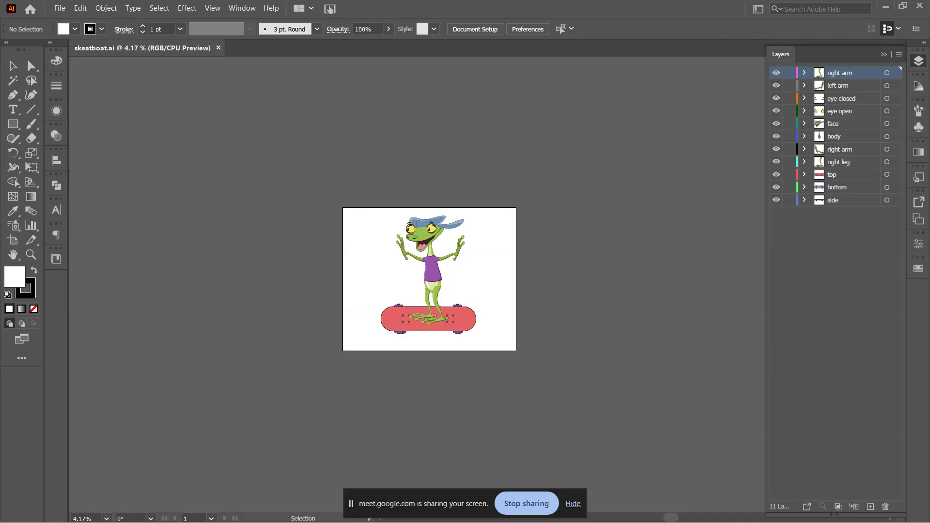
Step: Switch to WhatsApp Web and look back through the older announcements in the 2d Animation Paid Students (Batch#3) chat
{"action": "key", "text": "alt+Tab"}
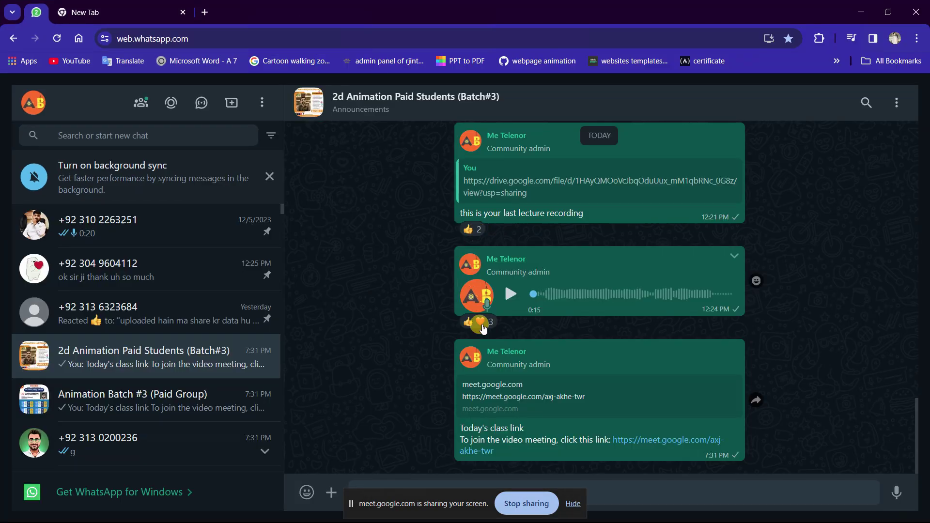
{"action": "scroll", "coordinate": [487, 332], "scroll_direction": "up", "scroll_amount": 8}
{"action": "scroll", "coordinate": [569, 337], "scroll_direction": "up", "scroll_amount": 10}
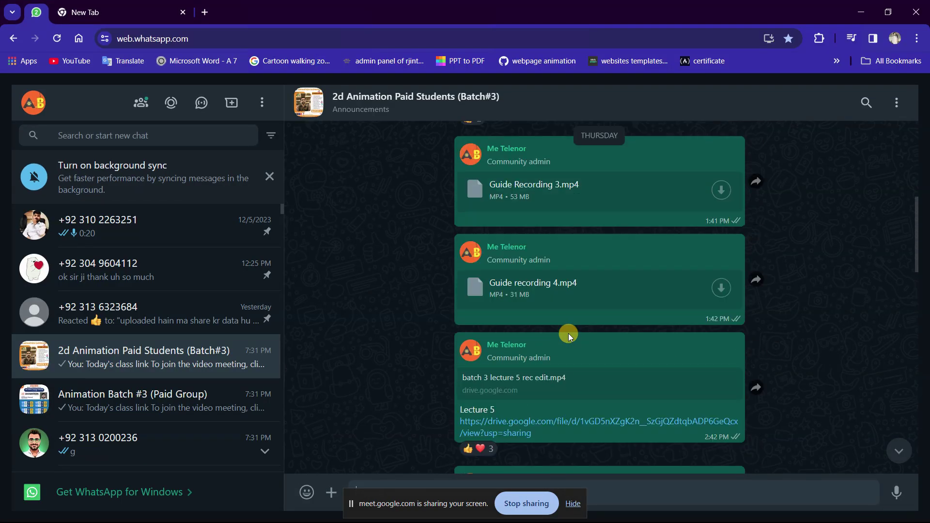
{"action": "scroll", "coordinate": [569, 333], "scroll_direction": "up", "scroll_amount": 10}
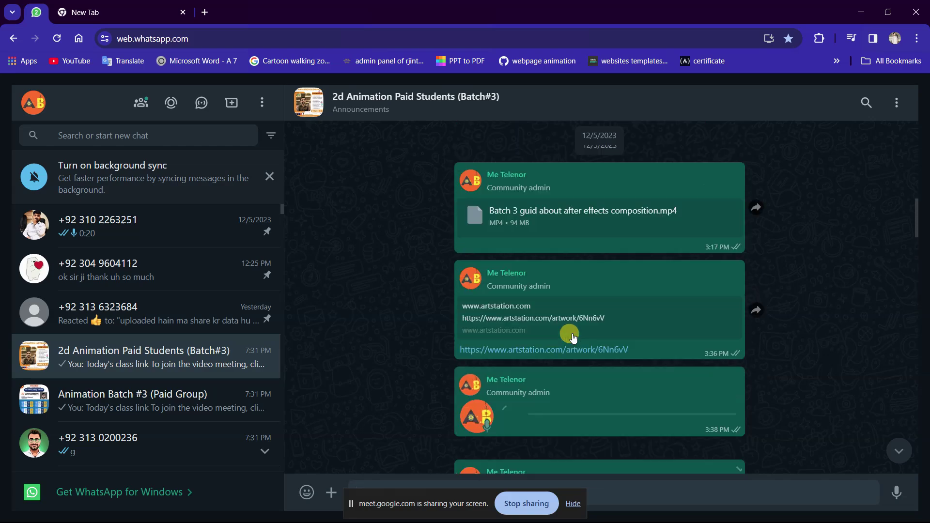
{"action": "scroll", "coordinate": [572, 333], "scroll_direction": "up", "scroll_amount": 10}
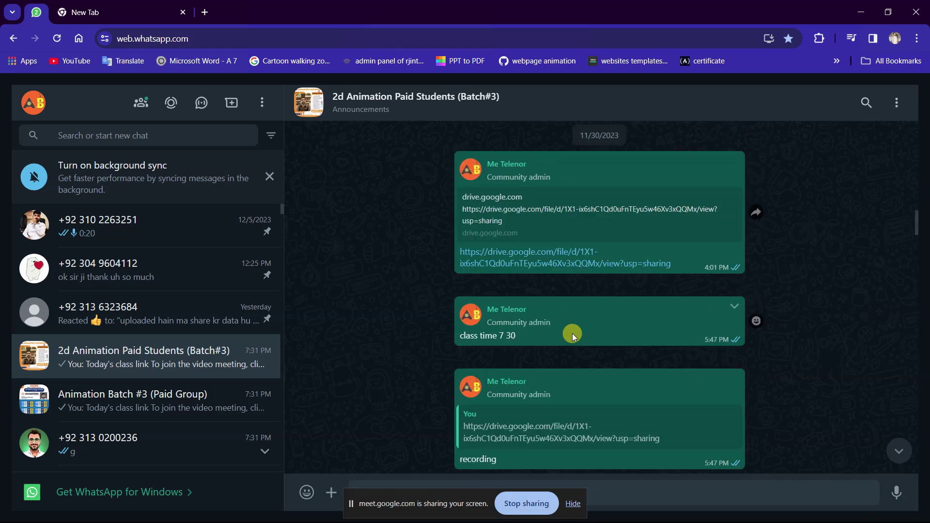
{"action": "scroll", "coordinate": [572, 333], "scroll_direction": "up", "scroll_amount": 10}
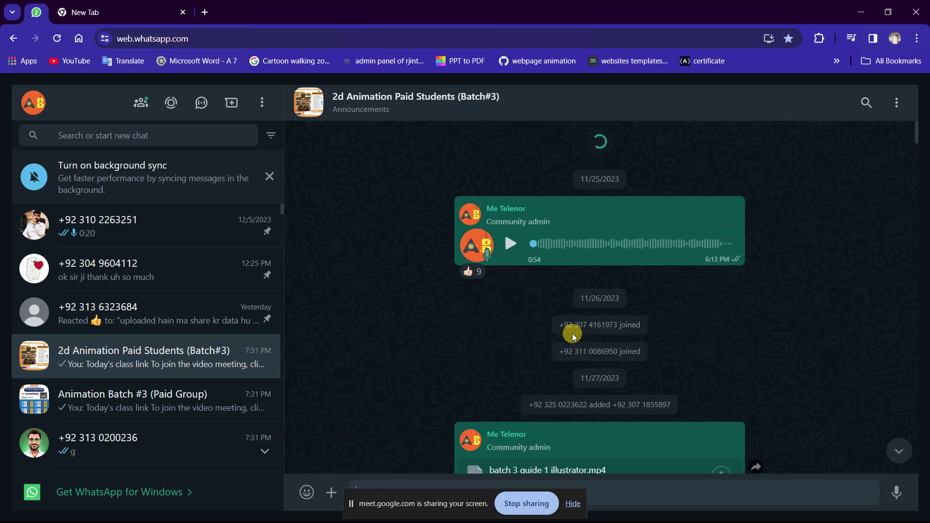
{"action": "scroll", "coordinate": [574, 334], "scroll_direction": "up", "scroll_amount": 10}
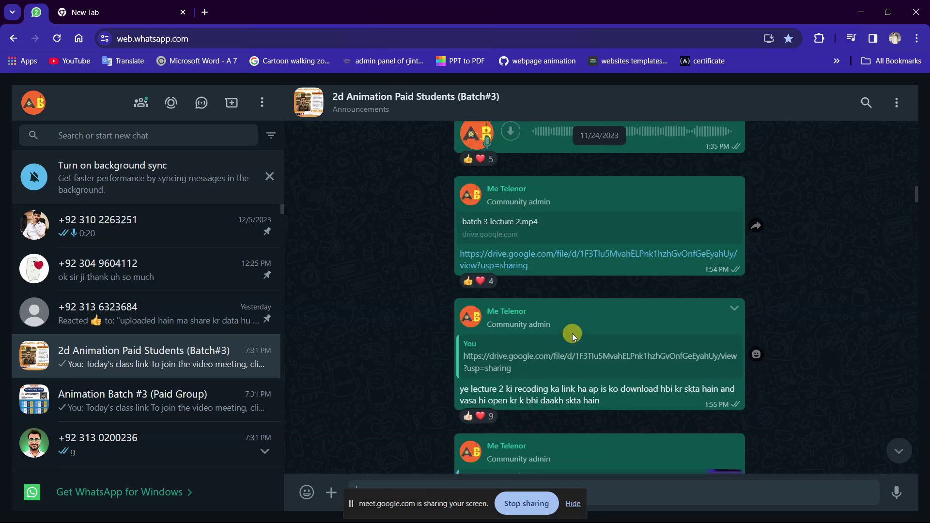
{"action": "scroll", "coordinate": [572, 334], "scroll_direction": "up", "scroll_amount": 5}
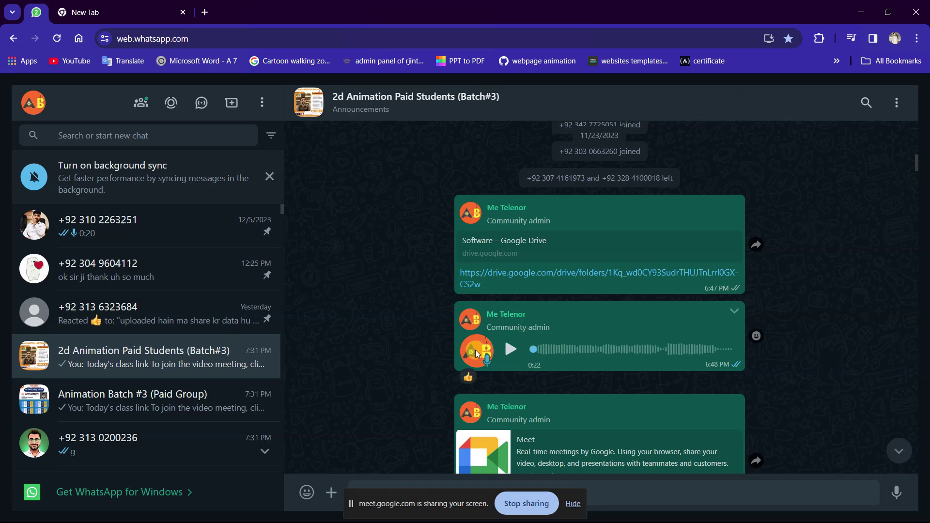
Step: Open the Animation Batch #3 (Paid Group) chat and look back through its older lecture messages
{"action": "left_click", "coordinate": [213, 395]}
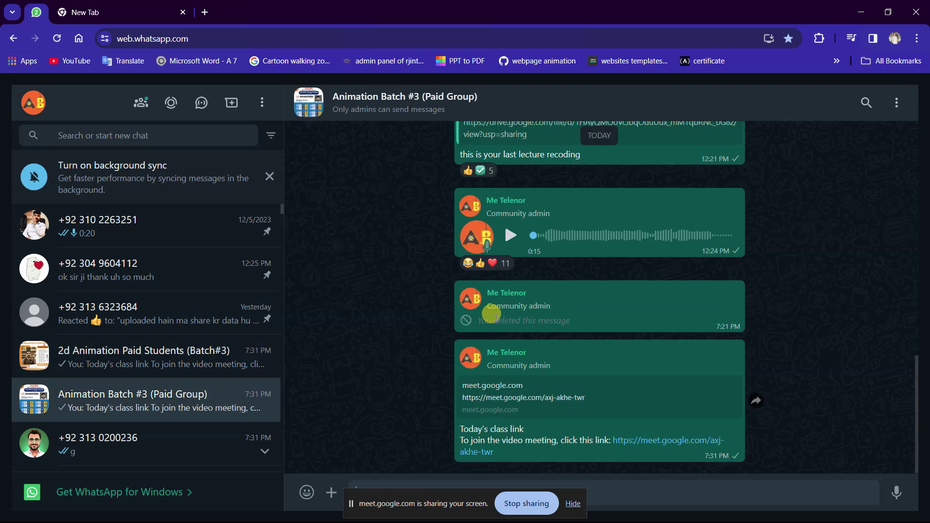
{"action": "scroll", "coordinate": [553, 286], "scroll_direction": "up", "scroll_amount": 1}
{"action": "scroll", "coordinate": [554, 286], "scroll_direction": "up", "scroll_amount": 10}
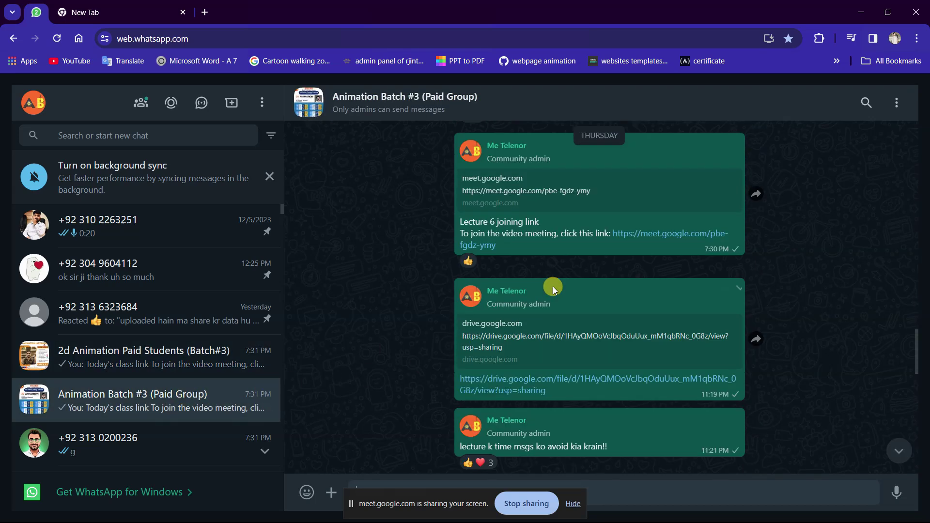
{"action": "scroll", "coordinate": [553, 286], "scroll_direction": "up", "scroll_amount": 10}
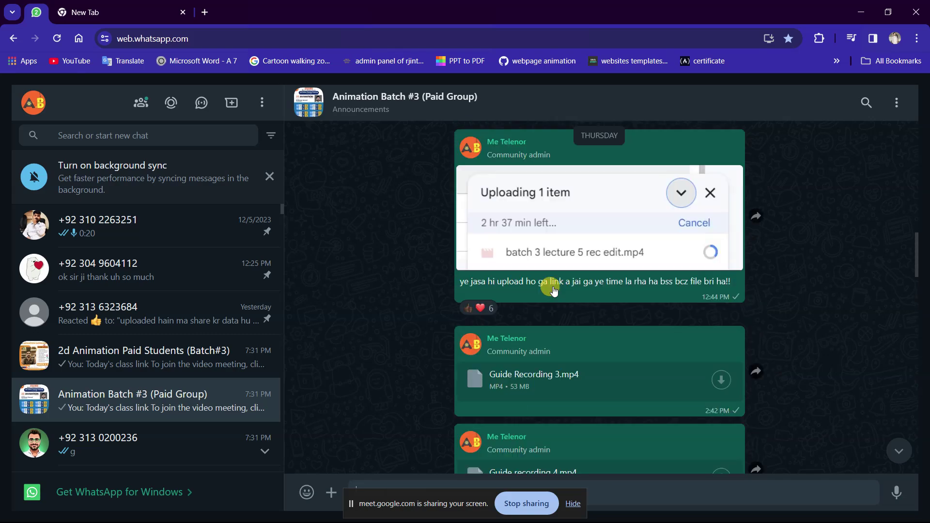
{"action": "scroll", "coordinate": [553, 286], "scroll_direction": "up", "scroll_amount": 10}
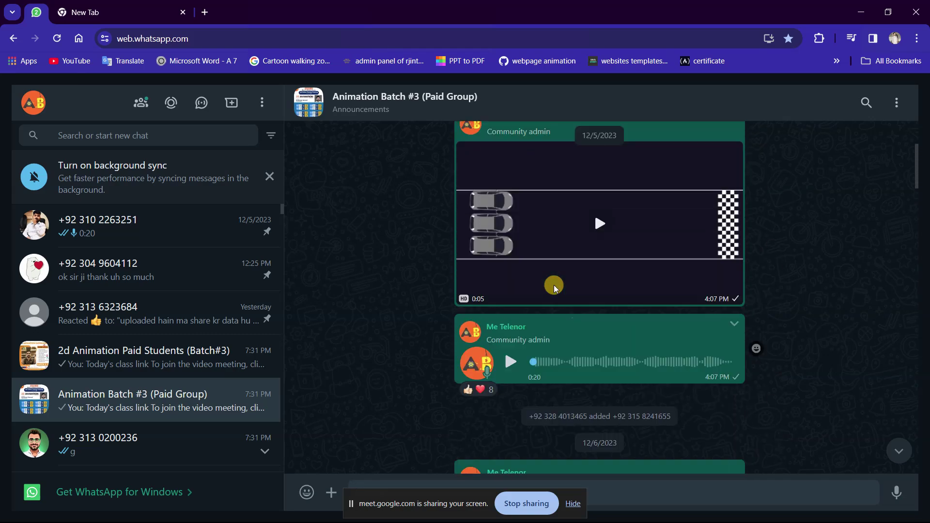
{"action": "scroll", "coordinate": [554, 285], "scroll_direction": "up", "scroll_amount": 10}
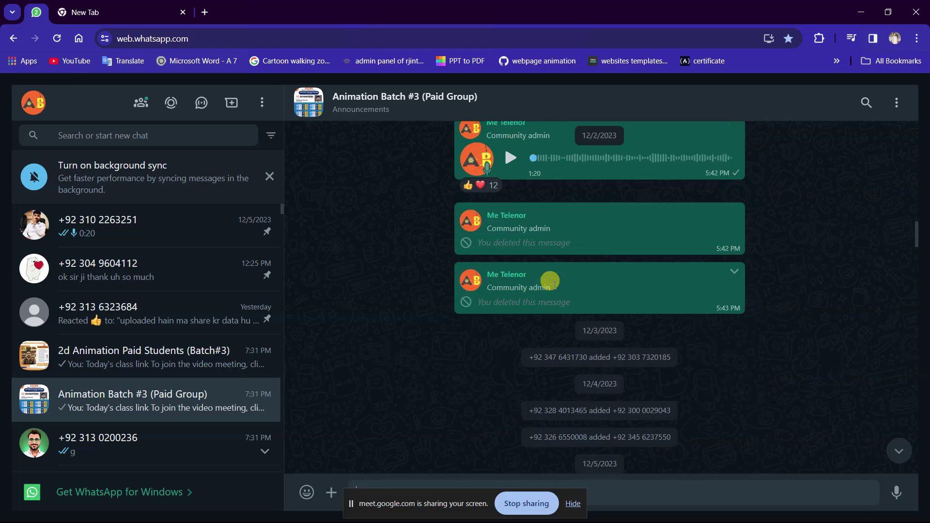
{"action": "scroll", "coordinate": [553, 285], "scroll_direction": "up", "scroll_amount": 10}
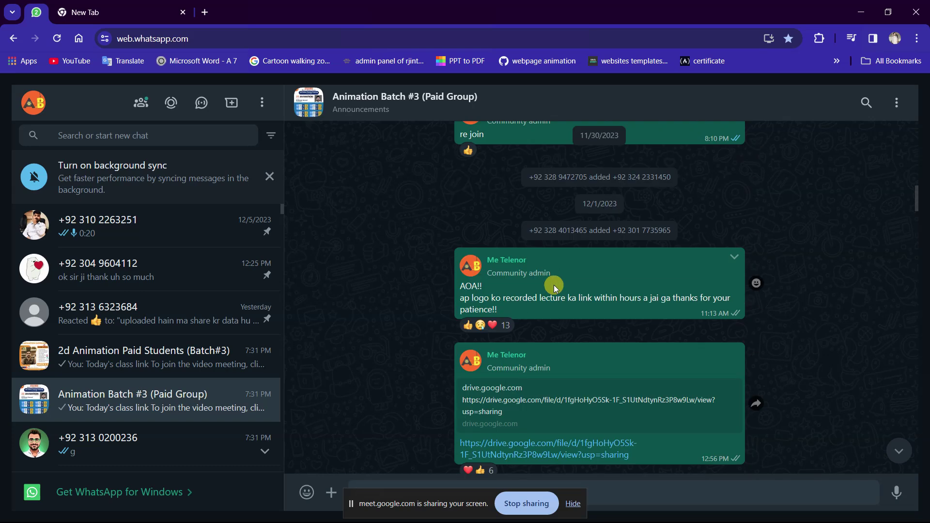
{"action": "scroll", "coordinate": [554, 285], "scroll_direction": "up", "scroll_amount": 5}
Step: Switch back to Illustrator and hide all the frog's arm, eye, face, body and leg layers, keeping only the skateboard layers shown
{"action": "left_click_drag", "start_coordinate": [410, 11], "coordinate": [929, 146]}
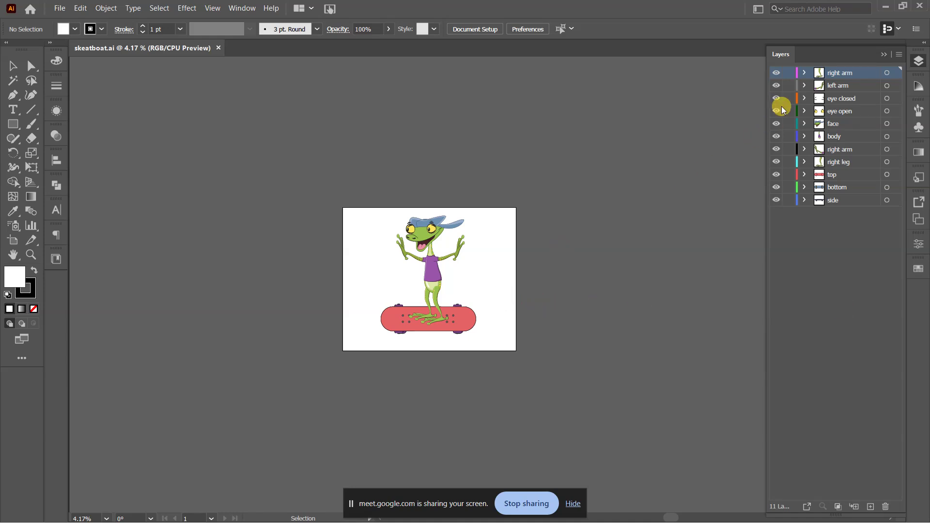
{"action": "left_click_drag", "start_coordinate": [776, 75], "coordinate": [776, 163]}
{"action": "scroll", "coordinate": [443, 339], "scroll_direction": "up", "scroll_amount": 4}
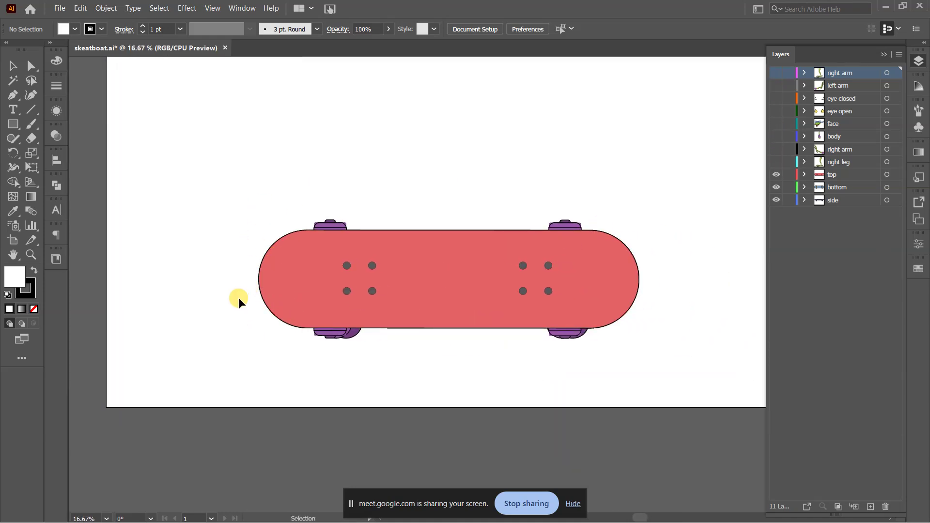
Step: Create a new layer and draw two straight guide lines with the Pen tool, one along each end of the skateboard
{"action": "key", "text": "p"}
{"action": "left_click", "coordinate": [874, 506]}
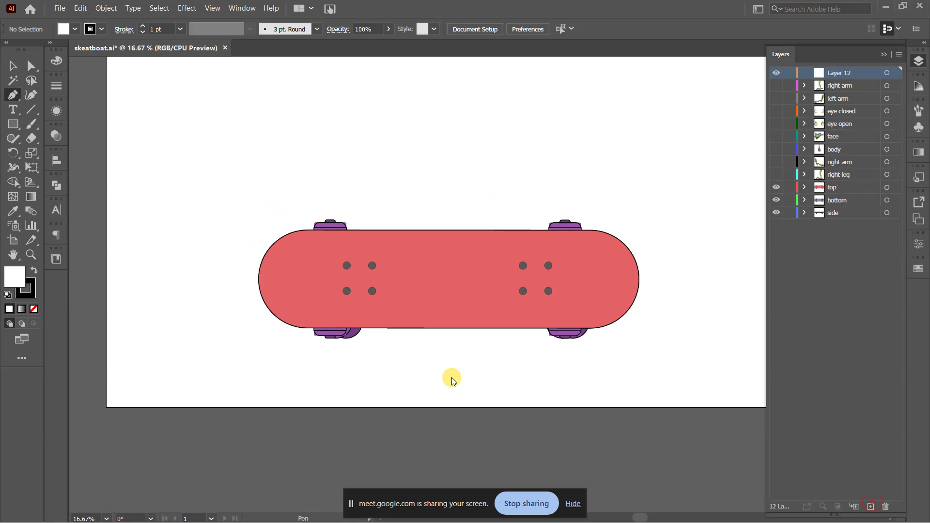
{"action": "left_click_drag", "start_coordinate": [260, 228], "coordinate": [260, 199]}
{"action": "left_click", "coordinate": [256, 366]}
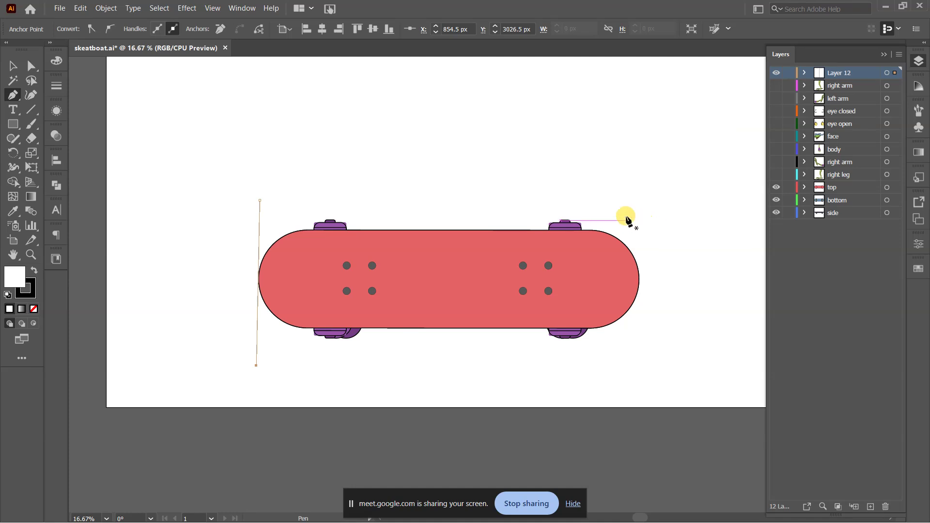
{"action": "left_click", "coordinate": [626, 193]}
{"action": "left_click", "coordinate": [654, 369]}
{"action": "key", "text": "v"}
{"action": "left_click", "coordinate": [609, 352]}
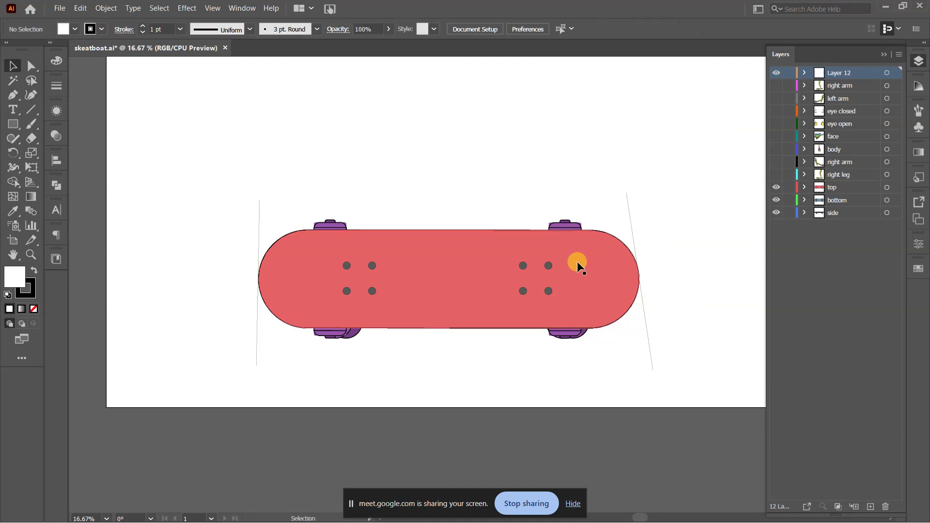
Step: Compare the skateboard's top, bottom and side views against the guide lines by hiding and restoring the top and bottom layers
{"action": "left_click", "coordinate": [776, 187]}
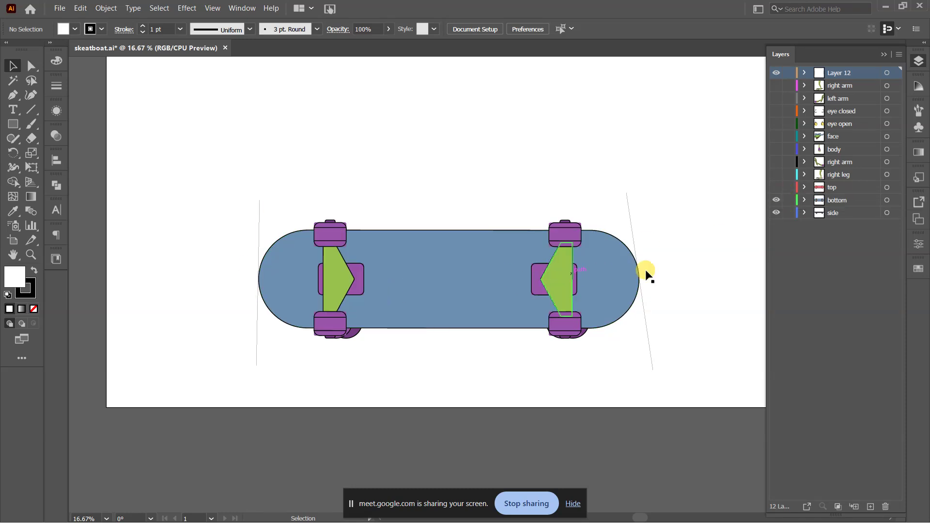
{"action": "left_click", "coordinate": [776, 200]}
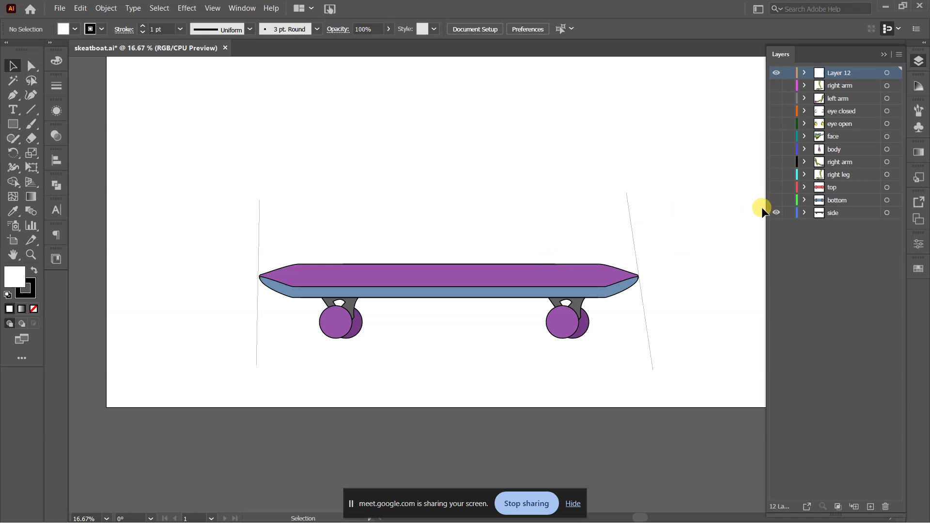
{"action": "left_click", "coordinate": [776, 201]}
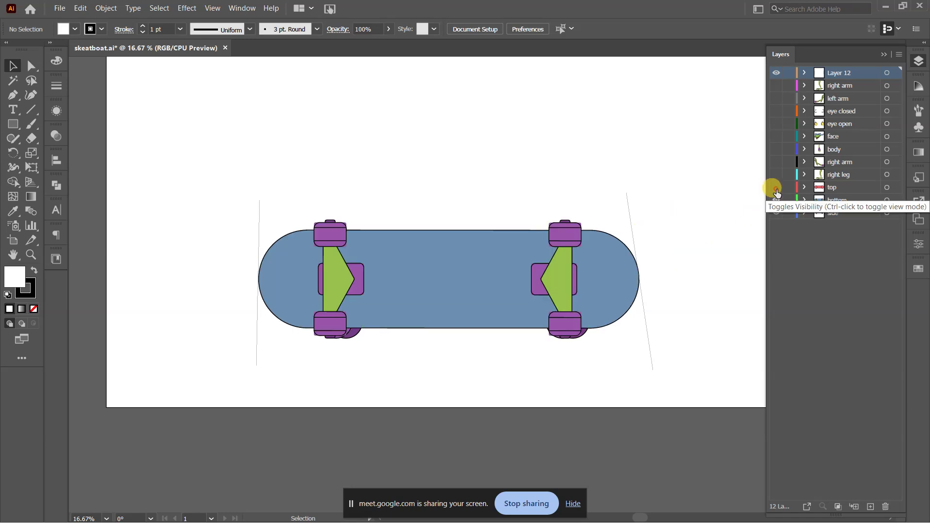
{"action": "left_click", "coordinate": [776, 187]}
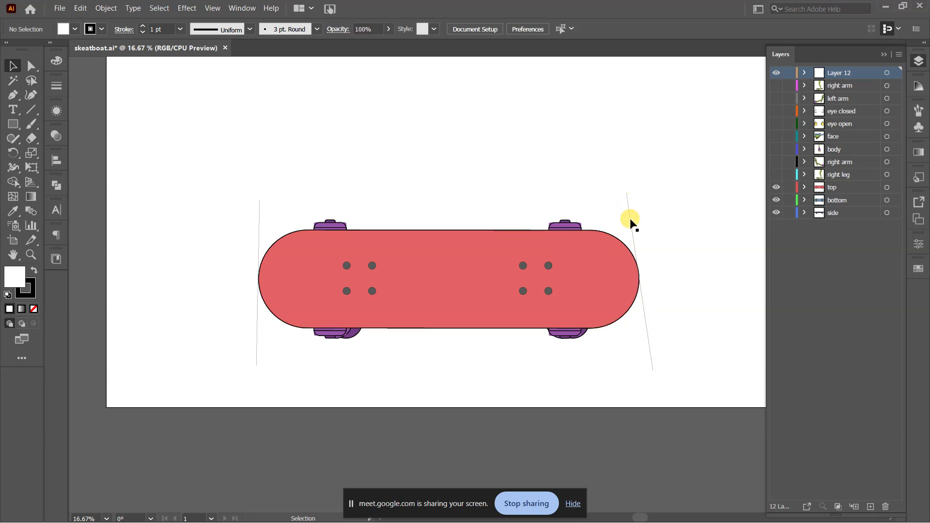
Step: Hide the top and bottom layers to compare the skateboard's right end in side view with its guide line
{"action": "scroll", "coordinate": [634, 238], "scroll_direction": "up", "scroll_amount": 4}
{"action": "left_click_drag", "start_coordinate": [675, 363], "coordinate": [585, 240]}
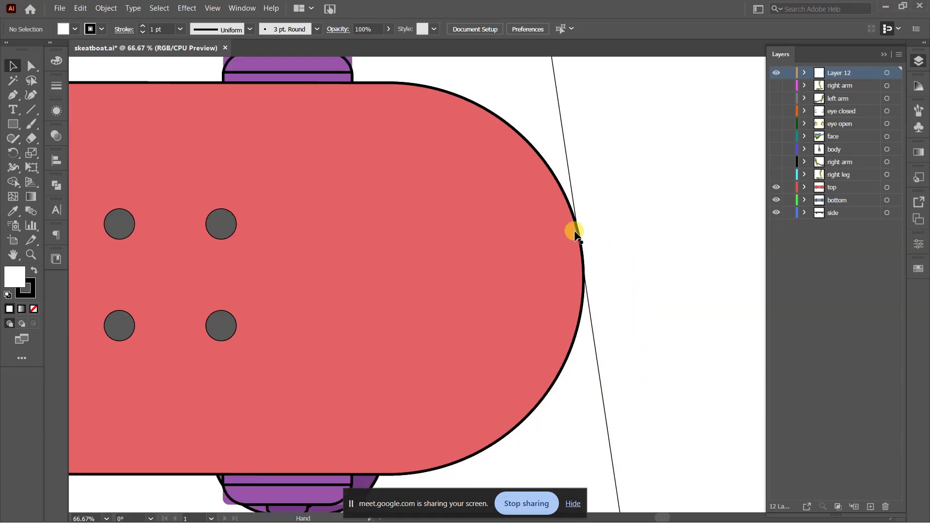
{"action": "left_click", "coordinate": [776, 188]}
{"action": "left_click", "coordinate": [777, 200]}
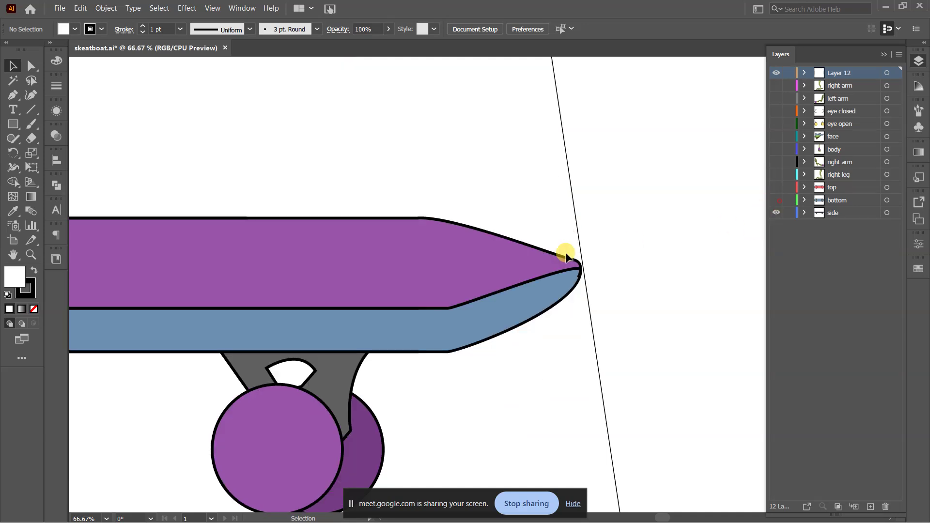
Step: Inspect the skateboard's left end against its guide line in side view, and again with the bottom and top layers restored
{"action": "scroll", "coordinate": [571, 264], "scroll_direction": "down", "scroll_amount": 4}
{"action": "scroll", "coordinate": [485, 290], "scroll_direction": "left", "scroll_amount": 5}
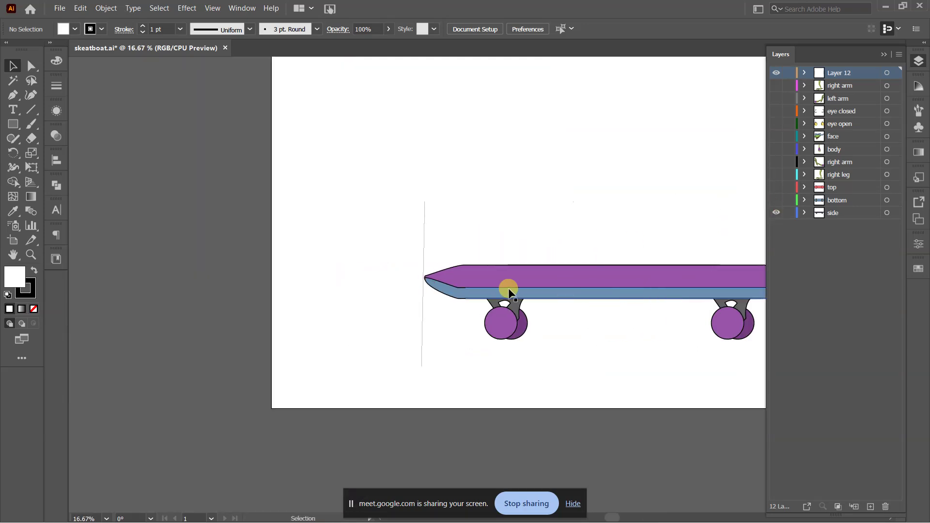
{"action": "scroll", "coordinate": [426, 286], "scroll_direction": "up", "scroll_amount": 5}
{"action": "scroll", "coordinate": [425, 303], "scroll_direction": "up", "scroll_amount": 2}
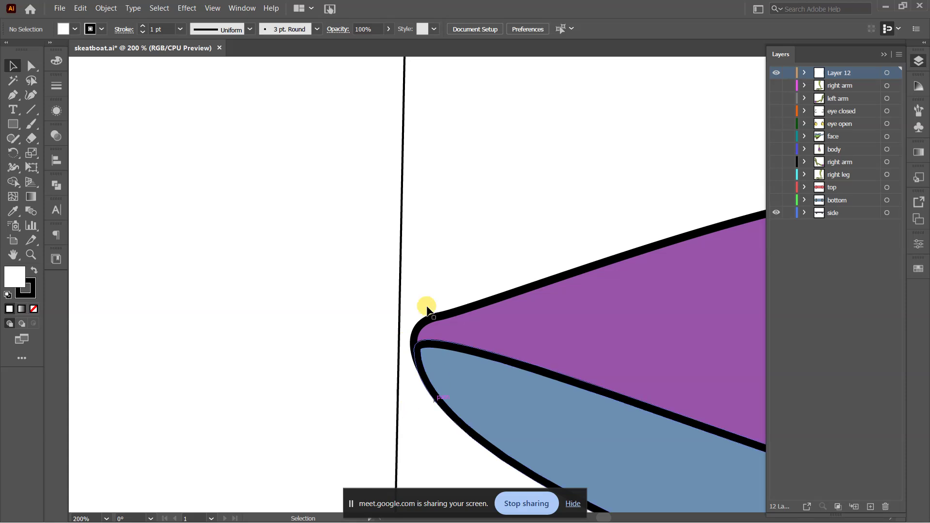
{"action": "left_click", "coordinate": [776, 200]}
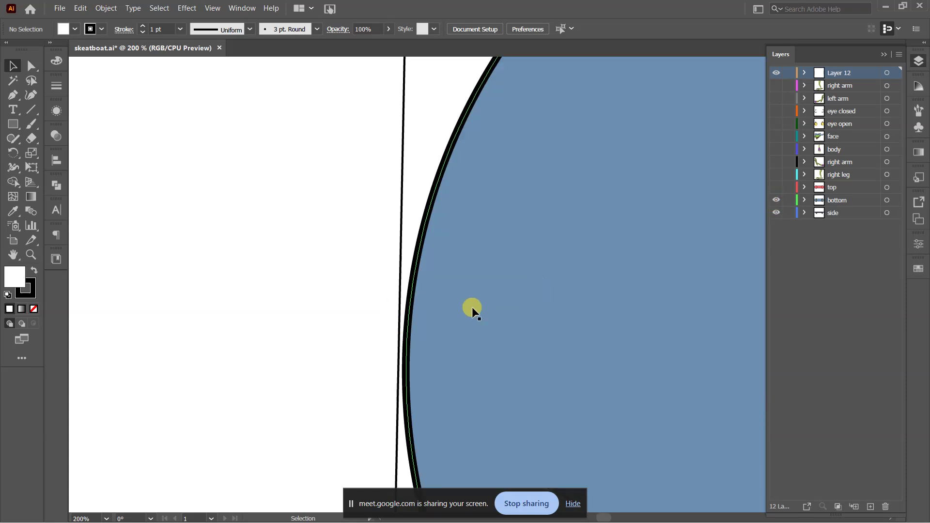
{"action": "left_click", "coordinate": [775, 188]}
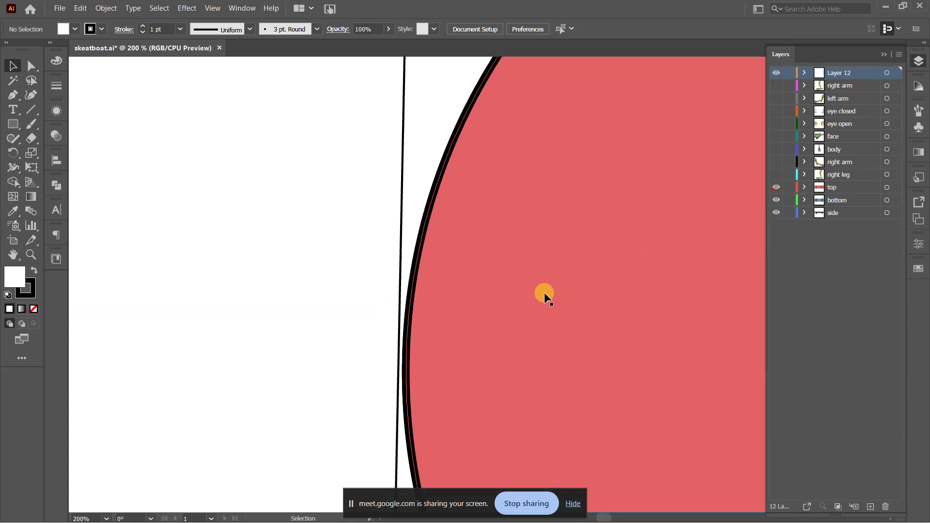
Step: Hide Layer 12, which holds the two guide lines around the skateboard
{"action": "scroll", "coordinate": [392, 296], "scroll_direction": "down", "scroll_amount": 5}
{"action": "scroll", "coordinate": [392, 296], "scroll_direction": "down", "scroll_amount": 3}
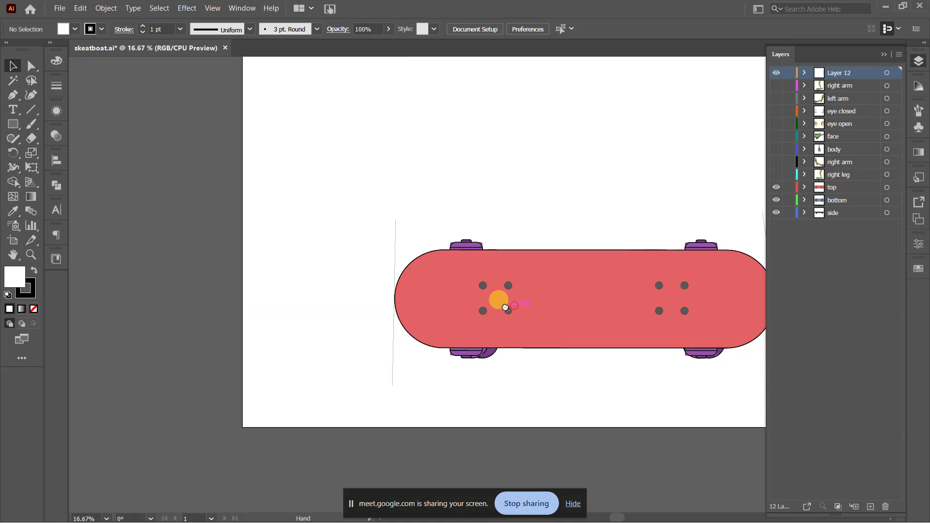
{"action": "left_click_drag", "start_coordinate": [499, 301], "coordinate": [436, 294]}
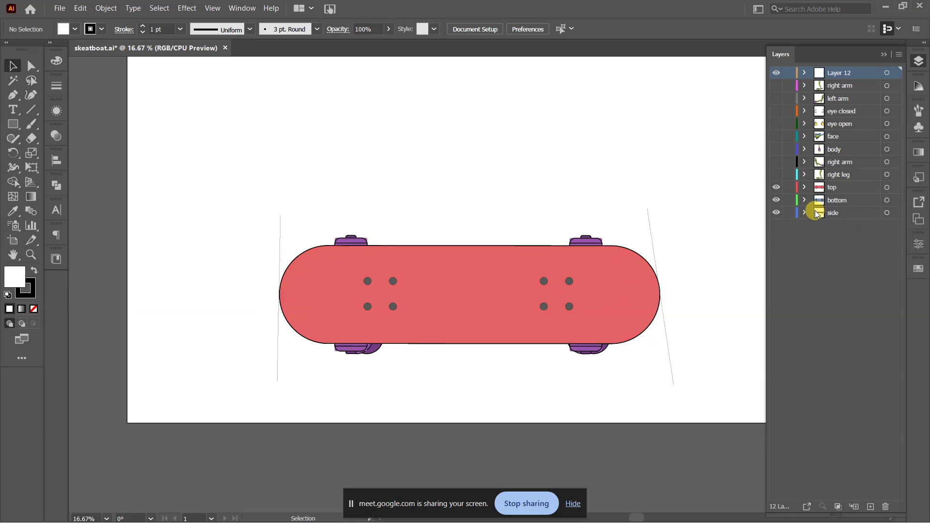
{"action": "left_click", "coordinate": [777, 73]}
Step: Compare the skateboard's top and bottom views by repeatedly hiding and showing the top layer
{"action": "left_click", "coordinate": [775, 188]}
{"action": "left_click", "coordinate": [776, 188]}
{"action": "left_click", "coordinate": [776, 188]}
{"action": "left_click", "coordinate": [777, 188]}
{"action": "left_click", "coordinate": [776, 188]}
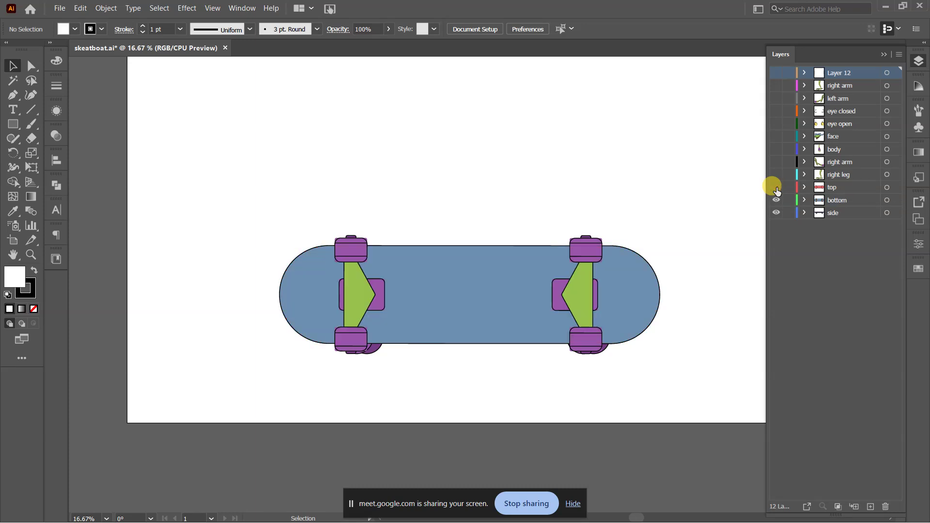
{"action": "left_click", "coordinate": [777, 188]}
{"action": "left_click", "coordinate": [775, 189]}
Step: Compare the skateboard's side view with its bottom and top views by hiding and restoring the bottom and top layers
{"action": "left_click", "coordinate": [776, 199]}
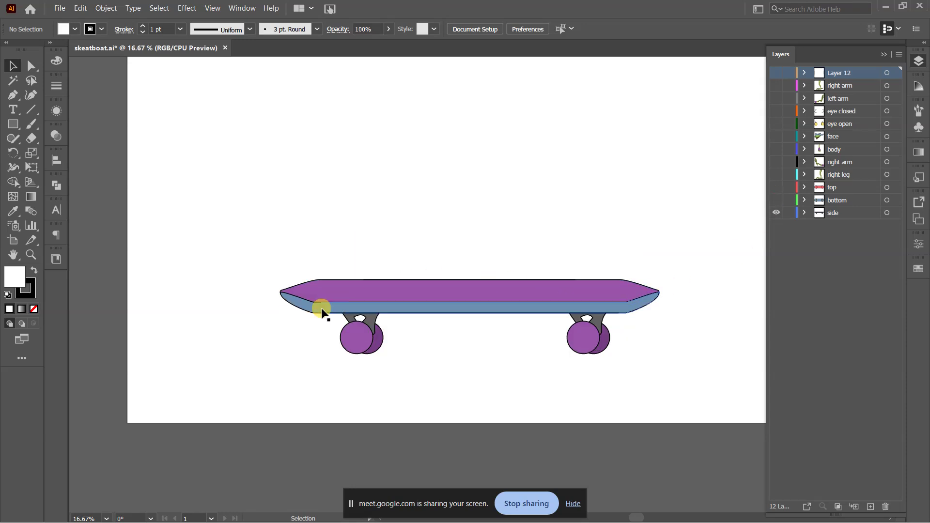
{"action": "left_click", "coordinate": [776, 200]}
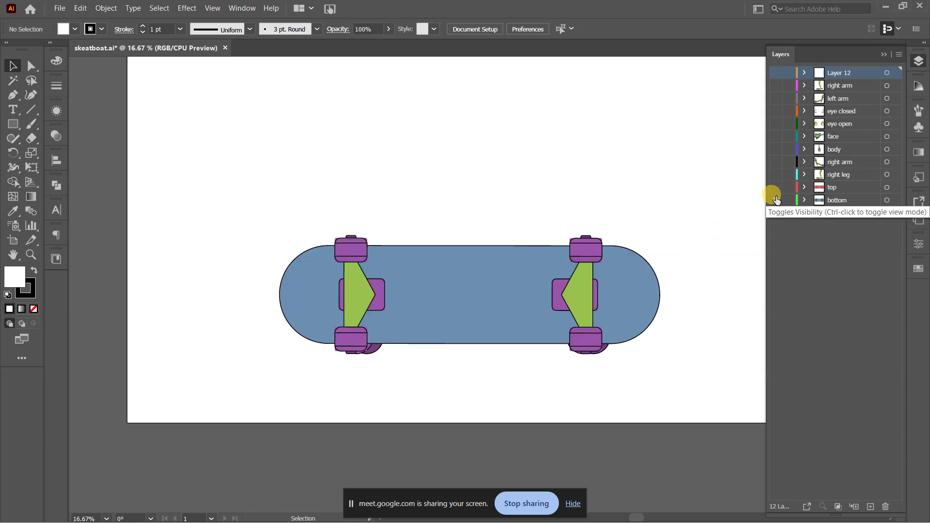
{"action": "left_click", "coordinate": [776, 189]}
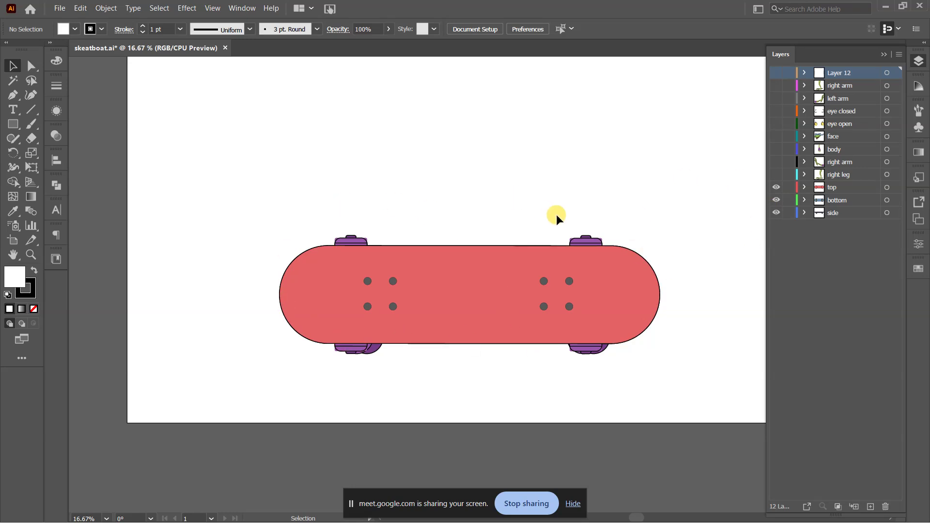
{"action": "left_click", "coordinate": [777, 189]}
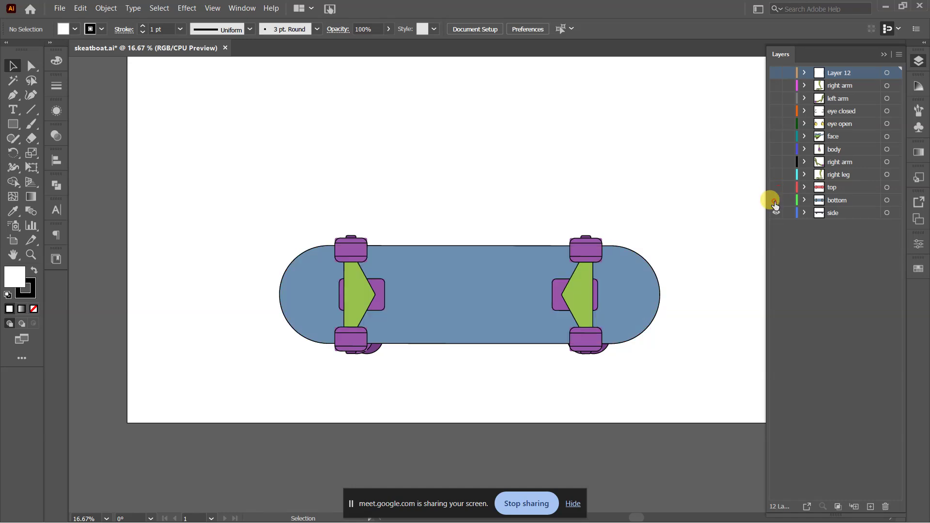
{"action": "left_click", "coordinate": [777, 200]}
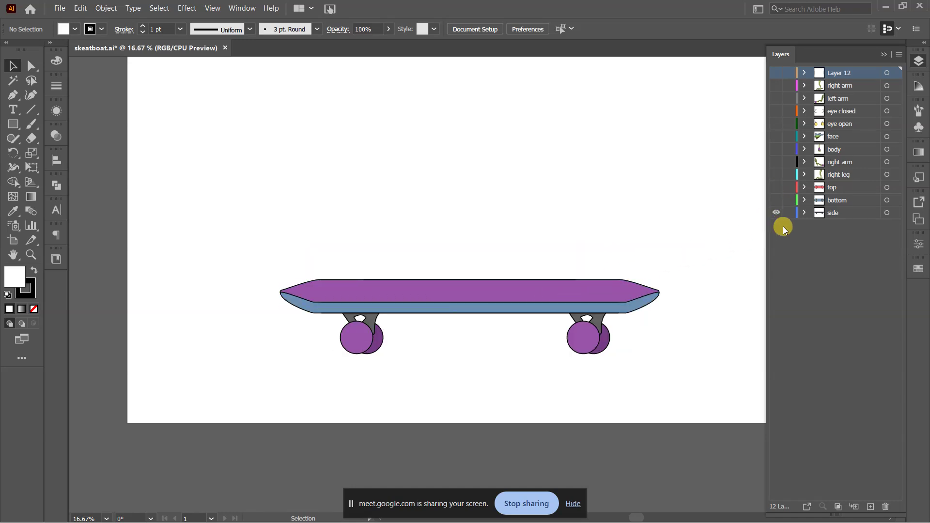
{"action": "left_click", "coordinate": [776, 188]}
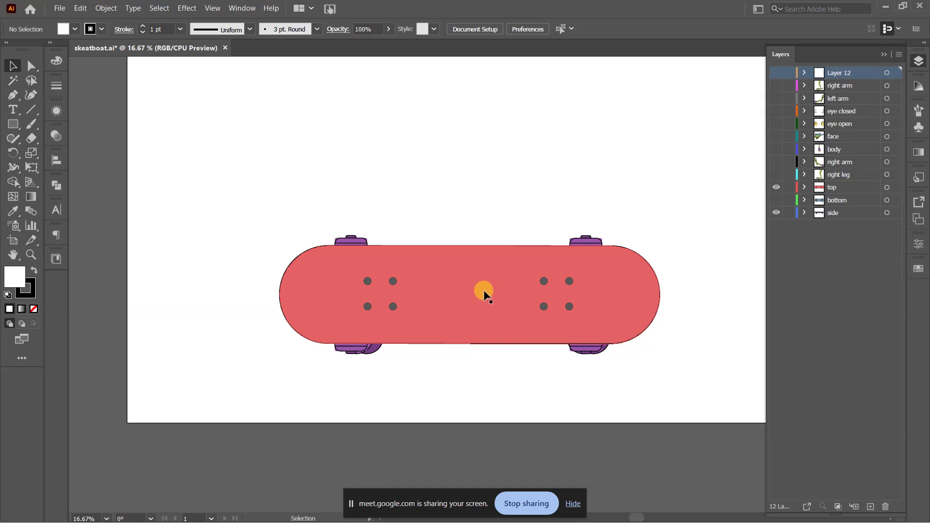
{"action": "left_click", "coordinate": [777, 201]}
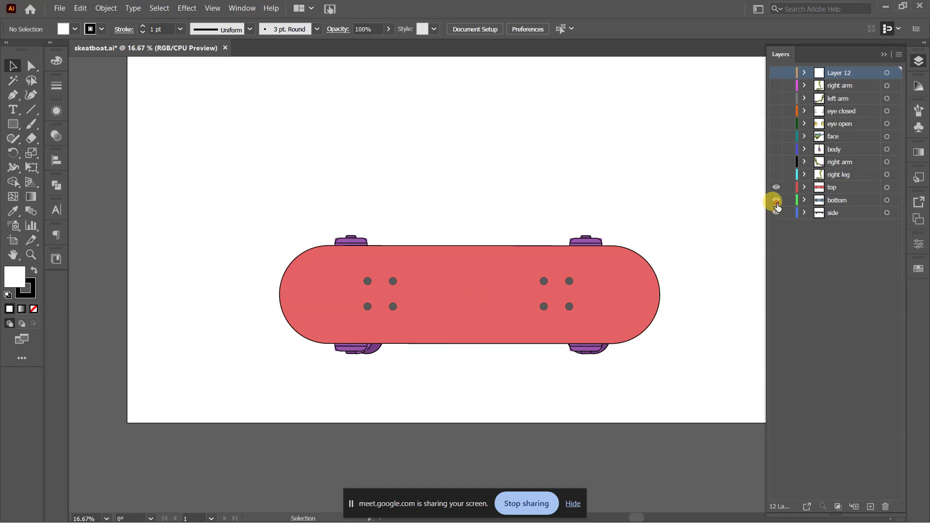
Step: Show all the frog's body-part layers above the skateboard and delete Layer 12
{"action": "left_click_drag", "start_coordinate": [777, 175], "coordinate": [778, 89]}
{"action": "left_click", "coordinate": [852, 73]}
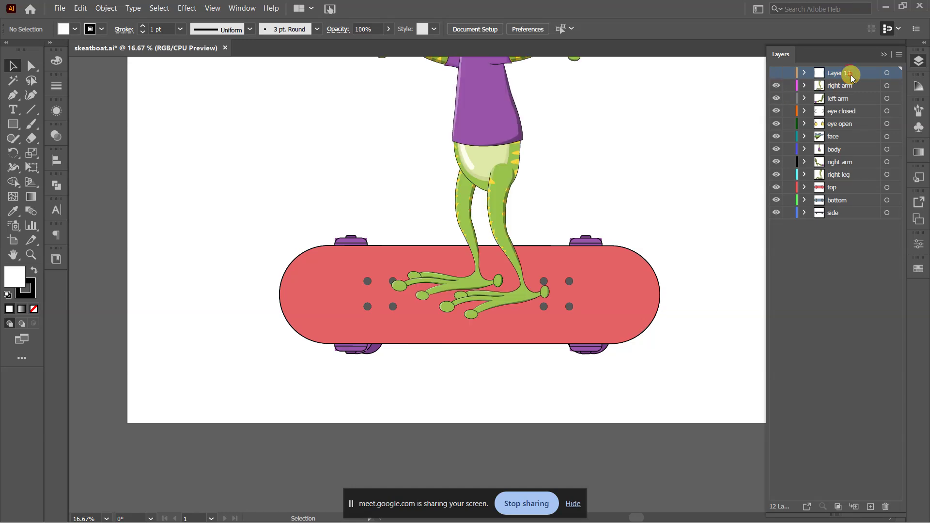
{"action": "left_click_drag", "start_coordinate": [852, 78], "coordinate": [887, 505]}
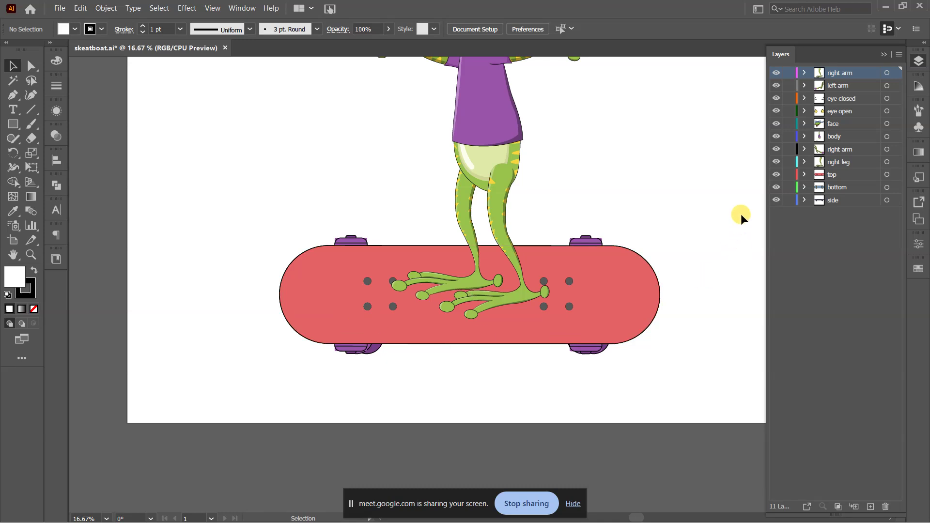
Step: Examine the frog's feet on the skateboard up close and the complete artwork on the artboard
{"action": "scroll", "coordinate": [613, 318], "scroll_direction": "up", "scroll_amount": 2}
{"action": "scroll", "coordinate": [612, 318], "scroll_direction": "up", "scroll_amount": 1}
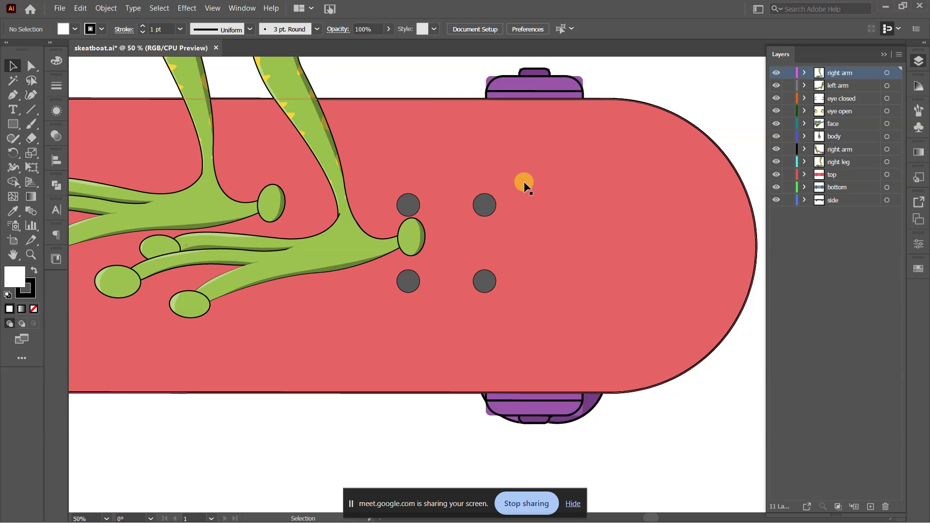
{"action": "scroll", "coordinate": [568, 162], "scroll_direction": "down", "scroll_amount": 2}
{"action": "scroll", "coordinate": [522, 216], "scroll_direction": "up", "scroll_amount": 3}
{"action": "scroll", "coordinate": [522, 216], "scroll_direction": "left", "scroll_amount": 3}
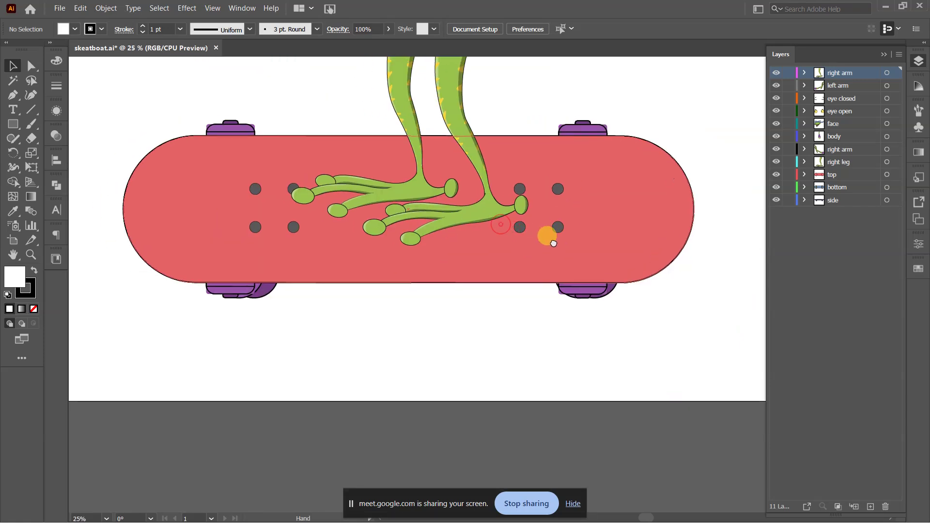
{"action": "scroll", "coordinate": [465, 214], "scroll_direction": "down", "scroll_amount": 2}
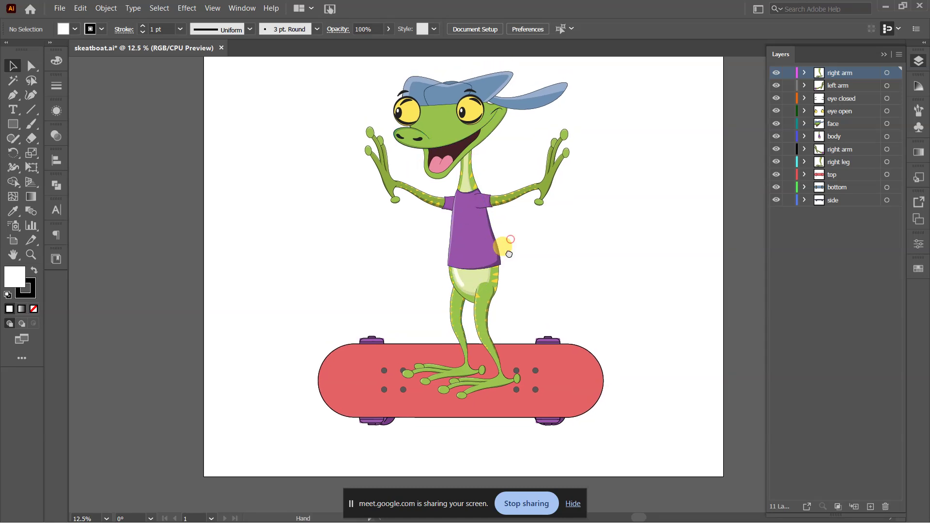
{"action": "left_click_drag", "start_coordinate": [508, 239], "coordinate": [505, 262]}
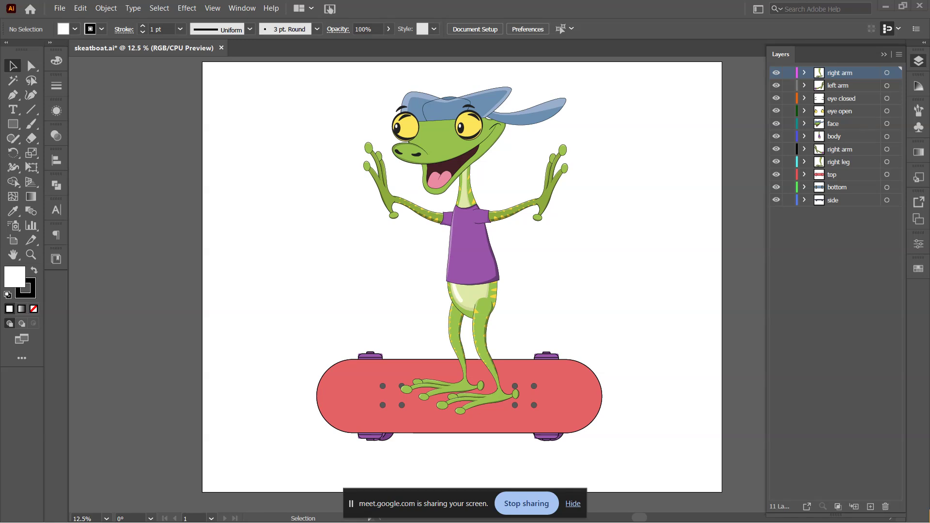
Step: Switch to Chrome and view the Pinterest jump animation reference in the image results for "jump frame by frame animation"
{"action": "key", "text": "alt+Tab"}
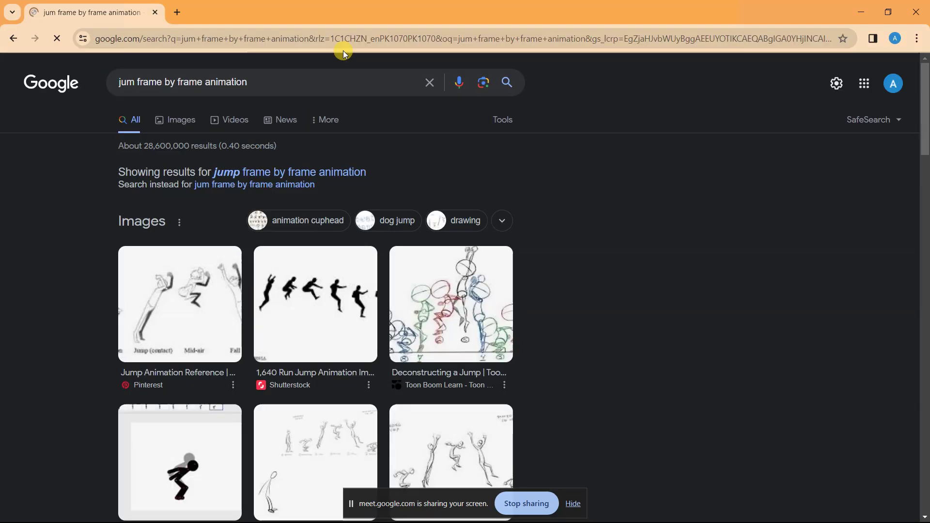
{"action": "left_click", "coordinate": [179, 120]}
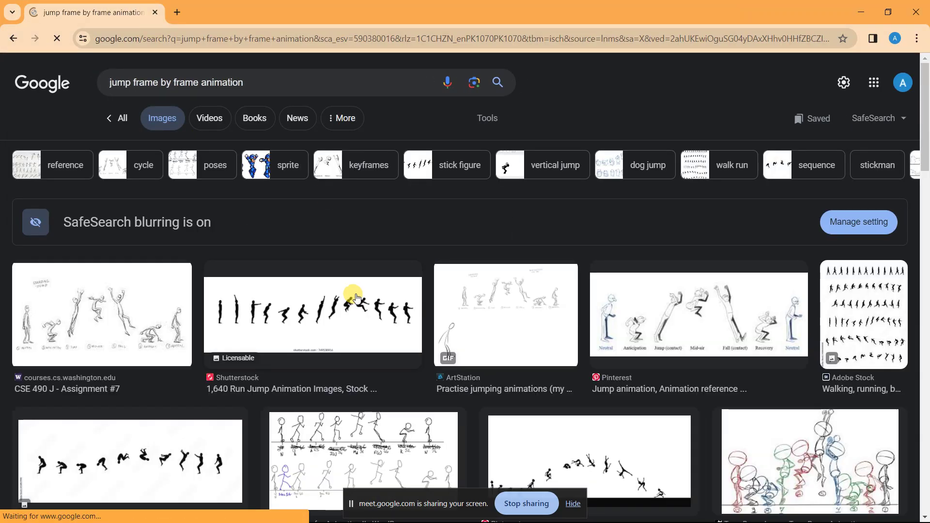
{"action": "scroll", "coordinate": [360, 298], "scroll_direction": "down", "scroll_amount": 3}
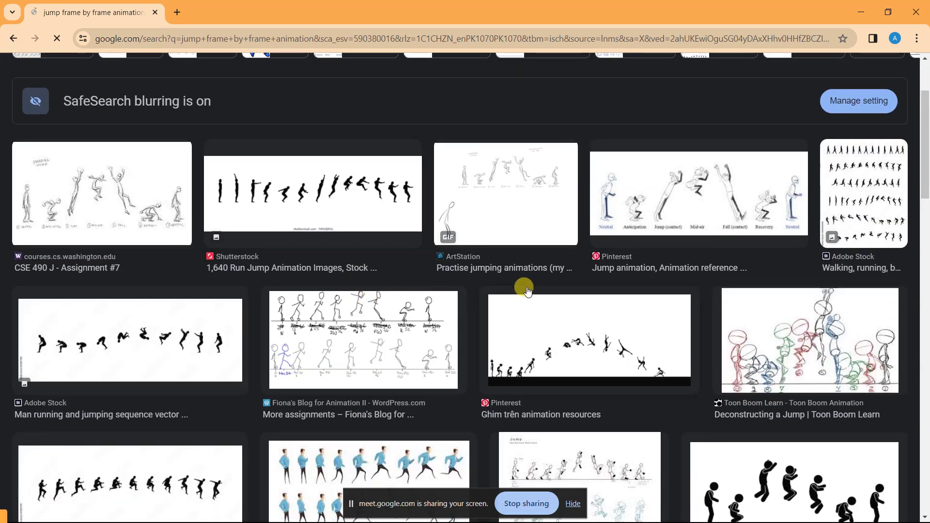
{"action": "left_click", "coordinate": [659, 210]}
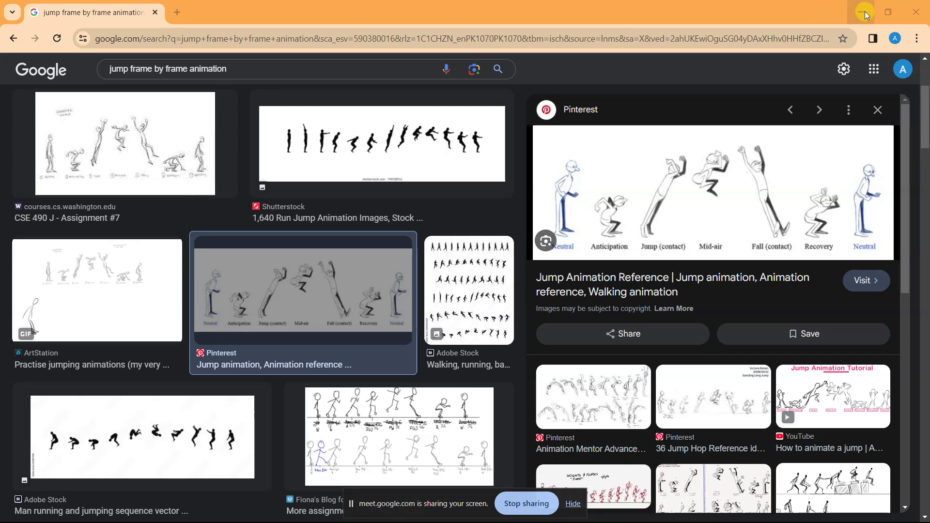
Step: Open the Behance "ANIMATION PROJECT" walk cycle image among the related images and study its poses
{"action": "scroll", "coordinate": [727, 334], "scroll_direction": "down", "scroll_amount": 5}
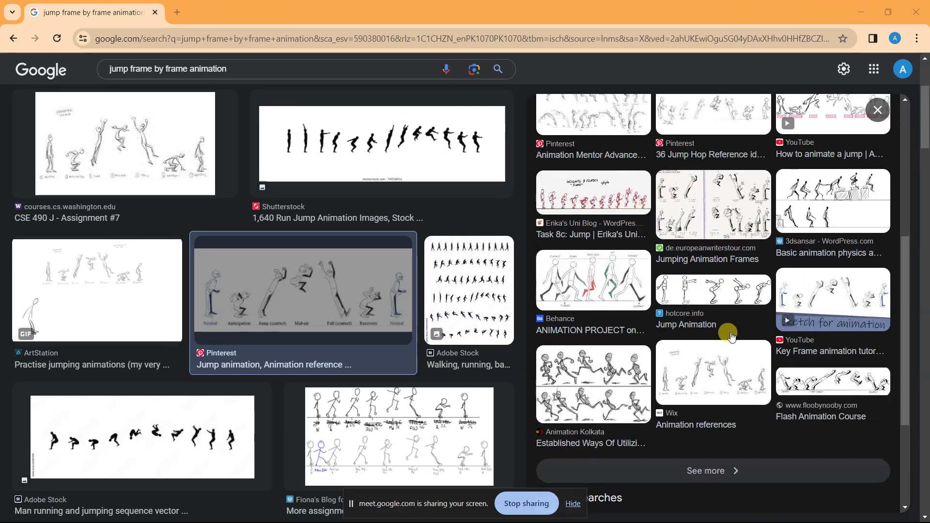
{"action": "left_click", "coordinate": [572, 264]}
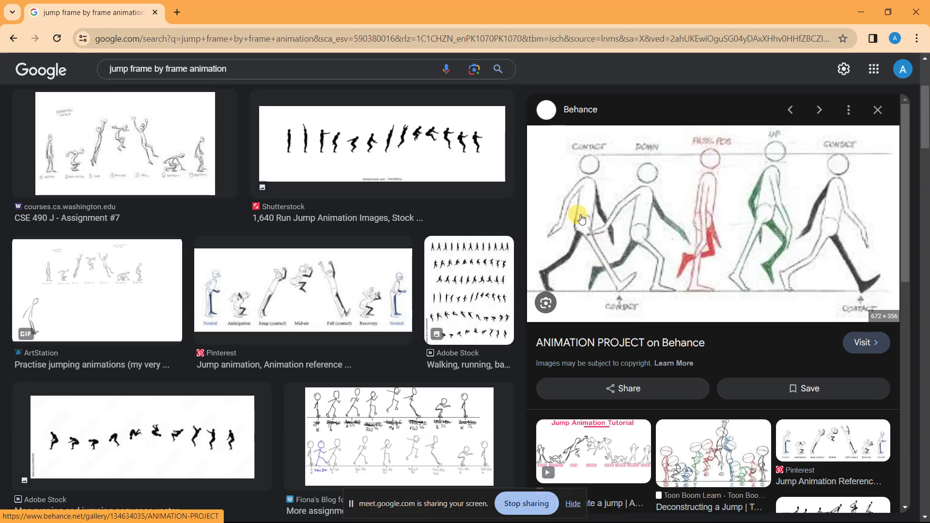
{"action": "scroll", "coordinate": [650, 230], "scroll_direction": "down", "scroll_amount": 3}
{"action": "scroll", "coordinate": [650, 230], "scroll_direction": "up", "scroll_amount": 3}
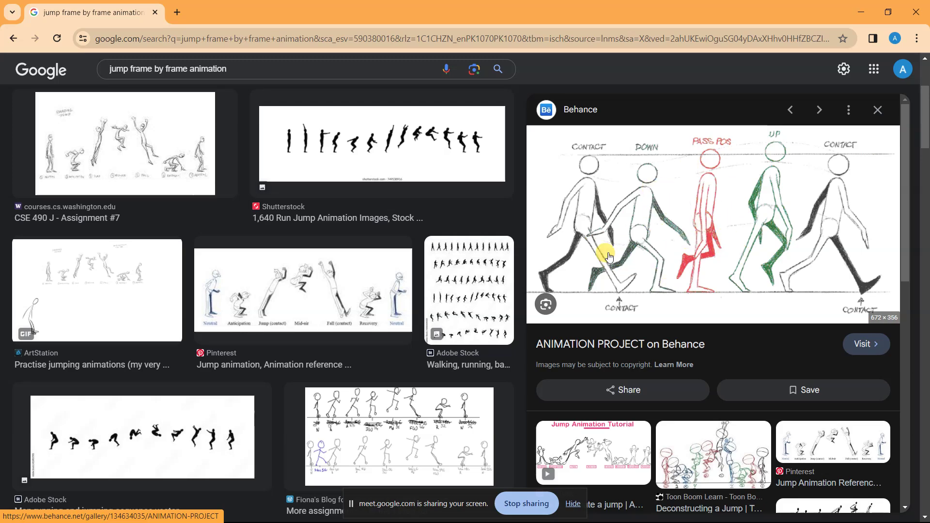
{"action": "scroll", "coordinate": [681, 238], "scroll_direction": "down", "scroll_amount": 4}
{"action": "scroll", "coordinate": [682, 237], "scroll_direction": "up", "scroll_amount": 4}
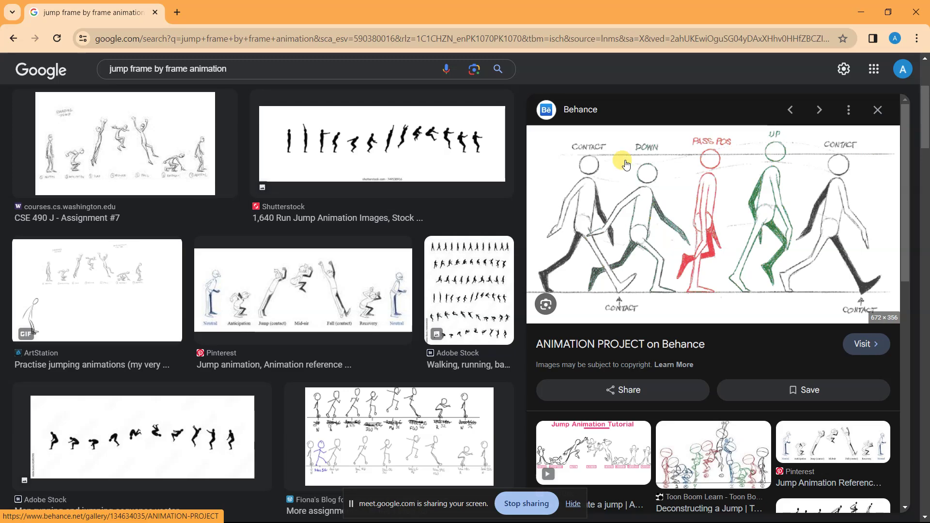
Step: Minimize the browser, Illustrator and the project folder window to reach the desktop
{"action": "left_click", "coordinate": [861, 12]}
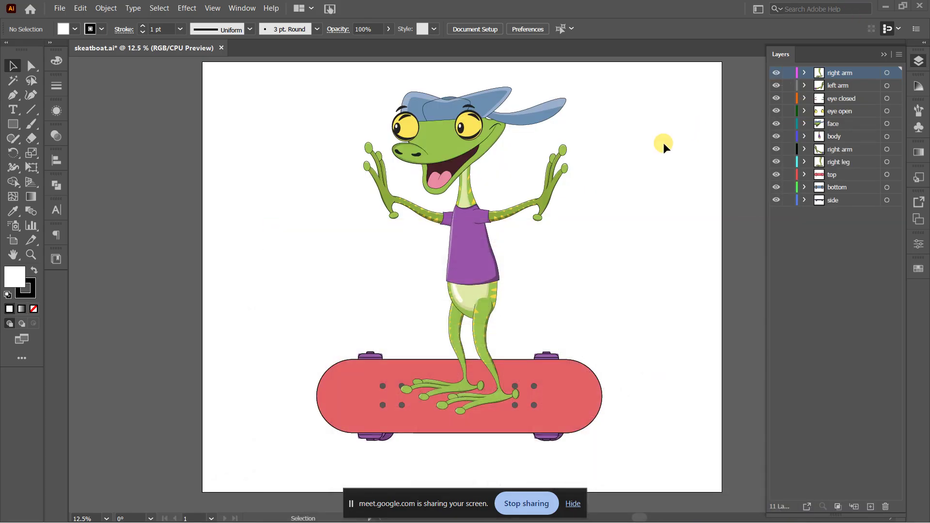
{"action": "left_click", "coordinate": [882, 6]}
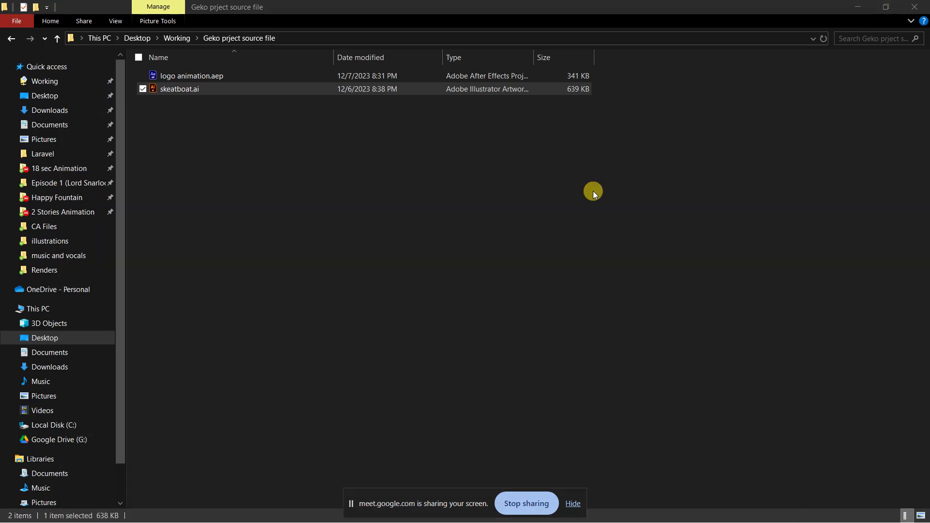
{"action": "left_click", "coordinate": [854, 4]}
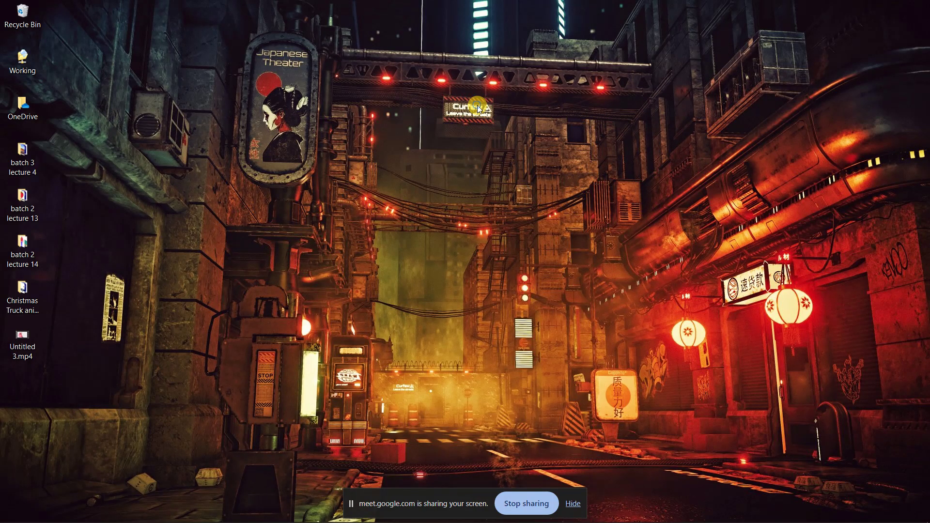
{"action": "right_click", "coordinate": [470, 104]}
{"action": "right_click", "coordinate": [532, 142]}
{"action": "left_click", "coordinate": [587, 181]}
{"action": "right_click", "coordinate": [586, 180]}
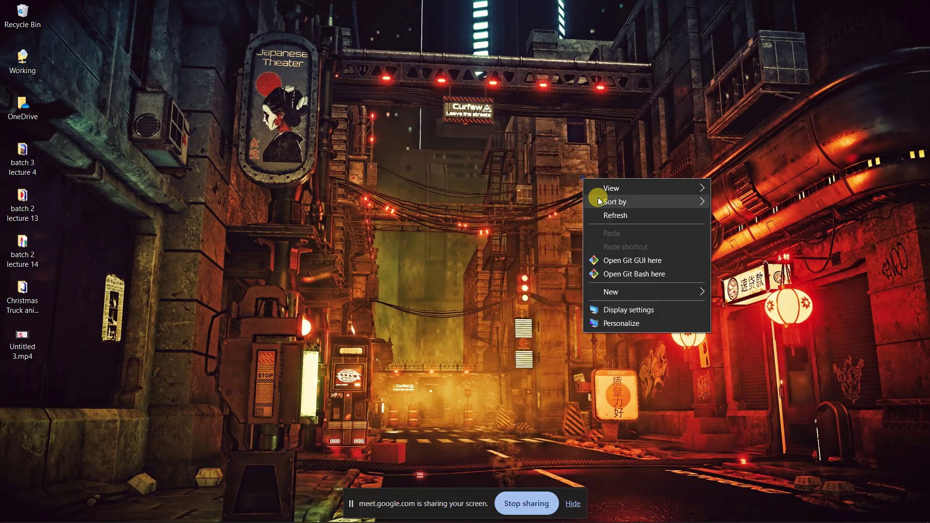
{"action": "left_click", "coordinate": [621, 216]}
{"action": "right_click", "coordinate": [624, 218]}
{"action": "left_click", "coordinate": [655, 255]}
{"action": "right_click", "coordinate": [659, 258]}
{"action": "left_click", "coordinate": [681, 295]}
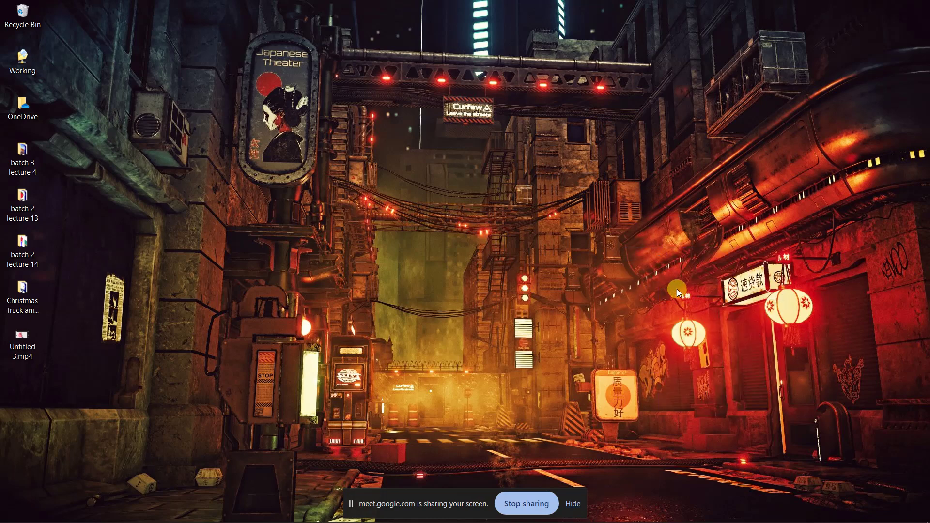
{"action": "right_click", "coordinate": [623, 193]}
{"action": "left_click", "coordinate": [651, 229]}
{"action": "right_click", "coordinate": [650, 225]}
{"action": "left_click", "coordinate": [674, 264]}
{"action": "right_click", "coordinate": [624, 158]}
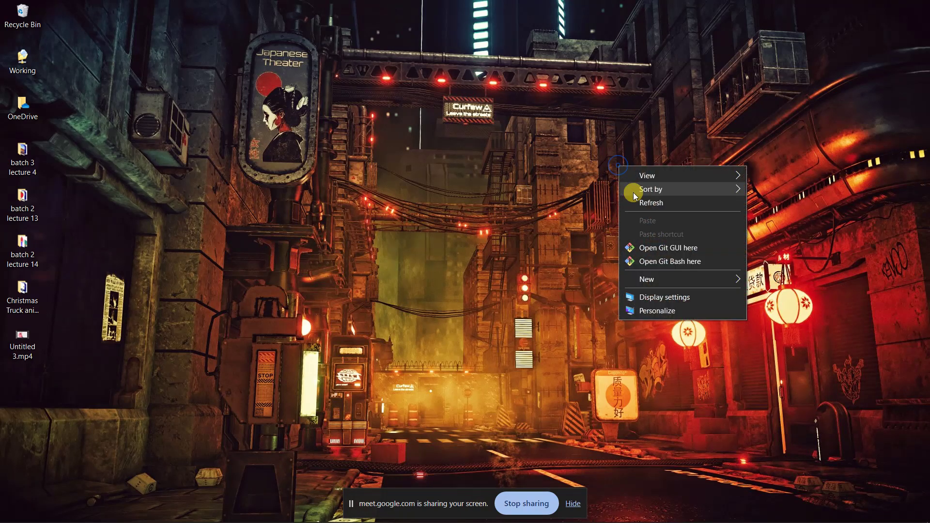
{"action": "left_click", "coordinate": [645, 195]}
{"action": "right_click", "coordinate": [623, 157]}
{"action": "left_click", "coordinate": [645, 194]}
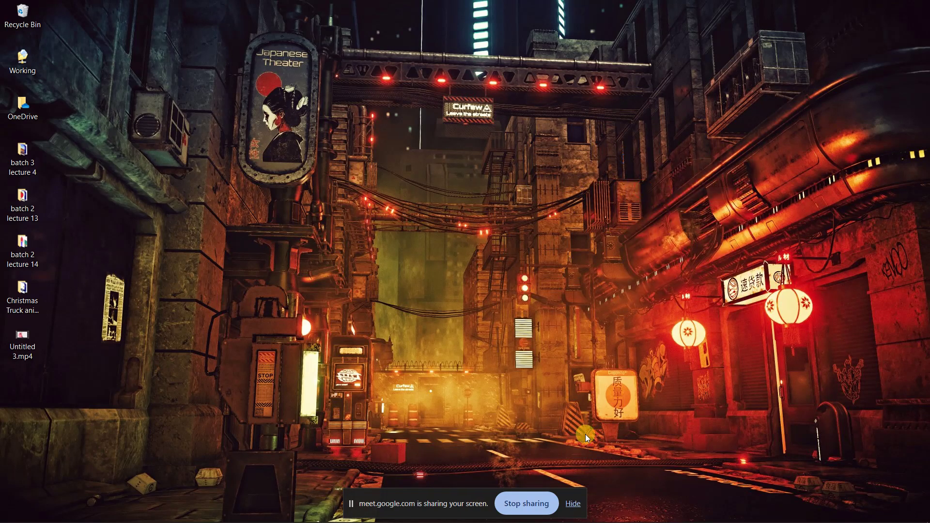
Step: Hide the screen-sharing notice and return to the jump animation image results in Chrome
{"action": "mouse_move", "coordinate": [594, 521]}
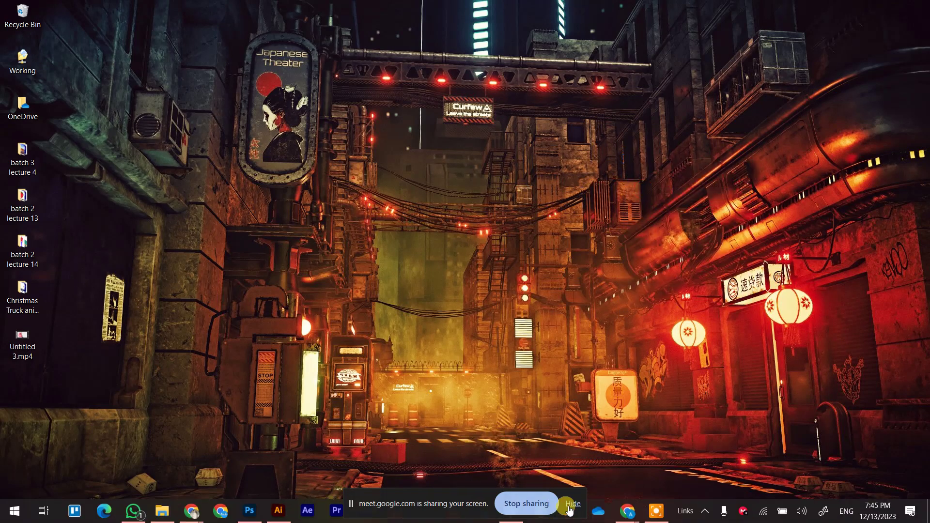
{"action": "left_click", "coordinate": [573, 504]}
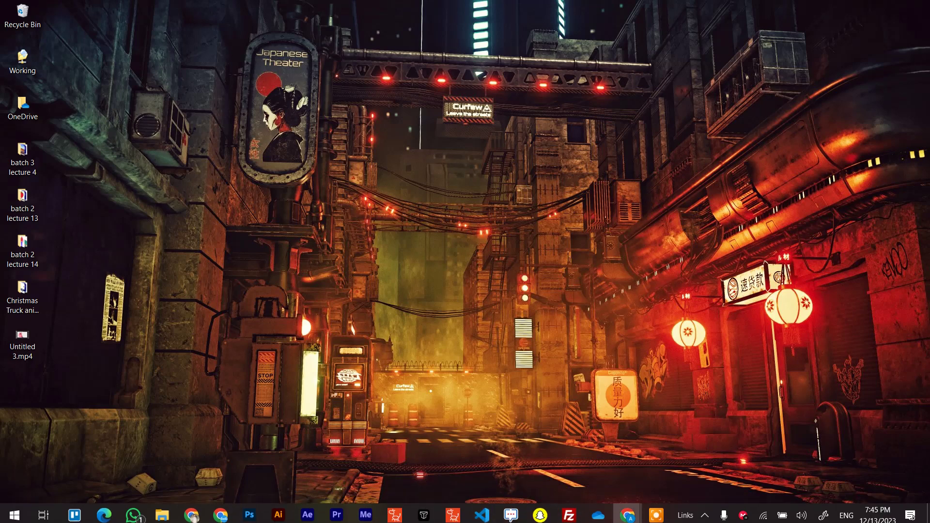
{"action": "mouse_move", "coordinate": [550, 519]}
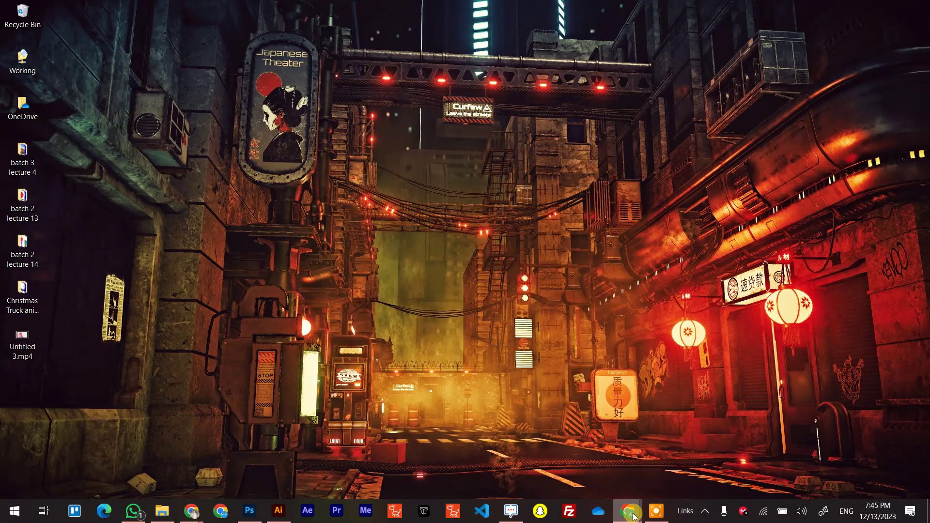
{"action": "mouse_move", "coordinate": [631, 508]}
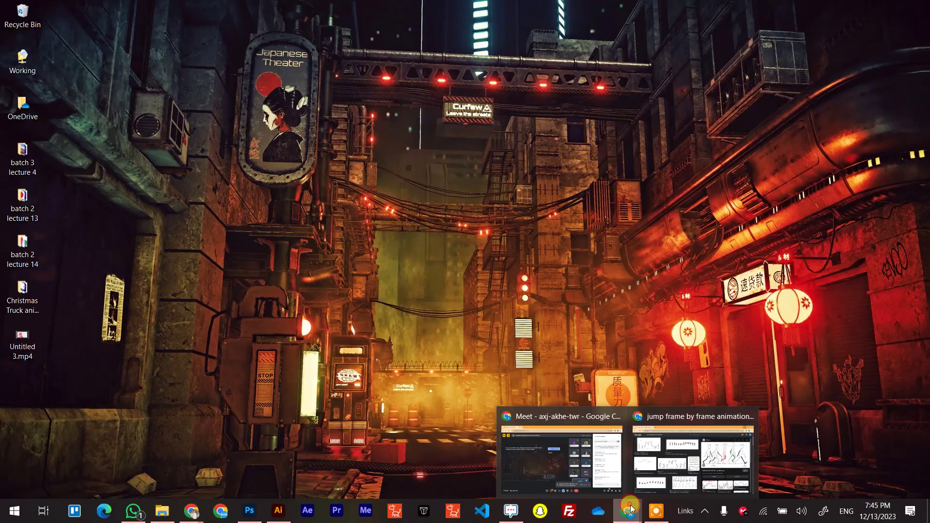
{"action": "left_click", "coordinate": [665, 457]}
{"action": "scroll", "coordinate": [640, 276], "scroll_direction": "down", "scroll_amount": 10}
{"action": "scroll", "coordinate": [639, 282], "scroll_direction": "up", "scroll_amount": 10}
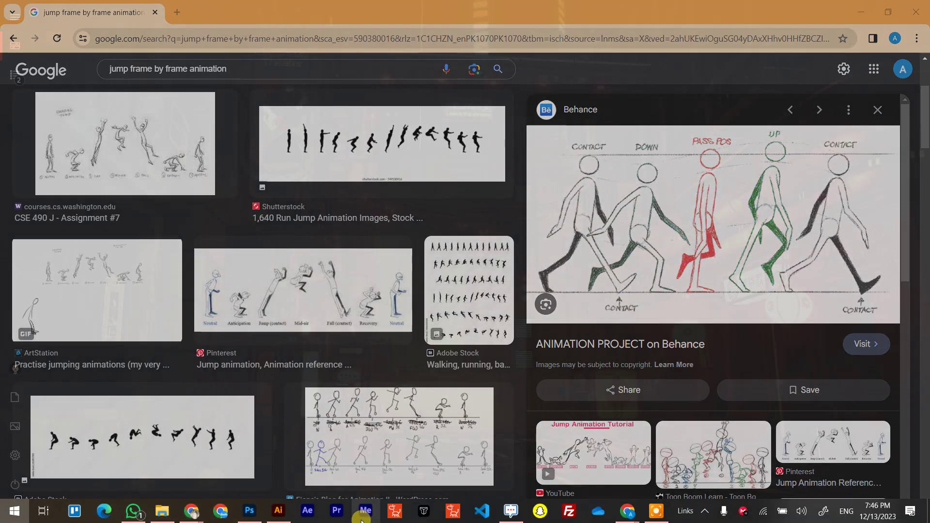
Step: Switch to Photoshop
{"action": "key", "text": "super"}
{"action": "left_click", "coordinate": [251, 512]}
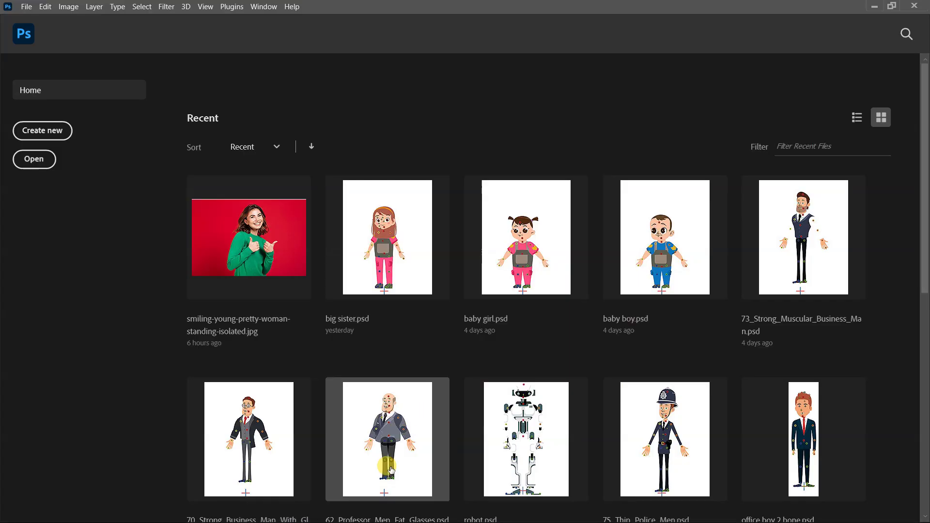
Step: Minimize the Chrome reference results and close Illustrator with the frog artwork, returning to Photoshop
{"action": "key", "text": "super"}
{"action": "left_click", "coordinate": [320, 513]}
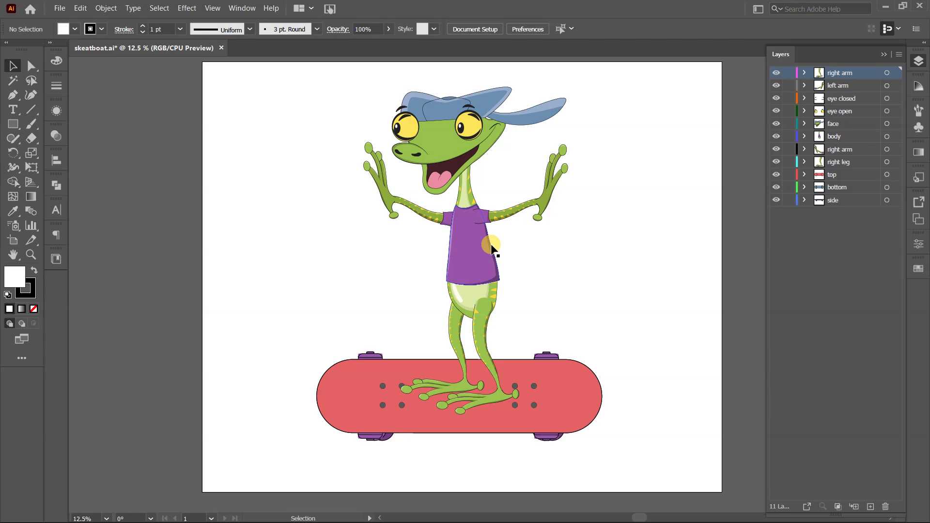
{"action": "key", "text": "alt+Tab"}
{"action": "key", "text": "alt+Tab"}
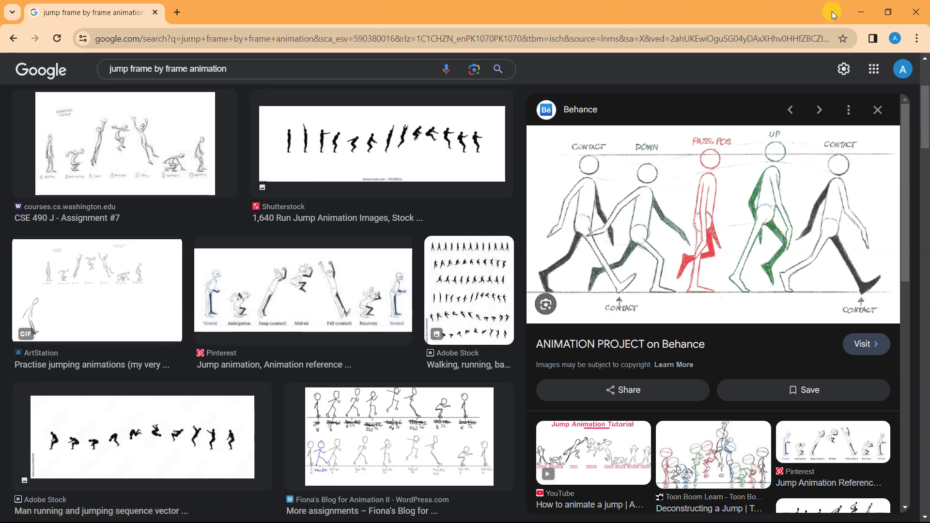
{"action": "left_click", "coordinate": [860, 11]}
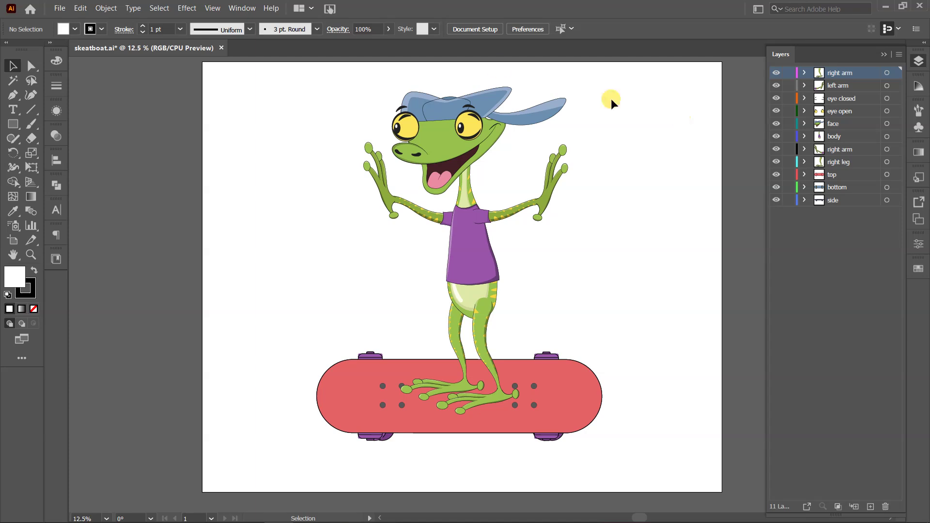
{"action": "left_click", "coordinate": [921, 4]}
{"action": "left_click", "coordinate": [533, 283]}
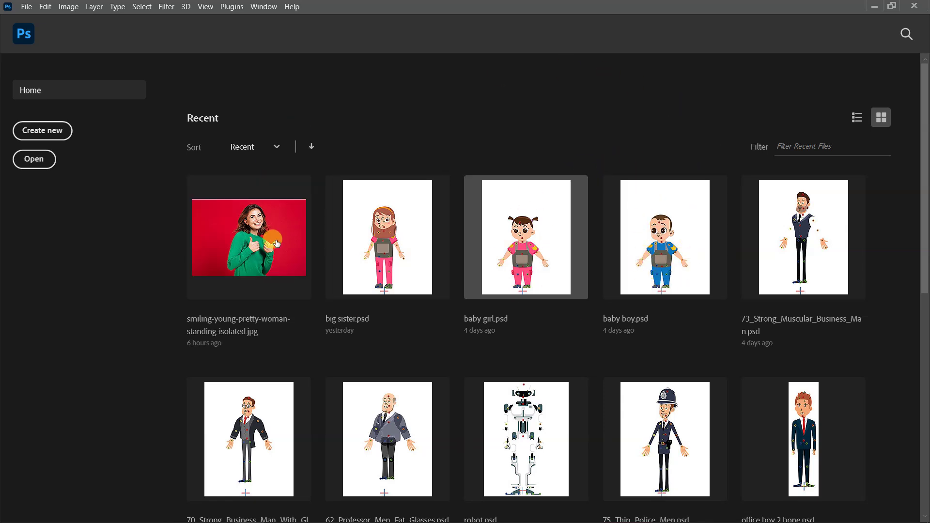
Step: Create a new document from the Web Large preset, 1920 x 1080 px at 72 ppi, and deselect its layer
{"action": "left_click", "coordinate": [43, 131]}
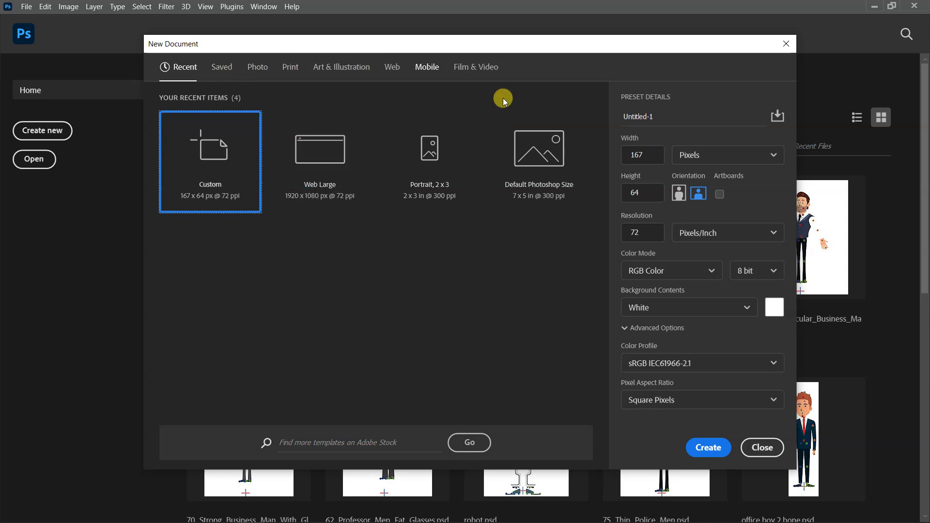
{"action": "left_click", "coordinate": [399, 69]}
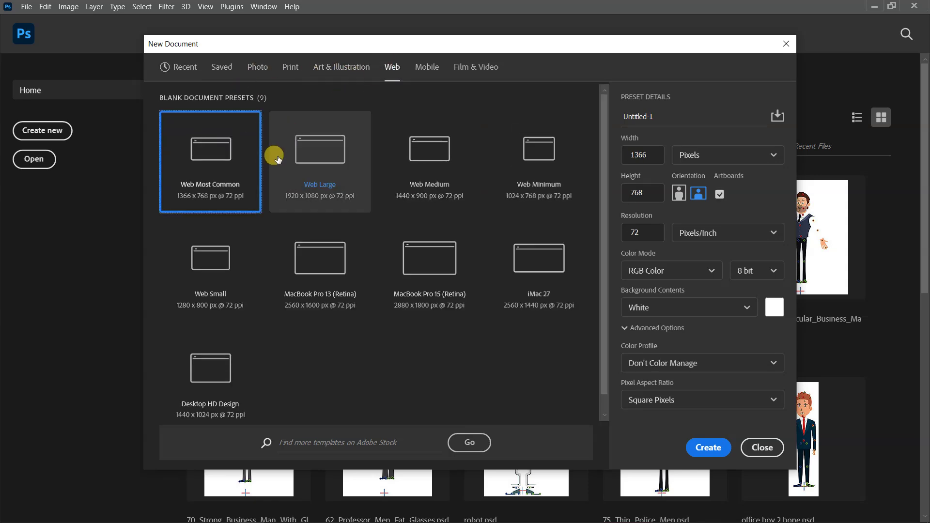
{"action": "key", "text": "Escape"}
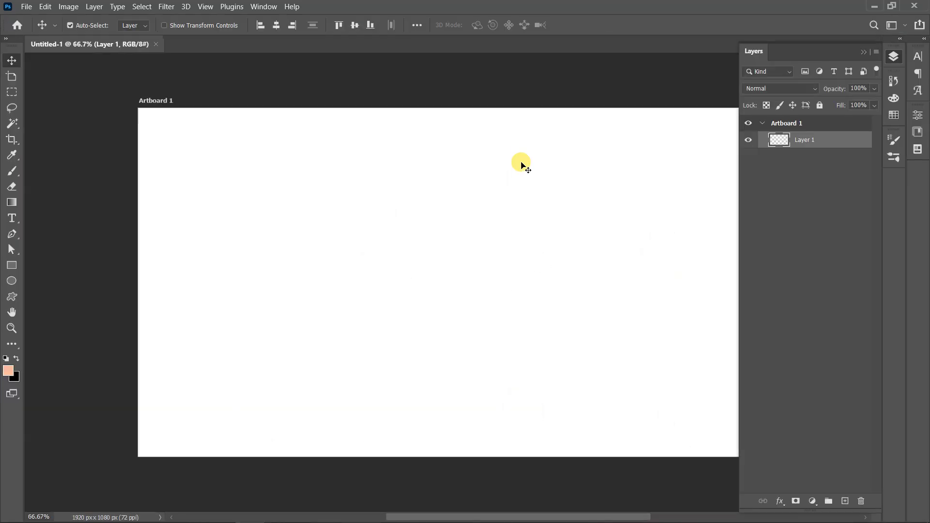
{"action": "scroll", "coordinate": [515, 176], "scroll_direction": "down", "scroll_amount": 2}
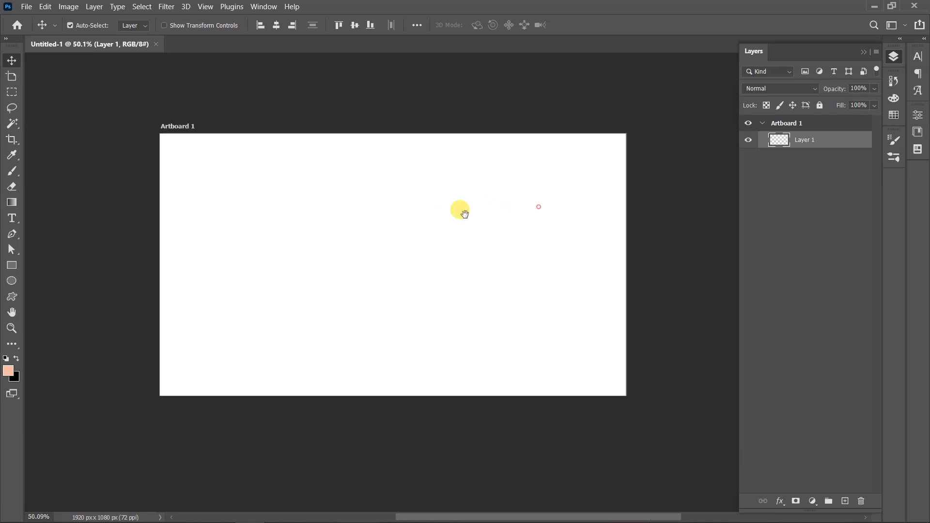
{"action": "left_click", "coordinate": [810, 175]}
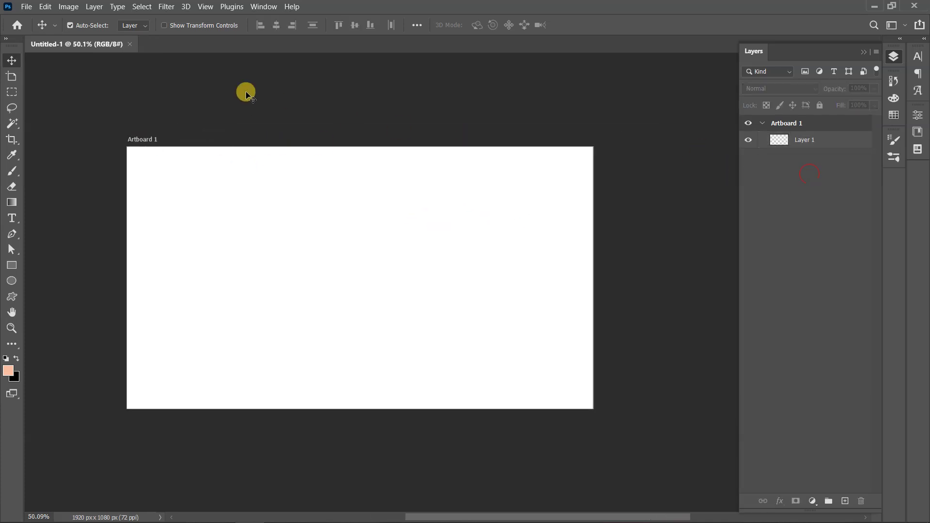
Step: Start another new document setup and examine its name, width and measurement unit options
{"action": "left_click", "coordinate": [28, 8]}
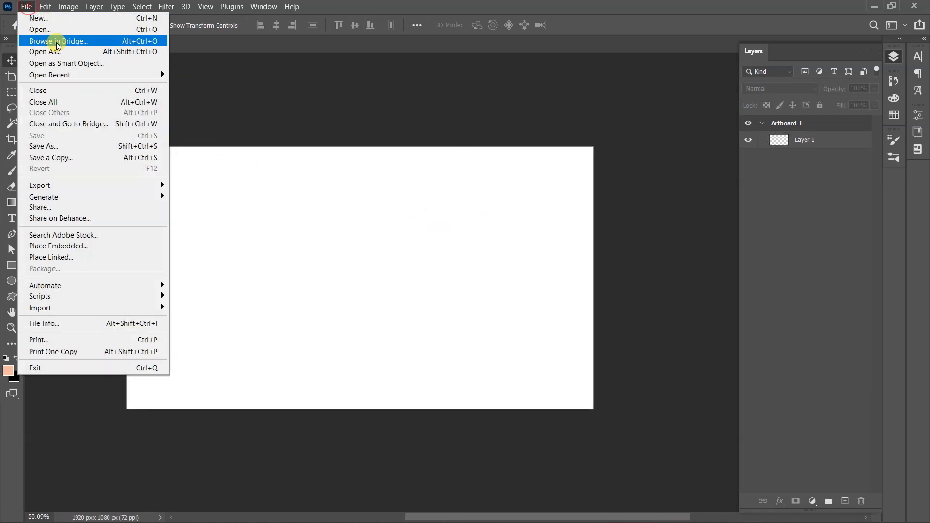
{"action": "left_click", "coordinate": [144, 20]}
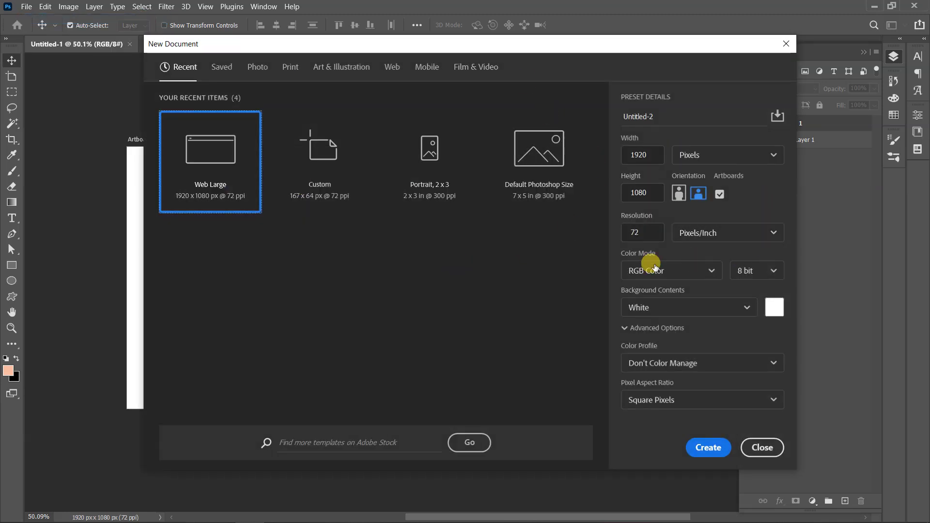
{"action": "left_click_drag", "start_coordinate": [654, 118], "coordinate": [617, 120]}
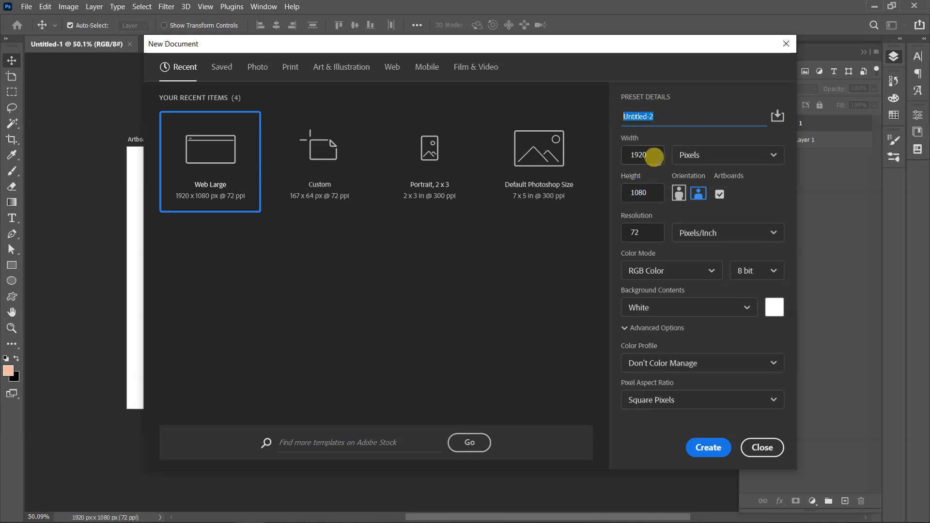
{"action": "left_click", "coordinate": [652, 162]}
{"action": "left_click", "coordinate": [735, 156]}
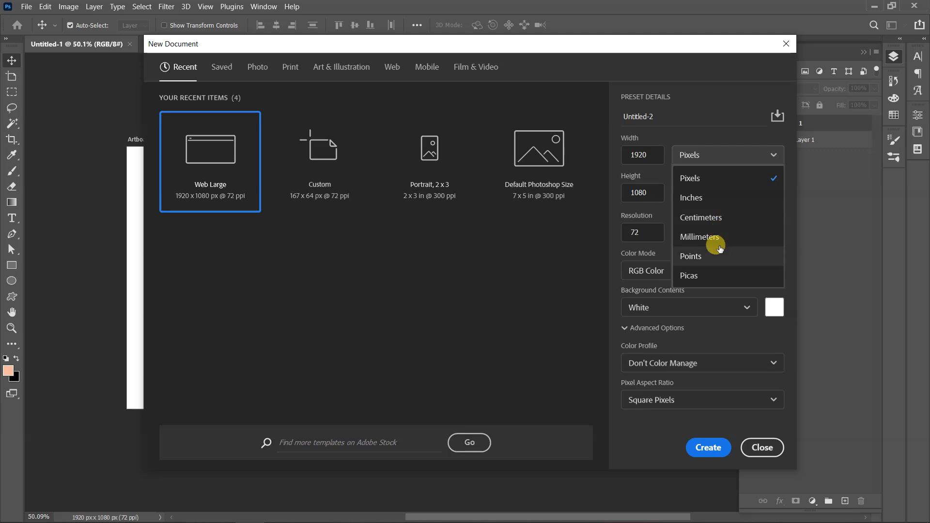
{"action": "left_click", "coordinate": [726, 108]}
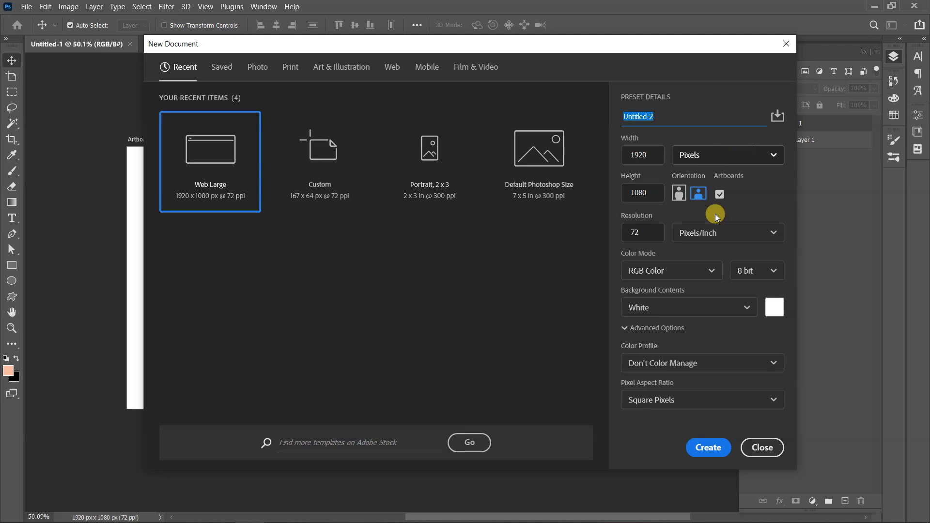
Step: Examine the resolution, color mode and background contents options, and close the setup without creating a document
{"action": "left_click", "coordinate": [643, 231]}
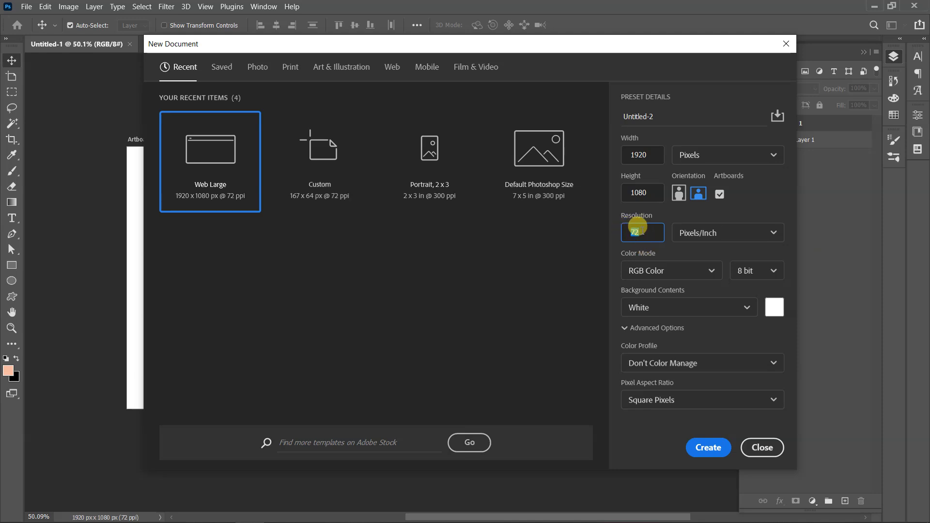
{"action": "left_click", "coordinate": [645, 225]}
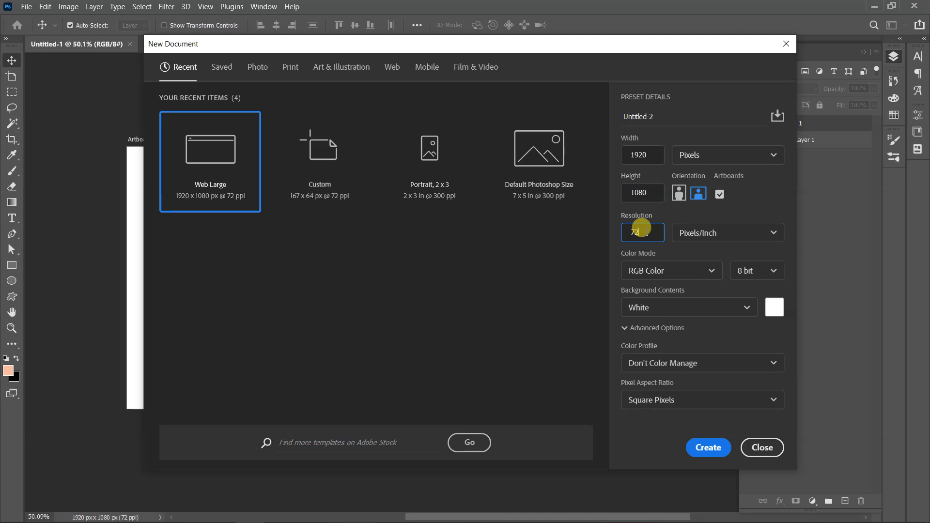
{"action": "left_click", "coordinate": [701, 273]}
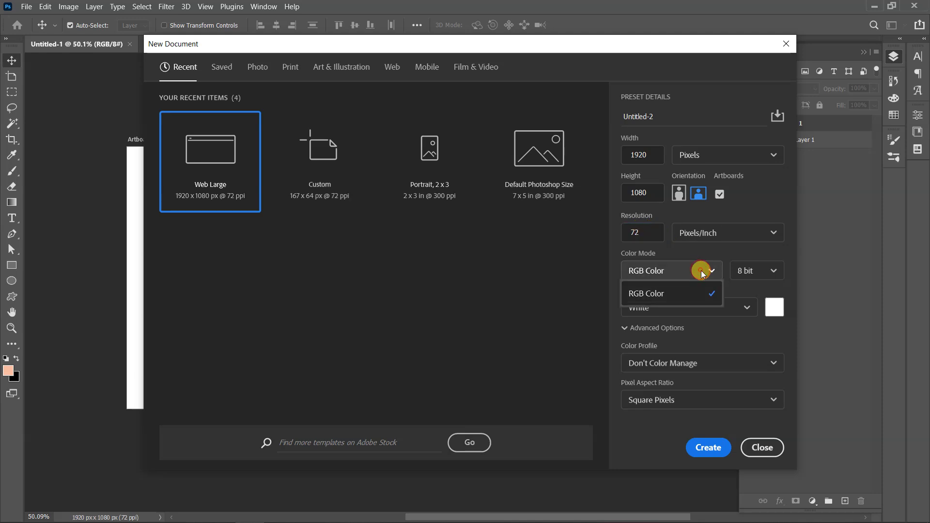
{"action": "left_click", "coordinate": [772, 246]}
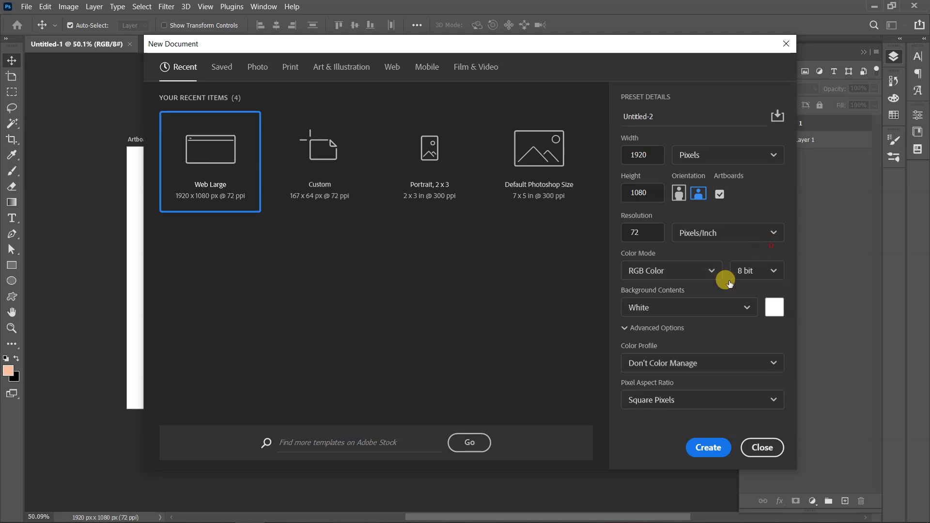
{"action": "left_click", "coordinate": [698, 307]}
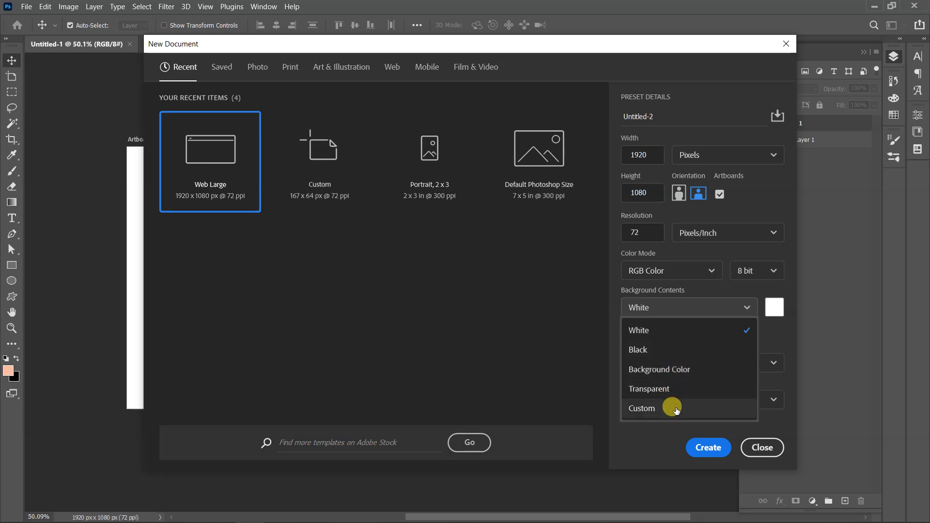
{"action": "left_click", "coordinate": [675, 331]}
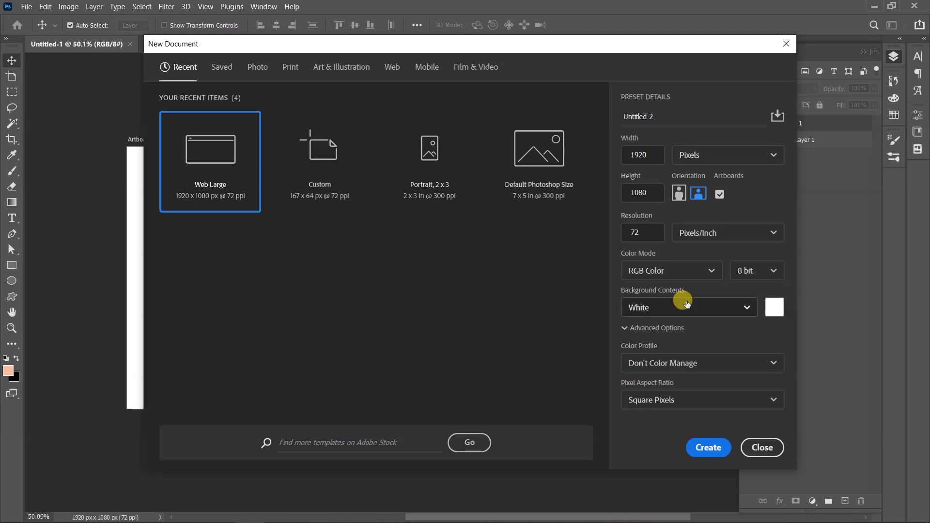
{"action": "left_click", "coordinate": [764, 447]}
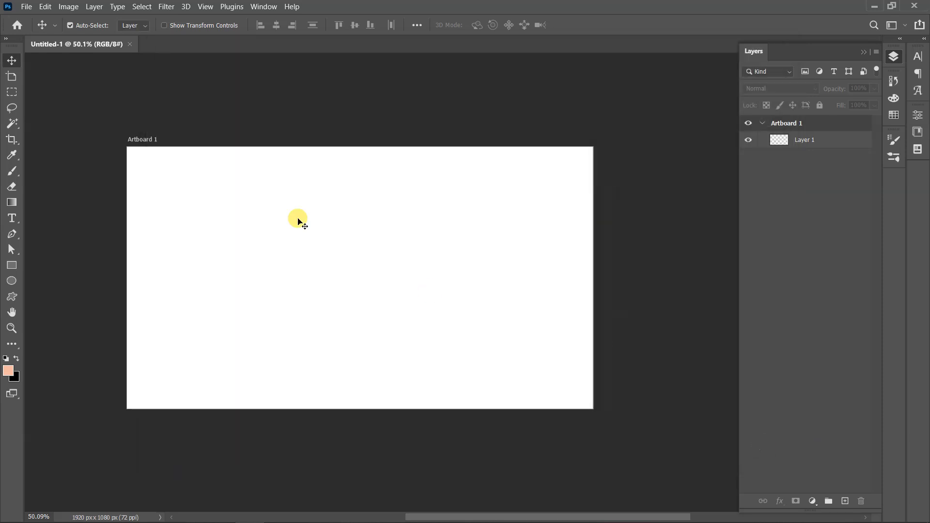
Step: Collapse the Layers panel and switch to the Motion workspace
{"action": "left_click_drag", "start_coordinate": [315, 242], "coordinate": [436, 259]}
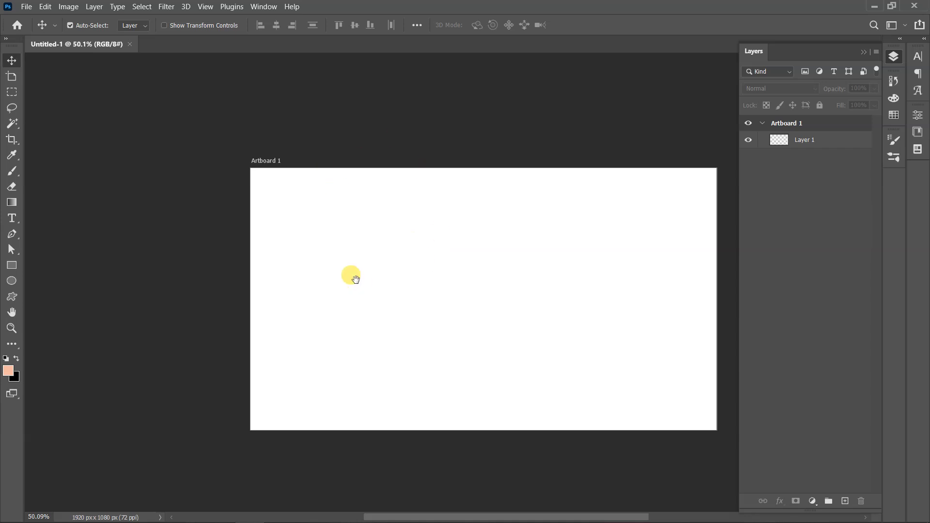
{"action": "left_click_drag", "start_coordinate": [356, 279], "coordinate": [310, 265]}
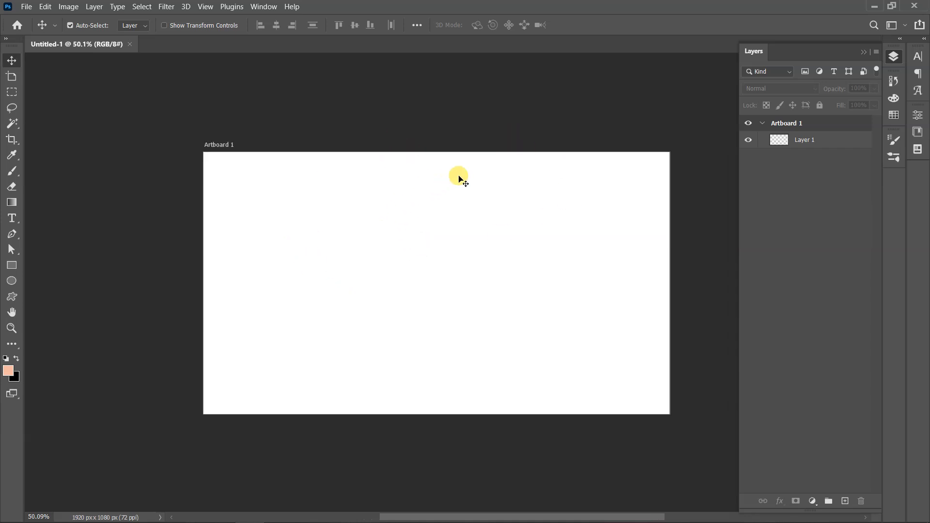
{"action": "left_click", "coordinate": [865, 53]}
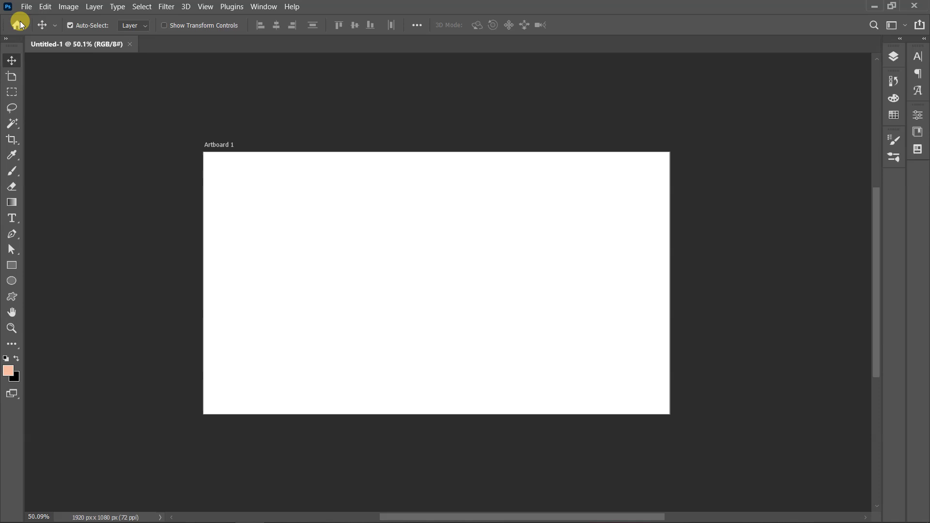
{"action": "left_click", "coordinate": [263, 7]}
{"action": "mouse_move", "coordinate": [305, 33]}
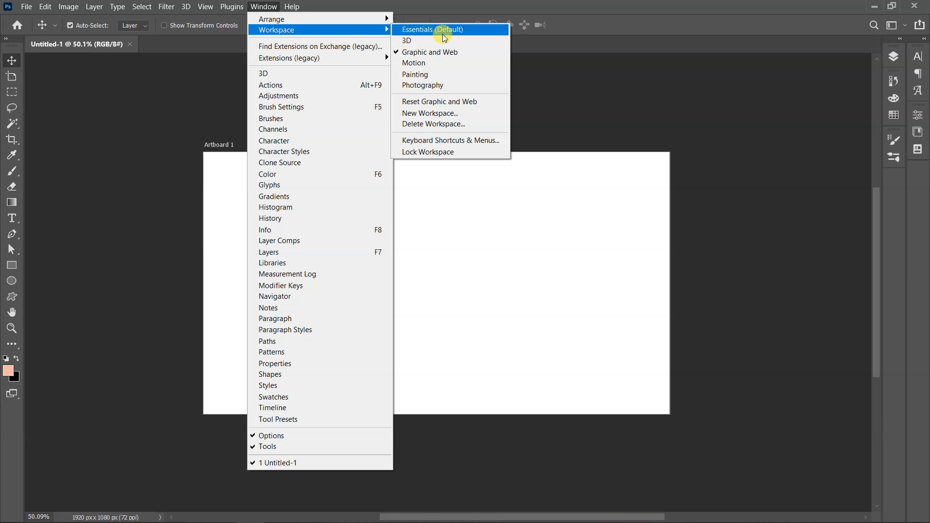
{"action": "left_click", "coordinate": [453, 59]}
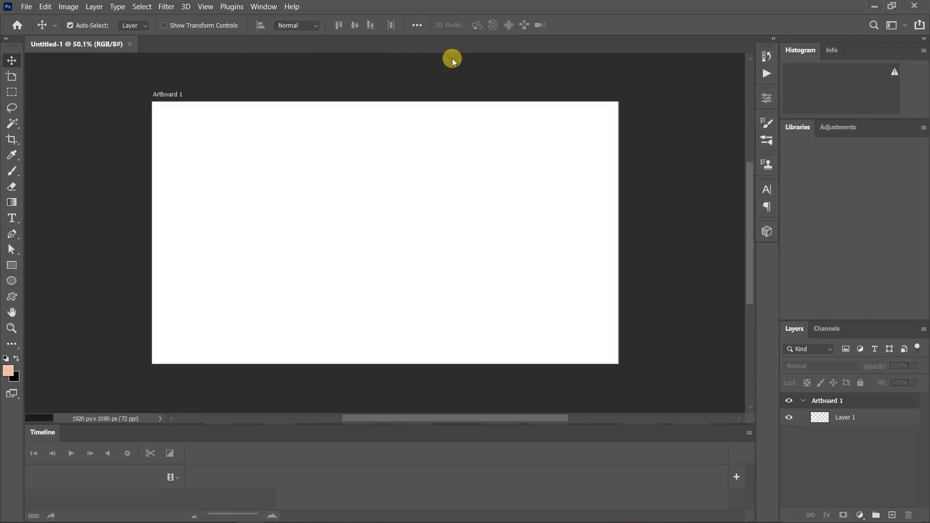
Step: Switch the workspace to 3D
{"action": "left_click", "coordinate": [263, 7]}
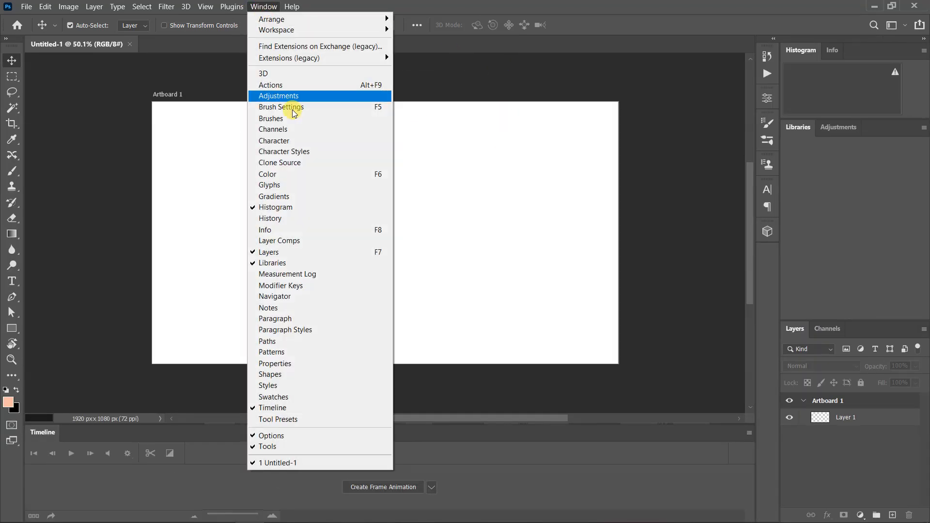
{"action": "mouse_move", "coordinate": [344, 28]}
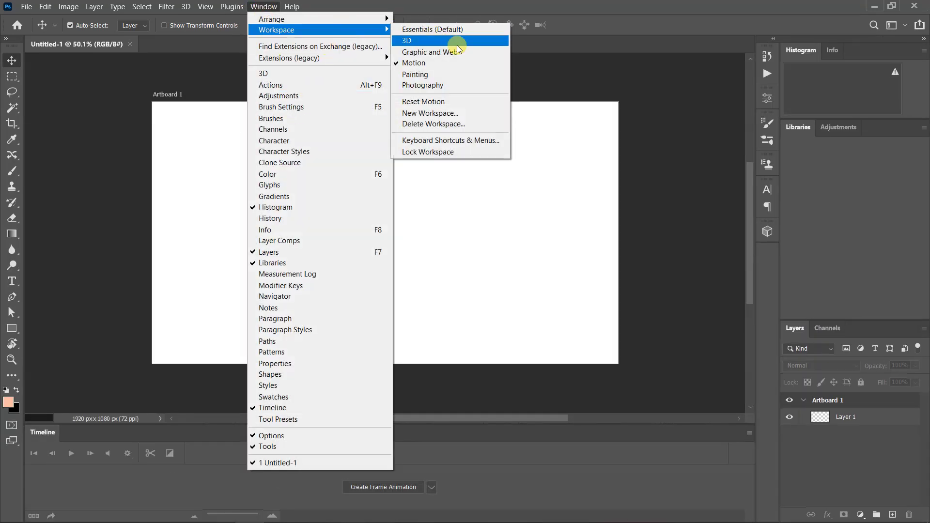
{"action": "left_click", "coordinate": [456, 40]}
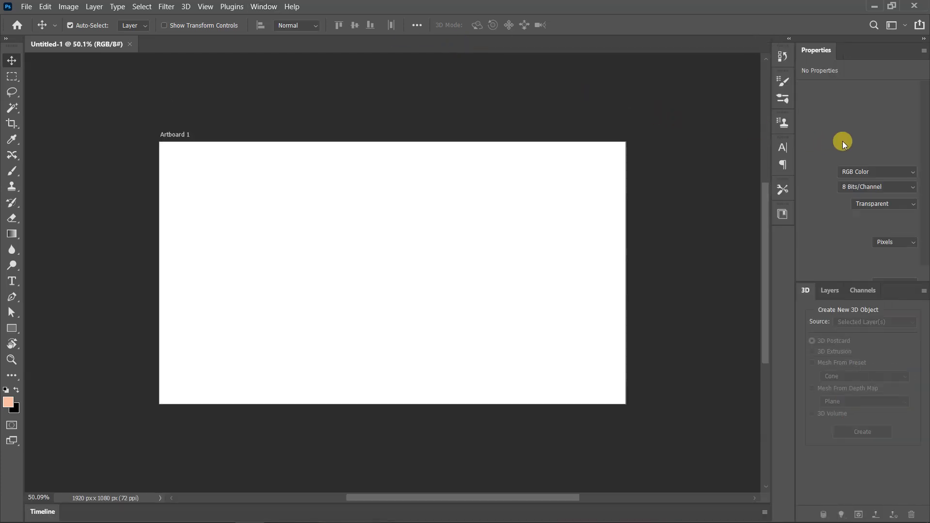
{"action": "left_click", "coordinate": [462, 216]}
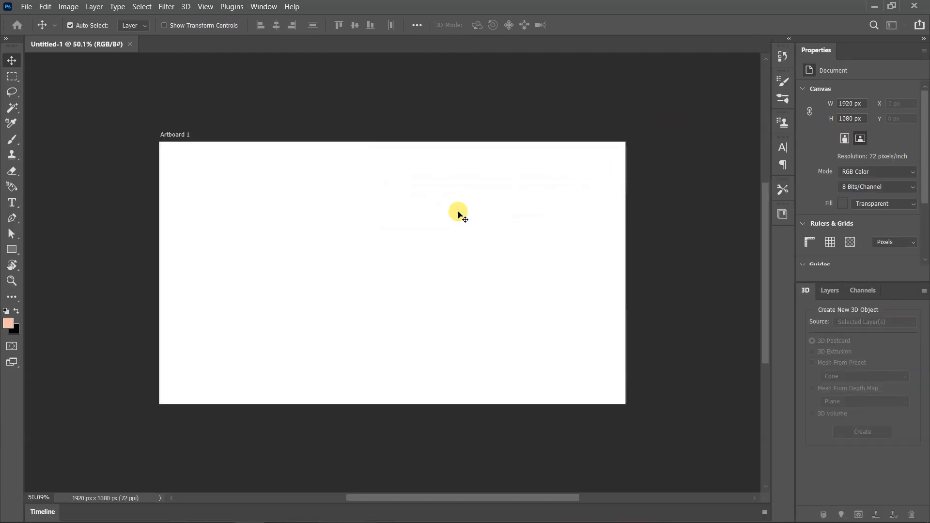
{"action": "left_click", "coordinate": [273, 15]}
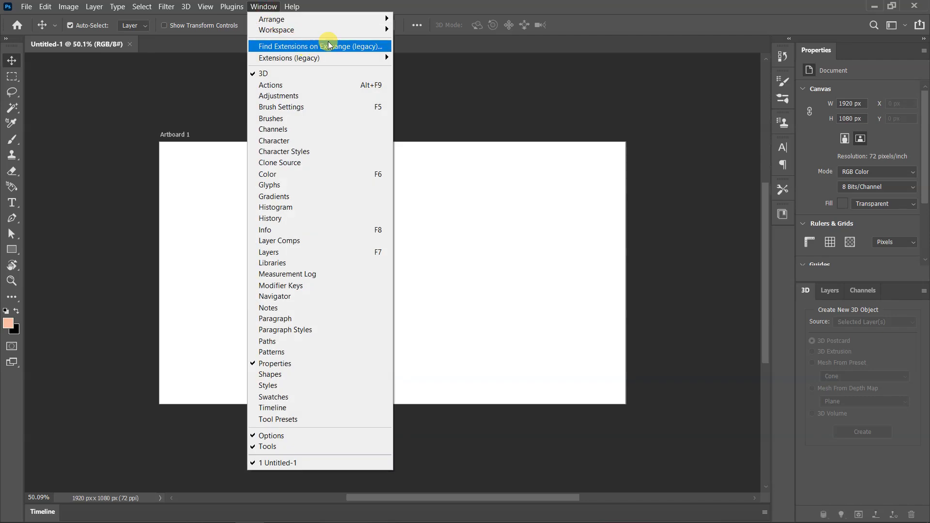
{"action": "left_click", "coordinate": [589, 111]}
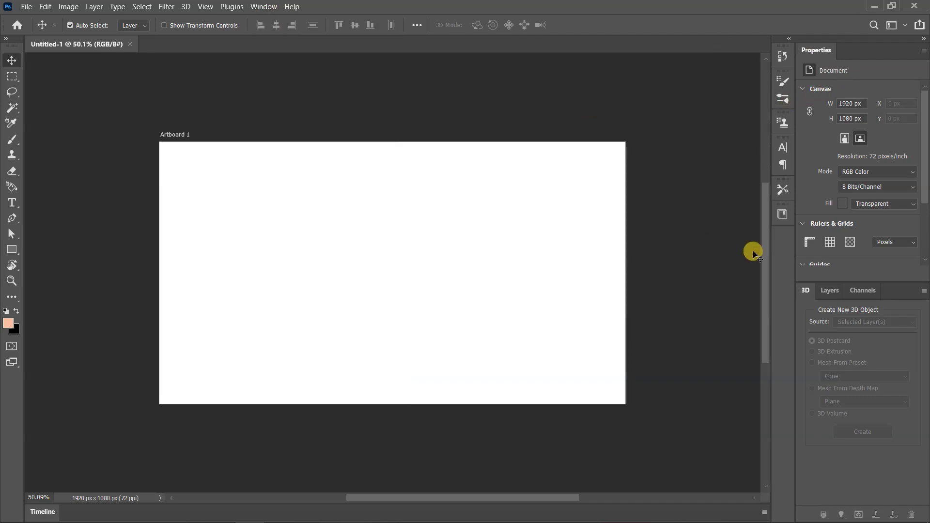
Step: Shrink the docked panels to icons only and detach the History panel so it floats beside the artboard
{"action": "left_click", "coordinate": [924, 40]}
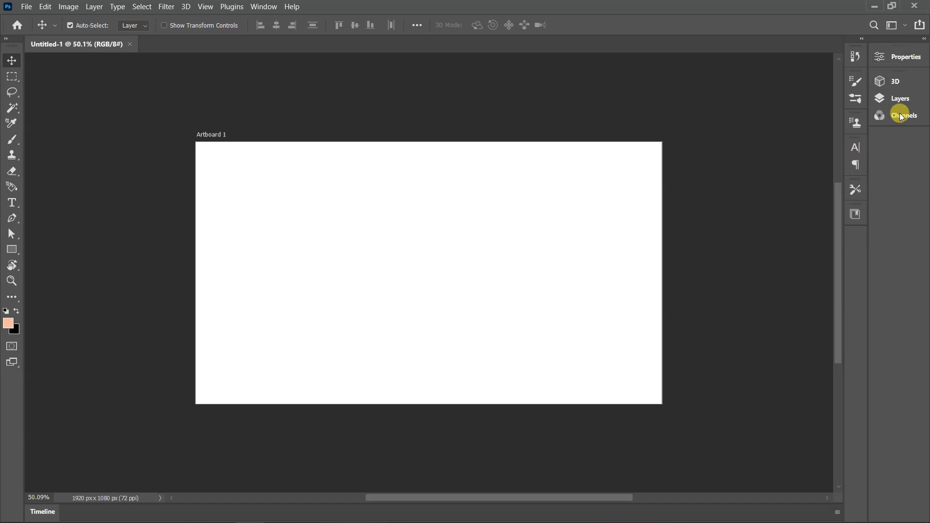
{"action": "left_click_drag", "start_coordinate": [869, 186], "coordinate": [698, 201]}
{"action": "left_click_drag", "start_coordinate": [860, 208], "coordinate": [927, 203]}
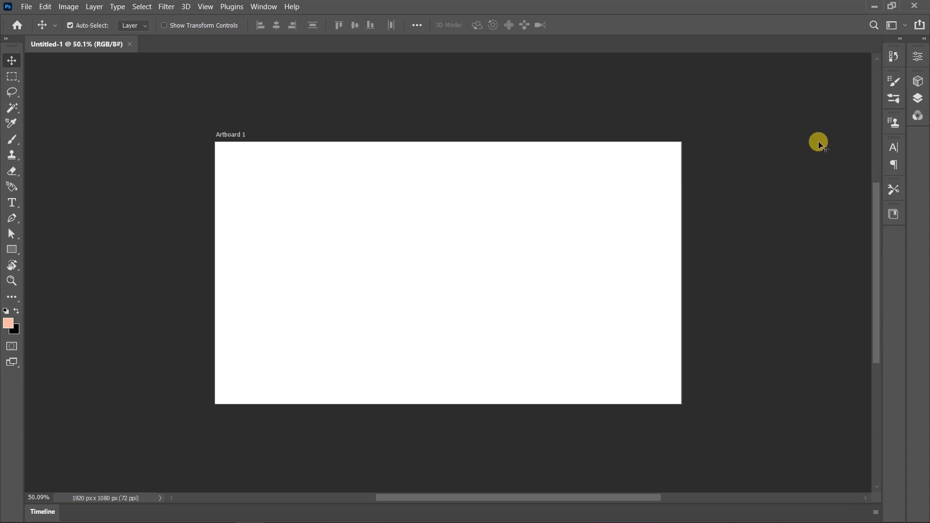
{"action": "left_click_drag", "start_coordinate": [894, 57], "coordinate": [77, 92]}
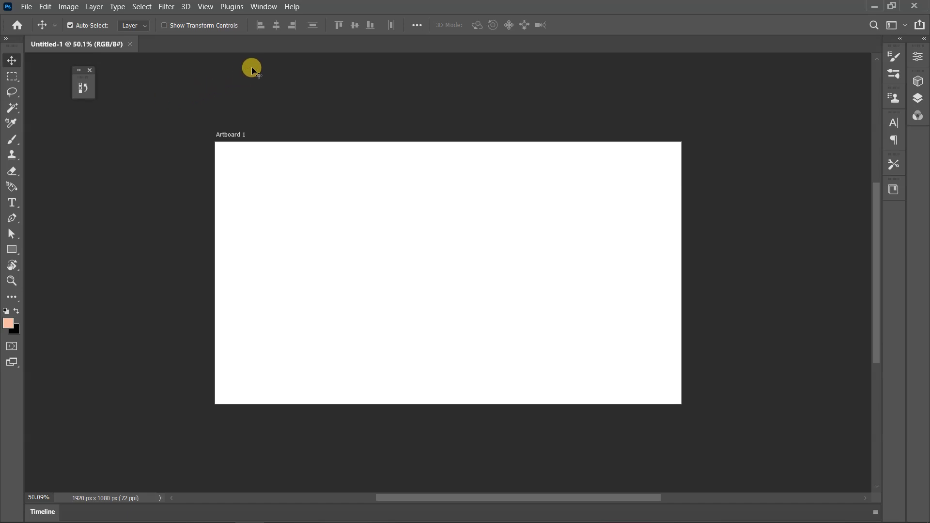
Step: Switch the workspace to Graphic and Web and expand the Layers panel
{"action": "left_click", "coordinate": [267, 11]}
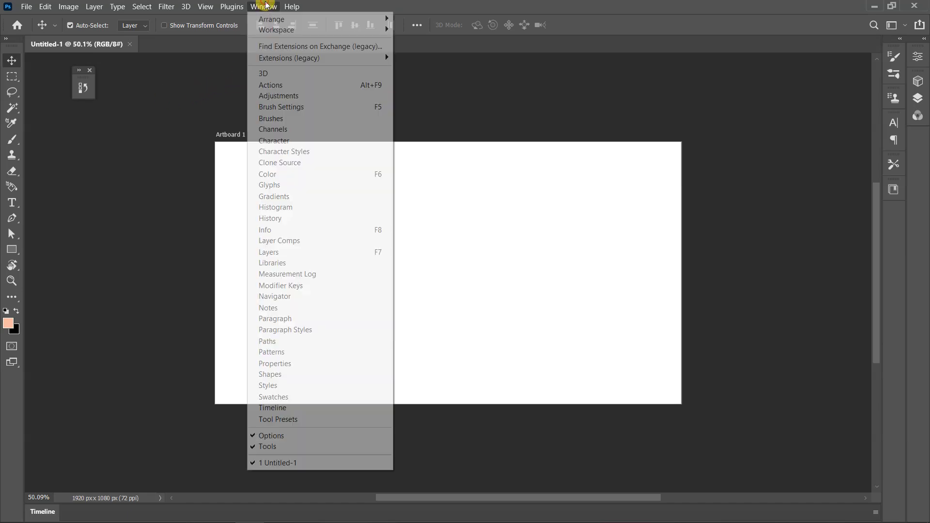
{"action": "left_click", "coordinate": [338, 31]}
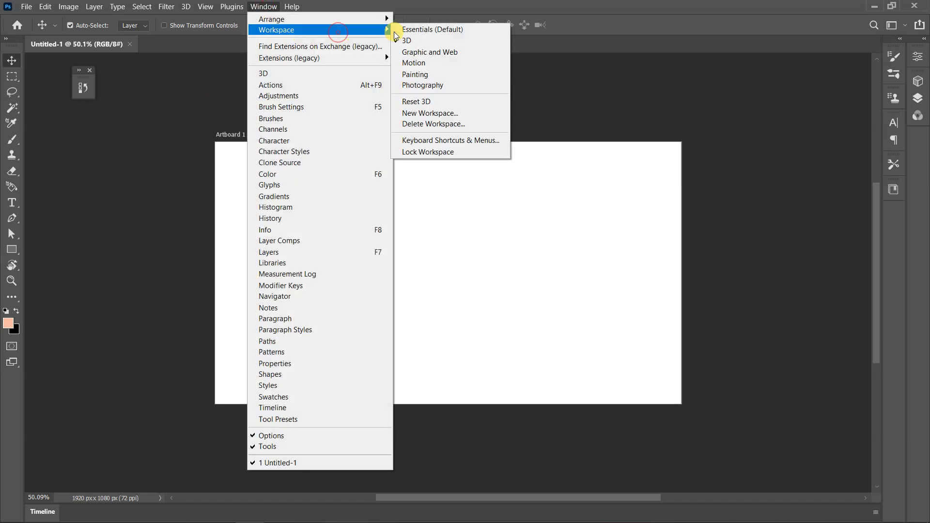
{"action": "left_click", "coordinate": [426, 54]}
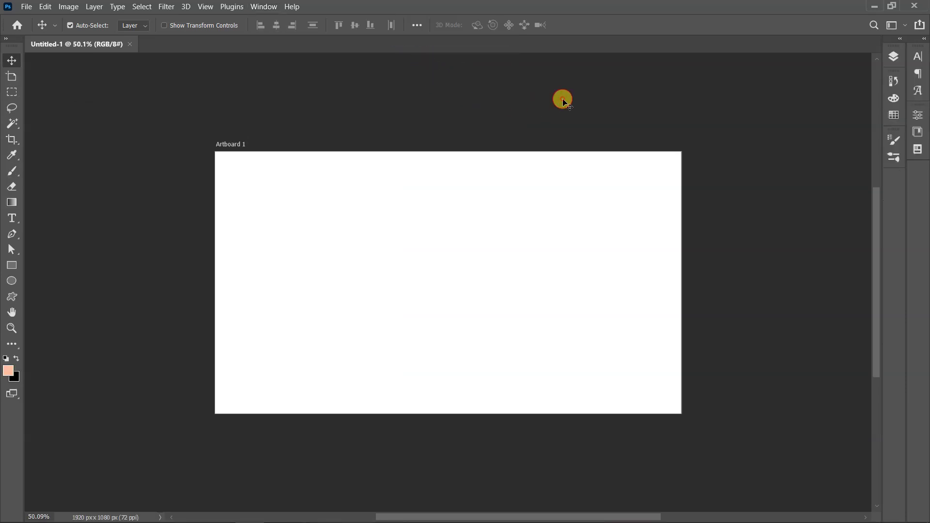
{"action": "left_click", "coordinate": [893, 60]}
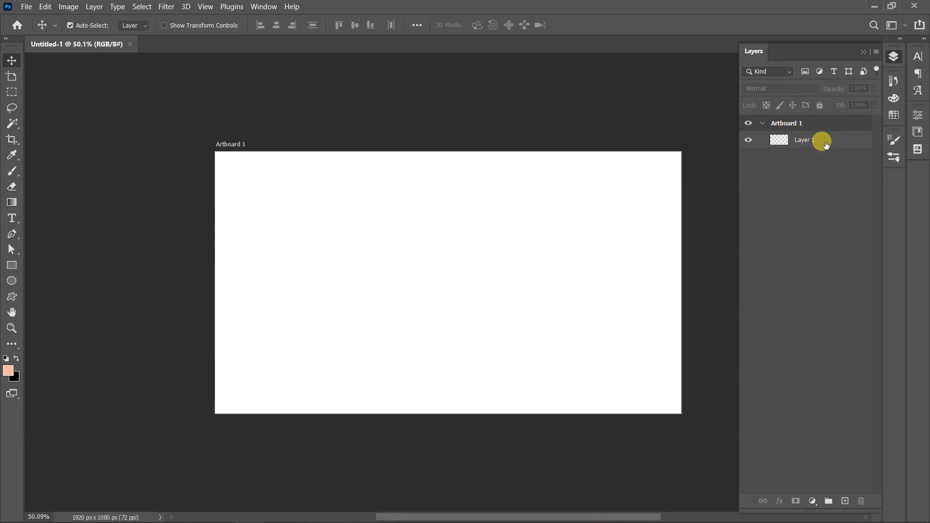
Step: Try ungrouping Artboard 1 in the layer stack, and undo the ungrouping
{"action": "left_click", "coordinate": [763, 123]}
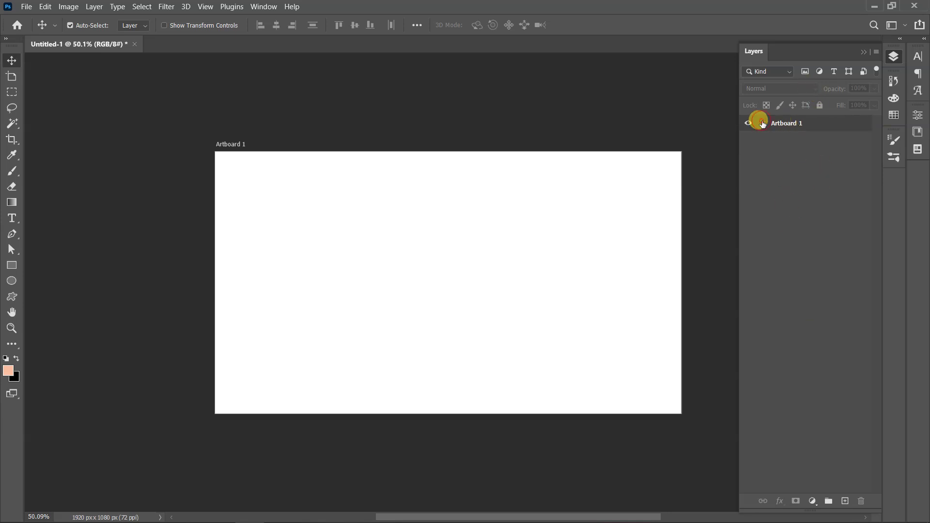
{"action": "left_click", "coordinate": [817, 128]}
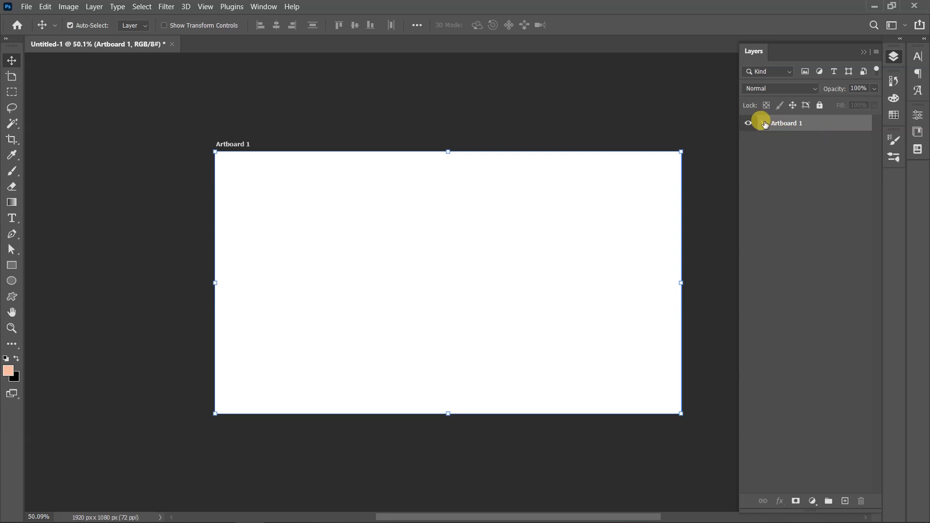
{"action": "key", "text": "ctrl+shift+g"}
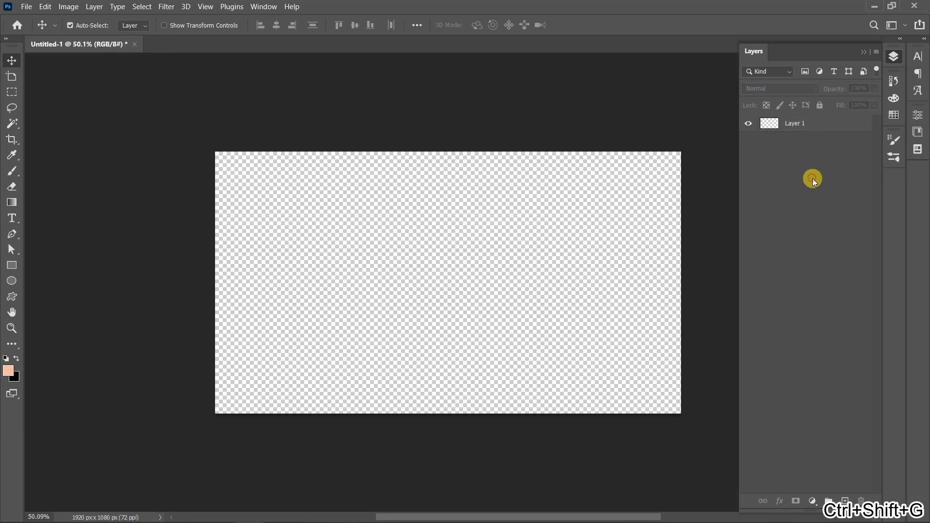
{"action": "key", "text": "ctrl+z"}
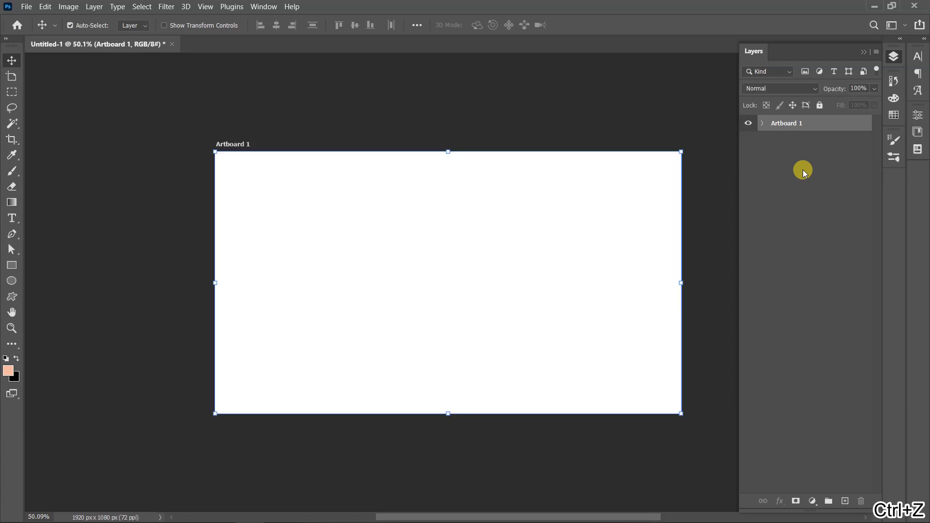
Step: Expand Artboard 1 to examine Layer 1 inside it, and collapse the artboard again
{"action": "left_click", "coordinate": [803, 170]}
{"action": "left_click", "coordinate": [786, 125]}
{"action": "left_click", "coordinate": [764, 124]}
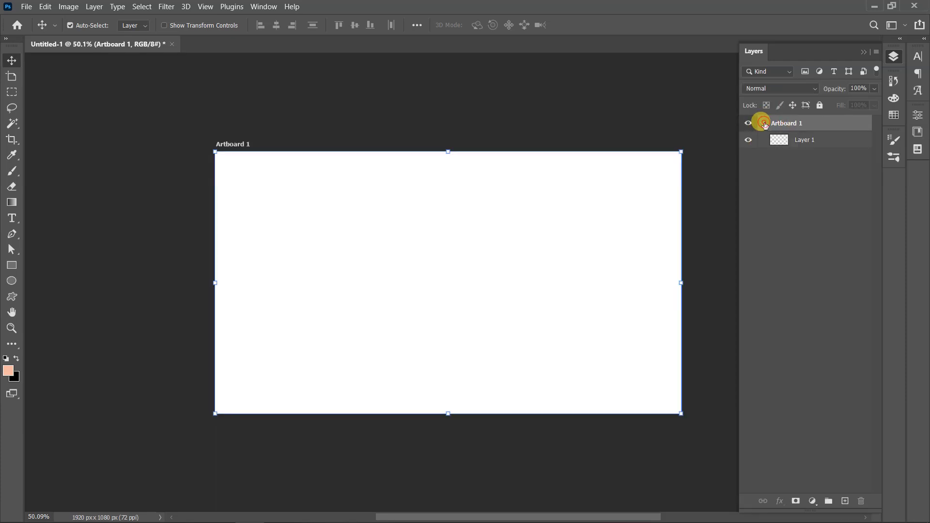
{"action": "left_click", "coordinate": [781, 139]}
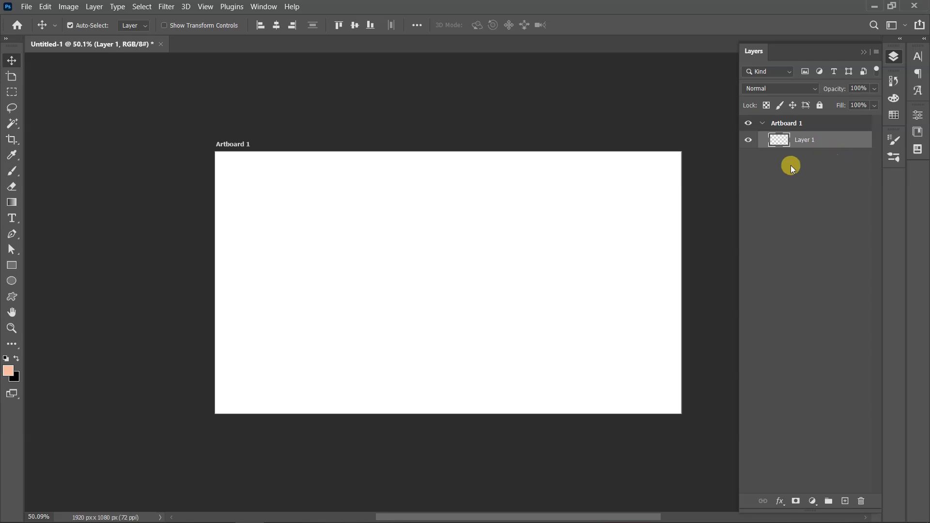
{"action": "left_click", "coordinate": [762, 126]}
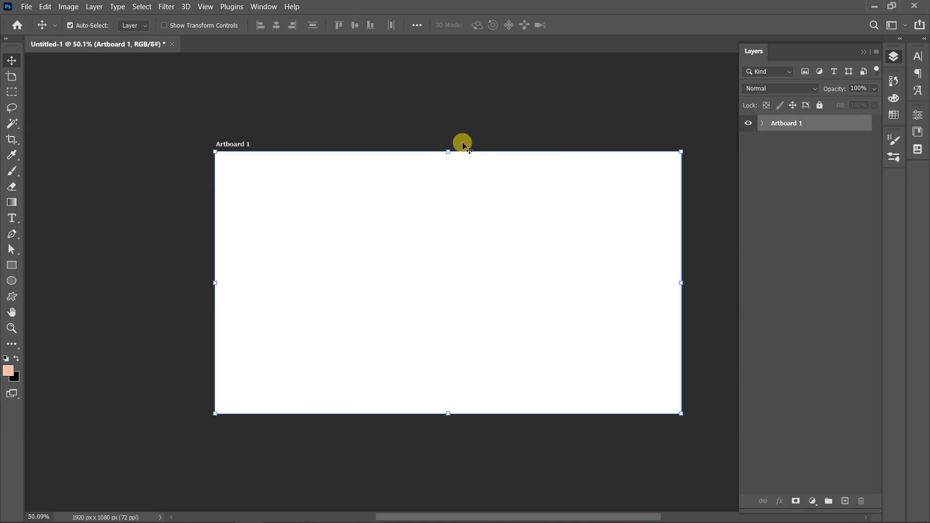
Step: Ungroup Artboard 1 to leave Layer 1 on the plain transparent canvas
{"action": "left_click", "coordinate": [208, 135]}
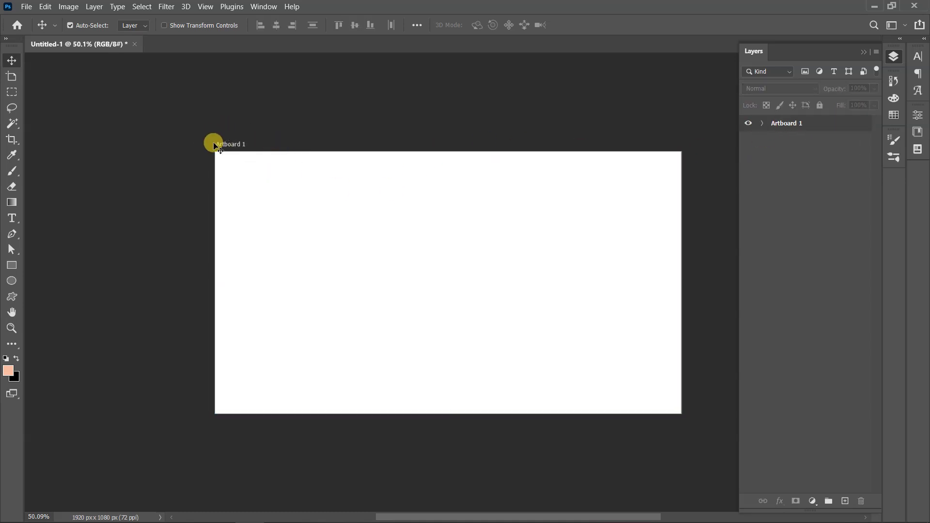
{"action": "left_click", "coordinate": [808, 123]}
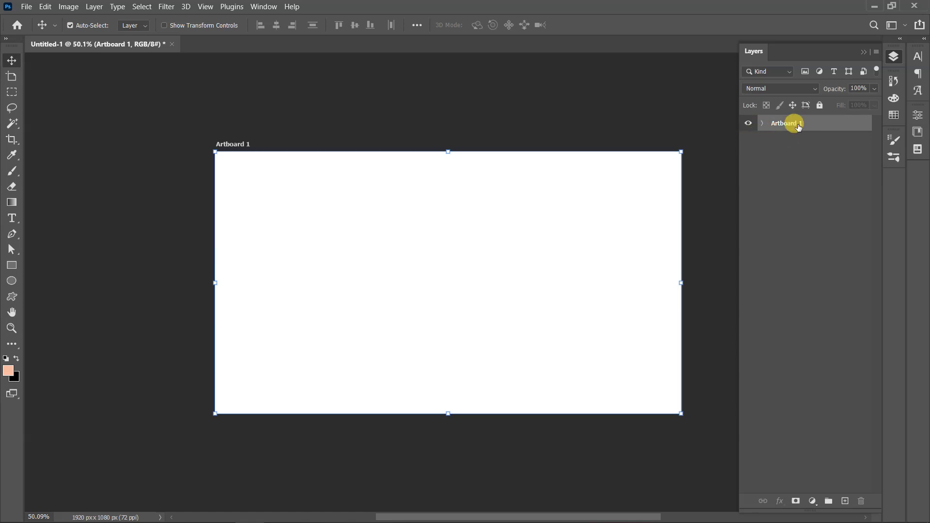
{"action": "key", "text": "ctrl+shift+g"}
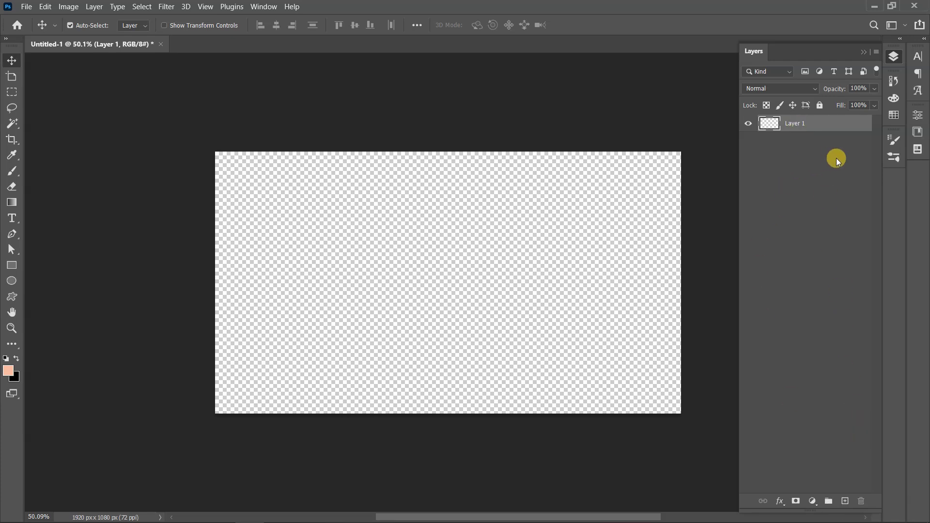
Step: Add six new blank layers above Layer 1 and deselect them
{"action": "left_click", "coordinate": [845, 502]}
{"action": "left_click", "coordinate": [845, 501]}
{"action": "left_click", "coordinate": [846, 501]}
{"action": "left_click", "coordinate": [845, 501]}
{"action": "left_click", "coordinate": [841, 348]}
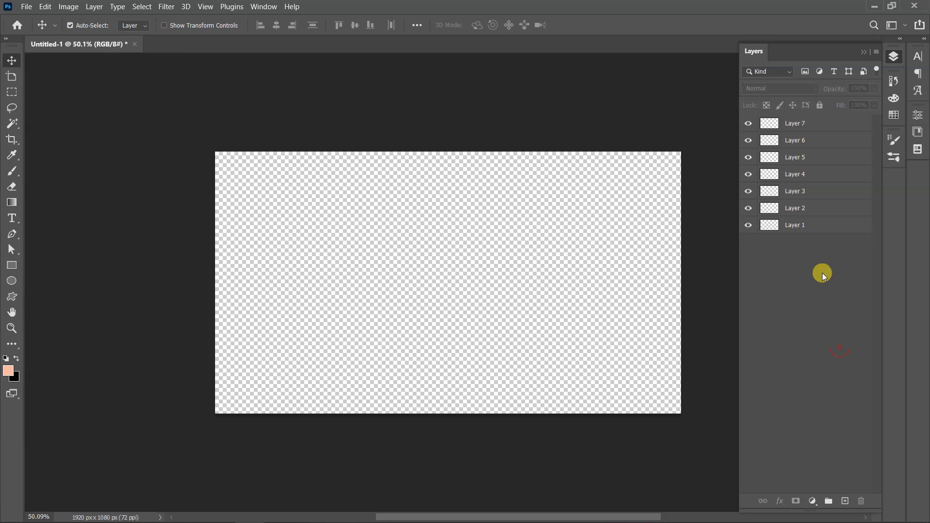
Step: Delete Layer 2 through Layer 7 so that only Layer 1 is left
{"action": "left_click", "coordinate": [814, 206]}
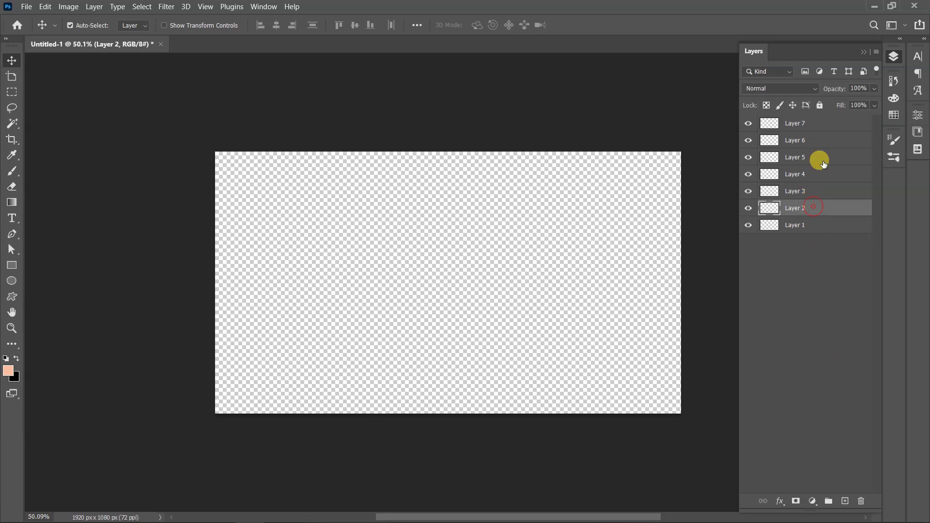
{"action": "left_click", "coordinate": [824, 123], "text": "shift"}
{"action": "left_click_drag", "start_coordinate": [817, 127], "coordinate": [862, 499]}
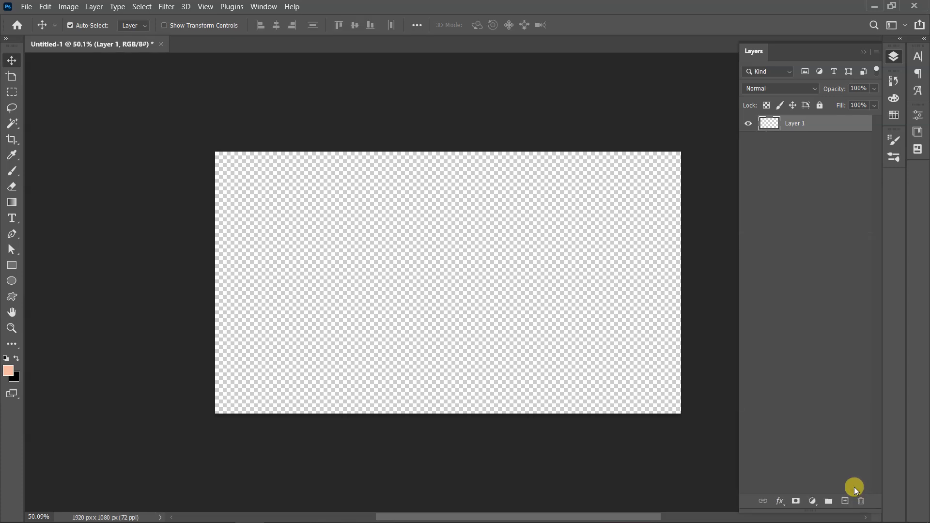
{"action": "left_click", "coordinate": [809, 275]}
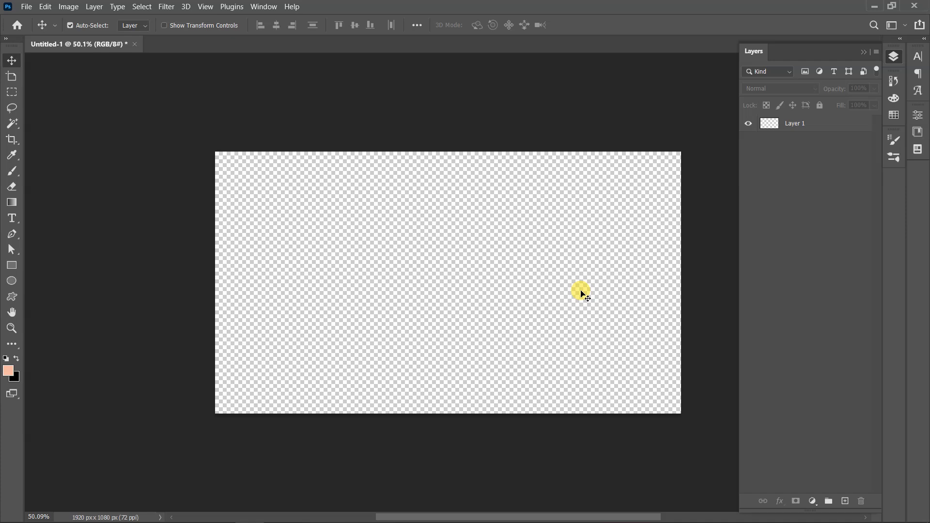
{"action": "scroll", "coordinate": [461, 225], "scroll_direction": "up", "scroll_amount": 12}
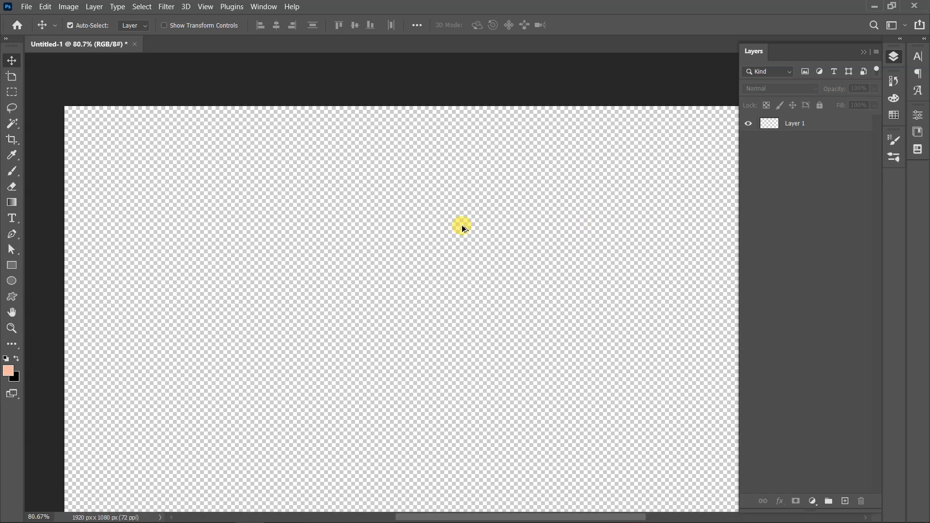
{"action": "scroll", "coordinate": [456, 225], "scroll_direction": "up", "scroll_amount": 12}
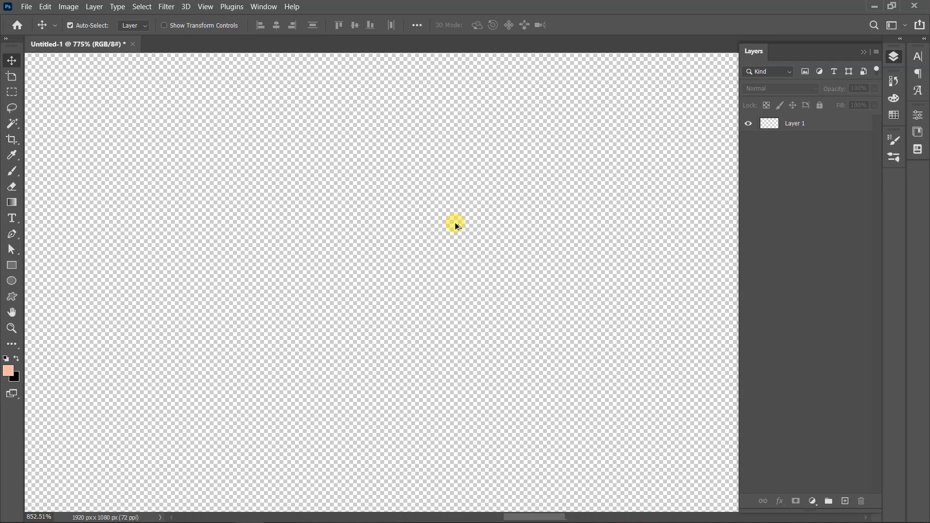
{"action": "scroll", "coordinate": [456, 225], "scroll_direction": "down", "scroll_amount": 1}
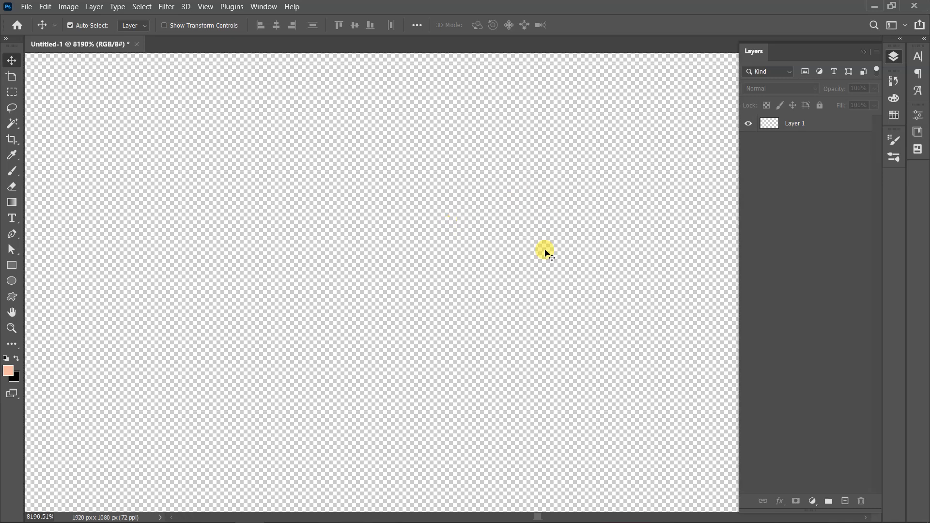
{"action": "scroll", "coordinate": [457, 218], "scroll_direction": "down", "scroll_amount": 9}
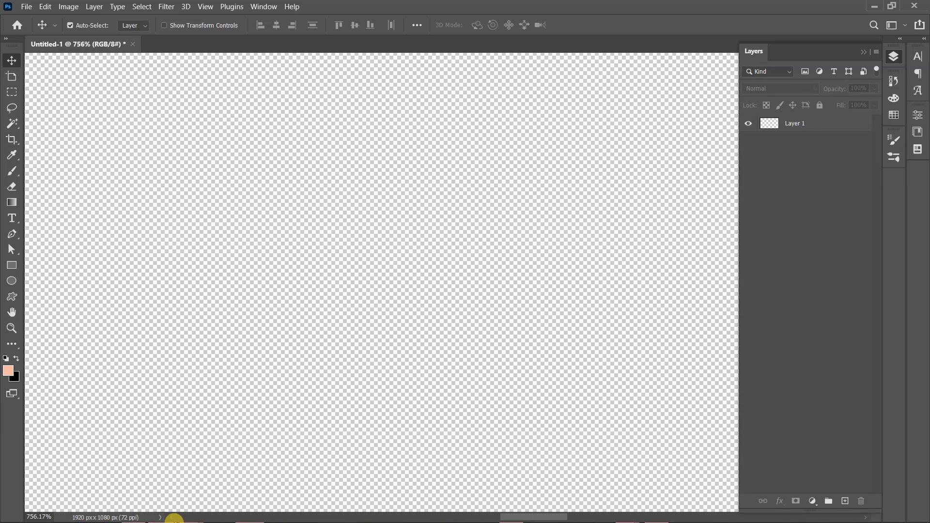
Step: Open smiling-young-pretty-woman-standing-isolated.jpg from the Courses Data folder in File Explorer as a separate Photoshop document
{"action": "mouse_move", "coordinate": [173, 520]}
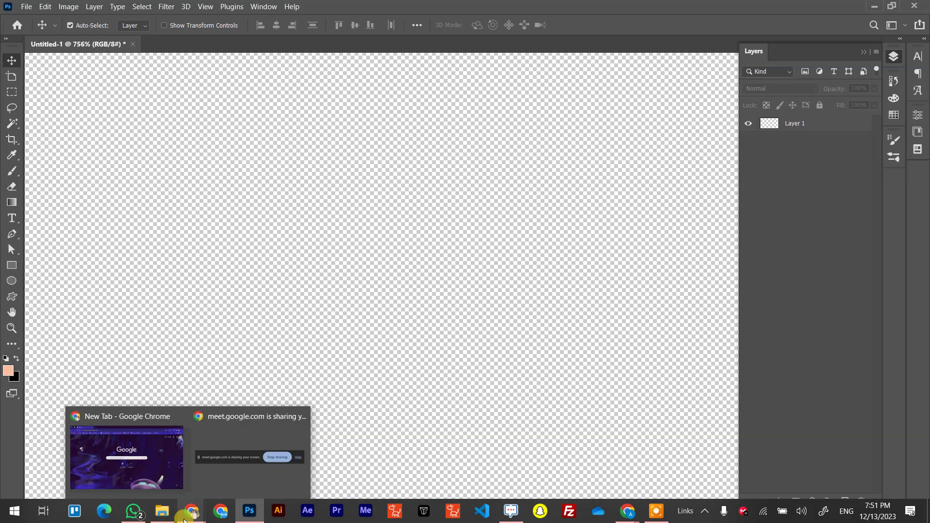
{"action": "left_click", "coordinate": [161, 511]}
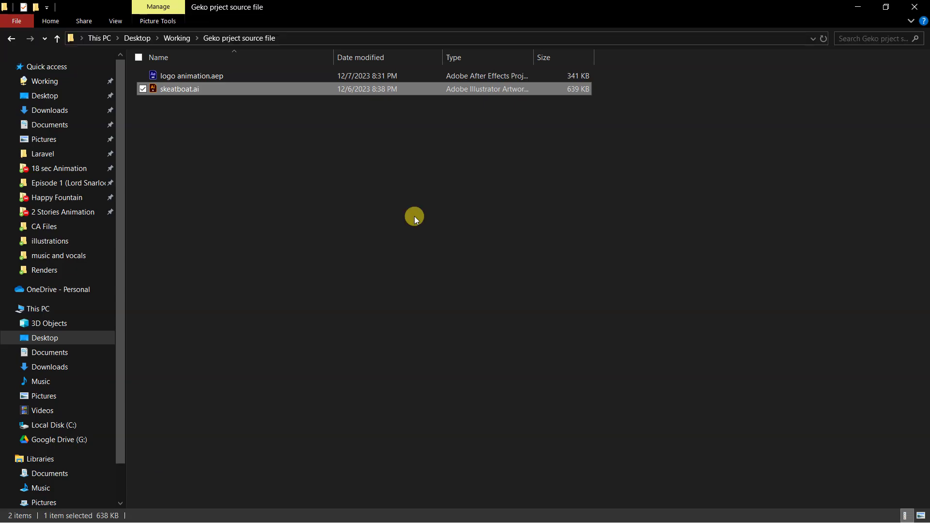
{"action": "left_click", "coordinate": [426, 7]}
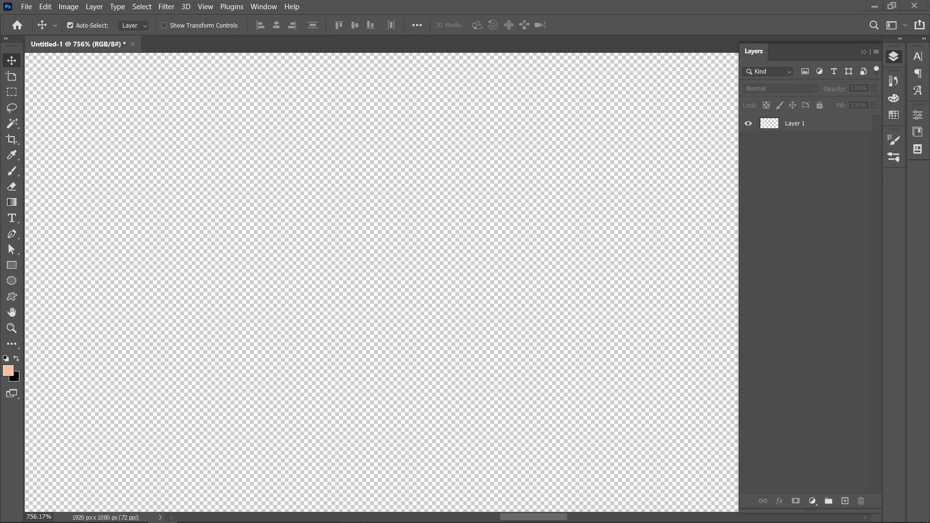
{"action": "left_click_drag", "start_coordinate": [7, 243], "coordinate": [450, 4]}
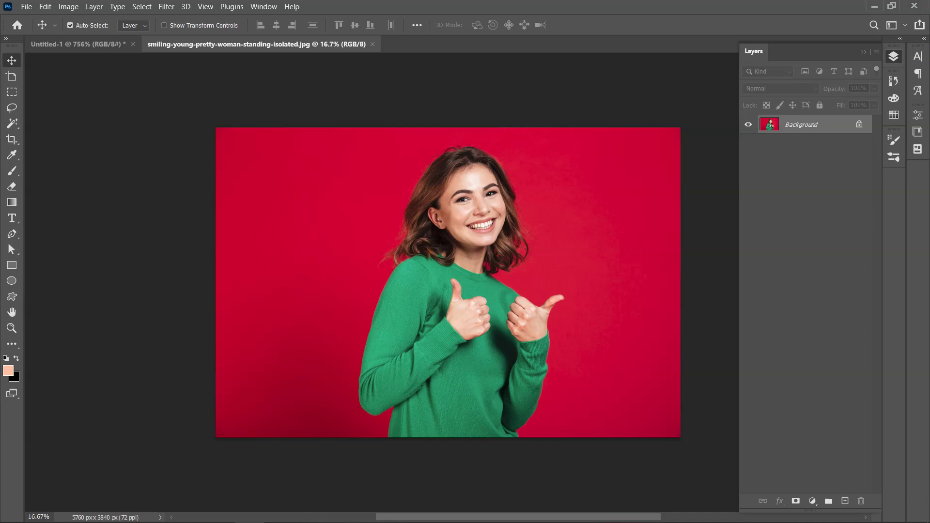
{"action": "key", "text": "alt+Tab"}
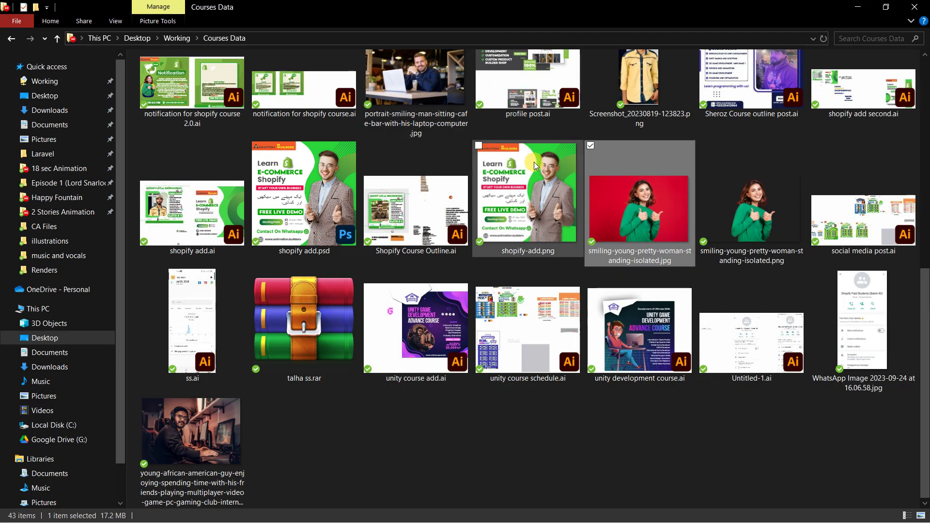
{"action": "left_click_drag", "start_coordinate": [656, 210], "coordinate": [601, 215]}
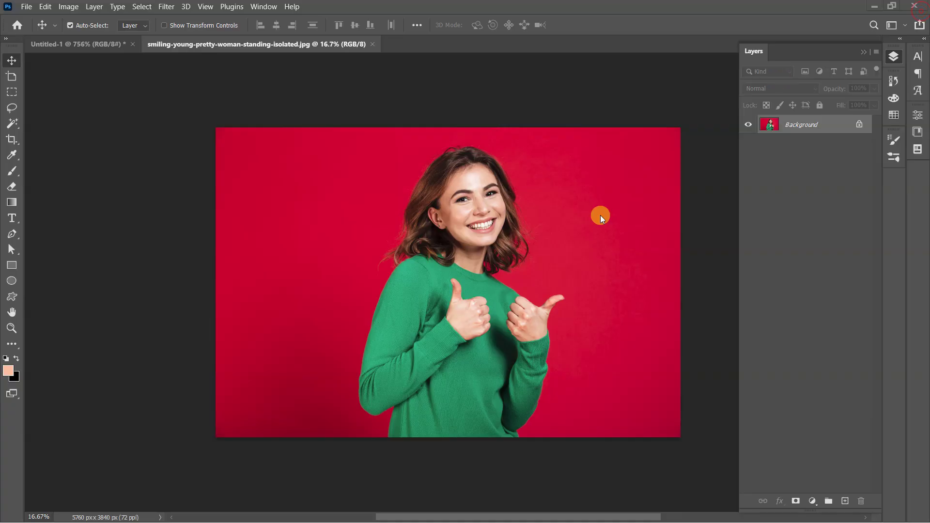
Step: Turn off automatic hiding of the Windows taskbar in both desktop and tablet mode, and close the settings
{"action": "key", "text": "super"}
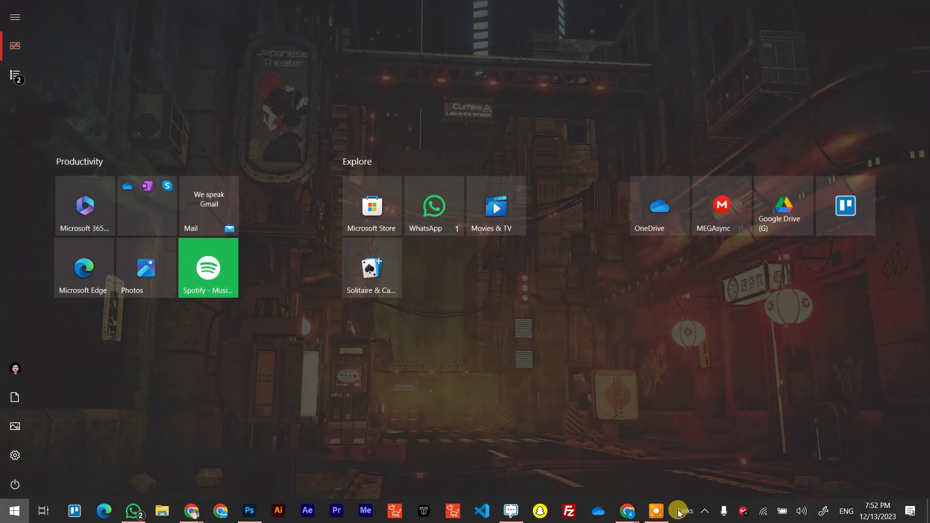
{"action": "right_click", "coordinate": [691, 518]}
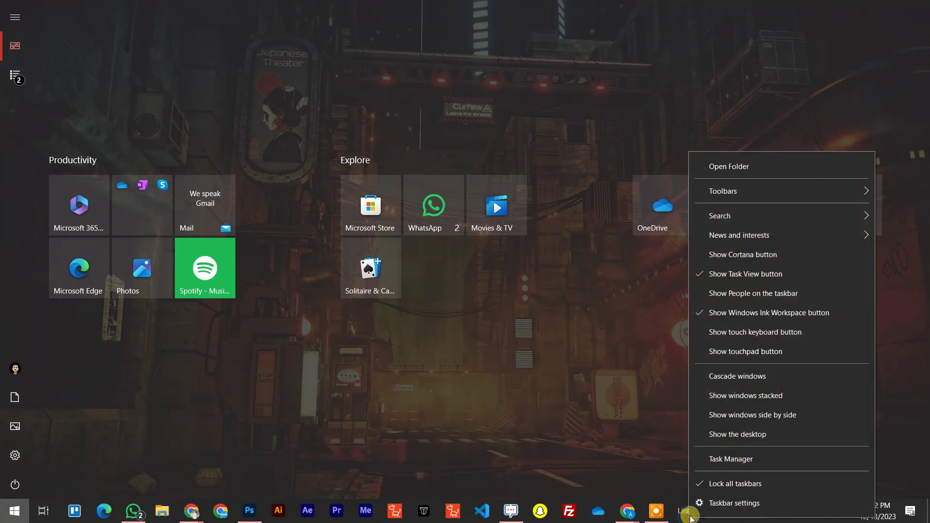
{"action": "left_click", "coordinate": [736, 504]}
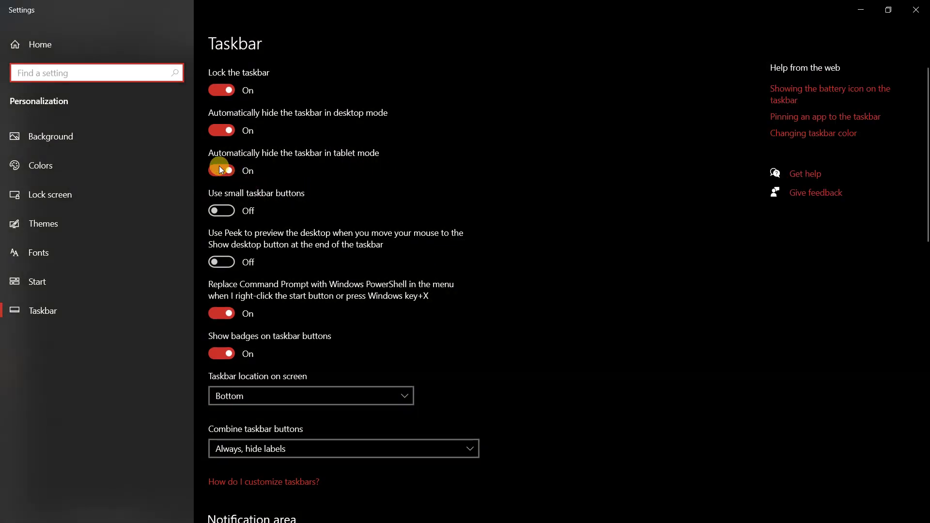
{"action": "left_click", "coordinate": [221, 170]}
{"action": "left_click", "coordinate": [214, 128]}
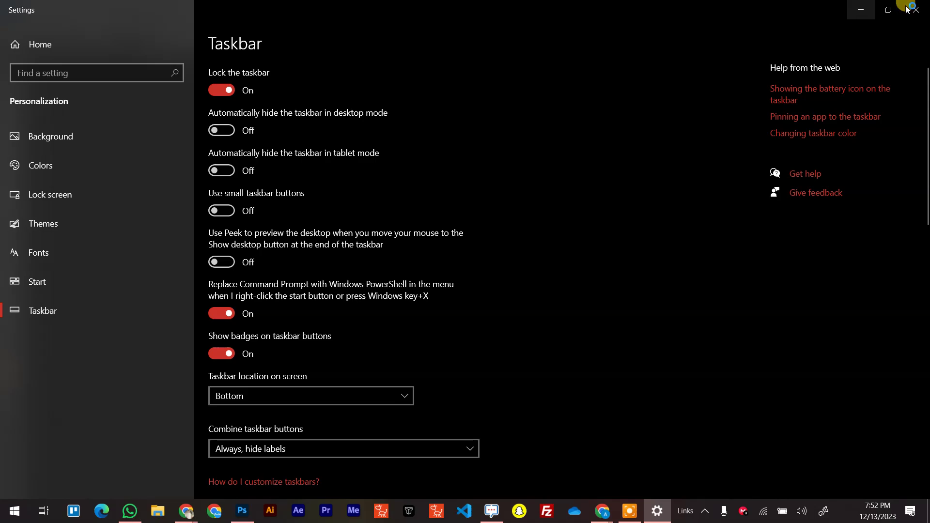
{"action": "key", "text": "alt+F4"}
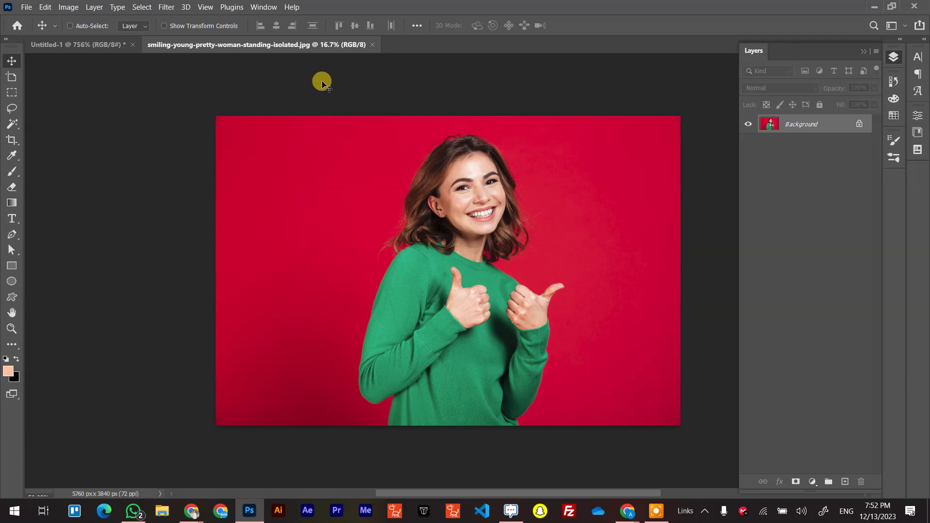
Step: Close the image document, reopen smiling-young-pretty-woman-standing-isolated.jpg from the Courses Data folder in File Explorer as a separate document, and unlock its Background layer
{"action": "key", "text": "ctrl+w"}
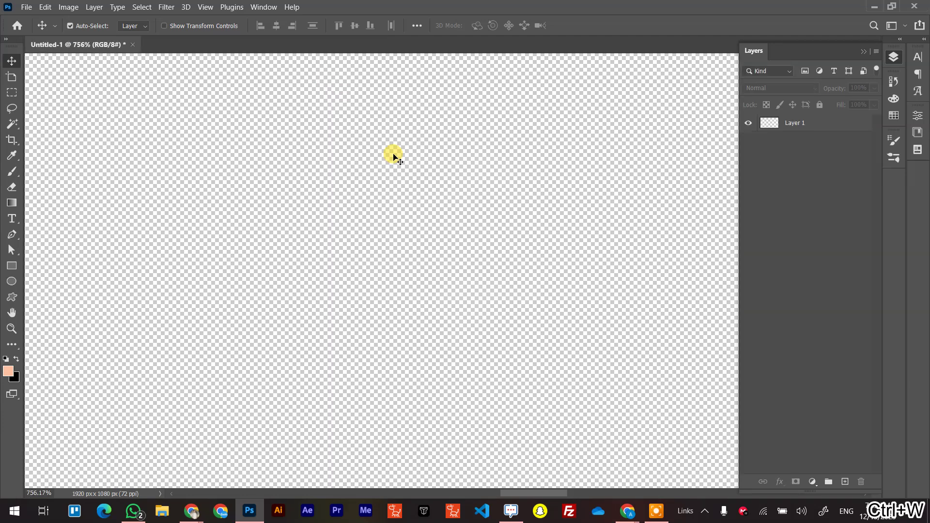
{"action": "left_click", "coordinate": [166, 511]}
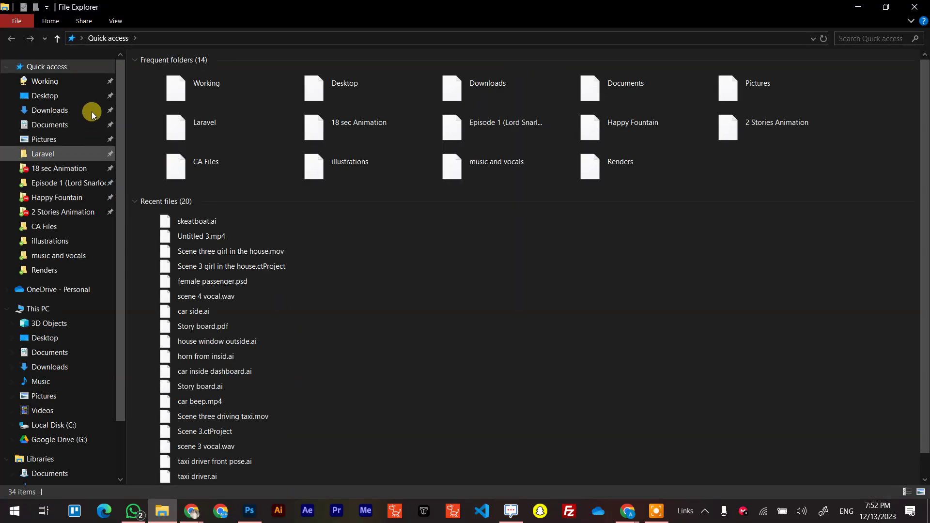
{"action": "left_click", "coordinate": [73, 80]}
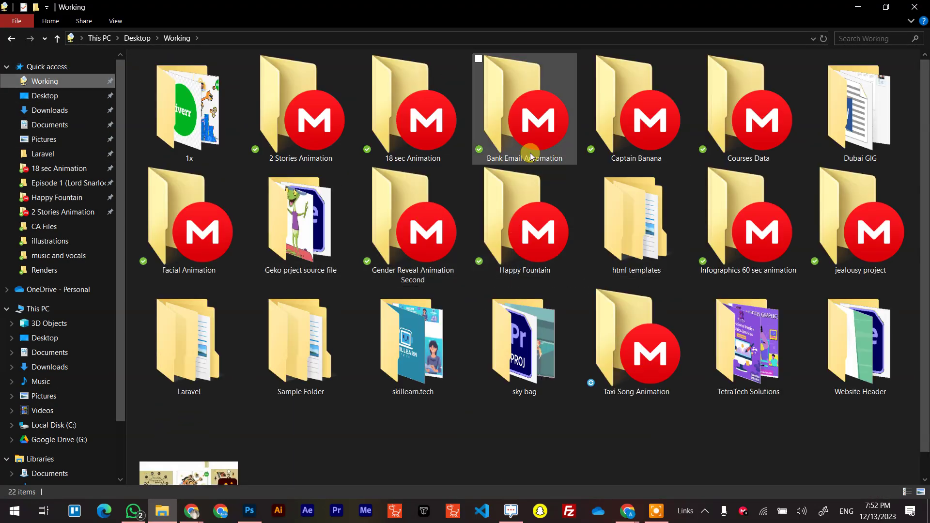
{"action": "double_click", "coordinate": [739, 138]}
{"action": "scroll", "coordinate": [588, 348], "scroll_direction": "down", "scroll_amount": 10}
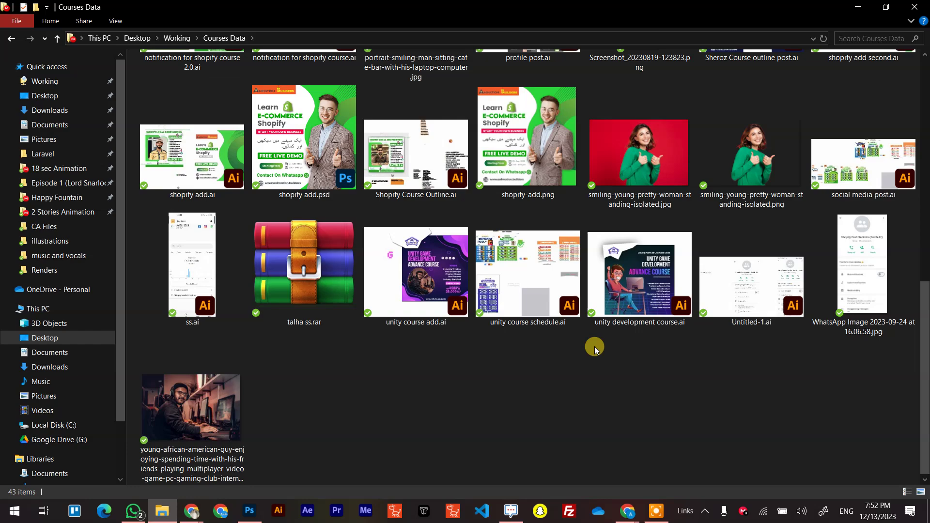
{"action": "left_click_drag", "start_coordinate": [640, 165], "coordinate": [466, 2]}
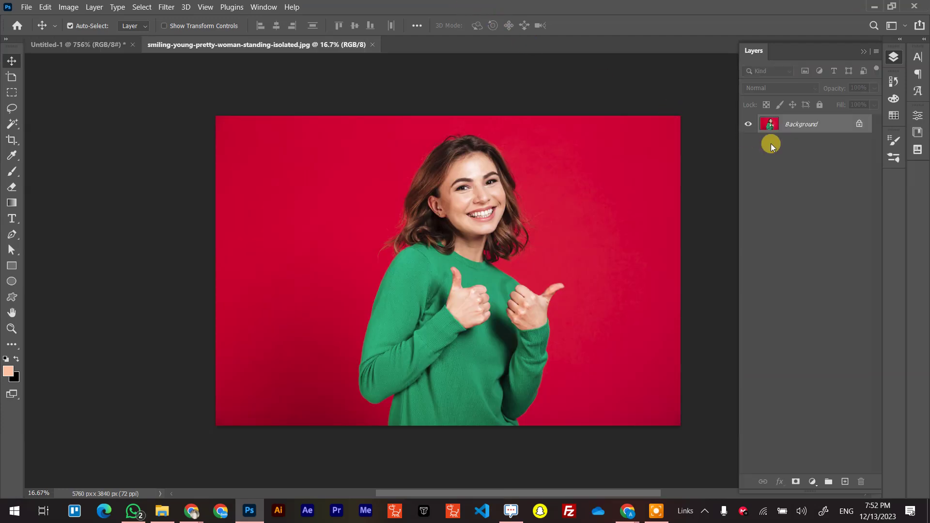
{"action": "left_click", "coordinate": [859, 124]}
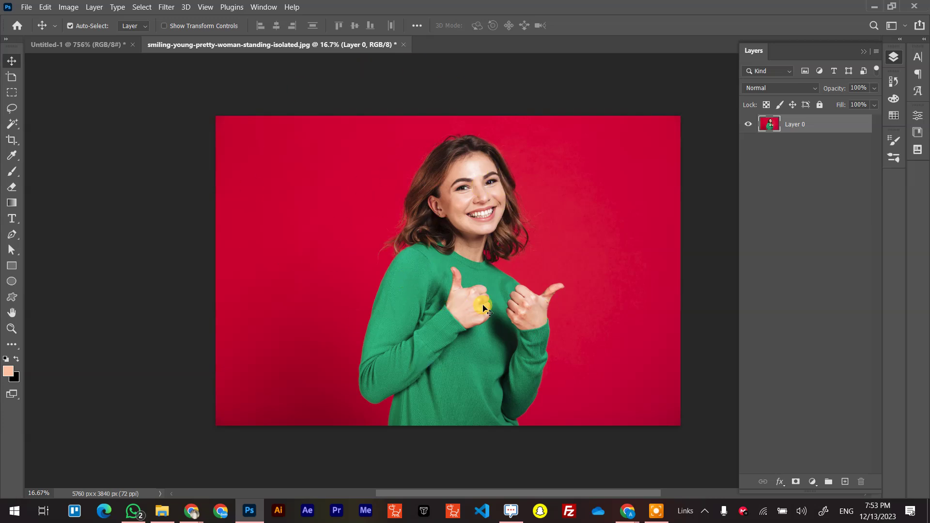
Step: Place smiling-young-pretty-woman-standing-isolated.jpg from File Explorer onto the canvas of the Untitled-1 document
{"action": "left_click", "coordinate": [90, 45]}
{"action": "scroll", "coordinate": [346, 296], "scroll_direction": "down", "scroll_amount": 3}
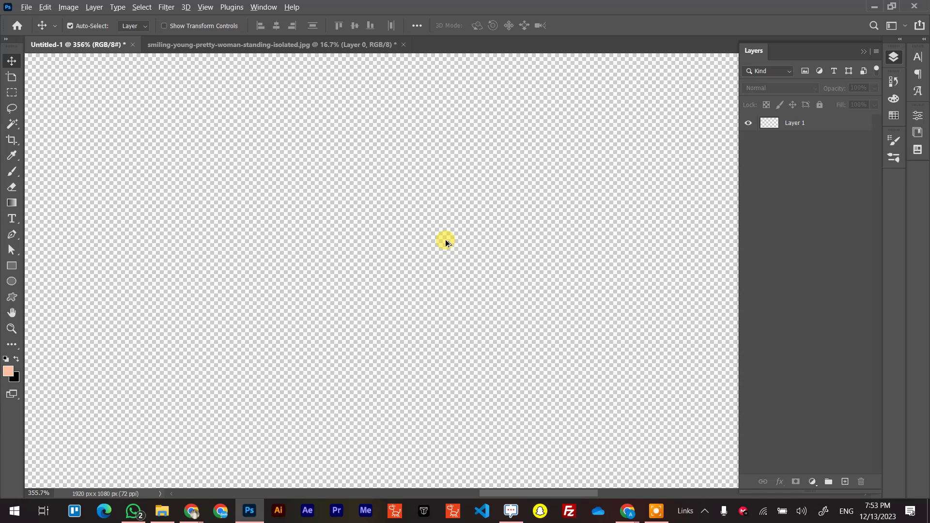
{"action": "scroll", "coordinate": [463, 249], "scroll_direction": "down", "scroll_amount": 4}
{"action": "scroll", "coordinate": [527, 290], "scroll_direction": "down", "scroll_amount": 5}
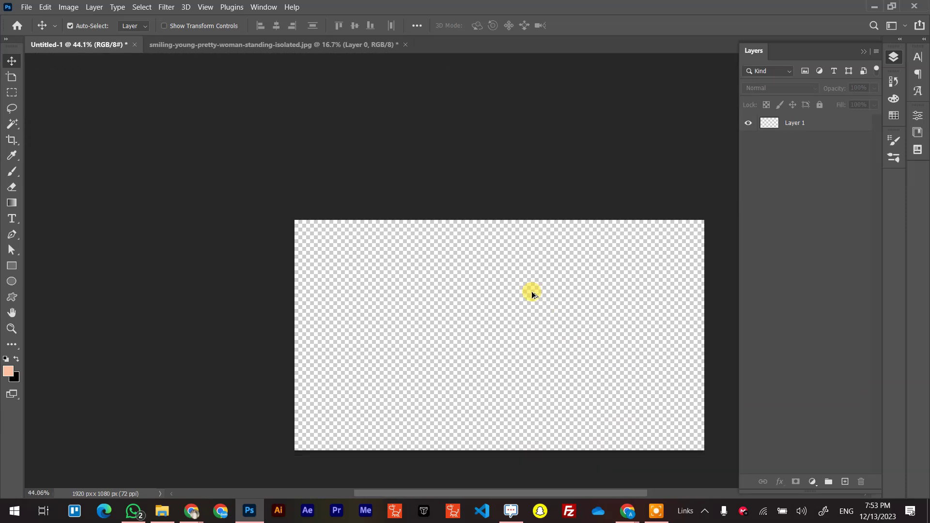
{"action": "left_click_drag", "start_coordinate": [545, 319], "coordinate": [530, 300]}
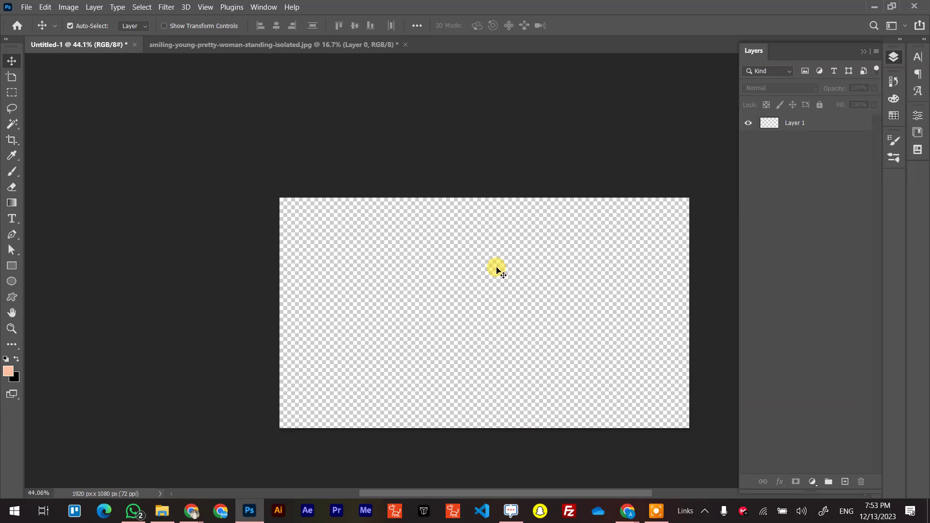
{"action": "scroll", "coordinate": [515, 311], "scroll_direction": "up", "scroll_amount": 2}
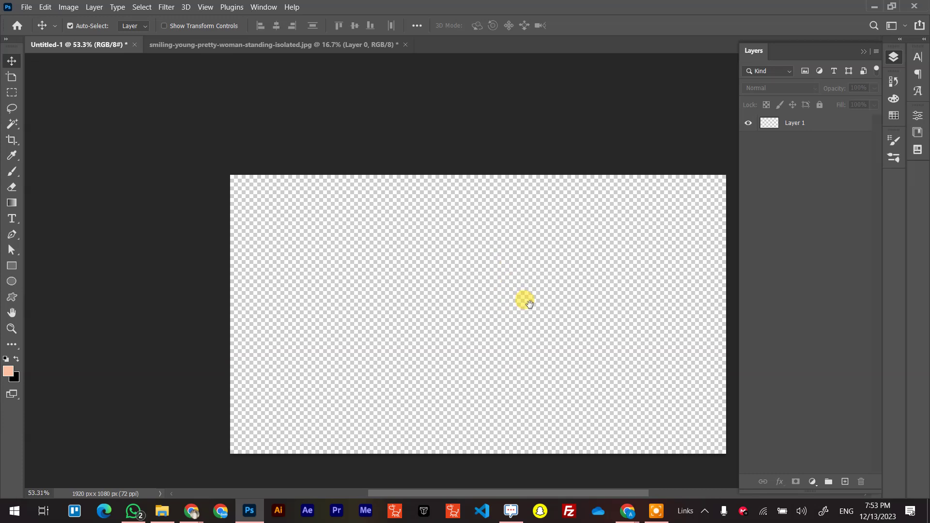
{"action": "left_click_drag", "start_coordinate": [530, 304], "coordinate": [481, 255]}
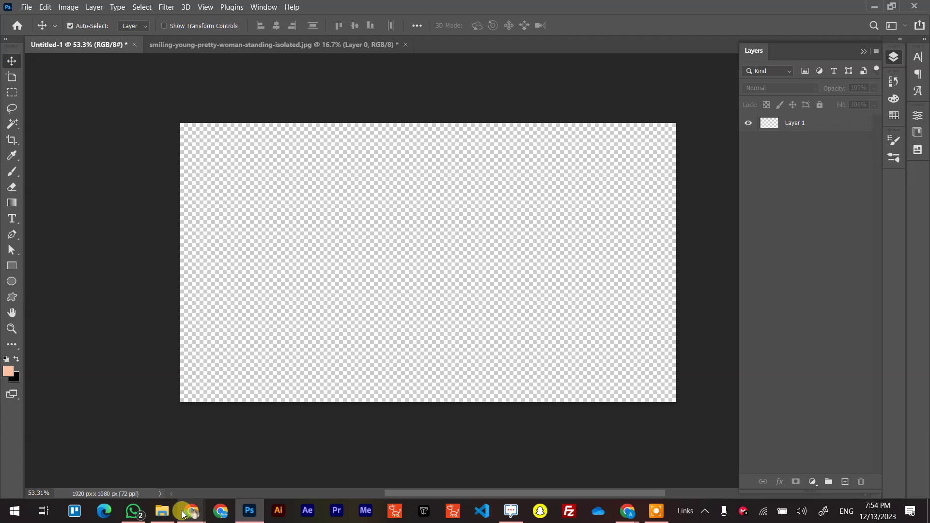
{"action": "left_click", "coordinate": [162, 512]}
{"action": "left_click_drag", "start_coordinate": [650, 146], "coordinate": [419, 263]}
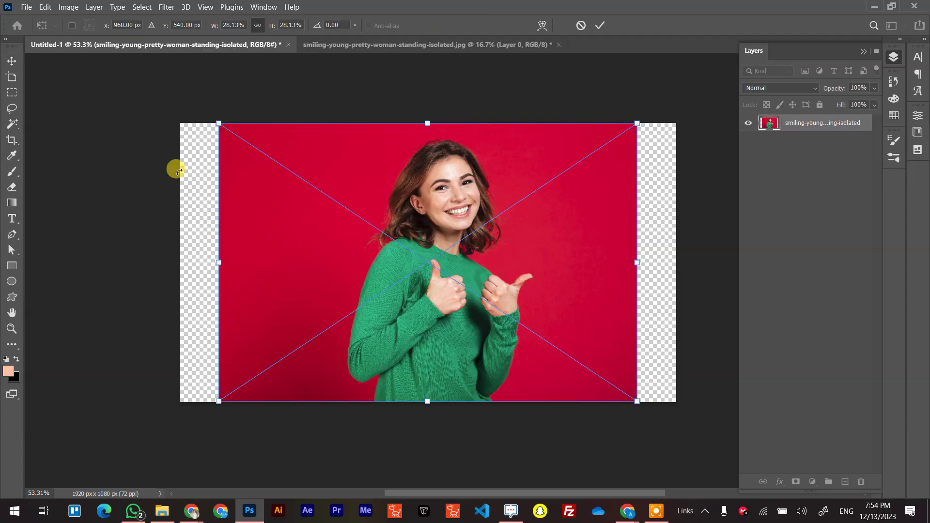
Step: Try rotating the placed image, undo the rotation, then commit the placement and move the image slightly down and to the right on the canvas
{"action": "left_click_drag", "start_coordinate": [207, 162], "coordinate": [190, 379]}
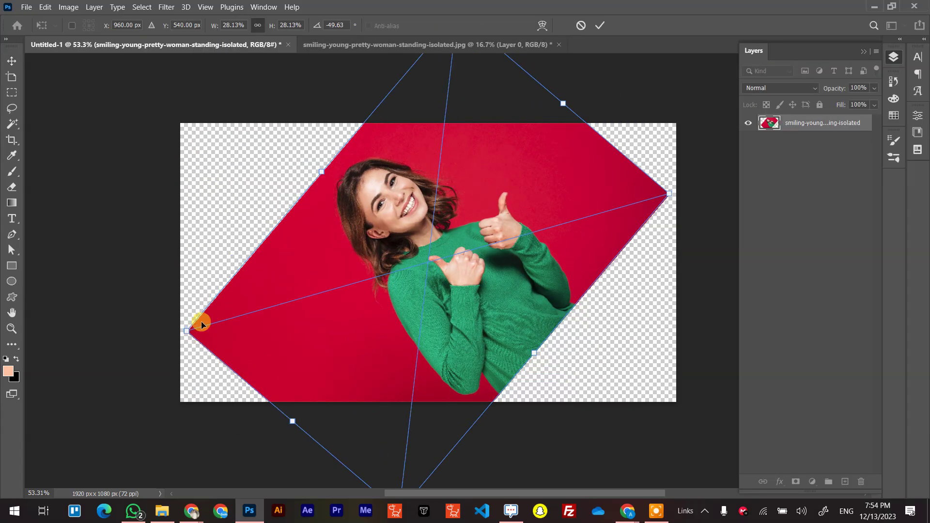
{"action": "key", "text": "ctrl+z"}
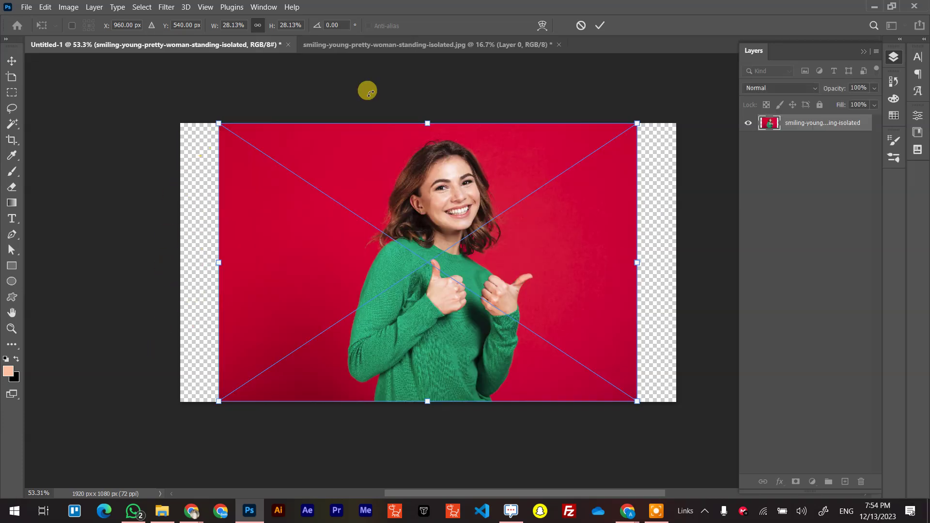
{"action": "left_click", "coordinate": [600, 25]}
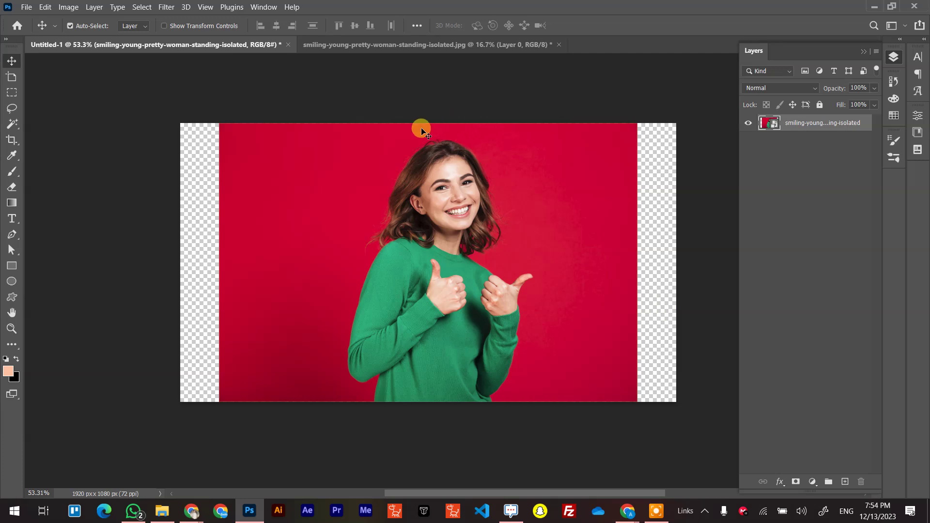
{"action": "left_click_drag", "start_coordinate": [270, 231], "coordinate": [303, 246]}
Step: Close Untitled-1 and the image document without saving their changes
{"action": "key", "text": "ctrl+w"}
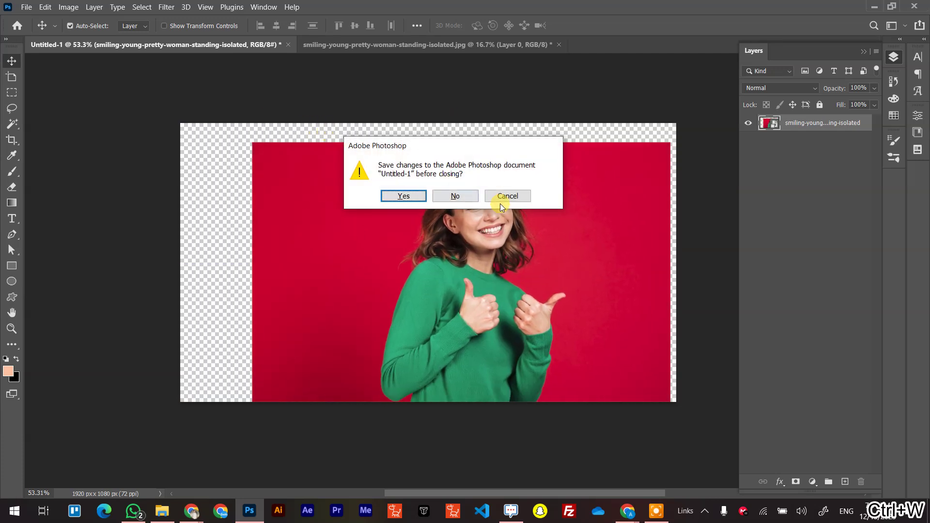
{"action": "left_click", "coordinate": [455, 198]}
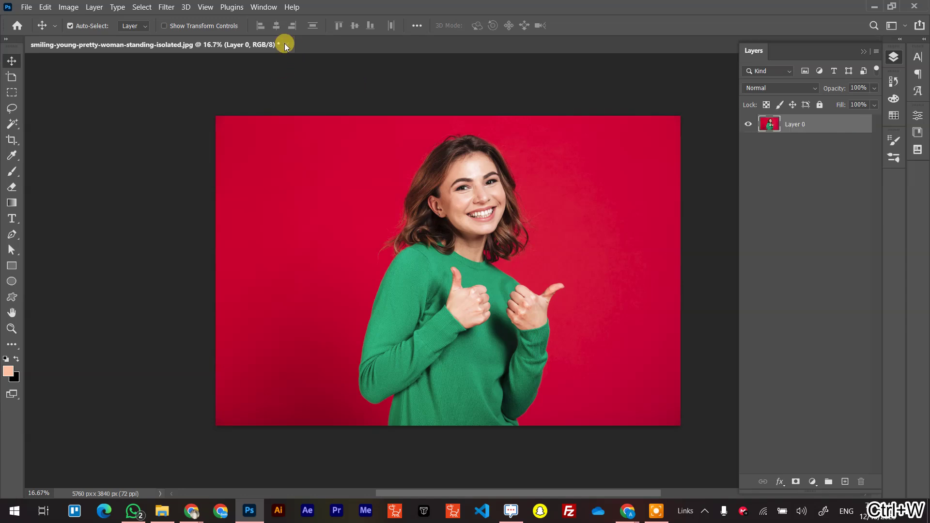
{"action": "left_click", "coordinate": [285, 44]}
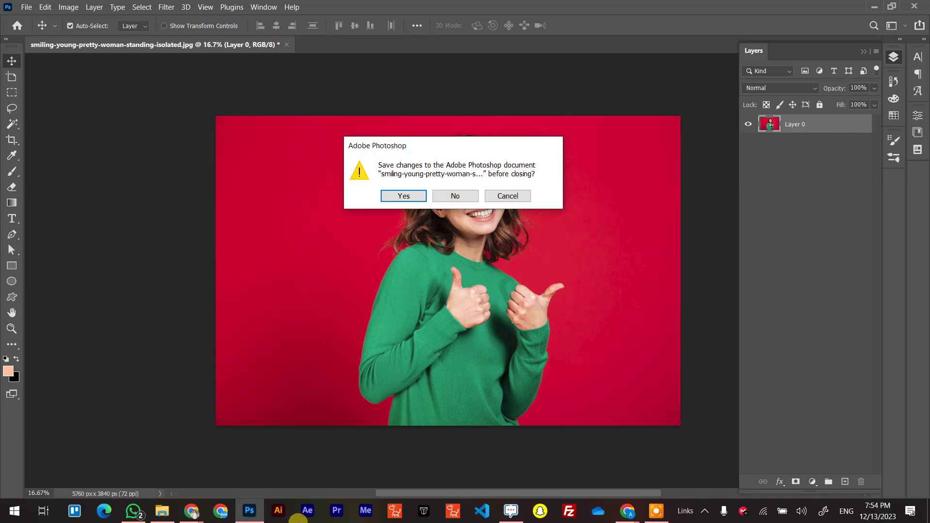
{"action": "left_click", "coordinate": [467, 200]}
Step: Open smiling-young-pretty-woman-standing-isolated.jpg from File Explorer as its own Photoshop document and unlock its Background layer
{"action": "left_click", "coordinate": [162, 512]}
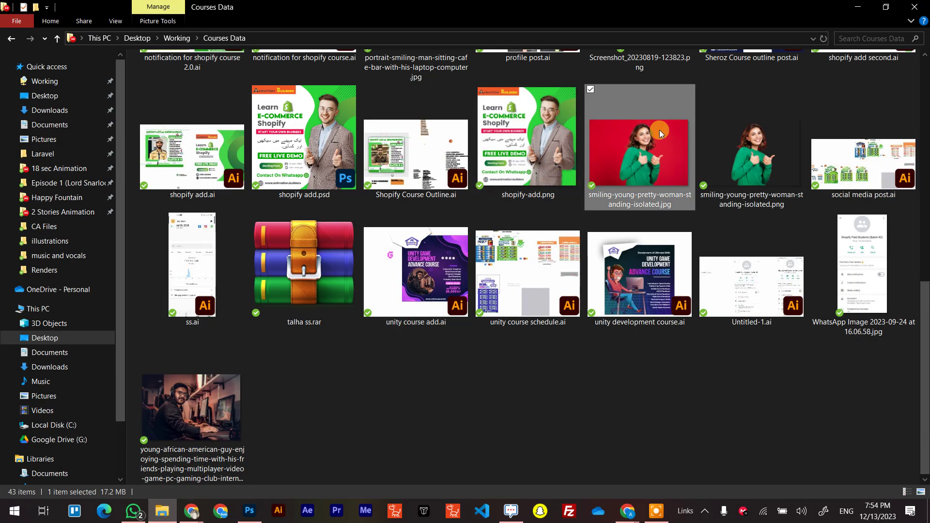
{"action": "left_click", "coordinate": [248, 513]}
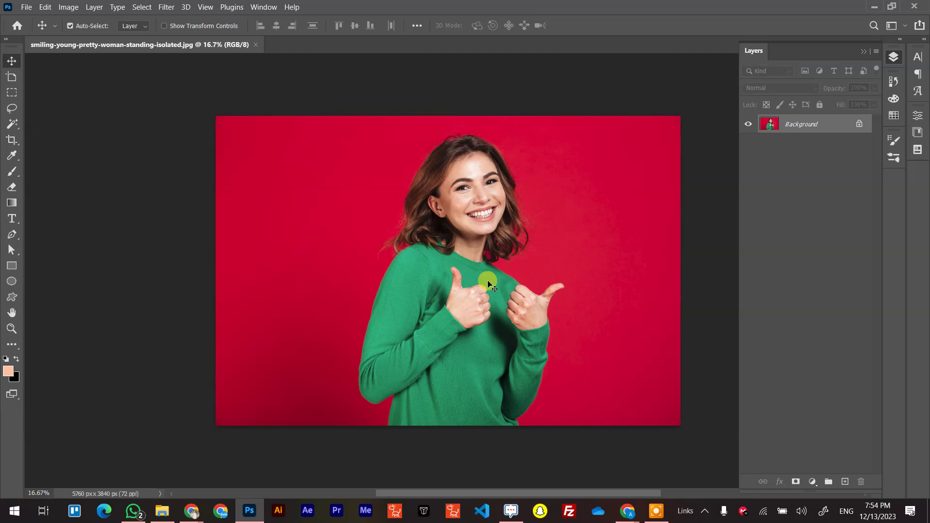
{"action": "left_click", "coordinate": [858, 125]}
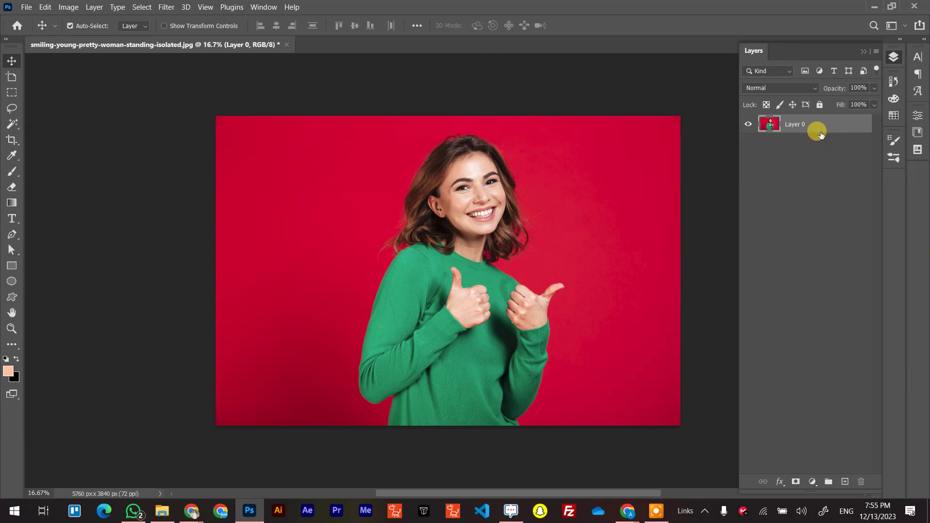
Step: Fully lock and unlock Layer 0, try moving the image up and to the right, and undo the move
{"action": "left_click", "coordinate": [821, 103]}
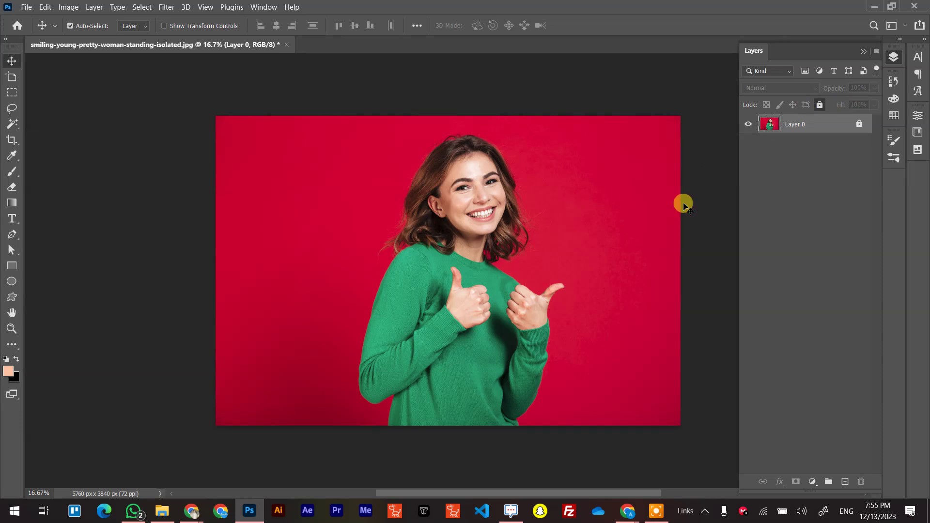
{"action": "left_click", "coordinate": [860, 125]}
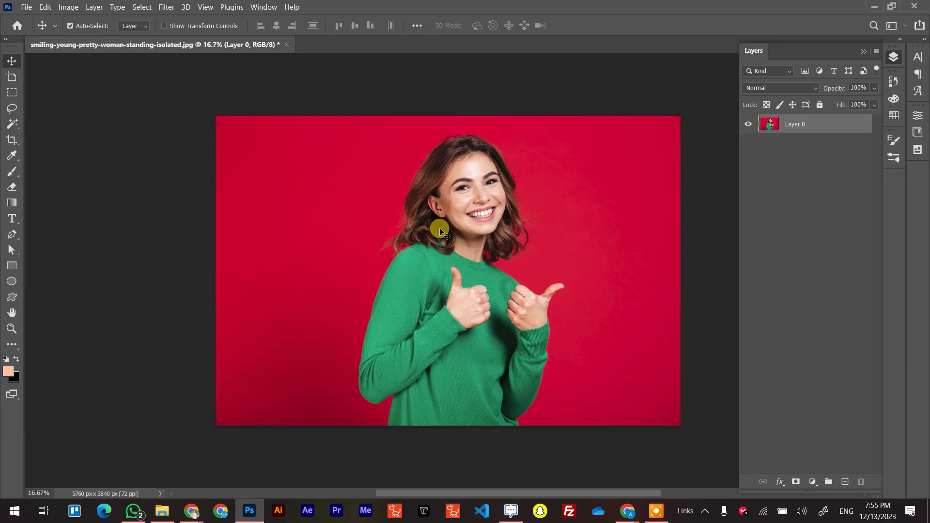
{"action": "left_click_drag", "start_coordinate": [479, 227], "coordinate": [511, 175]}
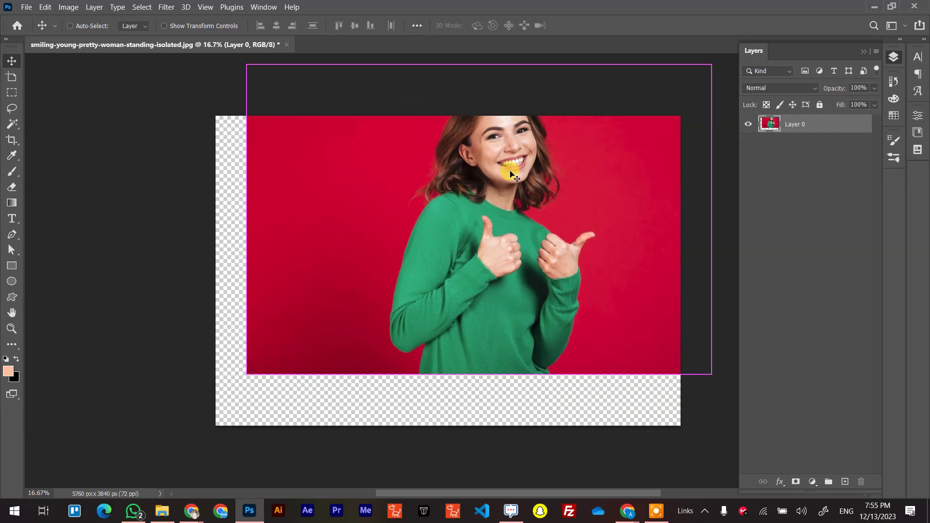
{"action": "key", "text": "ctrl+z"}
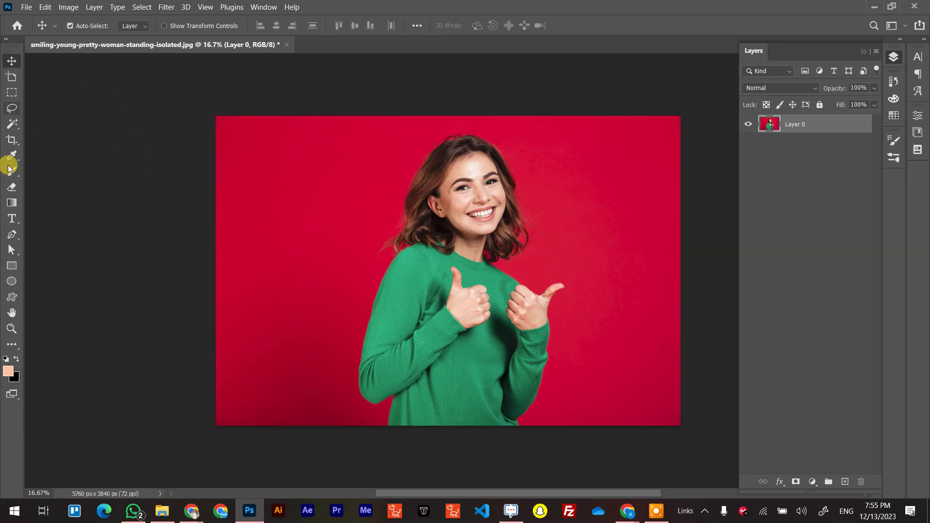
Step: Copy a rectangular marquee area of the red background near the image's upper-left corner onto a new layer, and check it with Layer 0 temporarily hidden
{"action": "left_click", "coordinate": [12, 91]}
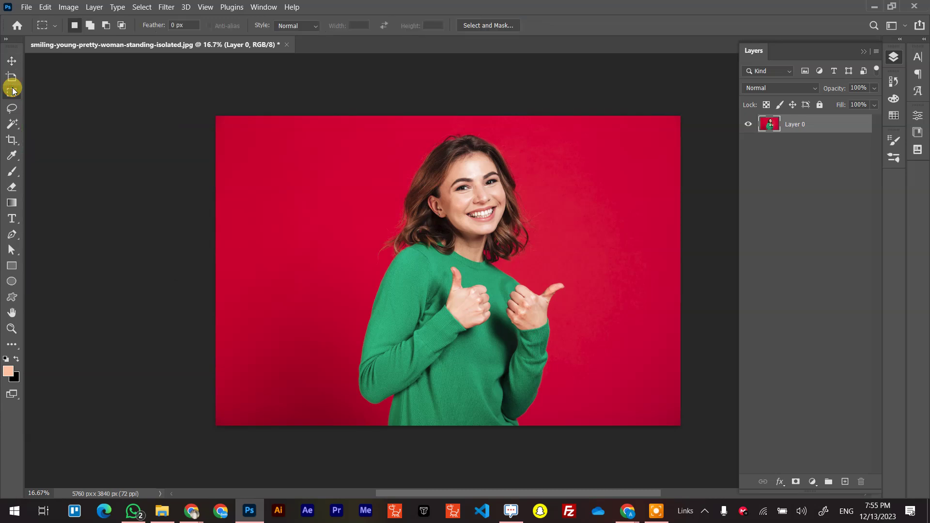
{"action": "left_click_drag", "start_coordinate": [235, 139], "coordinate": [353, 219]}
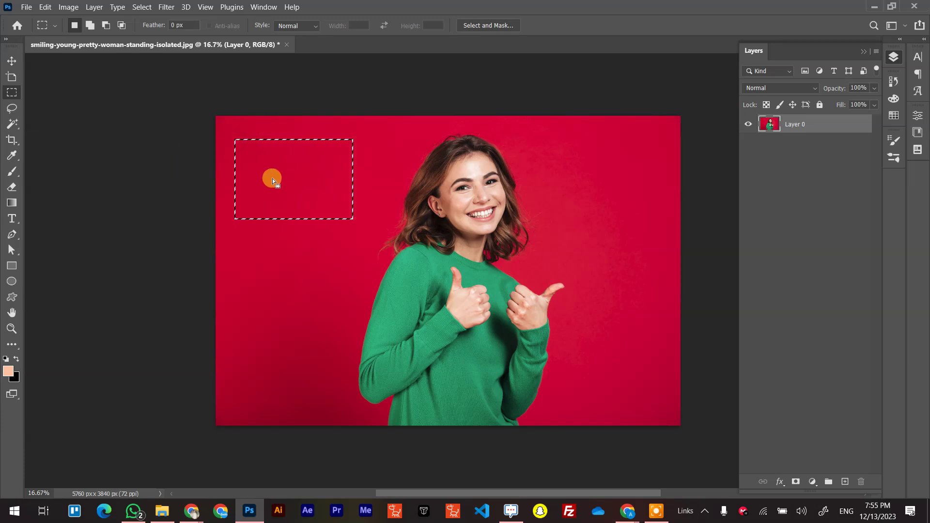
{"action": "key", "text": "ctrl+c"}
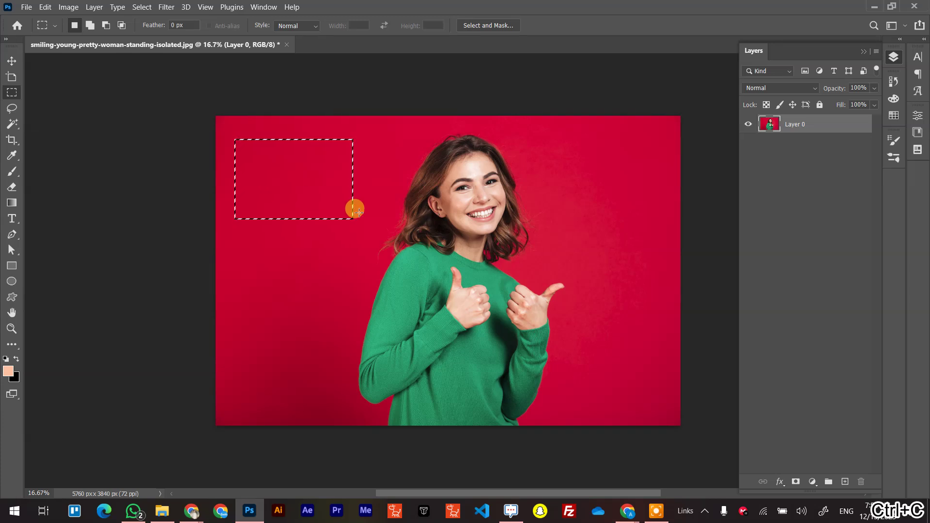
{"action": "key", "text": "ctrl+v"}
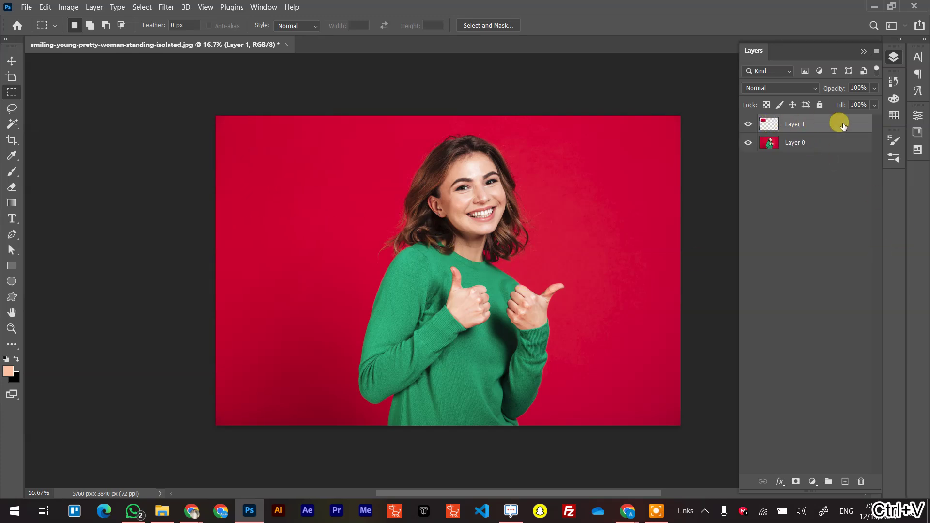
{"action": "left_click", "coordinate": [749, 141]}
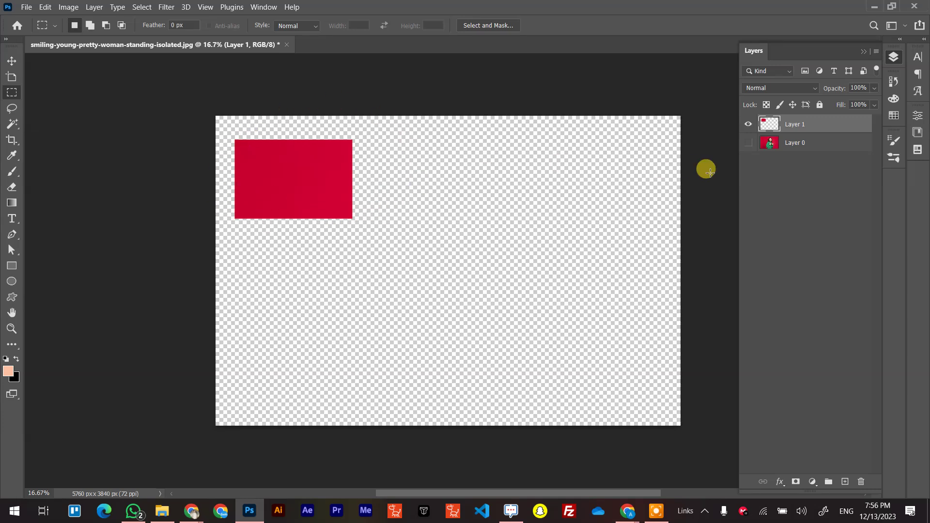
{"action": "left_click", "coordinate": [746, 143]}
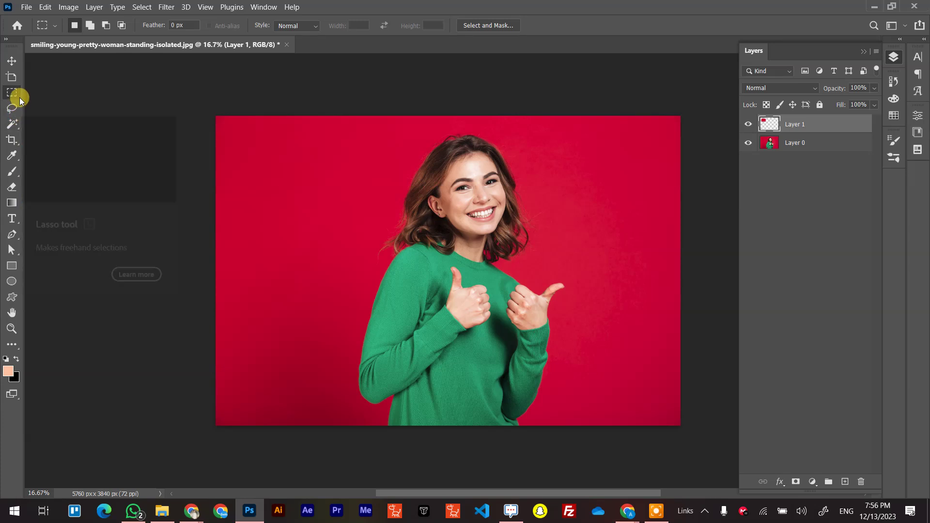
Step: Activate the Quick Selection Tool and enlarge its brush to 874 px
{"action": "left_click", "coordinate": [11, 124]}
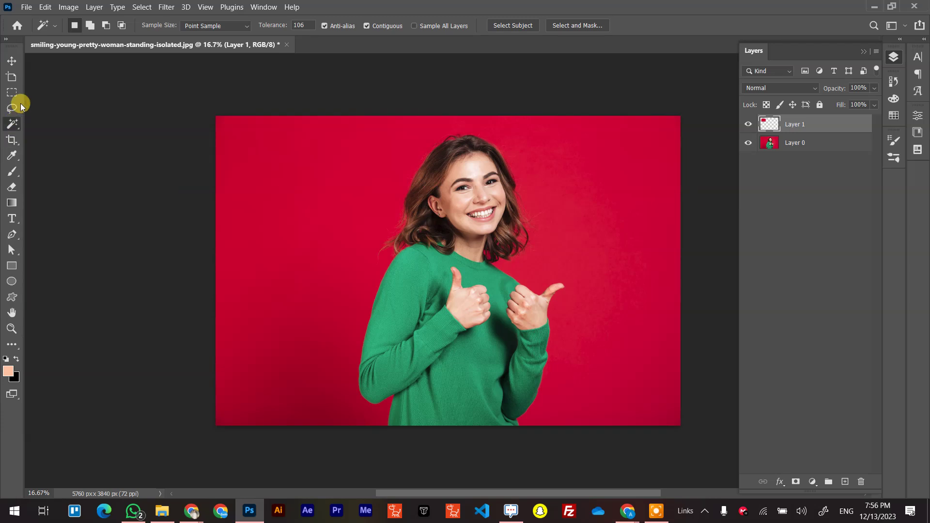
{"action": "right_click", "coordinate": [16, 126]}
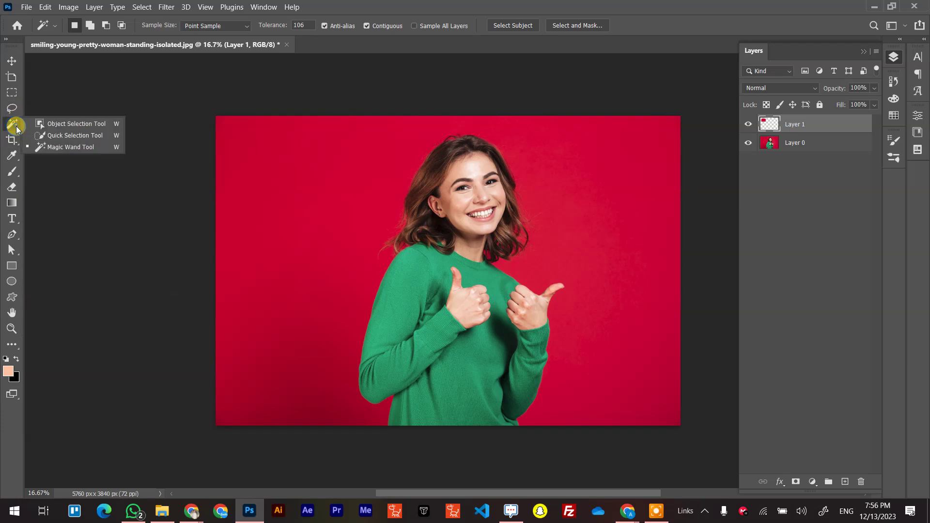
{"action": "left_click", "coordinate": [76, 135]}
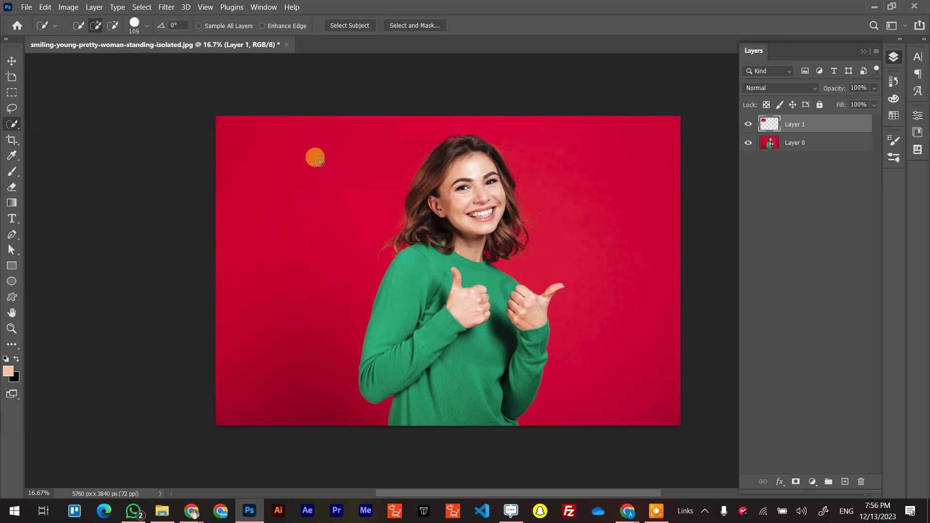
{"action": "right_click", "coordinate": [320, 162], "text": "alt"}
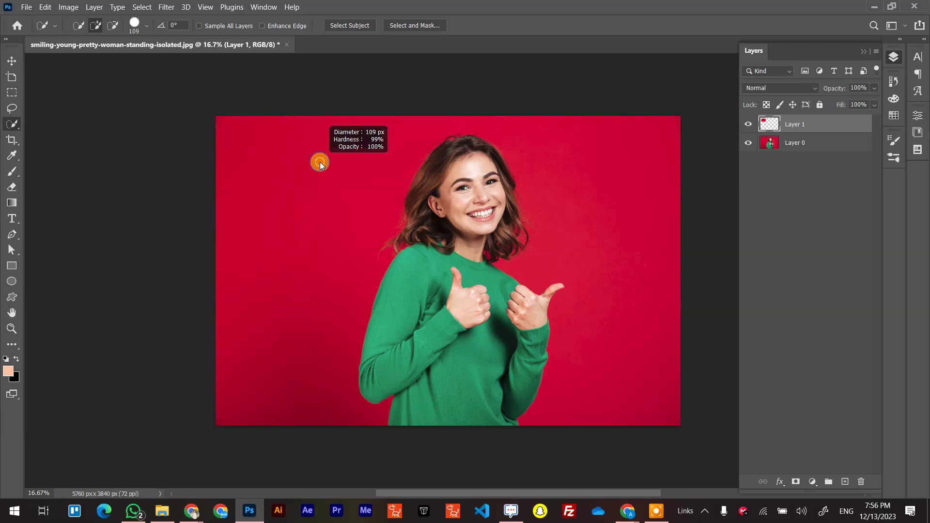
{"action": "mouse_move", "coordinate": [320, 164]}
{"action": "left_mouse_down"}
{"action": "mouse_move", "coordinate": [376, 173]}
{"action": "mouse_move", "coordinate": [441, 151]}
{"action": "mouse_move", "coordinate": [286, 169]}
{"action": "mouse_move", "coordinate": [407, 170]}
{"action": "mouse_move", "coordinate": [233, 167]}
{"action": "mouse_move", "coordinate": [347, 166]}
{"action": "mouse_move", "coordinate": [231, 81]}
{"action": "mouse_move", "coordinate": [302, 213]}
{"action": "mouse_move", "coordinate": [298, 64]}
{"action": "mouse_move", "coordinate": [293, 338]}
{"action": "mouse_move", "coordinate": [284, 155]}
{"action": "mouse_move", "coordinate": [292, 36]}
{"action": "mouse_move", "coordinate": [283, 292]}
{"action": "mouse_move", "coordinate": [275, 50]}
{"action": "mouse_move", "coordinate": [280, 287]}
{"action": "mouse_move", "coordinate": [339, 182]}
{"action": "mouse_move", "coordinate": [266, 179]}
{"action": "left_mouse_up"}
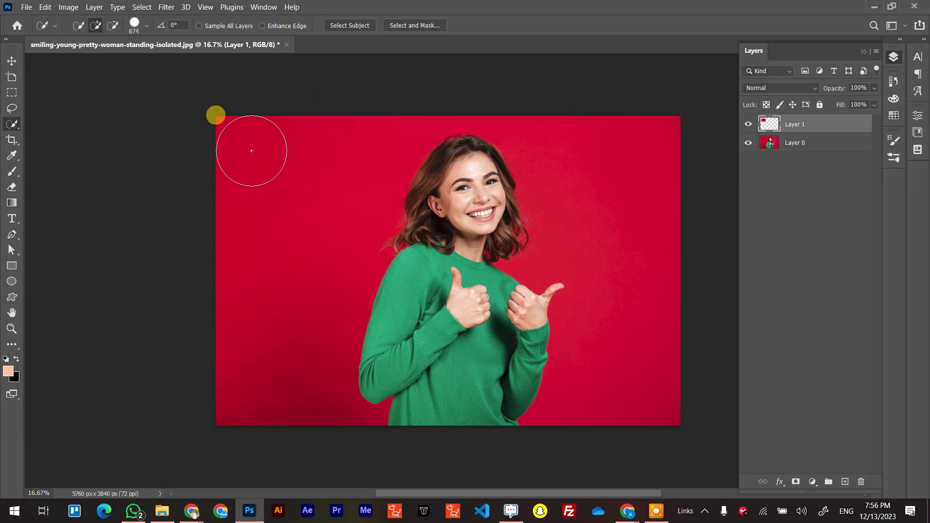
Step: Show the tool presets for all tools, and set the Quick Selection brush to 337 px with 26% hardness
{"action": "left_click", "coordinate": [56, 28]}
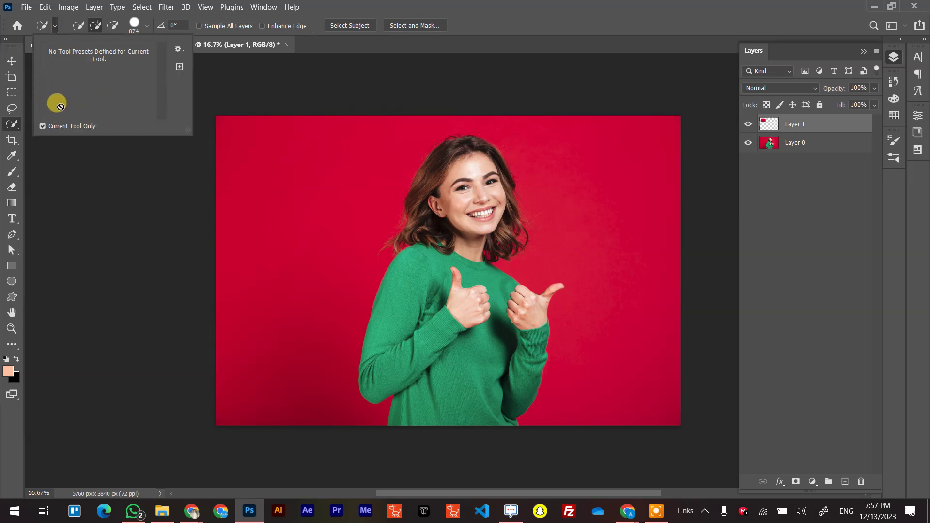
{"action": "left_click", "coordinate": [42, 126]}
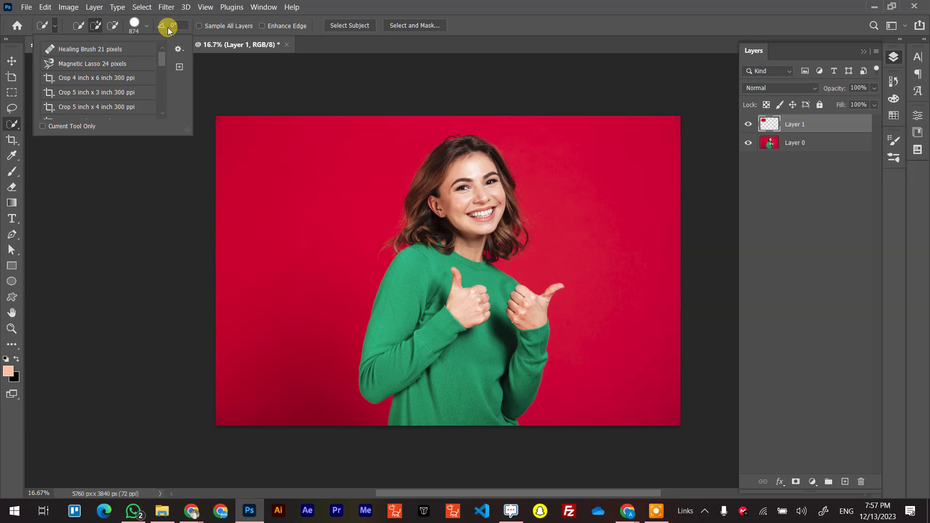
{"action": "left_click", "coordinate": [146, 25]}
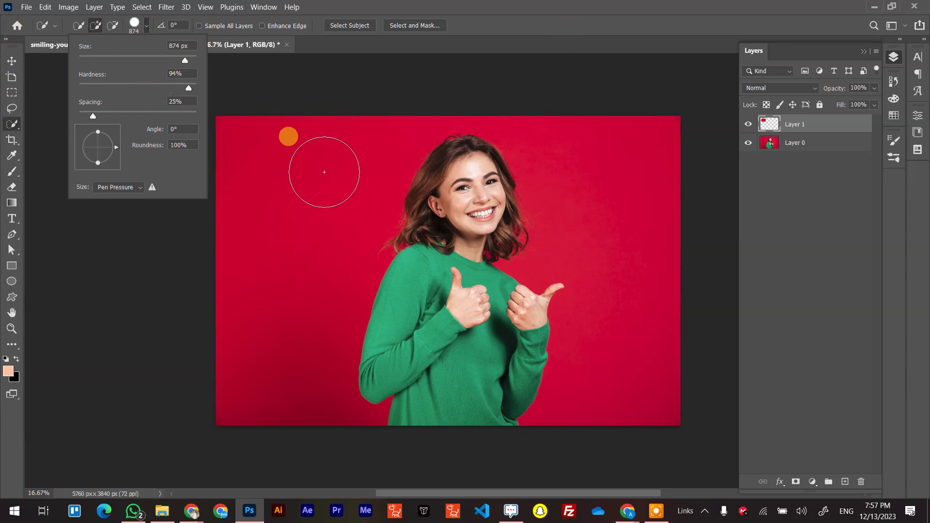
{"action": "left_click_drag", "start_coordinate": [144, 56], "coordinate": [101, 56]}
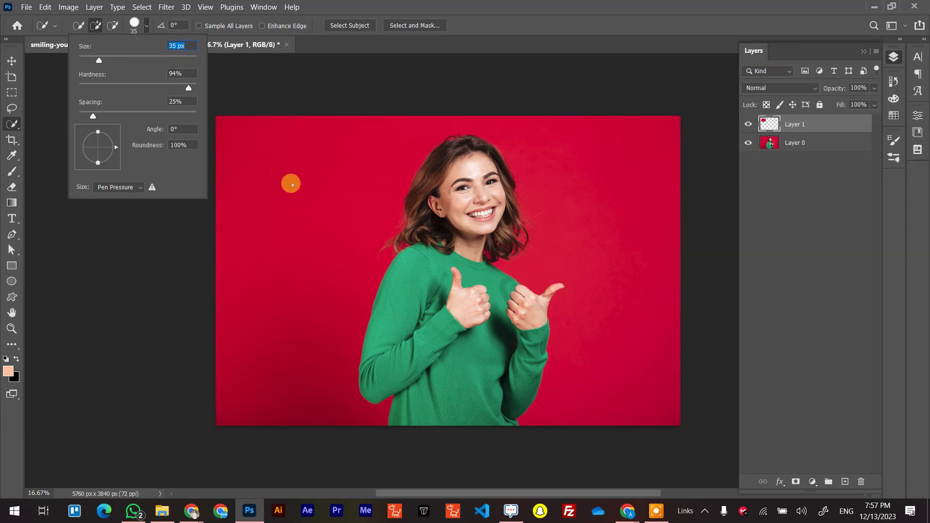
{"action": "left_click_drag", "start_coordinate": [104, 59], "coordinate": [175, 59]}
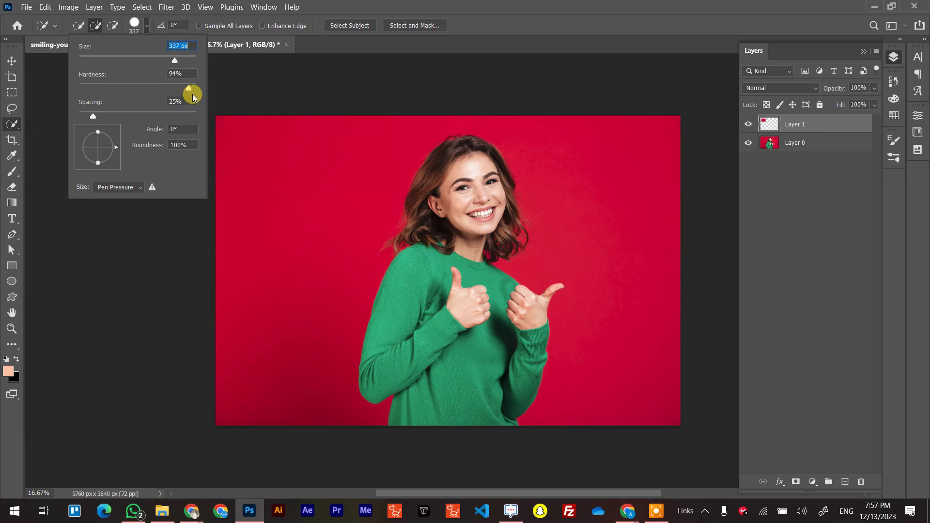
{"action": "left_click_drag", "start_coordinate": [187, 87], "coordinate": [110, 86]}
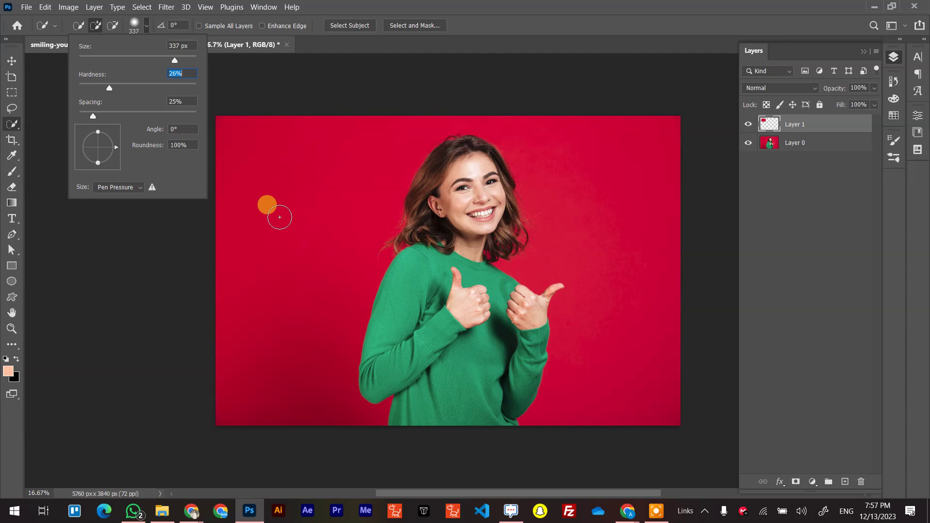
Step: Adjust the Quick Selection brush directly on the canvas to 490 px diameter and 100% hardness
{"action": "mouse_move", "coordinate": [280, 217]}
{"action": "left_mouse_down"}
{"action": "mouse_move", "coordinate": [368, 233]}
{"action": "mouse_move", "coordinate": [234, 213]}
{"action": "mouse_move", "coordinate": [340, 225]}
{"action": "mouse_move", "coordinate": [265, 213]}
{"action": "mouse_move", "coordinate": [339, 208]}
{"action": "mouse_move", "coordinate": [259, 199]}
{"action": "left_mouse_up"}
{"action": "mouse_move", "coordinate": [289, 266]}
{"action": "left_mouse_down"}
{"action": "mouse_move", "coordinate": [277, 114]}
{"action": "mouse_move", "coordinate": [285, 413]}
{"action": "mouse_move", "coordinate": [278, 69]}
{"action": "mouse_move", "coordinate": [283, 336]}
{"action": "left_mouse_up"}
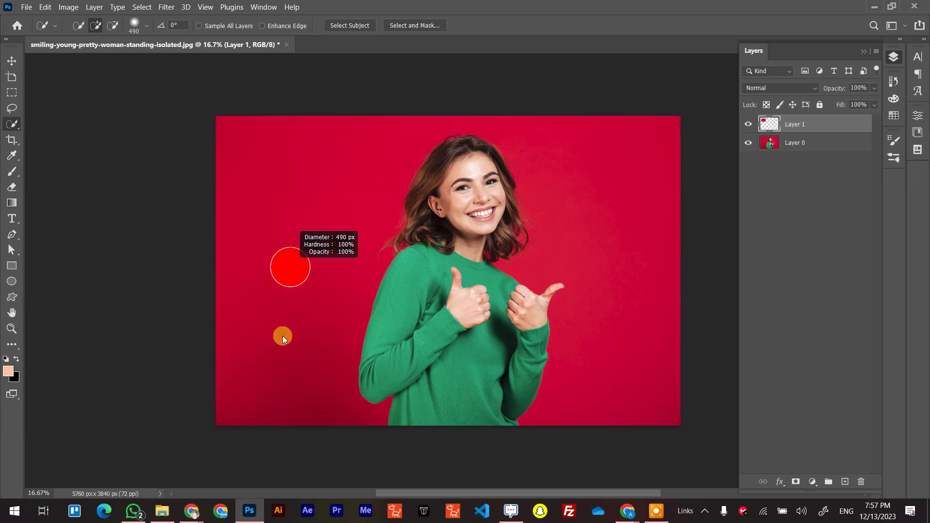
{"action": "left_click_drag", "start_coordinate": [280, 463], "coordinate": [279, 451]}
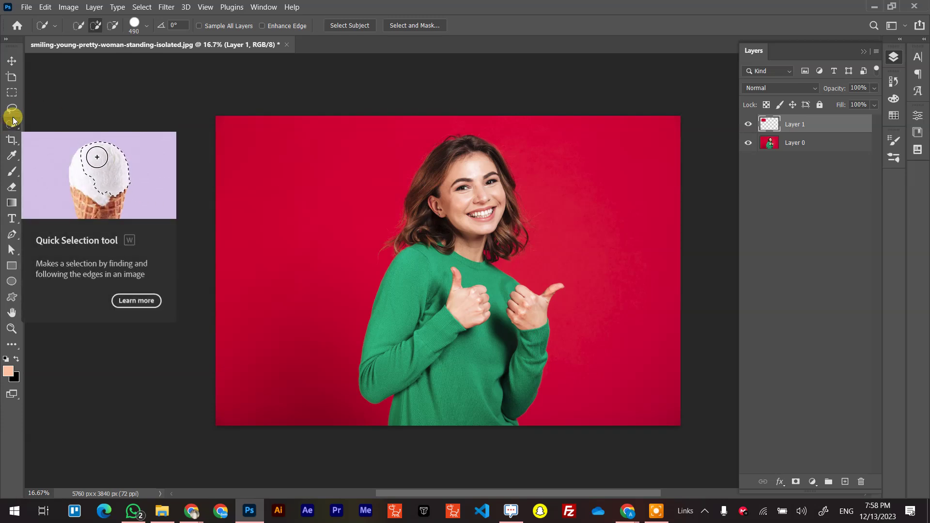
Step: Try switching between the Move, Quick Selection and Rectangular Marquee tools
{"action": "left_click", "coordinate": [12, 61]}
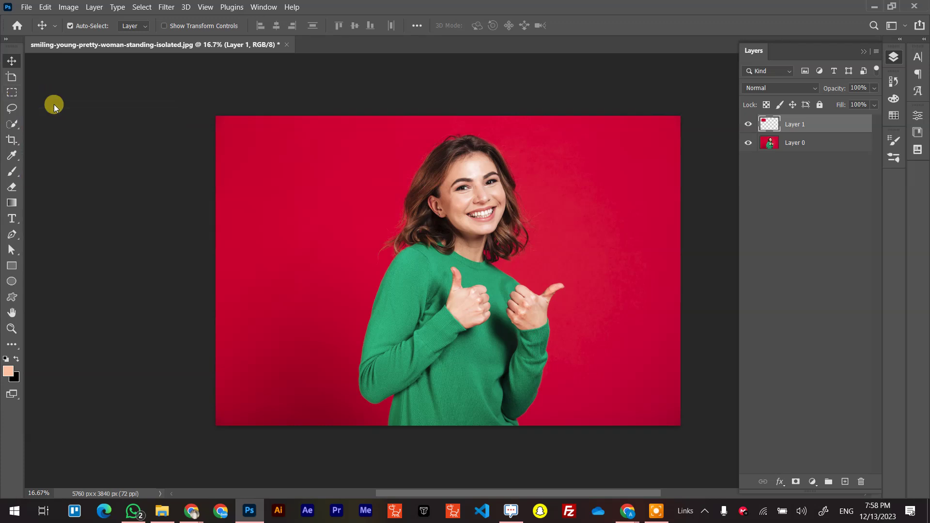
{"action": "key", "text": "w"}
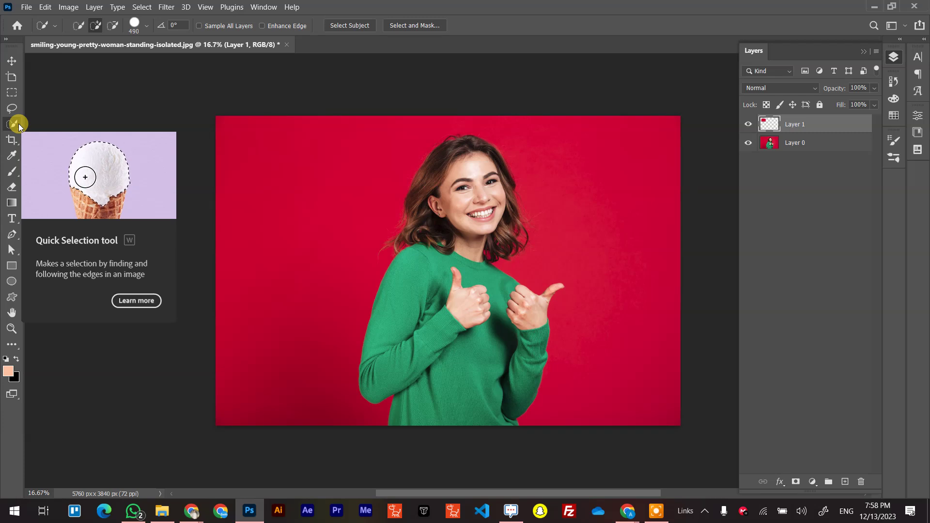
{"action": "left_click", "coordinate": [10, 96]}
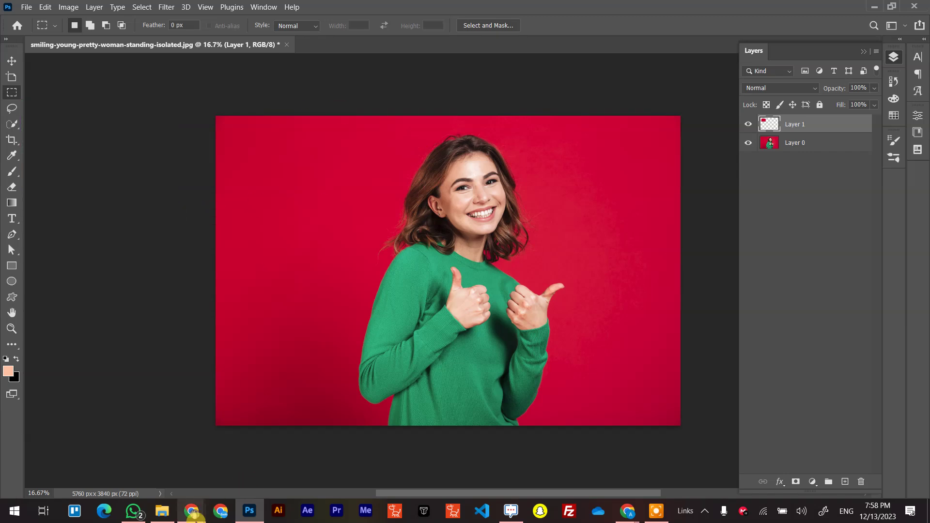
{"action": "mouse_move", "coordinate": [192, 511]}
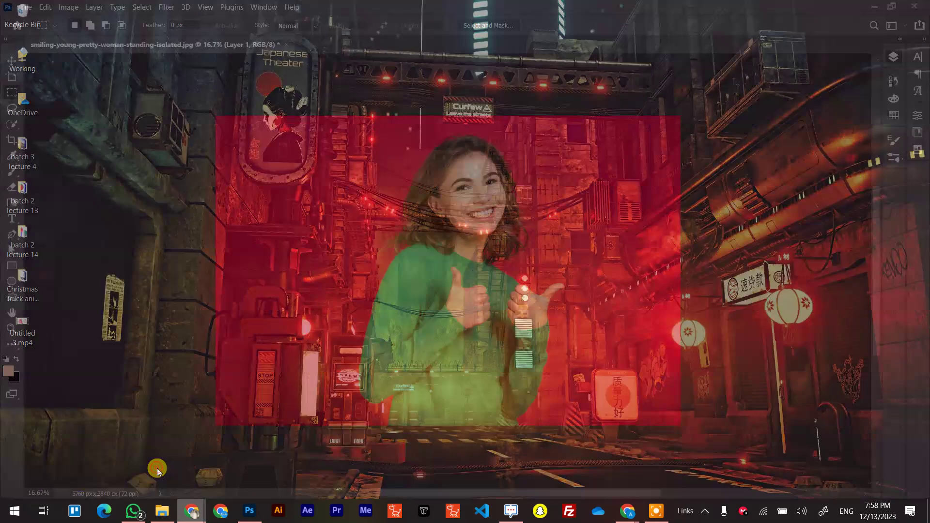
{"action": "left_click", "coordinate": [157, 470]}
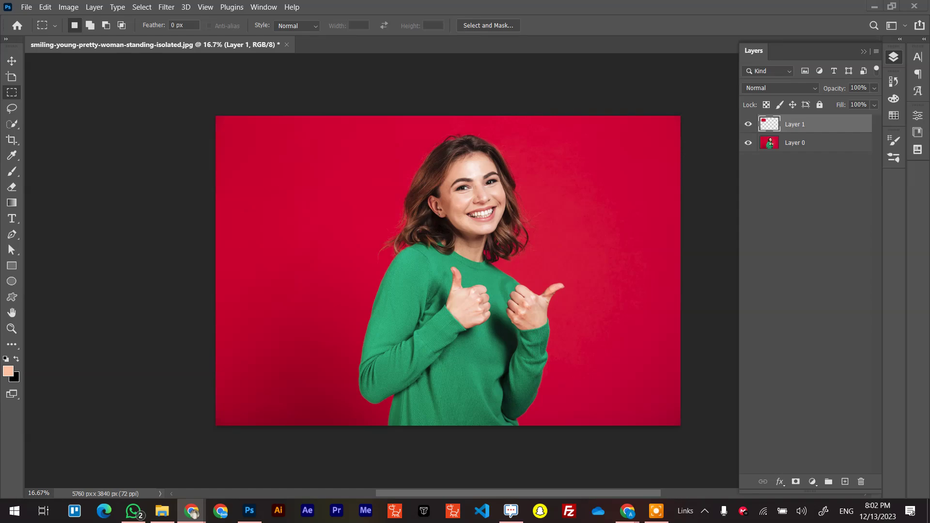
Step: Open download.jpg from the Downloads folder in File Explorer as its own Photoshop document
{"action": "left_click", "coordinate": [162, 511]}
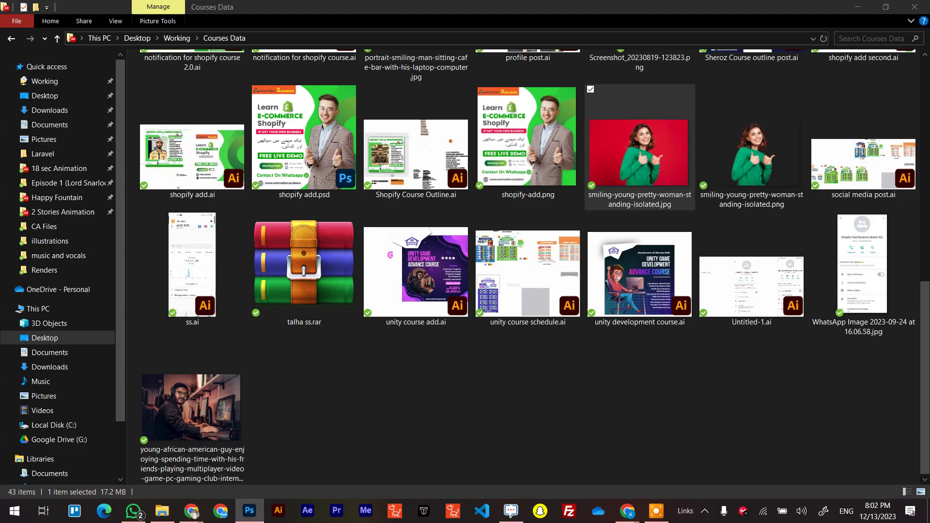
{"action": "left_click", "coordinate": [48, 111]}
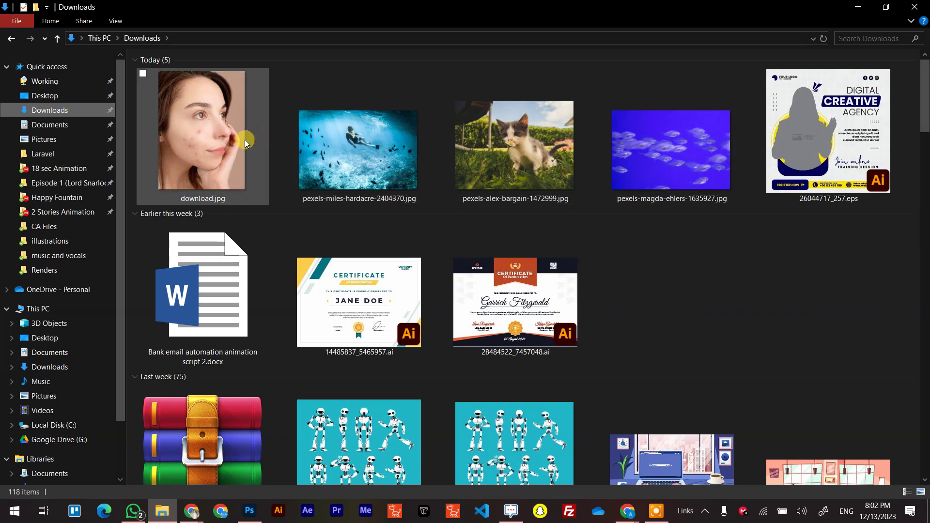
{"action": "left_click_drag", "start_coordinate": [205, 129], "coordinate": [417, 4]}
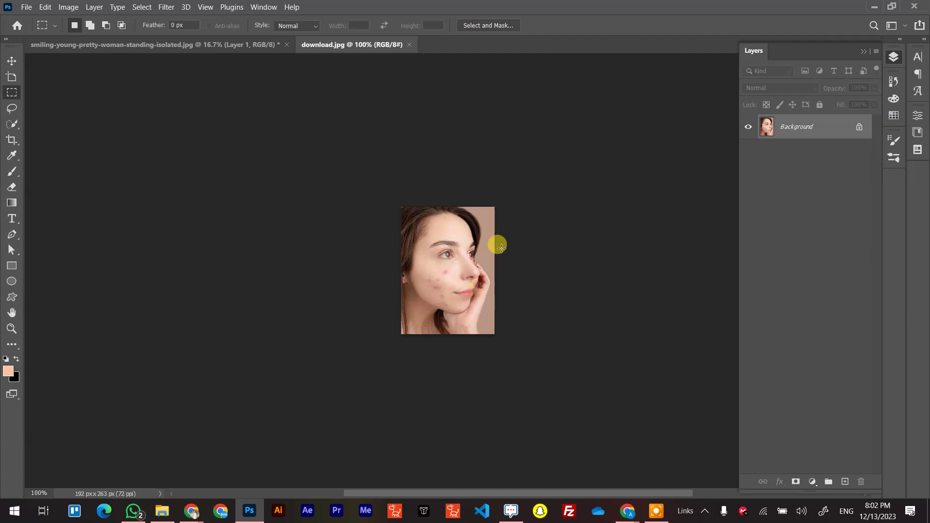
{"action": "scroll", "coordinate": [472, 291], "scroll_direction": "up", "scroll_amount": 10}
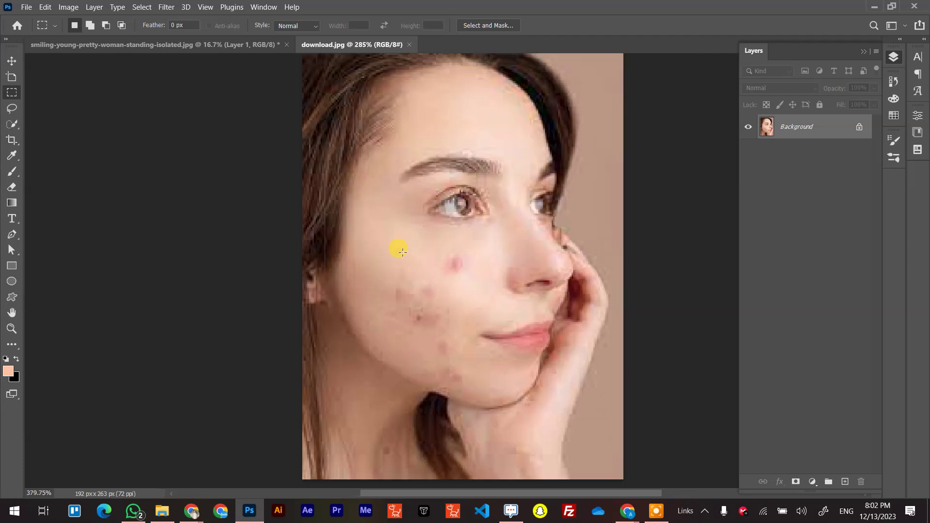
{"action": "scroll", "coordinate": [431, 238], "scroll_direction": "up", "scroll_amount": 2}
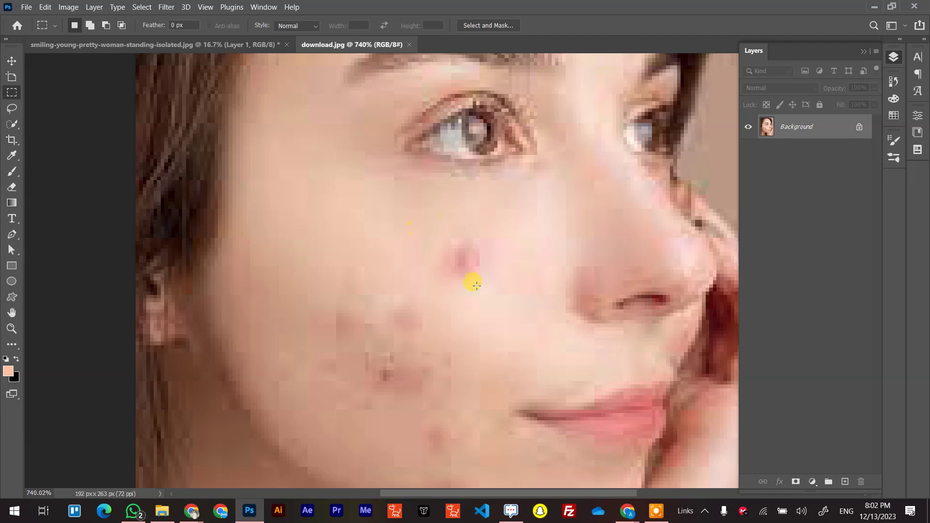
Step: Look through the toolbar's tool groups for the Spot Healing Brush Tool
{"action": "left_click", "coordinate": [12, 125]}
{"action": "left_click", "coordinate": [12, 139]}
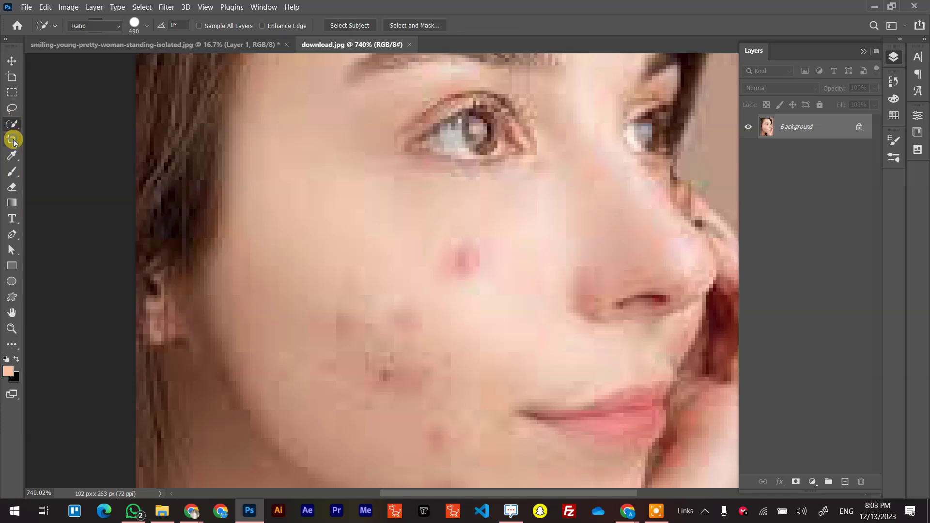
{"action": "left_click", "coordinate": [14, 161]}
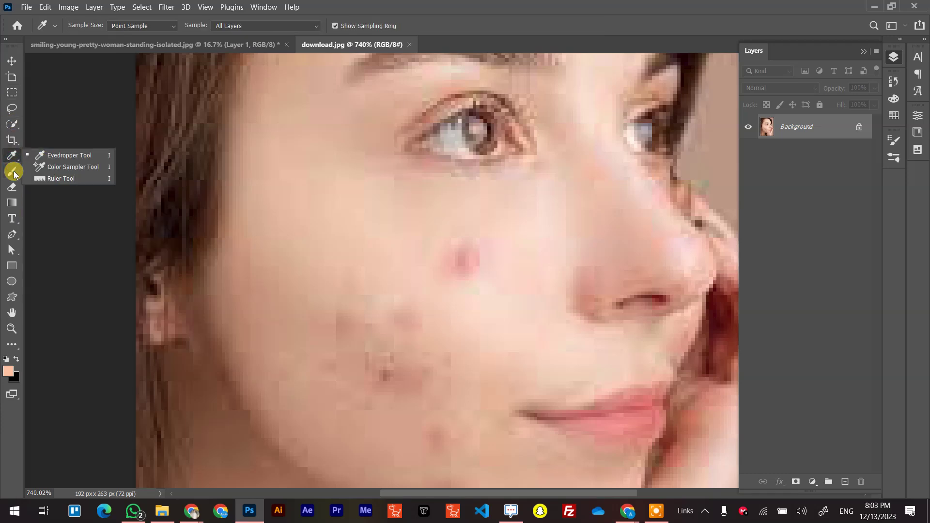
{"action": "left_click", "coordinate": [13, 174]}
{"action": "left_click", "coordinate": [13, 188]}
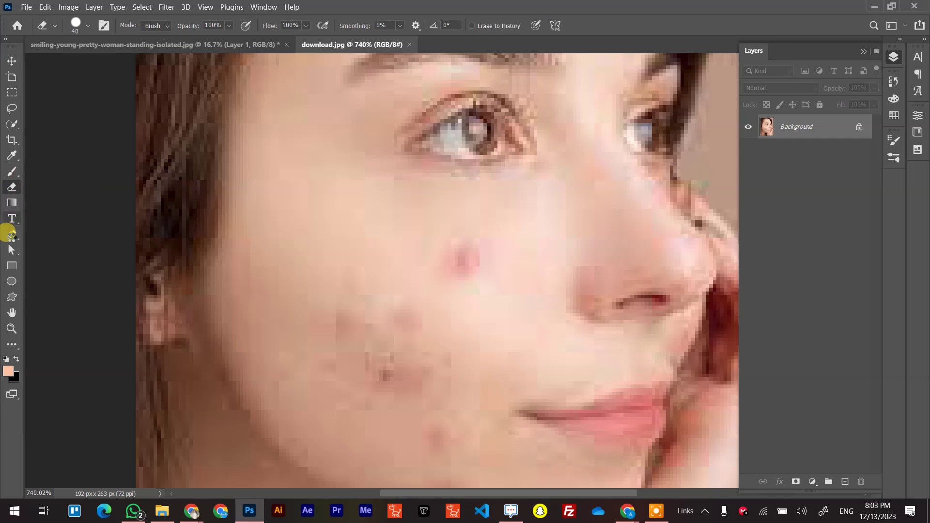
{"action": "left_click", "coordinate": [12, 219]}
{"action": "left_click", "coordinate": [11, 235]}
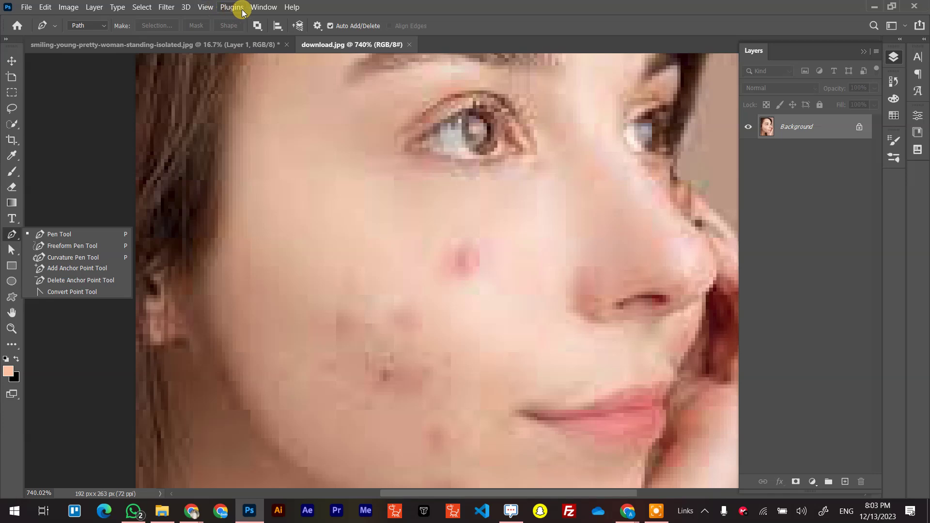
{"action": "left_click", "coordinate": [12, 61]}
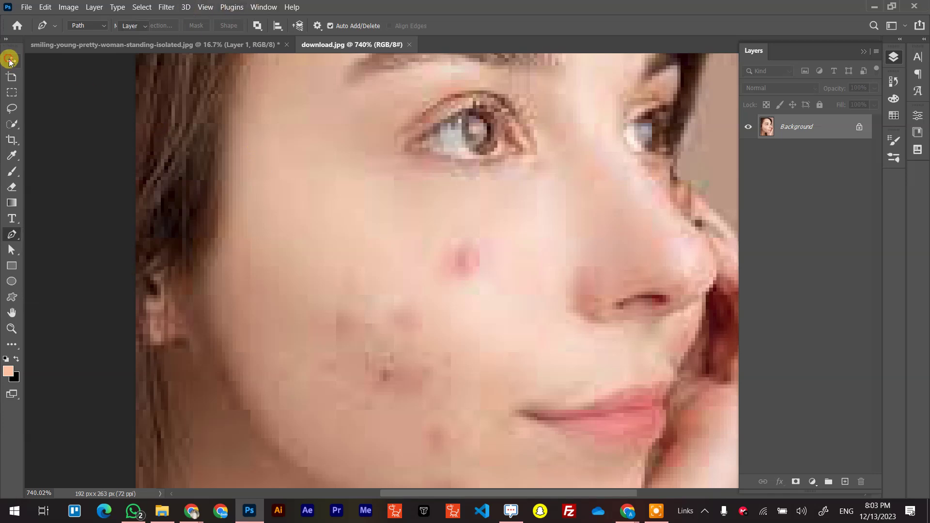
Step: Search the Discover window for "spot" and activate the Spot Healing Brush Tool
{"action": "key", "text": "ctrl+f"}
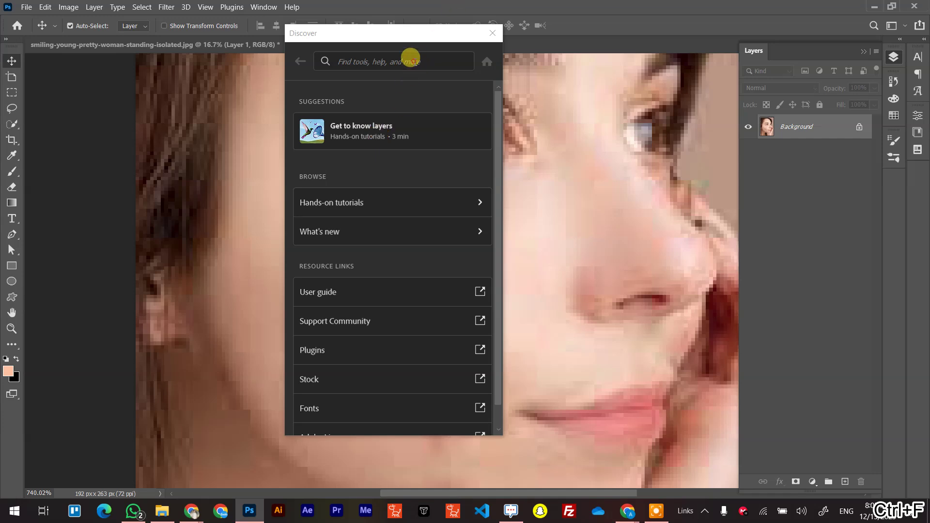
{"action": "left_click", "coordinate": [415, 62]}
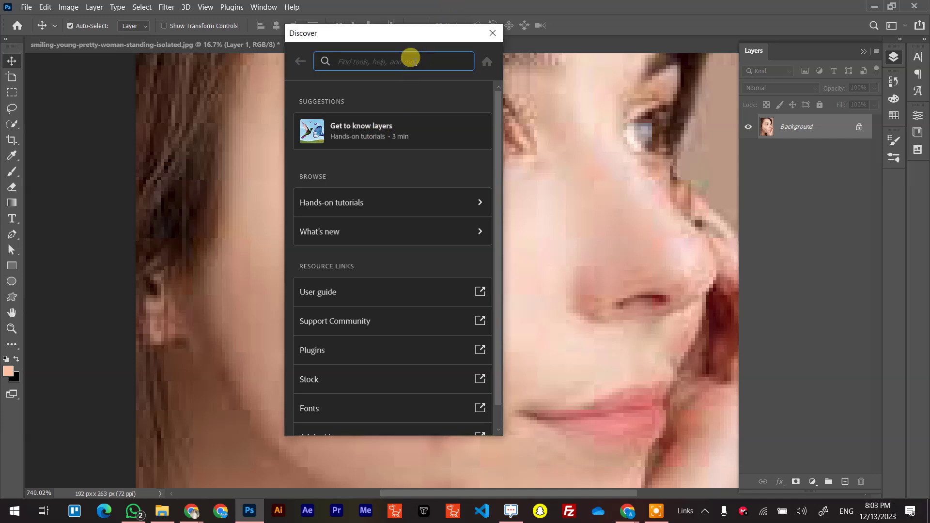
{"action": "type", "text": "s"}
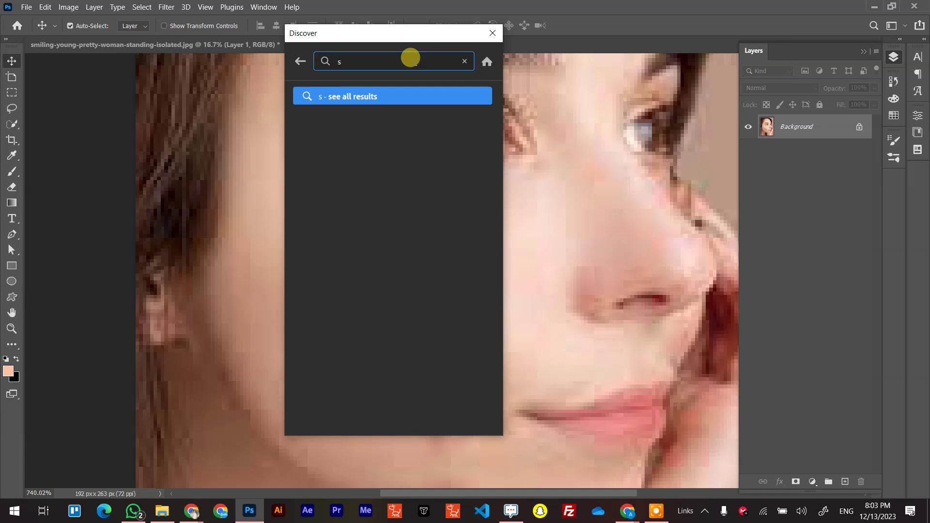
{"action": "type", "text": "pot"}
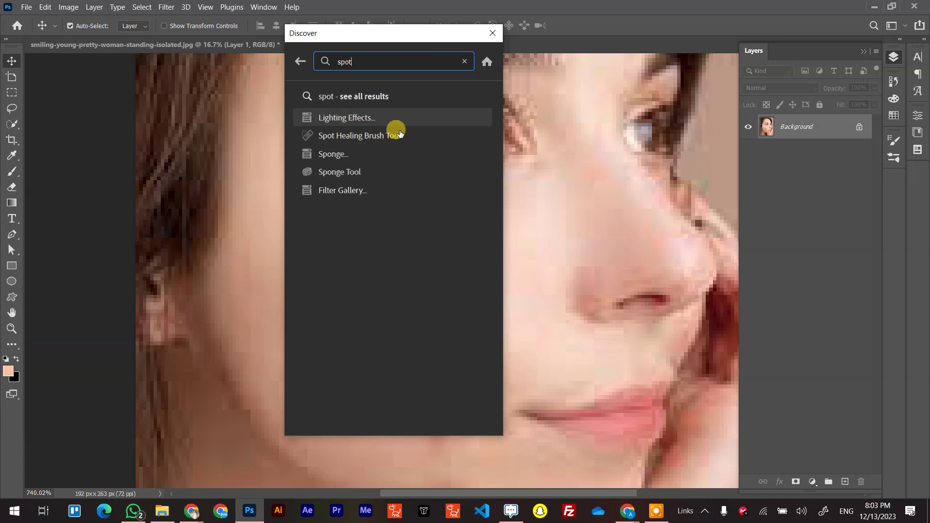
{"action": "left_click", "coordinate": [383, 144]}
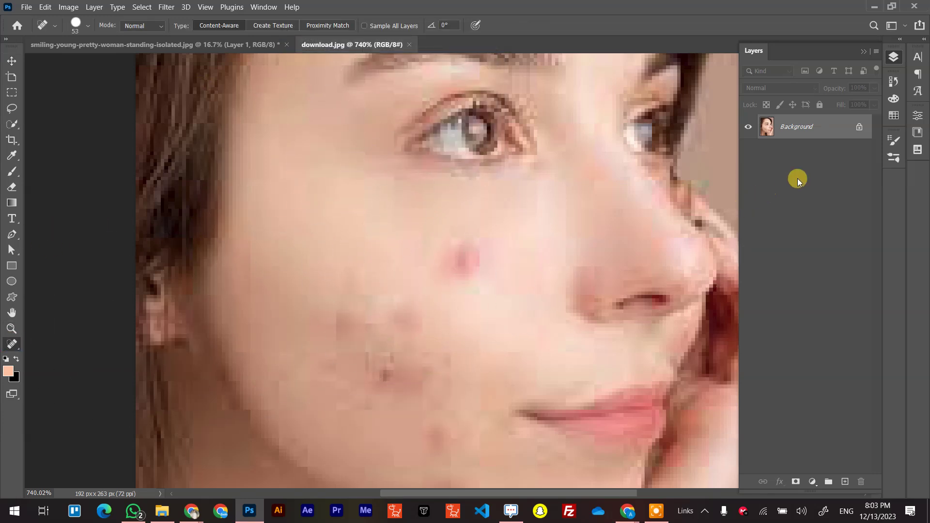
Step: Unlock the portrait's Background layer and reduce the Spot Healing Brush to 19 px
{"action": "left_click", "coordinate": [858, 128]}
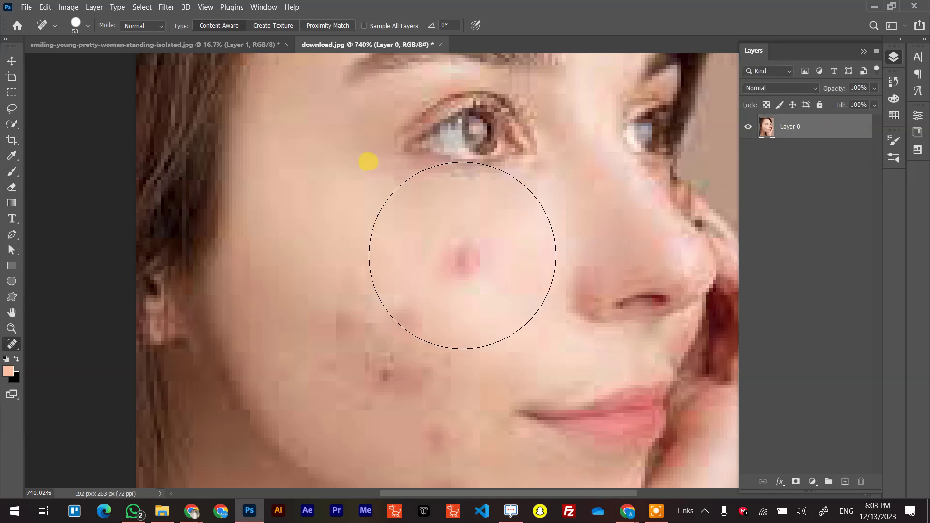
{"action": "mouse_move", "coordinate": [525, 241]}
{"action": "left_mouse_down"}
{"action": "mouse_move", "coordinate": [437, 260]}
{"action": "mouse_move", "coordinate": [440, 222]}
{"action": "mouse_move", "coordinate": [452, 210]}
{"action": "left_mouse_up"}
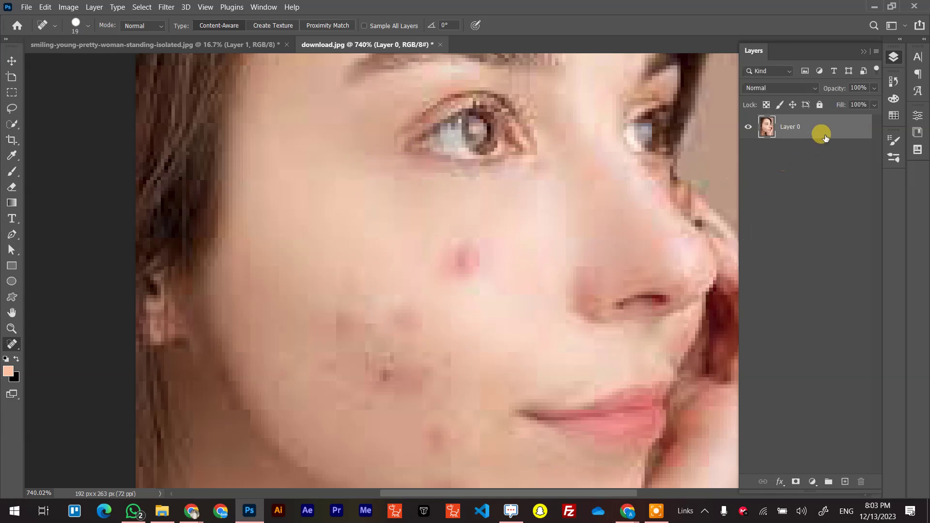
Step: Duplicate Layer 0 with the original hidden, and heal the red cheek blemish below the eye on the copy
{"action": "left_click_drag", "start_coordinate": [825, 136], "coordinate": [845, 482]}
{"action": "left_click", "coordinate": [747, 151]}
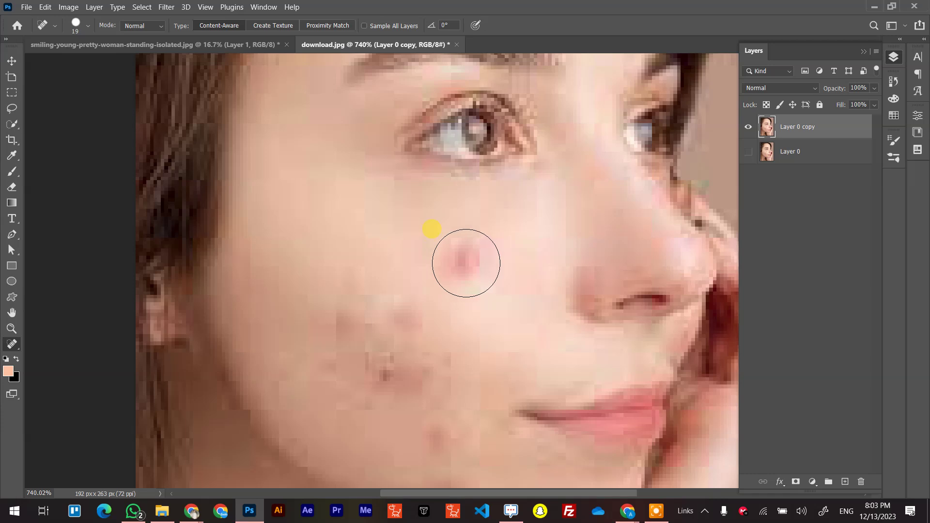
{"action": "left_click", "coordinate": [466, 263]}
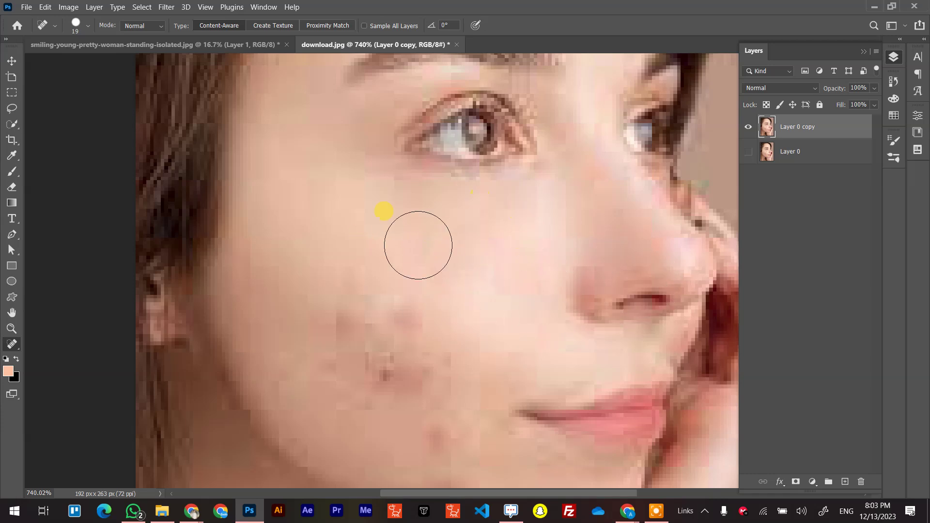
Step: Make the original Layer 0 visible again beneath the retouched copy
{"action": "scroll", "coordinate": [499, 287], "scroll_direction": "down", "scroll_amount": 2}
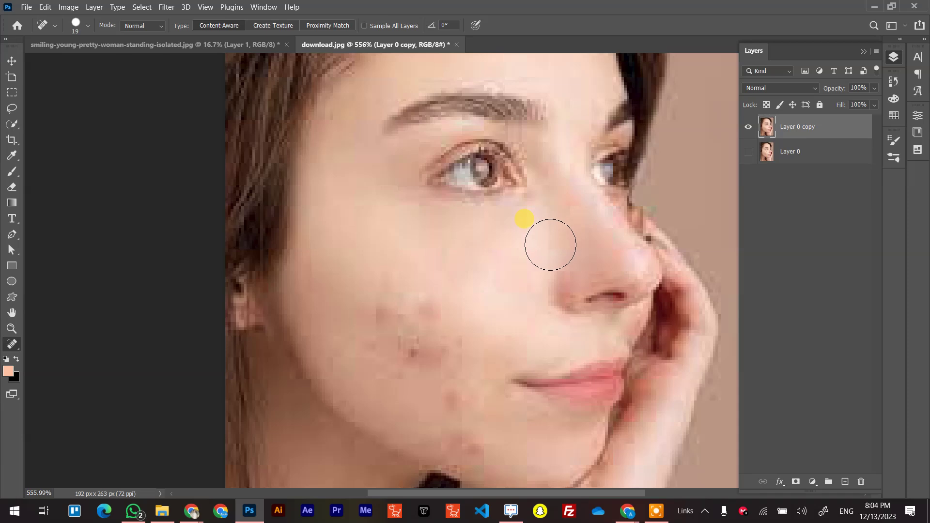
{"action": "key", "text": "ctrl+plus"}
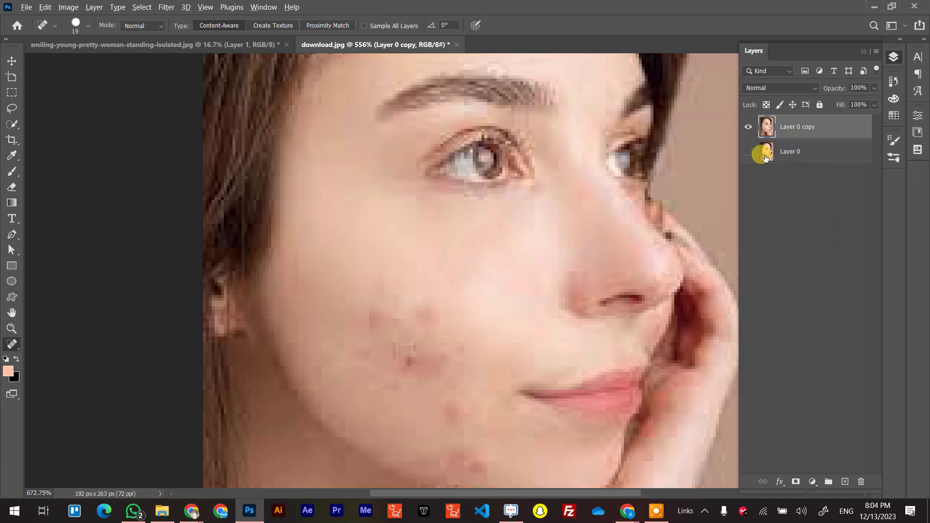
{"action": "key", "text": "ctrl+plus"}
{"action": "left_click", "coordinate": [748, 152]}
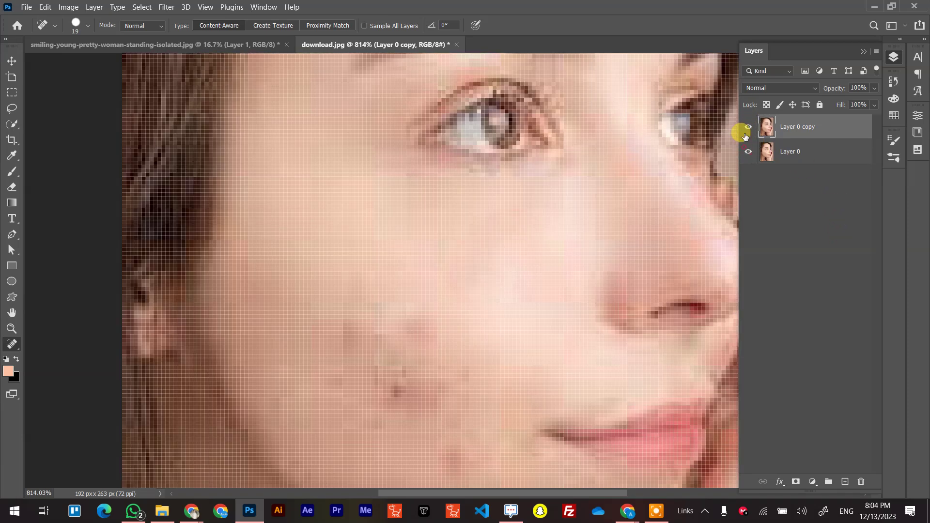
Step: Toggle the visibility of Layer 0 copy repeatedly to compare the healed cheek with the original
{"action": "left_click", "coordinate": [747, 129]}
{"action": "left_click", "coordinate": [746, 130]}
{"action": "left_click", "coordinate": [746, 130]}
{"action": "left_click", "coordinate": [747, 130]}
{"action": "left_click", "coordinate": [746, 130]}
{"action": "left_click", "coordinate": [747, 130]}
{"action": "left_click", "coordinate": [747, 130]}
{"action": "left_click", "coordinate": [747, 130]}
{"action": "left_click", "coordinate": [747, 130]}
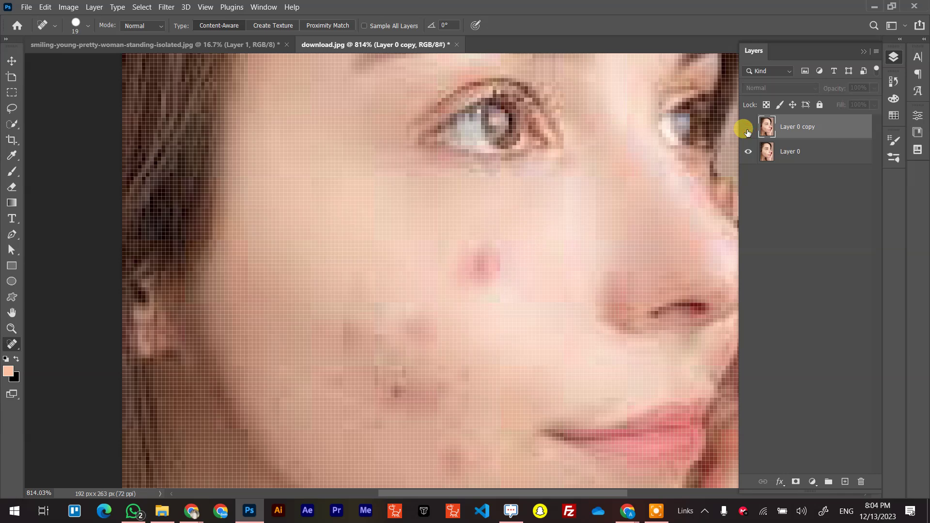
{"action": "left_click", "coordinate": [748, 130]}
{"action": "left_click", "coordinate": [748, 130]}
{"action": "left_click", "coordinate": [748, 130]}
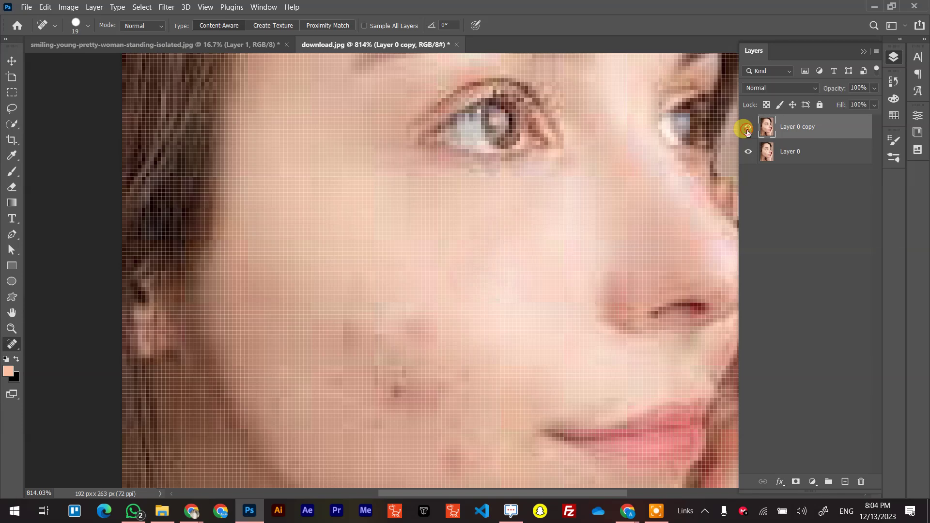
Step: Heal the remaining blemishes on the lower cheek and chin of Layer 0 copy and compare the result with the original
{"action": "scroll", "coordinate": [488, 295], "scroll_direction": "down", "scroll_amount": 5}
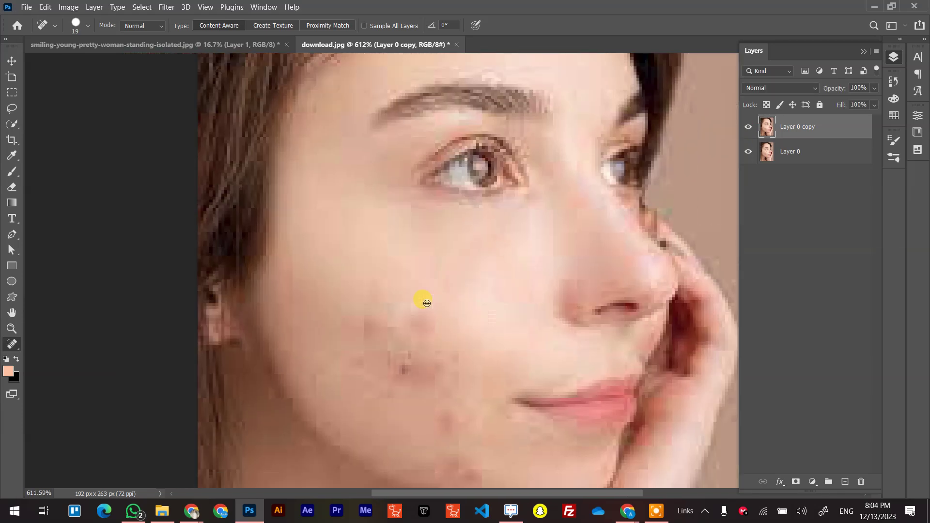
{"action": "scroll", "coordinate": [426, 303], "scroll_direction": "up", "scroll_amount": 2}
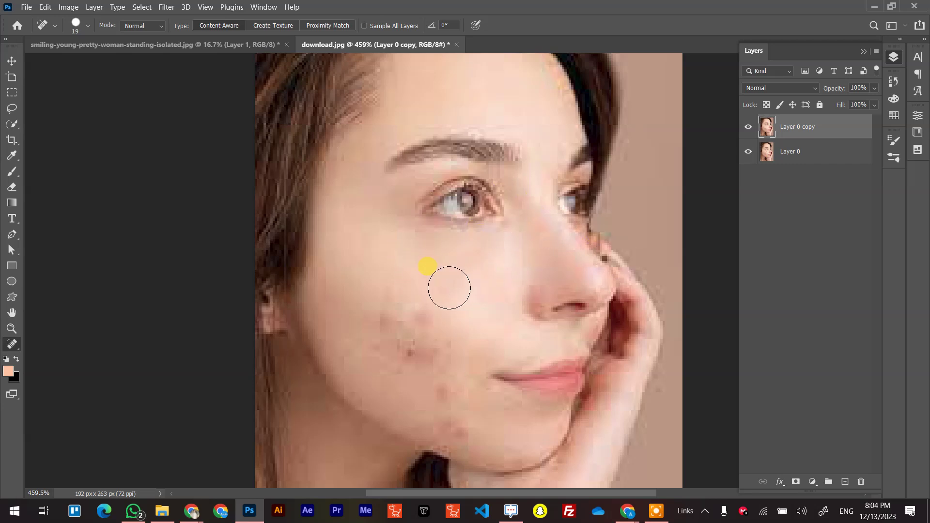
{"action": "mouse_move", "coordinate": [428, 325]}
{"action": "left_mouse_down"}
{"action": "mouse_move", "coordinate": [384, 311]}
{"action": "mouse_move", "coordinate": [380, 355]}
{"action": "mouse_move", "coordinate": [442, 354]}
{"action": "mouse_move", "coordinate": [381, 366]}
{"action": "mouse_move", "coordinate": [392, 352]}
{"action": "mouse_move", "coordinate": [426, 367]}
{"action": "mouse_move", "coordinate": [452, 415]}
{"action": "left_mouse_up"}
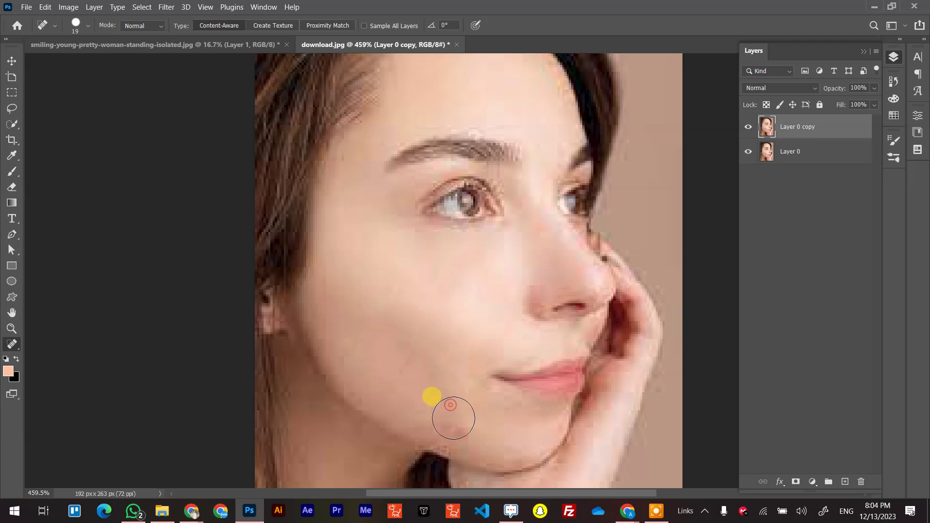
{"action": "mouse_move", "coordinate": [388, 388]}
{"action": "left_mouse_down"}
{"action": "mouse_move", "coordinate": [379, 382]}
{"action": "mouse_move", "coordinate": [388, 357]}
{"action": "left_mouse_up"}
{"action": "left_click", "coordinate": [487, 383]}
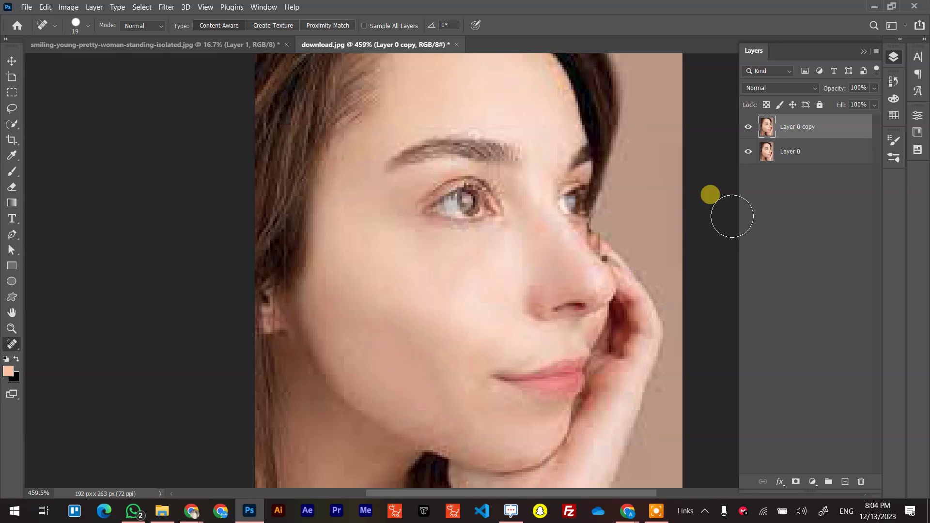
{"action": "left_click", "coordinate": [748, 128]}
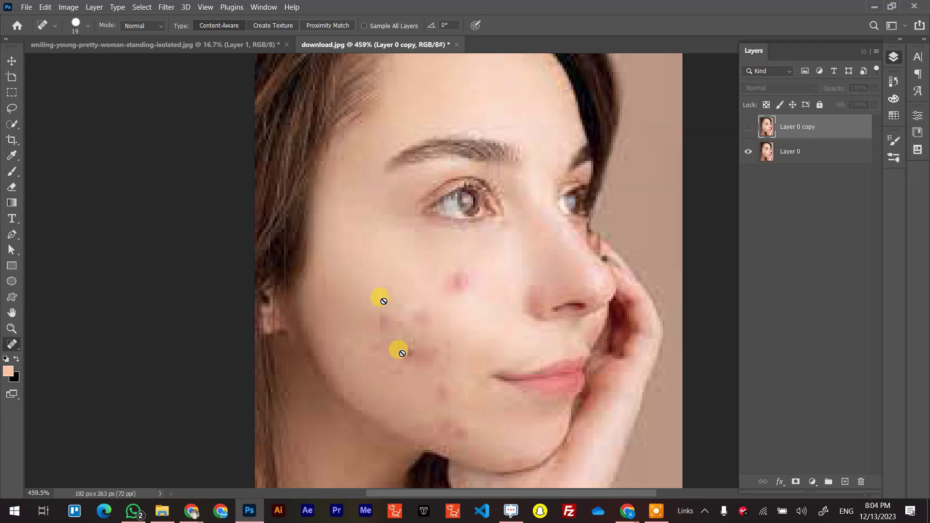
{"action": "left_click", "coordinate": [748, 128]}
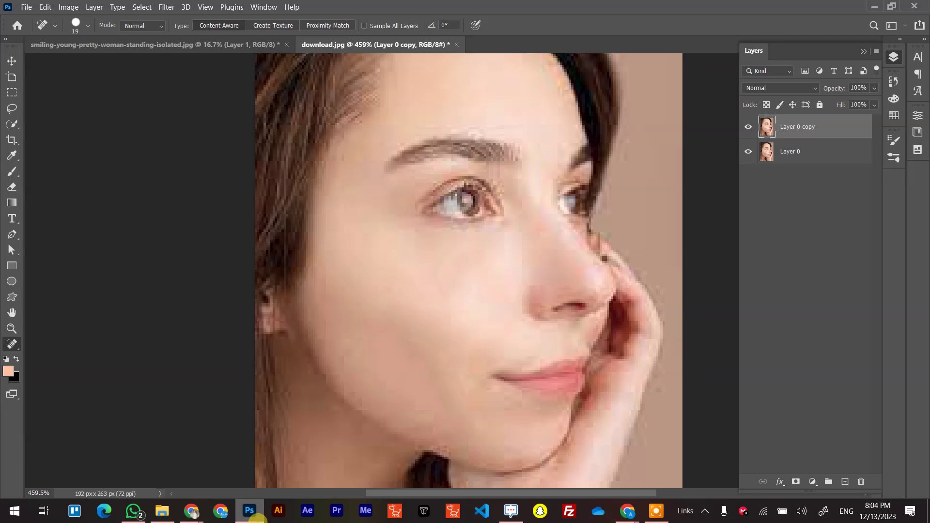
{"action": "left_click", "coordinate": [162, 511]}
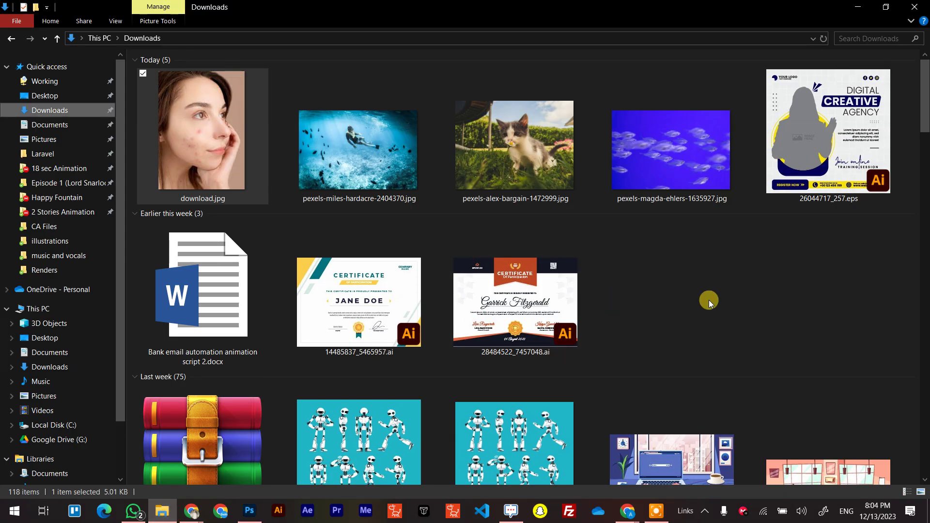
{"action": "left_click", "coordinate": [191, 511]}
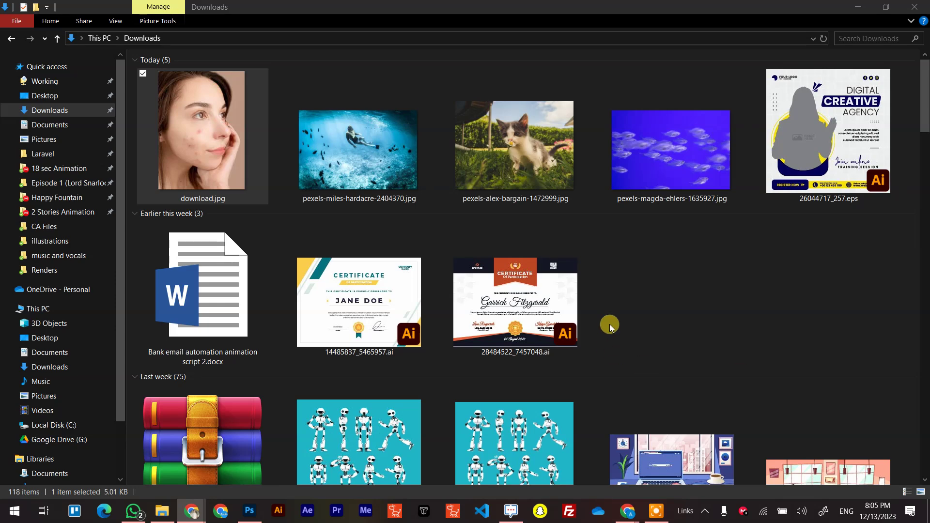
{"action": "left_click", "coordinate": [856, 7]}
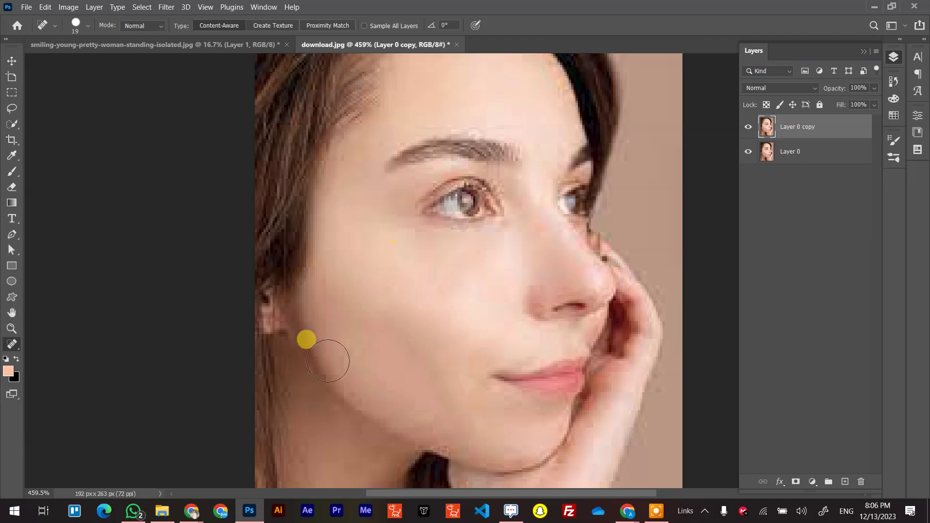
Step: Open the blue fish-school photo from the Downloads folder in File Explorer as its own Photoshop document
{"action": "left_click", "coordinate": [163, 512]}
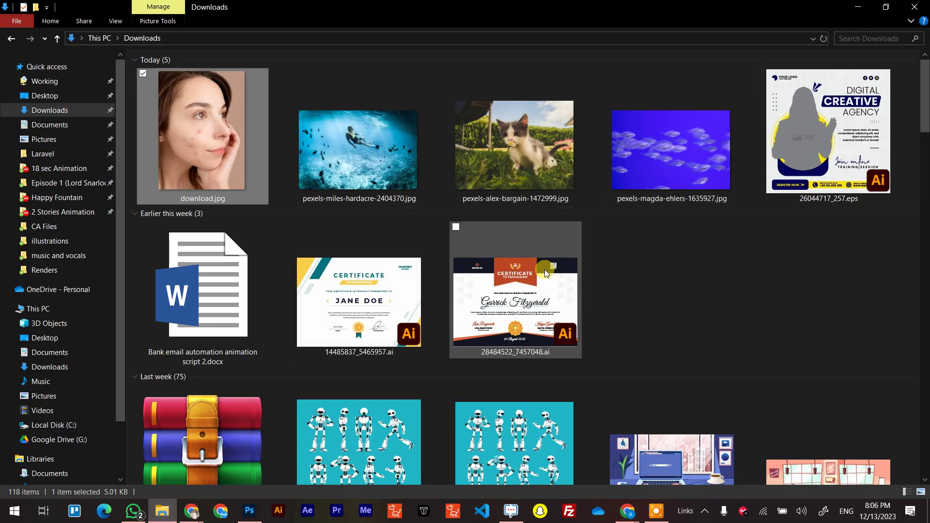
{"action": "left_click", "coordinate": [674, 200]}
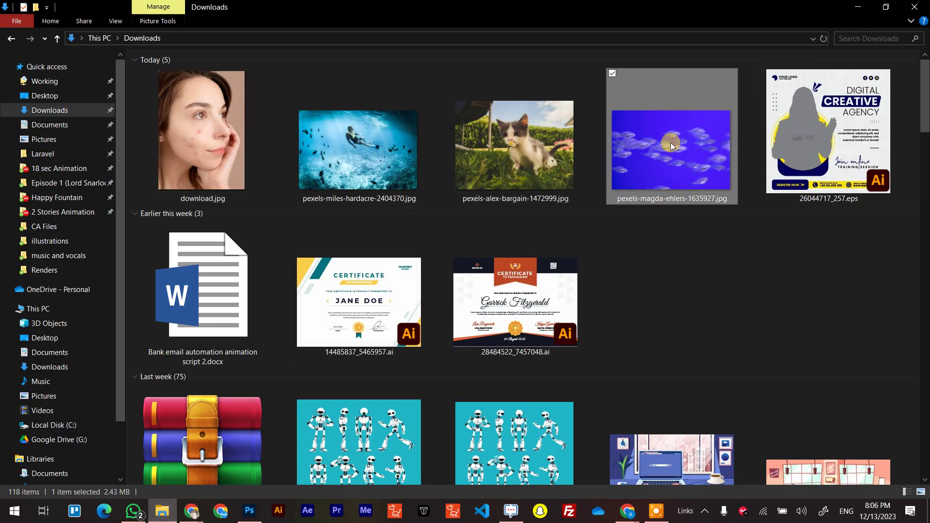
{"action": "left_click_drag", "start_coordinate": [674, 147], "coordinate": [481, 39]}
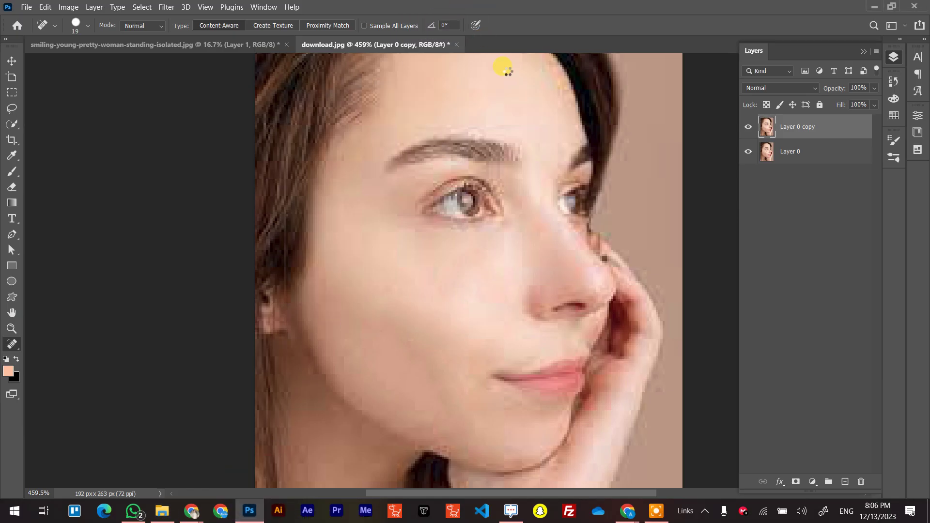
{"action": "left_click_drag", "start_coordinate": [542, 142], "coordinate": [541, 141]}
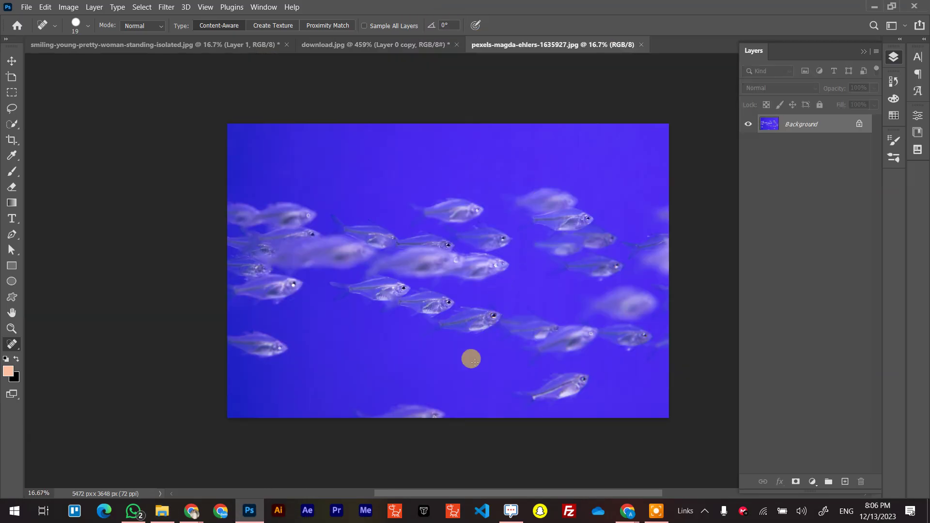
Step: Search the Discover window for "clone" and activate the Clone Stamp Tool
{"action": "scroll", "coordinate": [382, 410], "scroll_direction": "up", "scroll_amount": 5}
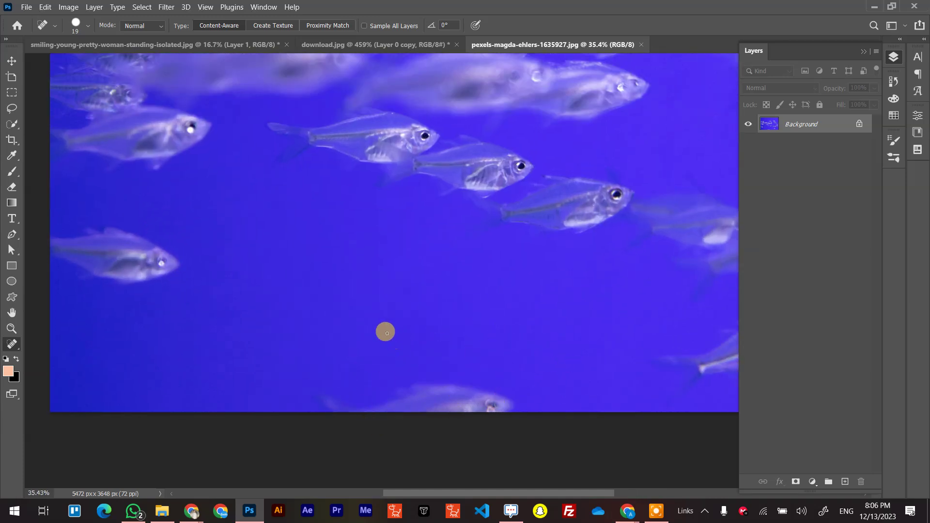
{"action": "scroll", "coordinate": [421, 329], "scroll_direction": "down", "scroll_amount": 2}
{"action": "scroll", "coordinate": [565, 337], "scroll_direction": "up", "scroll_amount": 1}
{"action": "scroll", "coordinate": [488, 261], "scroll_direction": "down", "scroll_amount": 1}
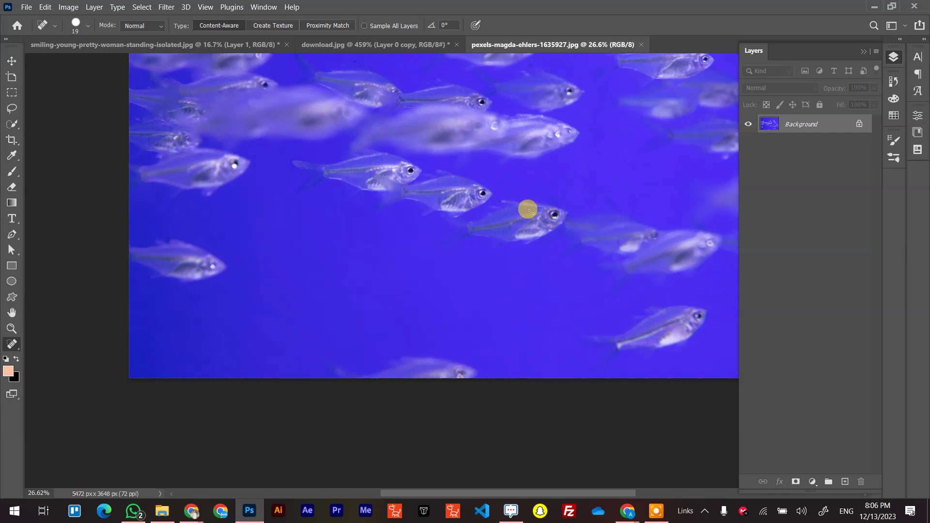
{"action": "key", "text": "s"}
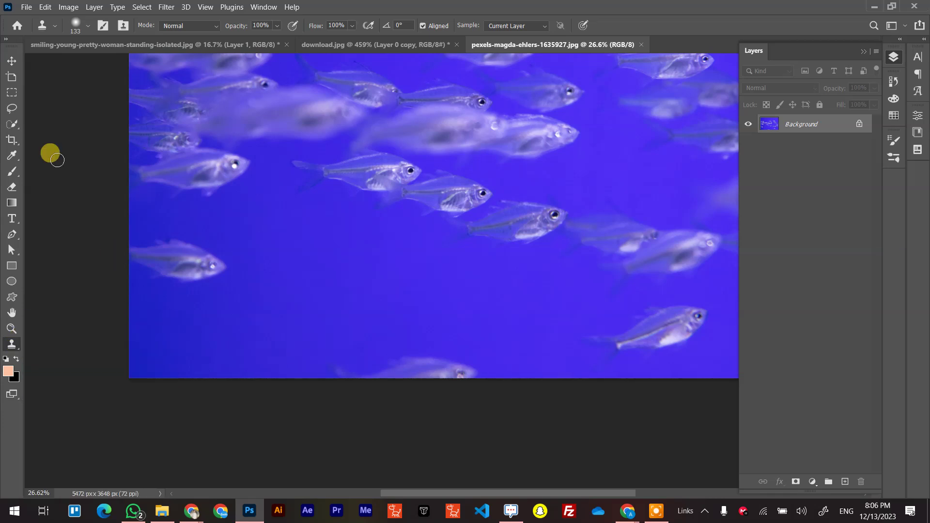
{"action": "left_click", "coordinate": [12, 61]}
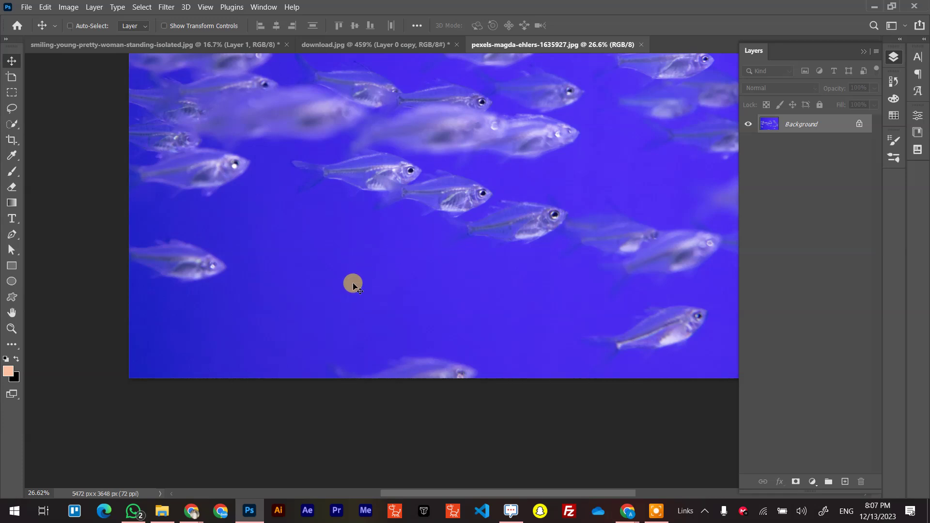
{"action": "key", "text": "ctrl+f"}
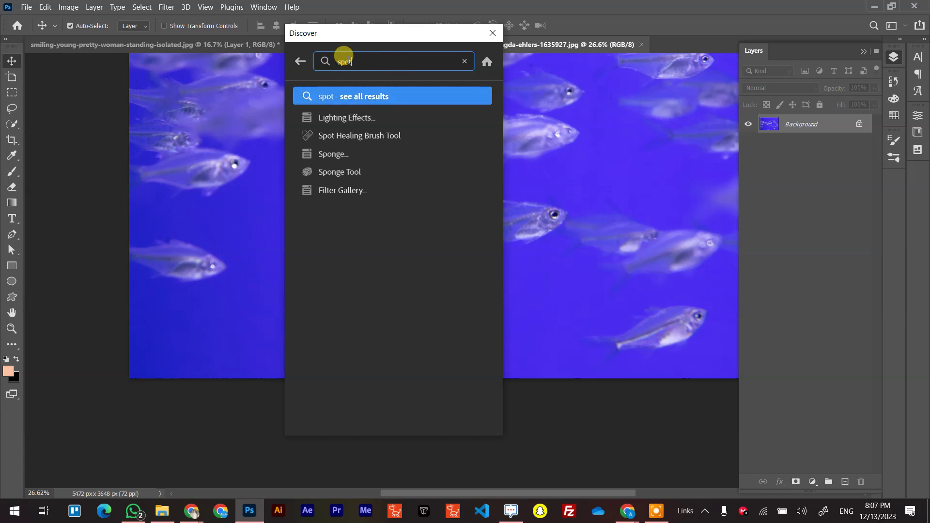
{"action": "left_click_drag", "start_coordinate": [372, 60], "coordinate": [304, 60]}
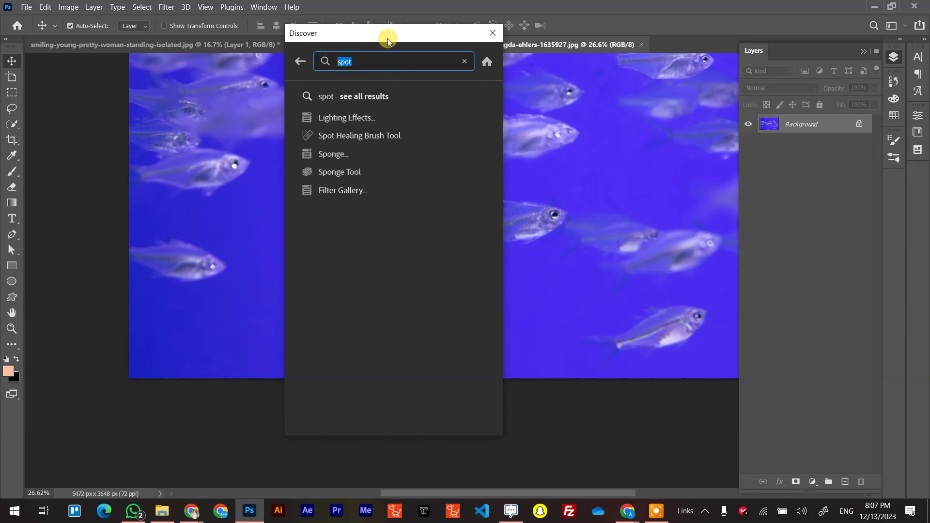
{"action": "type", "text": "clone"}
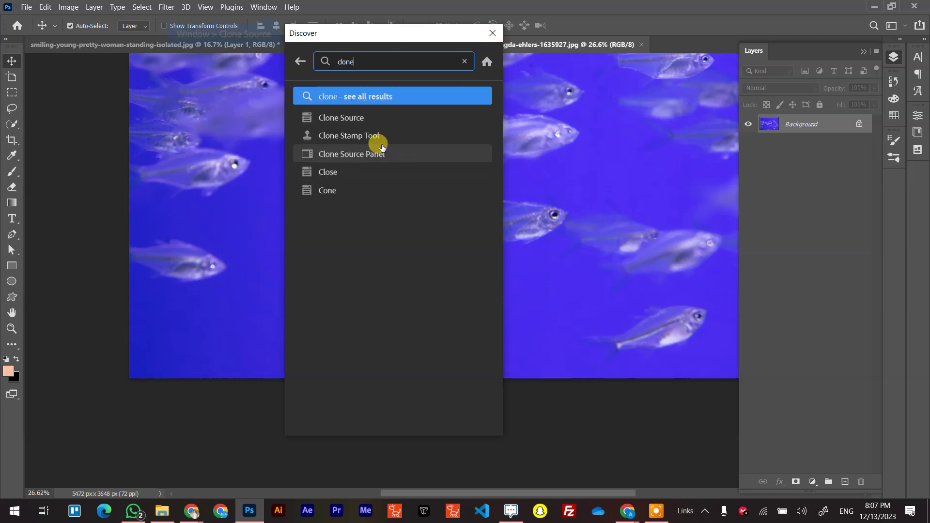
{"action": "left_click", "coordinate": [410, 136]}
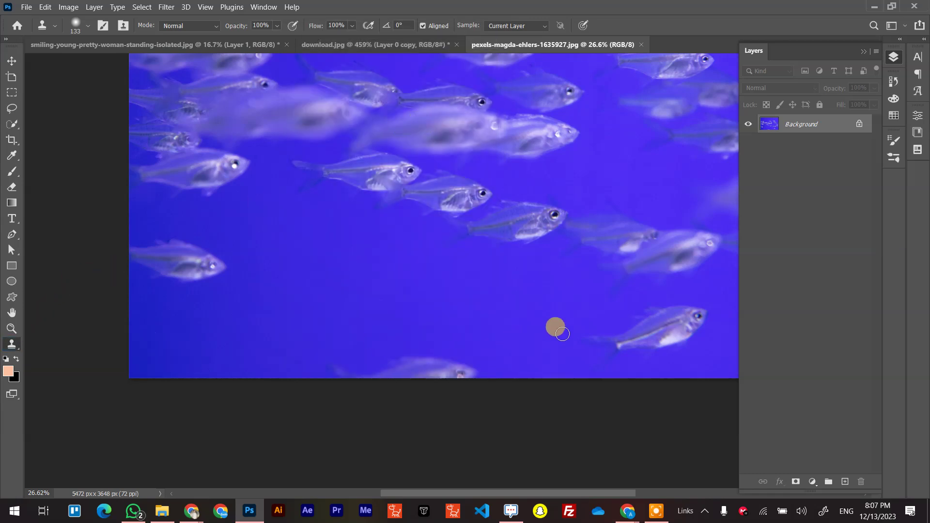
Step: Unlock the fish photo's Background layer, then duplicate it and hide the original Layer 0
{"action": "scroll", "coordinate": [600, 323], "scroll_direction": "up", "scroll_amount": 4}
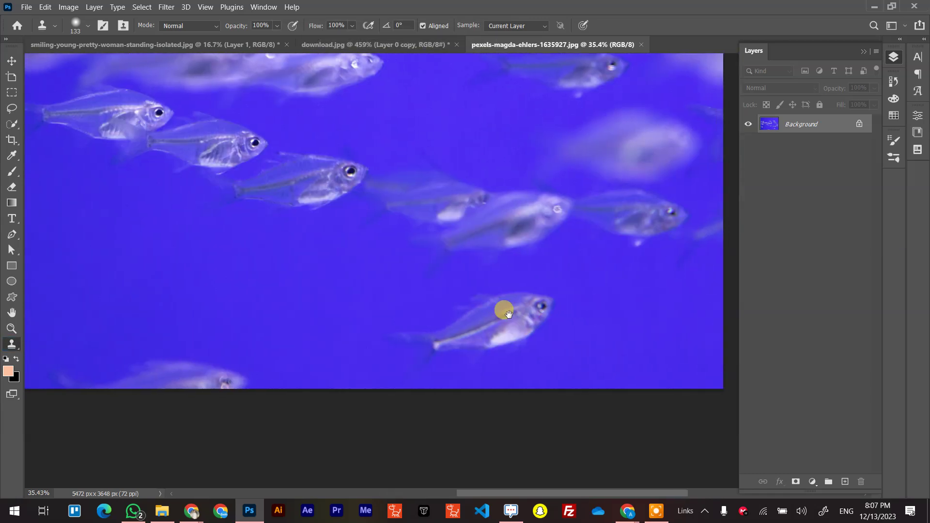
{"action": "left_click_drag", "start_coordinate": [166, 270], "coordinate": [561, 276]}
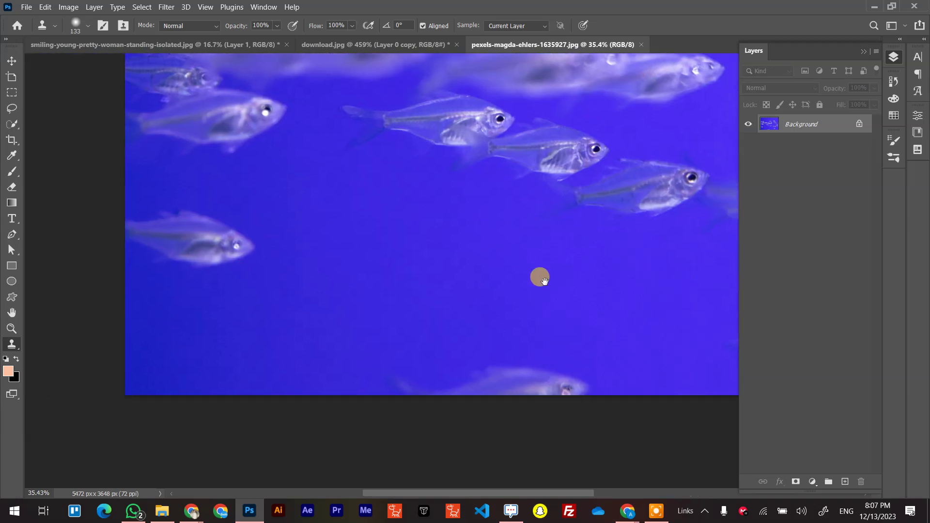
{"action": "scroll", "coordinate": [678, 325], "scroll_direction": "down", "scroll_amount": 3}
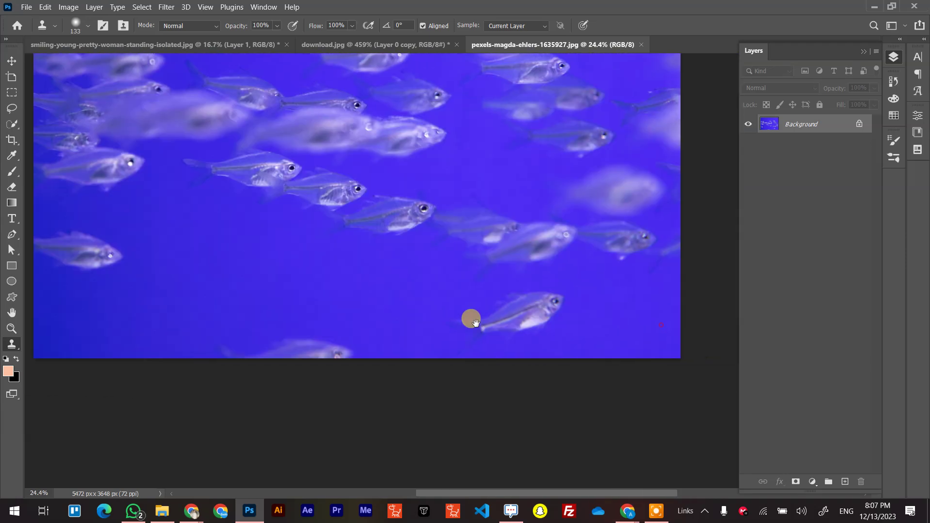
{"action": "left_click", "coordinate": [861, 124]}
{"action": "left_click_drag", "start_coordinate": [826, 125], "coordinate": [846, 477]}
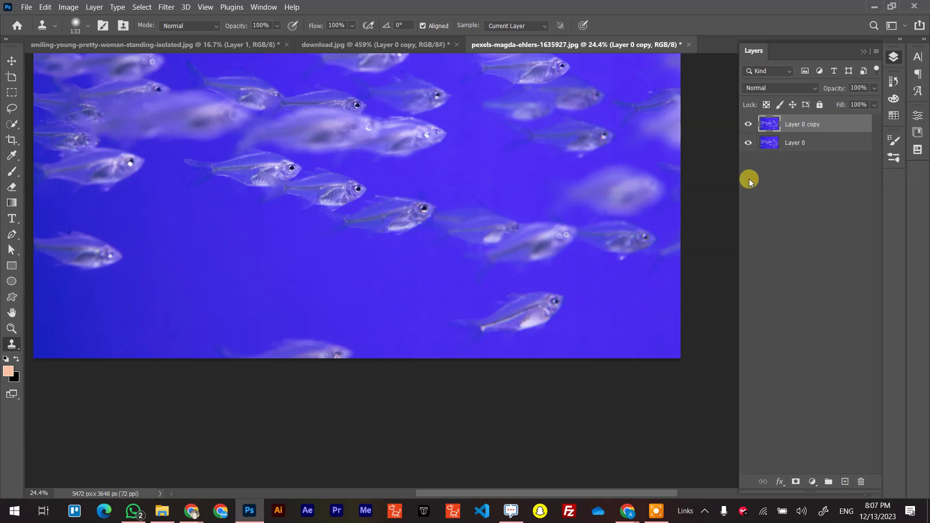
{"action": "left_click", "coordinate": [747, 145]}
Step: Sample the lone fish near the photo's lower right with the 133 px Clone Stamp and paint its copy into the empty water further left
{"action": "scroll", "coordinate": [547, 313], "scroll_direction": "up", "scroll_amount": 2}
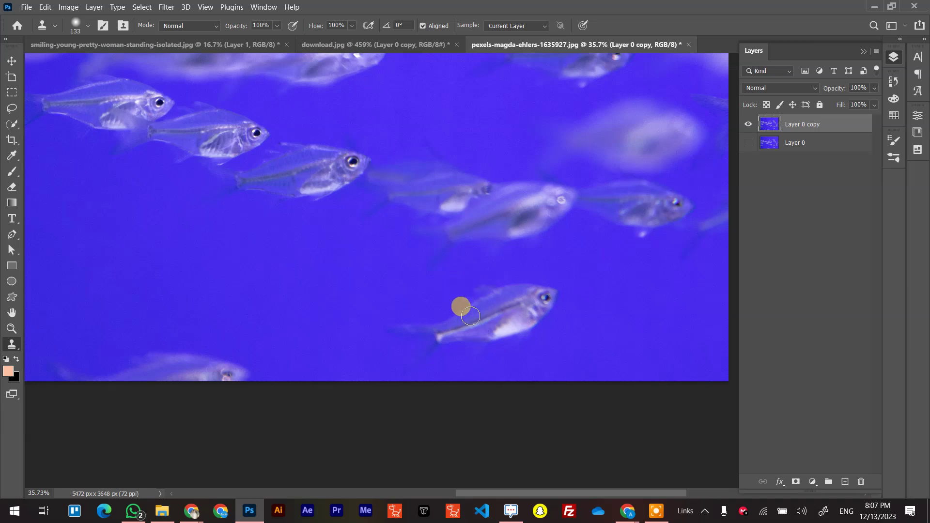
{"action": "right_click", "coordinate": [498, 317], "text": "alt"}
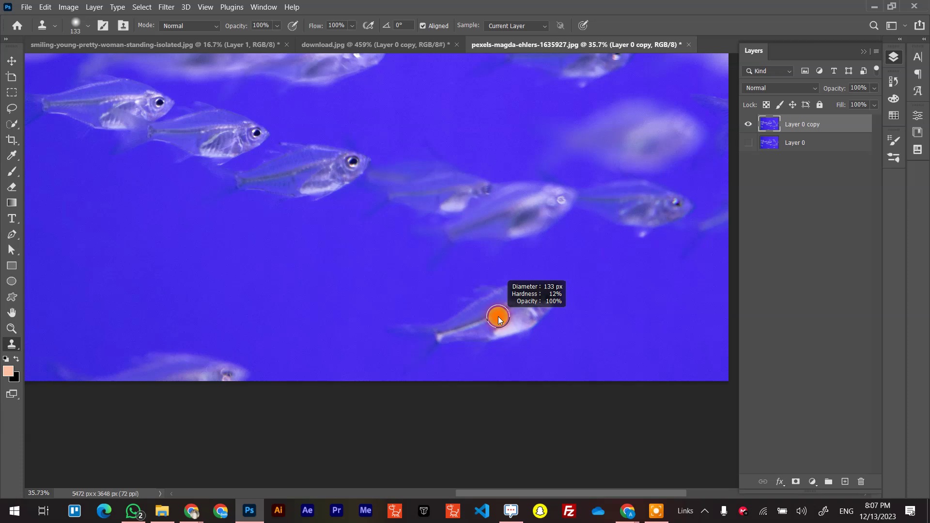
{"action": "mouse_move", "coordinate": [378, 344]}
{"action": "left_mouse_down"}
{"action": "mouse_move", "coordinate": [567, 336]}
{"action": "mouse_move", "coordinate": [734, 352]}
{"action": "mouse_move", "coordinate": [648, 349]}
{"action": "left_mouse_up"}
{"action": "mouse_move", "coordinate": [365, 269]}
{"action": "left_mouse_down"}
{"action": "mouse_move", "coordinate": [307, 275]}
{"action": "mouse_move", "coordinate": [305, 290]}
{"action": "mouse_move", "coordinate": [209, 276]}
{"action": "mouse_move", "coordinate": [193, 260]}
{"action": "mouse_move", "coordinate": [155, 265]}
{"action": "mouse_move", "coordinate": [182, 257]}
{"action": "left_mouse_up"}
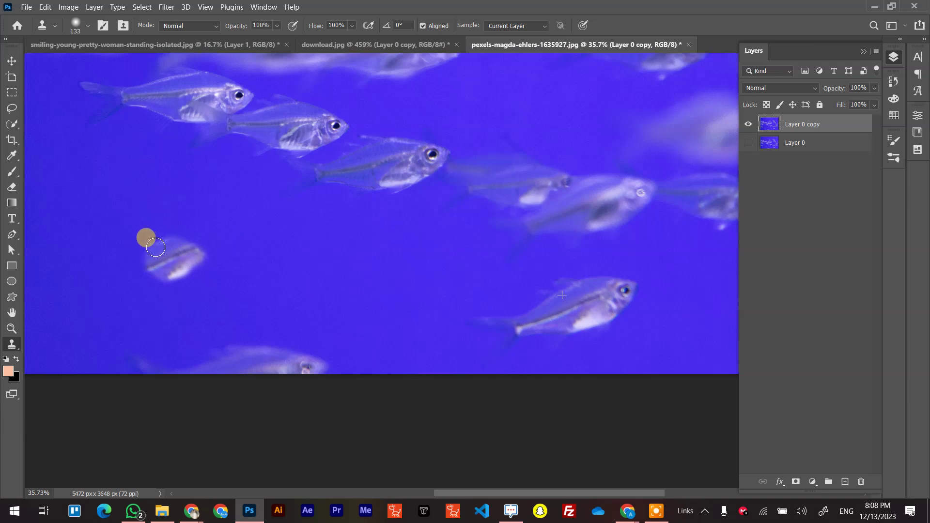
{"action": "mouse_move", "coordinate": [139, 258]}
{"action": "left_mouse_down"}
{"action": "mouse_move", "coordinate": [174, 236]}
{"action": "mouse_move", "coordinate": [133, 230]}
{"action": "mouse_move", "coordinate": [139, 258]}
{"action": "mouse_move", "coordinate": [99, 278]}
{"action": "mouse_move", "coordinate": [134, 288]}
{"action": "mouse_move", "coordinate": [167, 279]}
{"action": "mouse_move", "coordinate": [217, 250]}
{"action": "mouse_move", "coordinate": [178, 238]}
{"action": "mouse_move", "coordinate": [235, 227]}
{"action": "mouse_move", "coordinate": [222, 257]}
{"action": "mouse_move", "coordinate": [130, 292]}
{"action": "mouse_move", "coordinate": [91, 287]}
{"action": "mouse_move", "coordinate": [150, 236]}
{"action": "mouse_move", "coordinate": [99, 258]}
{"action": "mouse_move", "coordinate": [145, 262]}
{"action": "mouse_move", "coordinate": [77, 245]}
{"action": "mouse_move", "coordinate": [90, 272]}
{"action": "mouse_move", "coordinate": [103, 249]}
{"action": "mouse_move", "coordinate": [55, 291]}
{"action": "mouse_move", "coordinate": [77, 279]}
{"action": "mouse_move", "coordinate": [128, 296]}
{"action": "mouse_move", "coordinate": [89, 292]}
{"action": "mouse_move", "coordinate": [164, 293]}
{"action": "mouse_move", "coordinate": [248, 244]}
{"action": "mouse_move", "coordinate": [158, 222]}
{"action": "mouse_move", "coordinate": [225, 242]}
{"action": "left_mouse_up"}
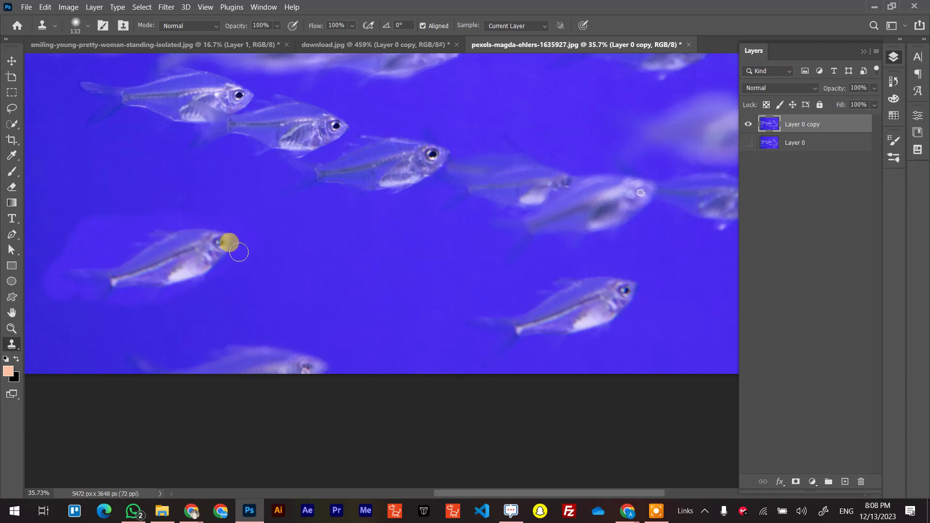
{"action": "scroll", "coordinate": [264, 260], "scroll_direction": "down", "scroll_amount": 5}
{"action": "scroll", "coordinate": [272, 267], "scroll_direction": "down", "scroll_amount": 1}
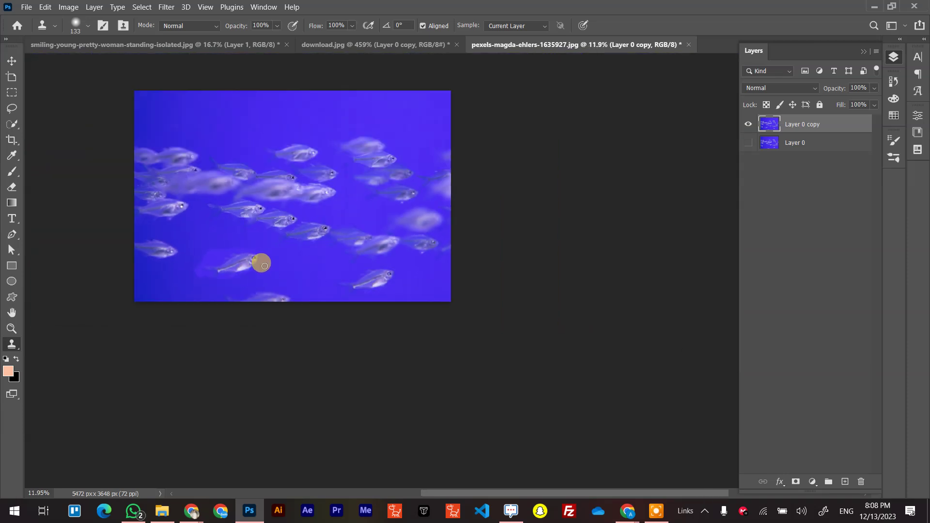
{"action": "scroll", "coordinate": [191, 266], "scroll_direction": "up", "scroll_amount": 5}
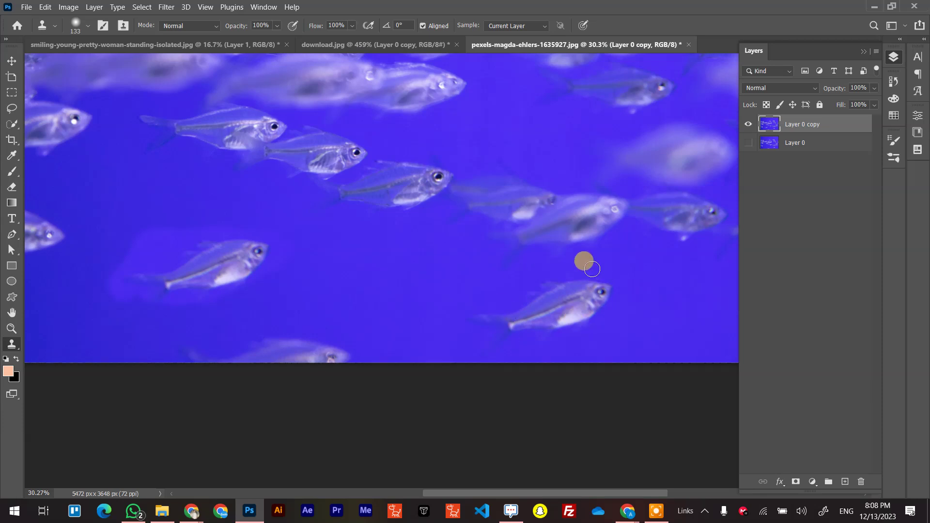
{"action": "left_click", "coordinate": [10, 140]}
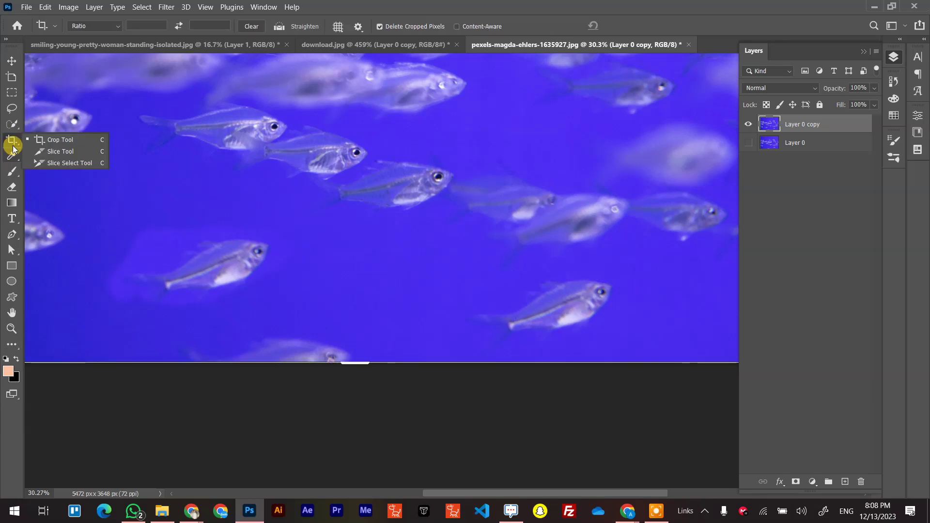
{"action": "left_click", "coordinate": [17, 157]}
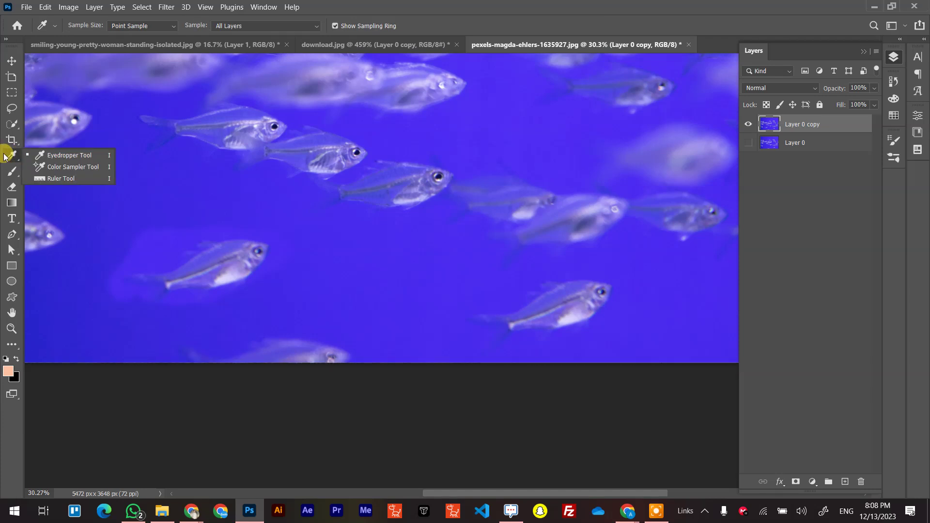
{"action": "left_click", "coordinate": [10, 129]}
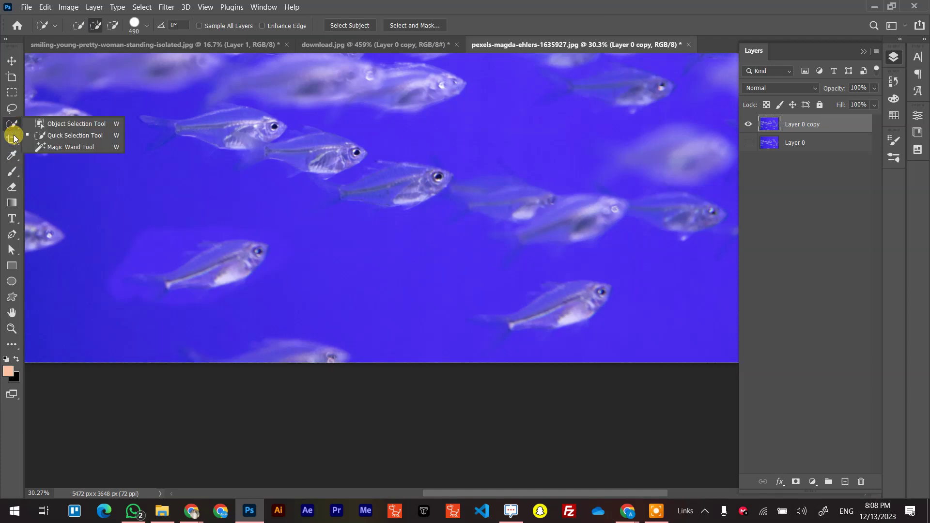
{"action": "left_click", "coordinate": [13, 157]}
{"action": "left_click", "coordinate": [13, 175]}
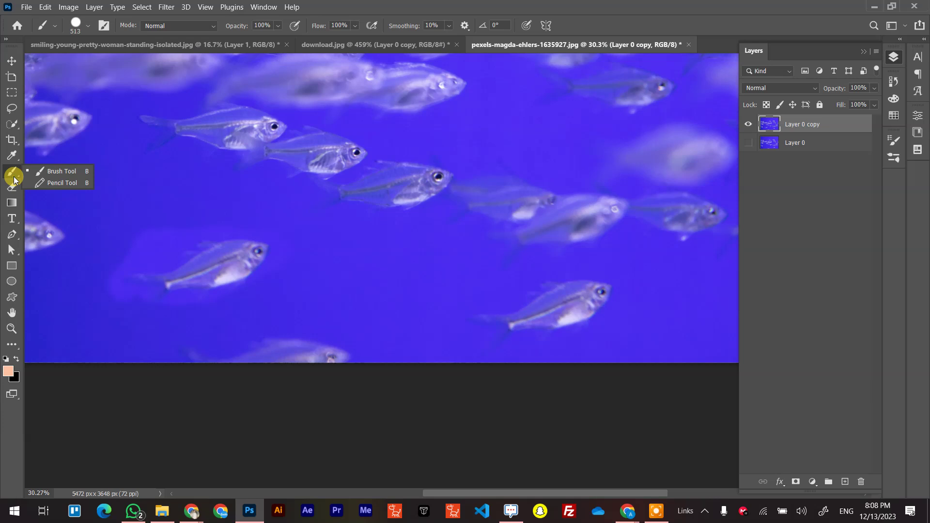
{"action": "left_click", "coordinate": [12, 63]}
{"action": "left_click_drag", "start_coordinate": [322, 253], "coordinate": [443, 264]}
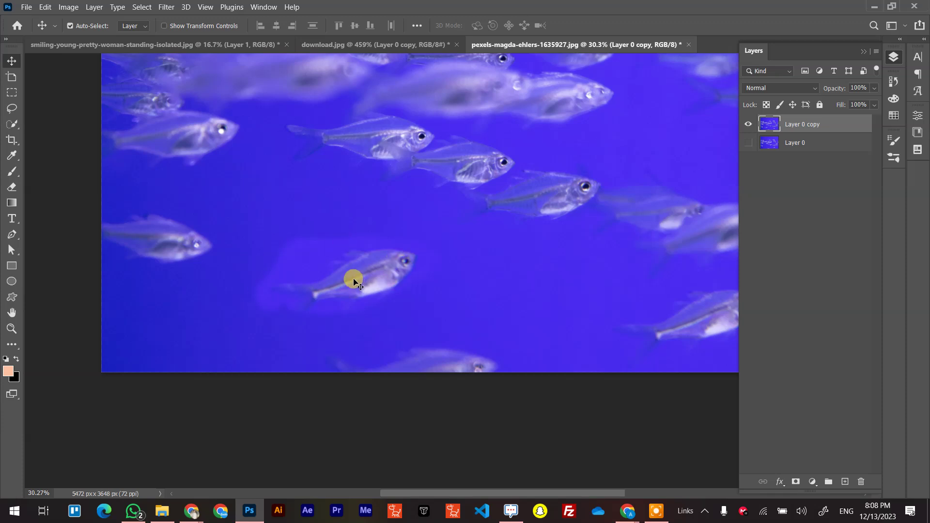
{"action": "scroll", "coordinate": [557, 269], "scroll_direction": "right", "scroll_amount": 3}
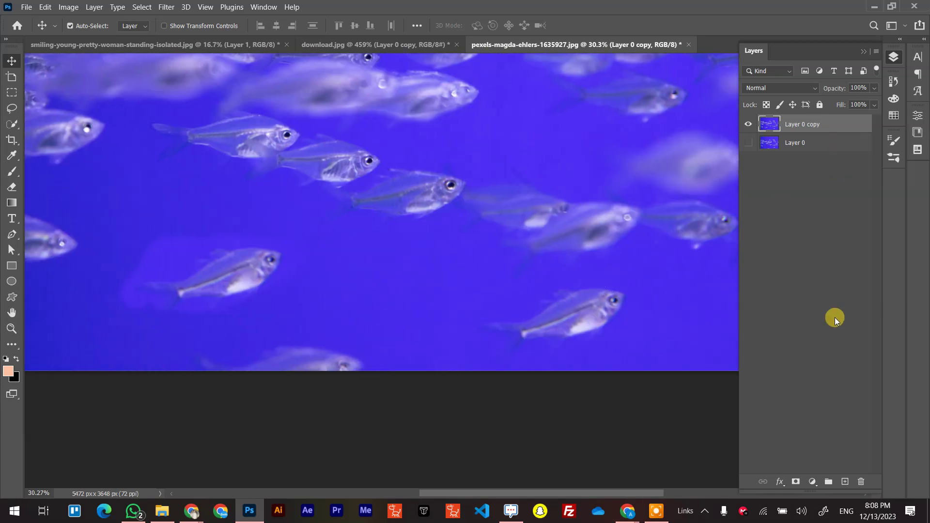
Step: Add a new layer, sample the blue background color, and brush it over the lone fish near the image's lower right
{"action": "left_click", "coordinate": [846, 481]}
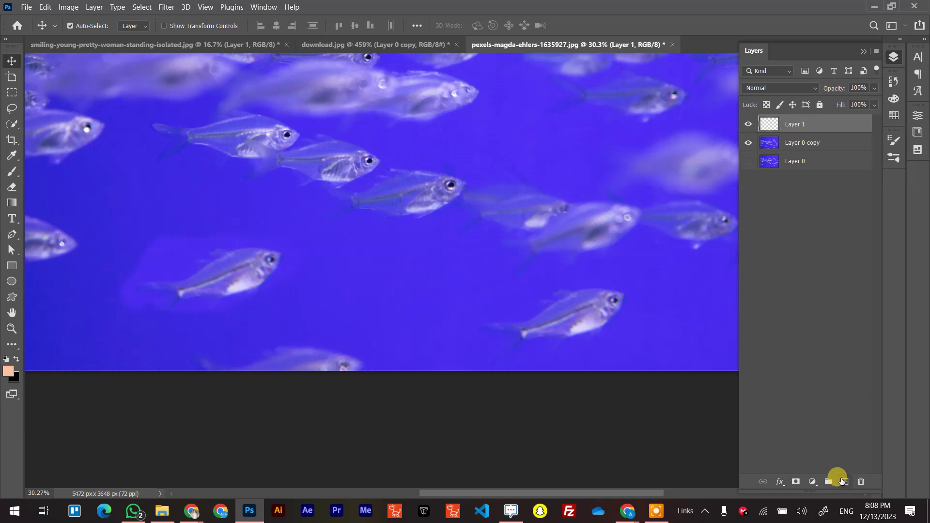
{"action": "key", "text": "b"}
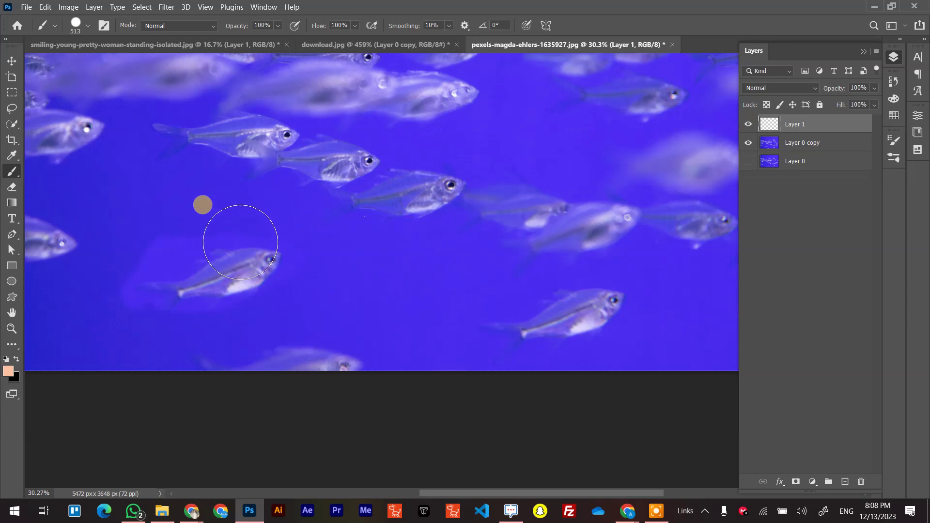
{"action": "key", "text": "i"}
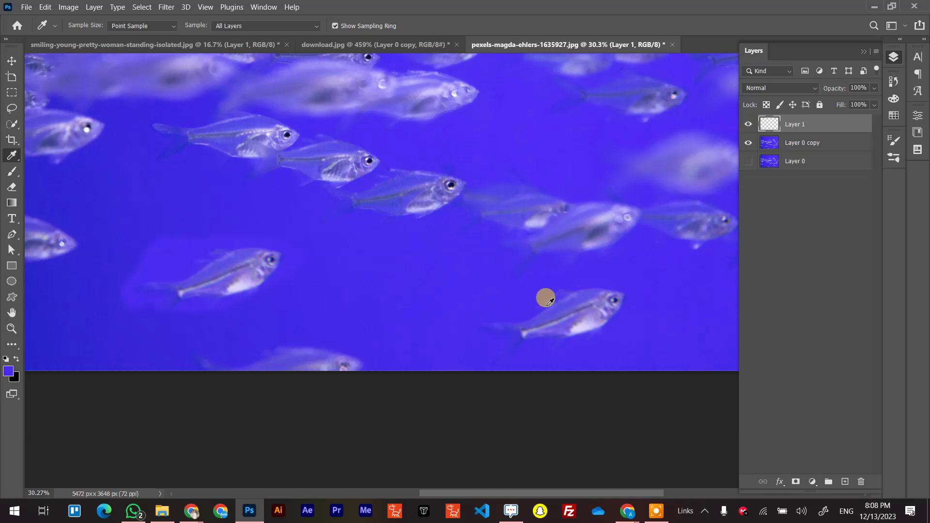
{"action": "key", "text": "b"}
{"action": "left_click_drag", "start_coordinate": [611, 311], "coordinate": [490, 335]}
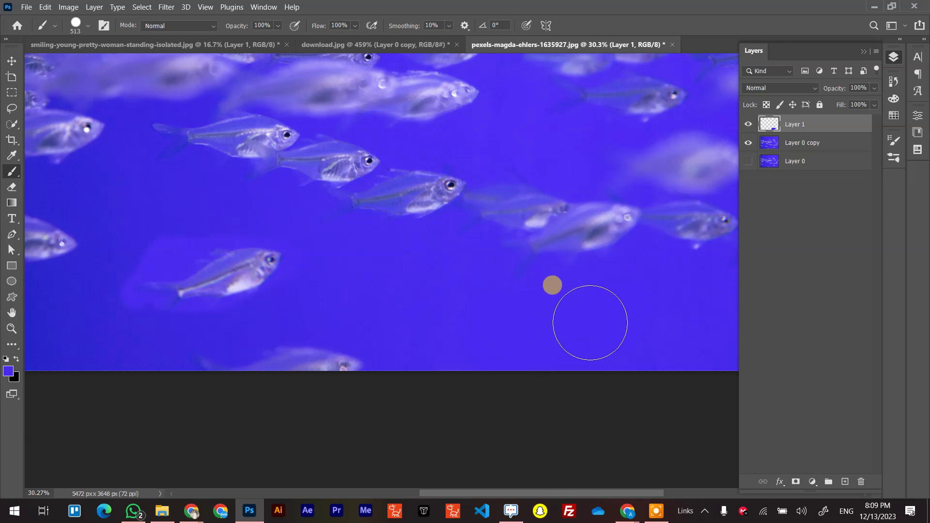
Step: Toggle Layer 1's visibility to compare the painted area with the original fish, leaving the layer hidden
{"action": "left_click", "coordinate": [748, 125]}
{"action": "left_click", "coordinate": [749, 125]}
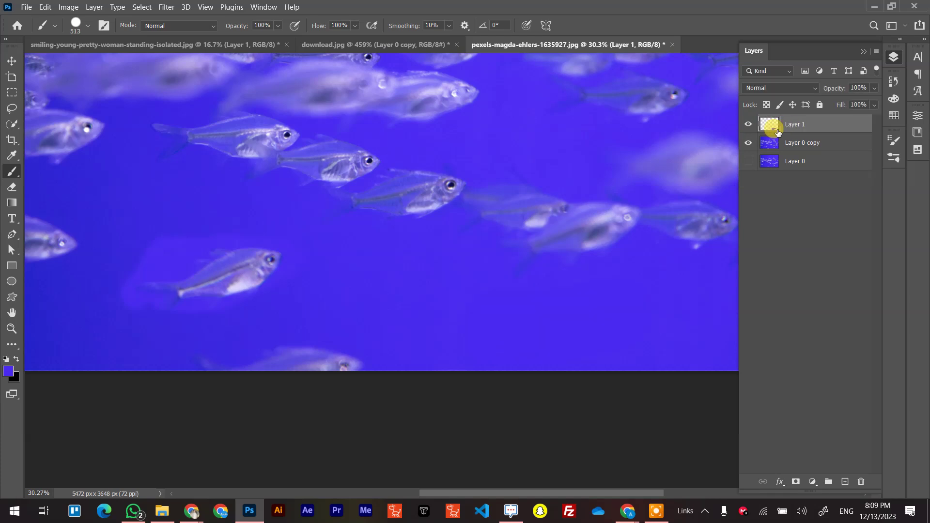
{"action": "left_click", "coordinate": [749, 126]}
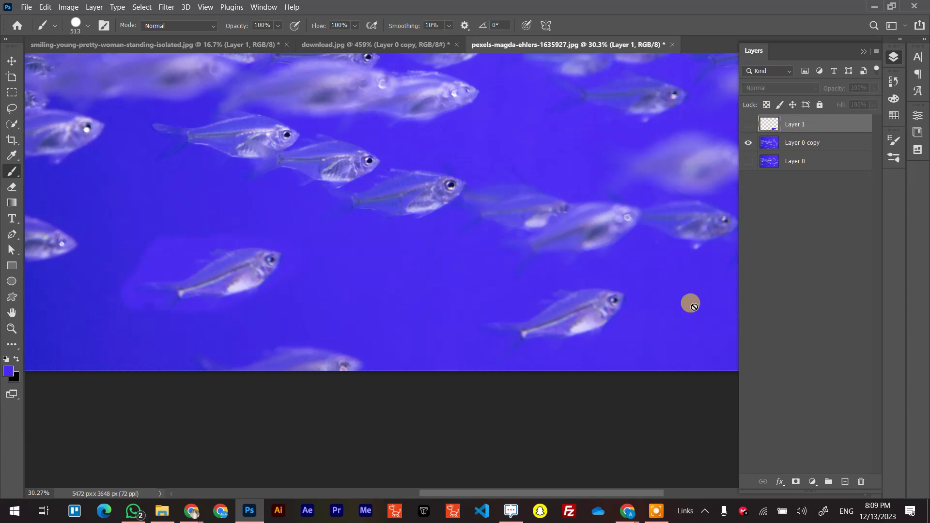
{"action": "left_click", "coordinate": [455, 295]}
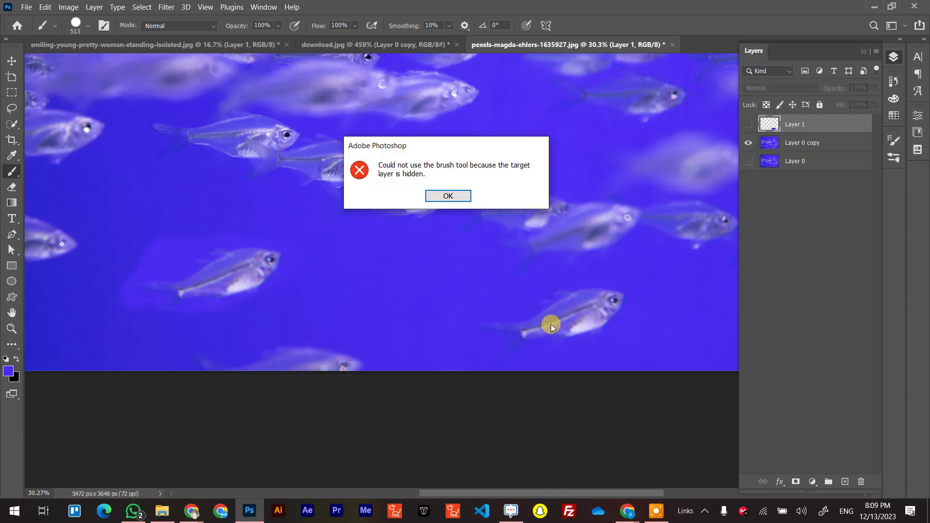
{"action": "left_click", "coordinate": [448, 196]}
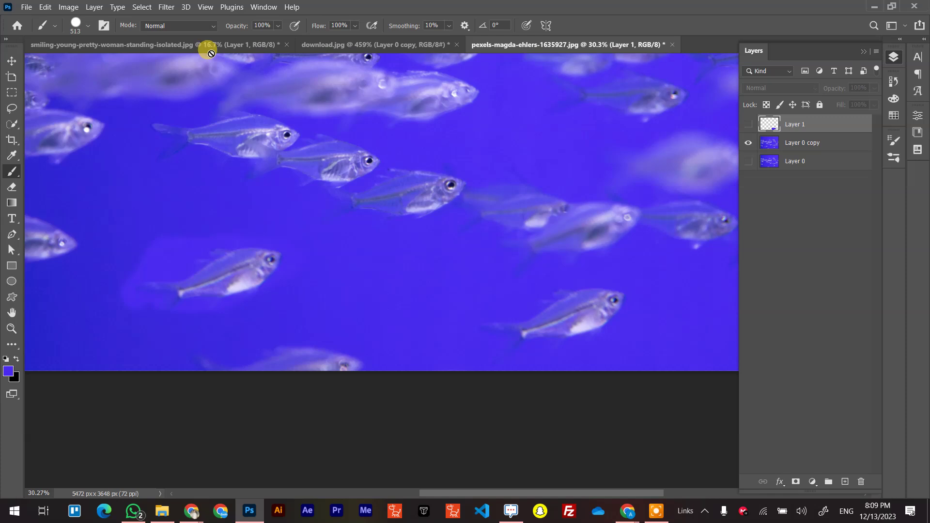
Step: Set up a Save for Web export of smiling-young-pretty-woman-standing-isolated.jpg with the PNG-24 preset
{"action": "key", "text": "v"}
{"action": "left_click", "coordinate": [234, 51]}
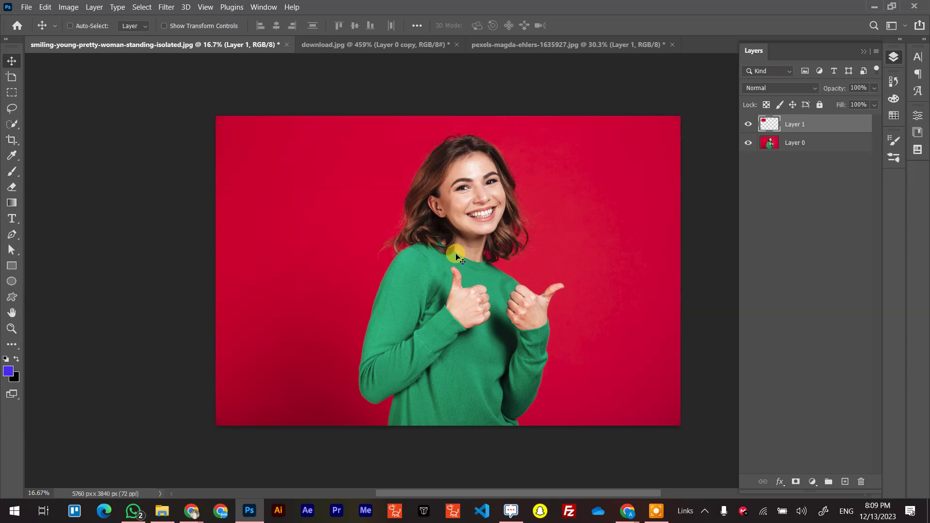
{"action": "key", "text": "ctrl+alt+shift+s"}
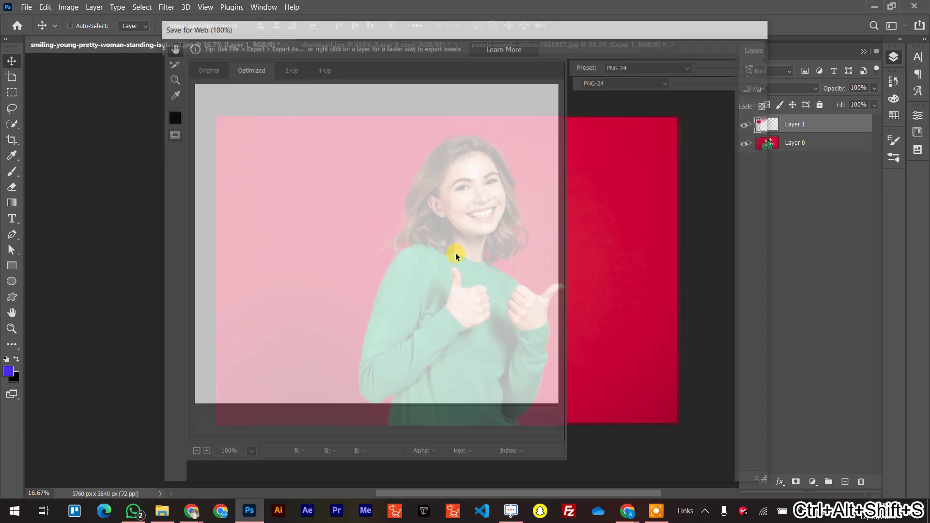
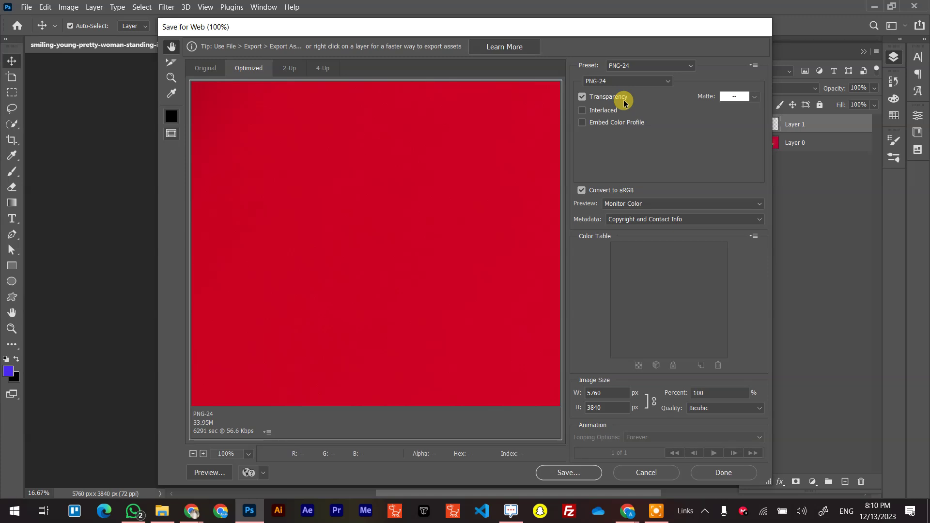
{"action": "left_click", "coordinate": [688, 66]}
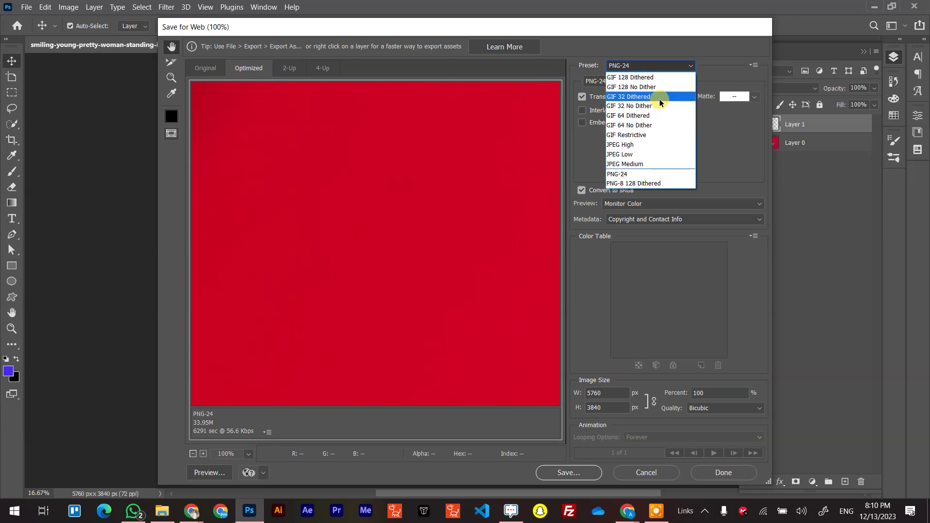
{"action": "left_click", "coordinate": [652, 174]}
Step: Save the optimized PNG to the Desktop with the file name 1
{"action": "left_click", "coordinate": [567, 472]}
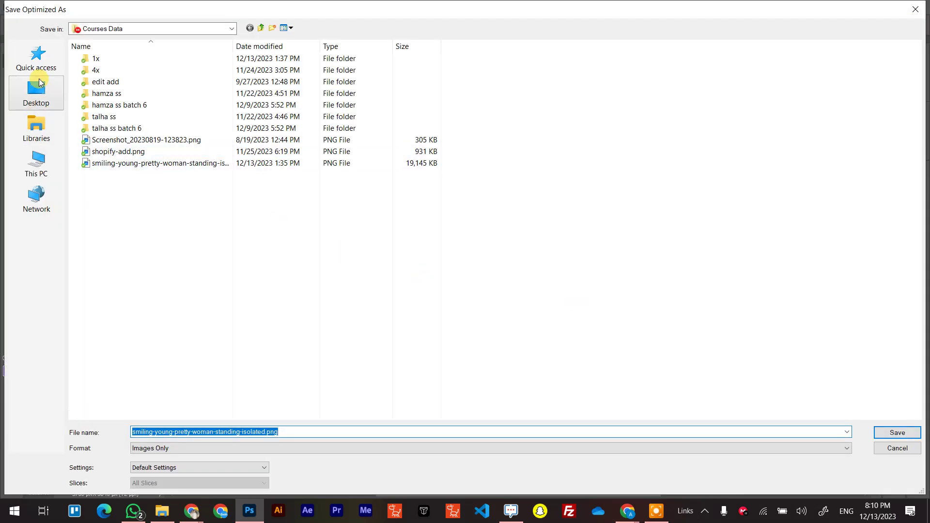
{"action": "left_click", "coordinate": [40, 83]}
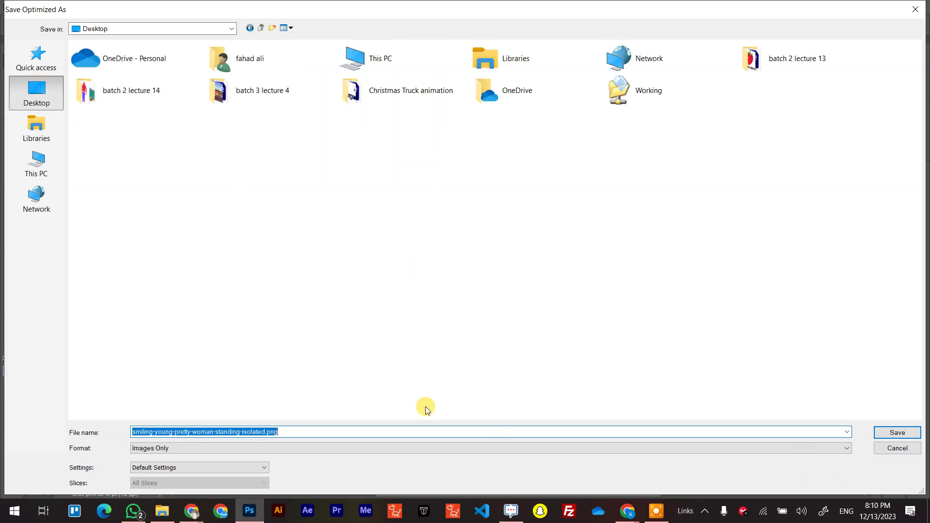
{"action": "left_click", "coordinate": [316, 433]}
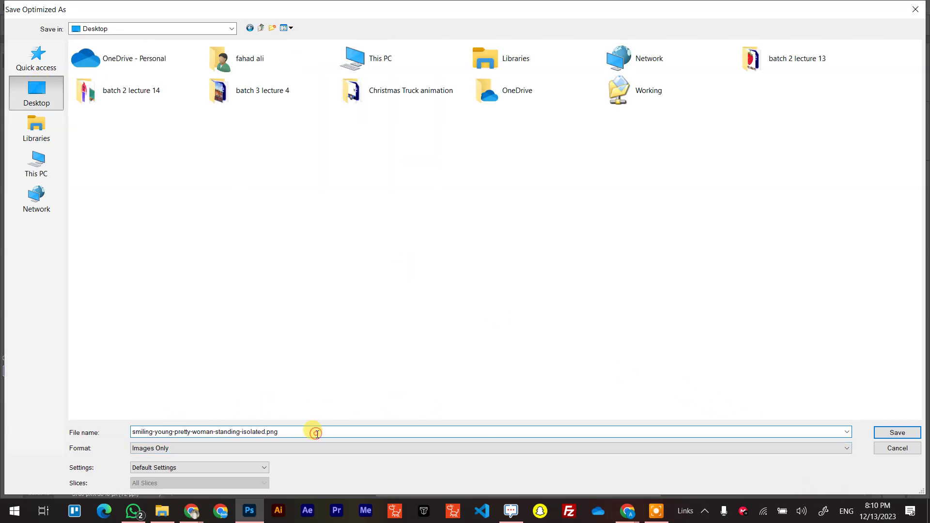
{"action": "key", "text": "ctrl+a"}
{"action": "type", "text": "1"}
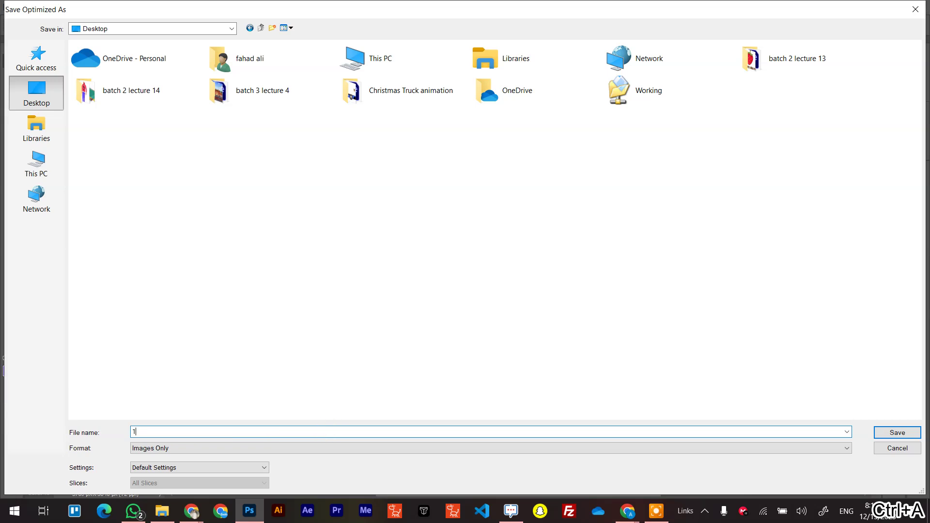
{"action": "left_click", "coordinate": [897, 432]}
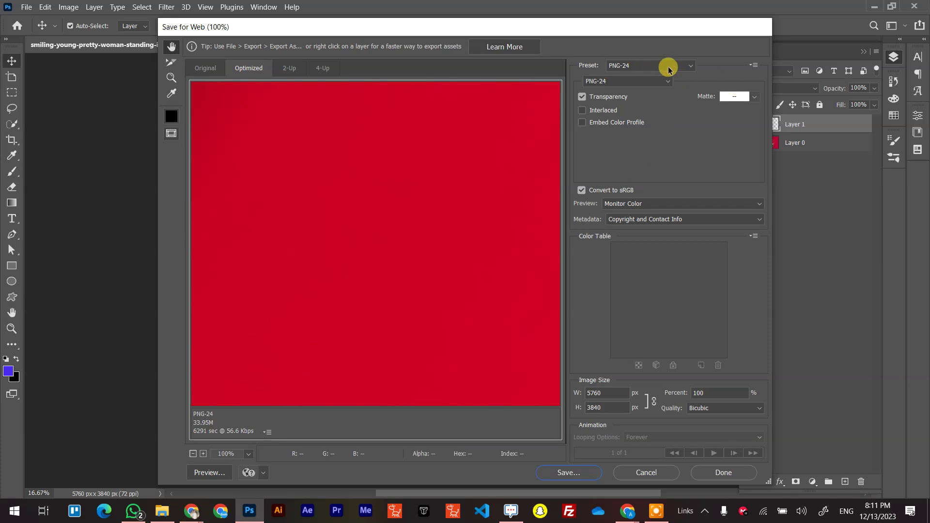
{"action": "key", "text": "Escape"}
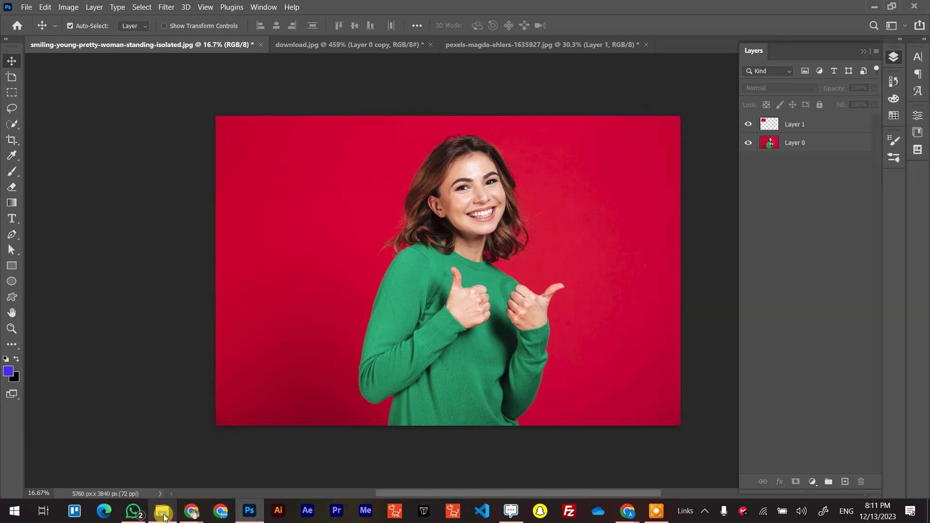
Step: Show the desktop and view the exported 1.png in the image viewer before closing it
{"action": "key", "text": "super+d"}
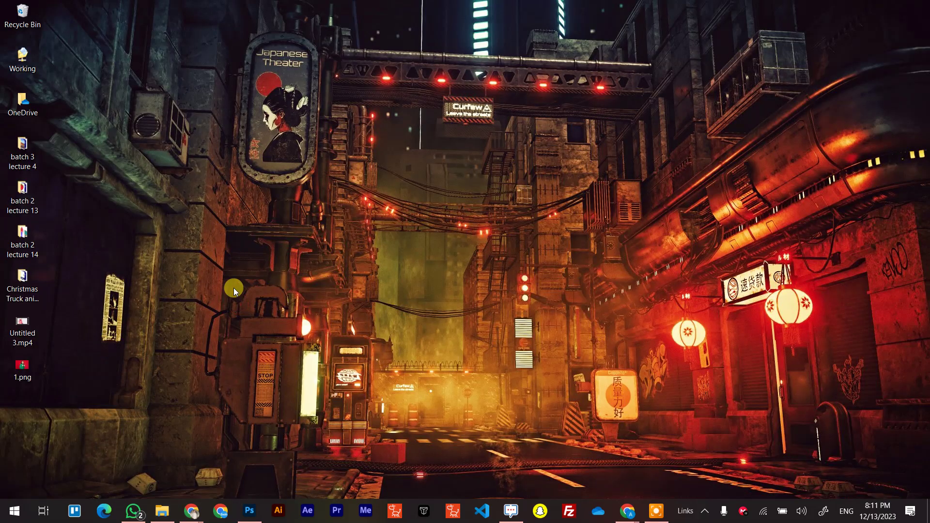
{"action": "left_click", "coordinate": [27, 373]}
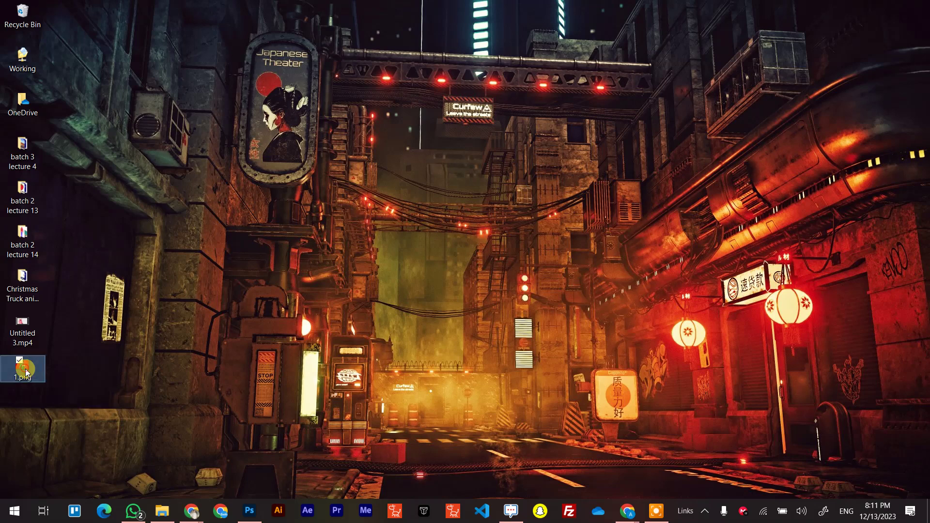
{"action": "double_click", "coordinate": [26, 373]}
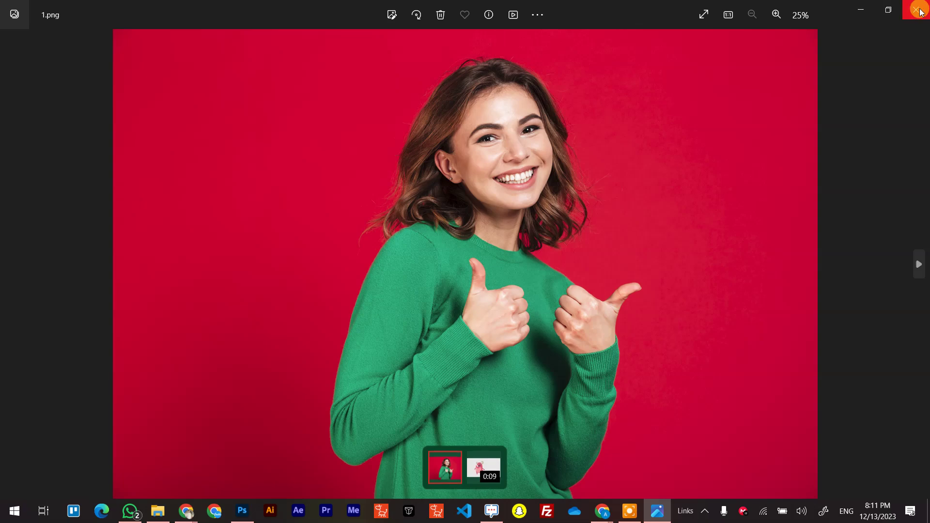
{"action": "key", "text": "alt+F4"}
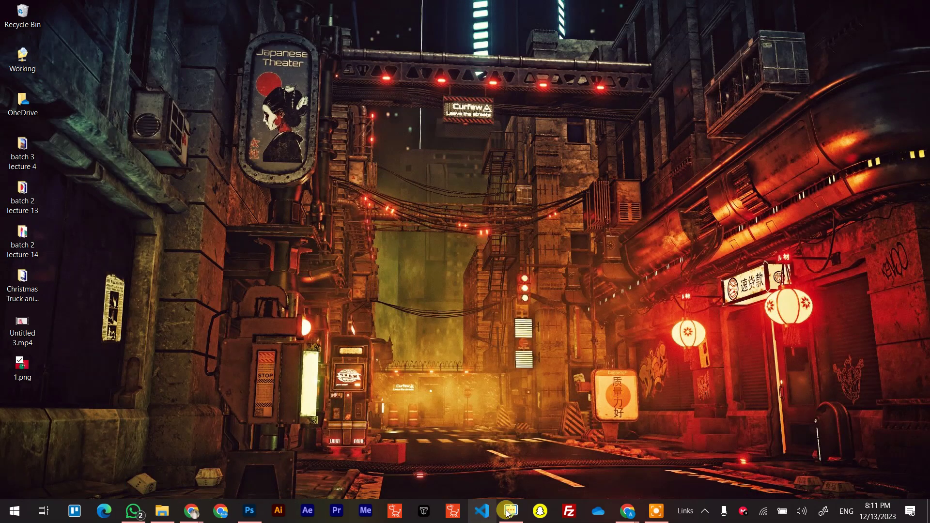
Step: Switch back to Photoshop and review the Save for Web (Legacy) export settings without saving
{"action": "left_click", "coordinate": [248, 510]}
{"action": "left_click", "coordinate": [26, 7]}
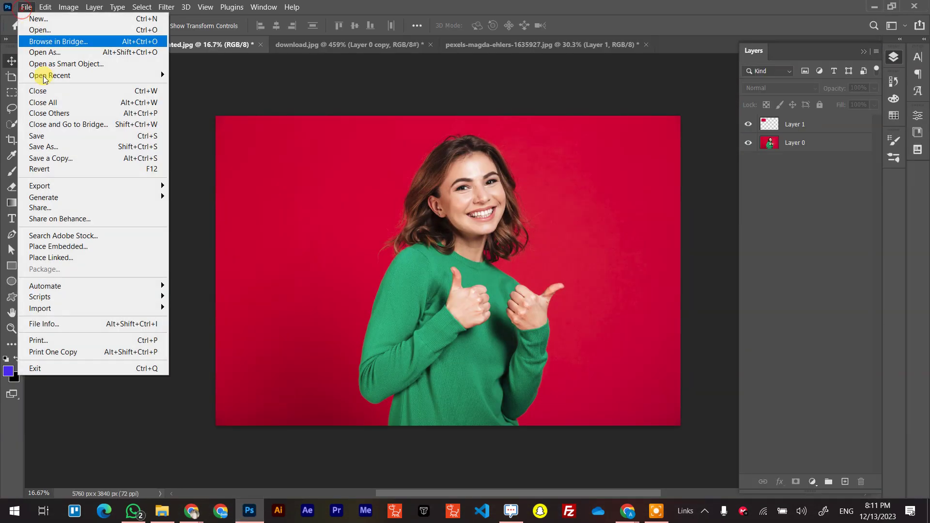
{"action": "mouse_move", "coordinate": [111, 186]}
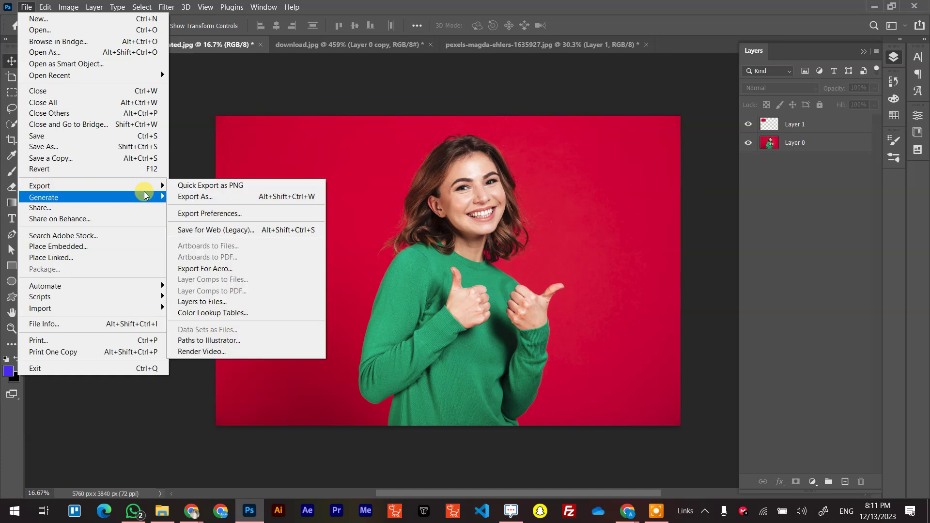
{"action": "left_click", "coordinate": [232, 229]}
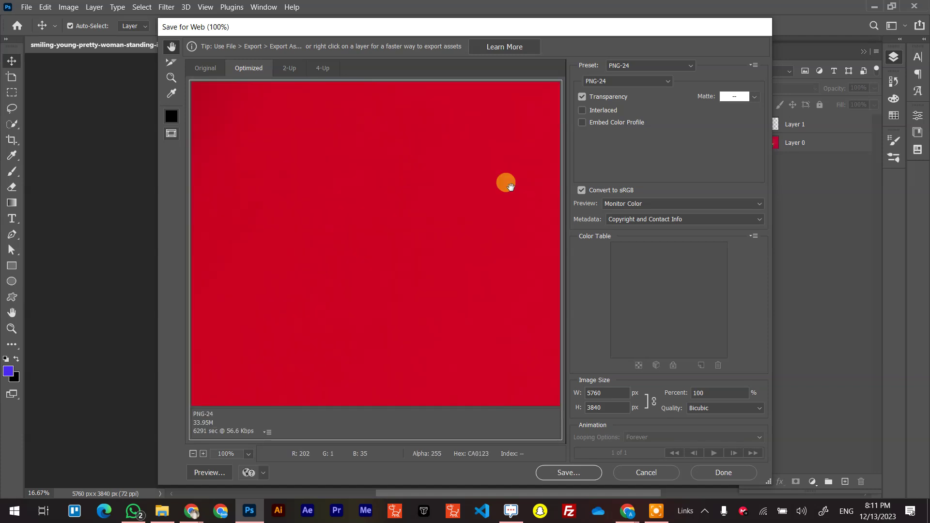
{"action": "left_click", "coordinate": [646, 474]}
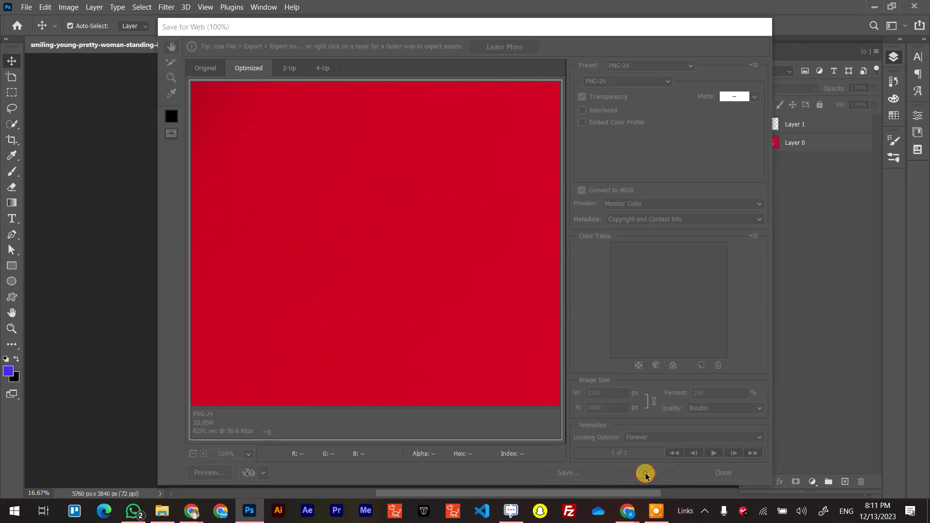
Step: Close smiling-young-pretty-woman-standing-isolated.jpg and download.jpg without saving their changes
{"action": "left_click", "coordinate": [261, 45]}
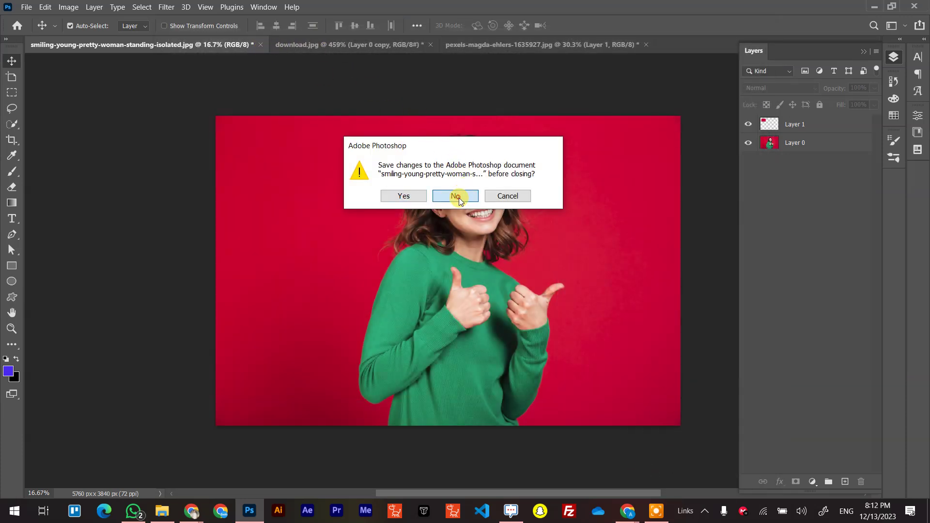
{"action": "left_click", "coordinate": [458, 198]}
{"action": "left_click", "coordinate": [184, 44]}
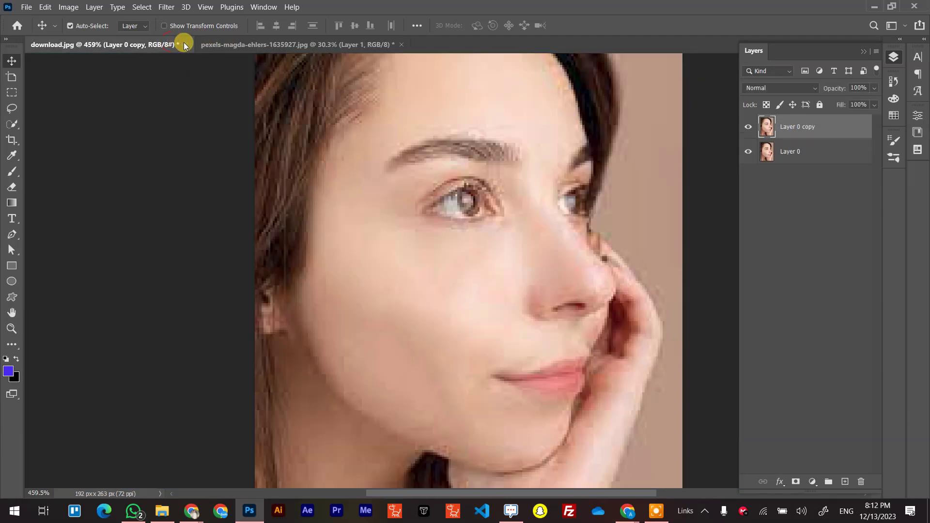
{"action": "left_click", "coordinate": [185, 44]}
{"action": "left_click", "coordinate": [458, 194]}
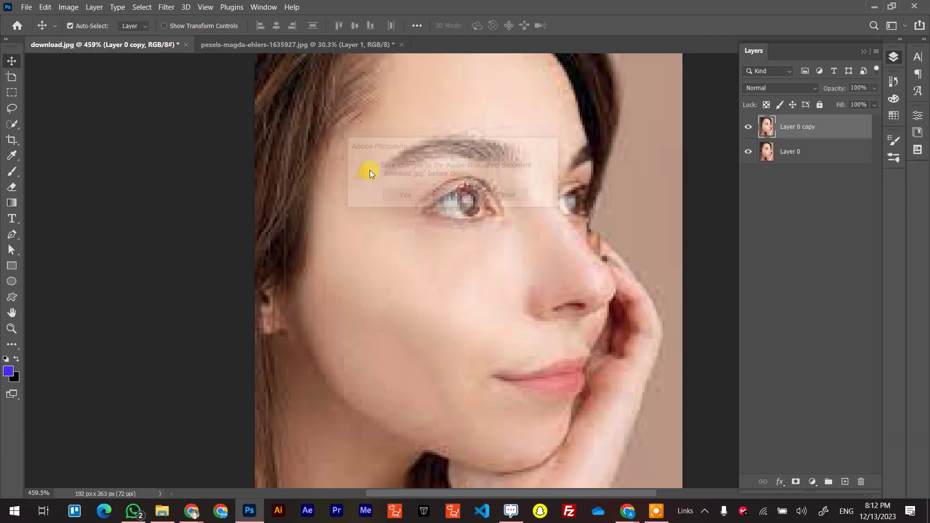
Step: Close pexels-magda-ehlers-1635927.jpg without saving its changes
{"action": "left_click", "coordinate": [232, 45]}
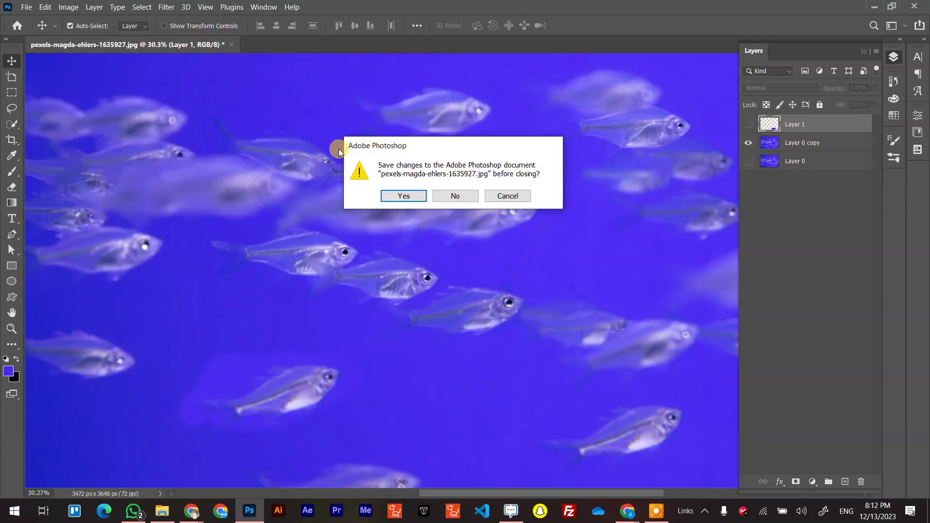
{"action": "left_click", "coordinate": [455, 196]}
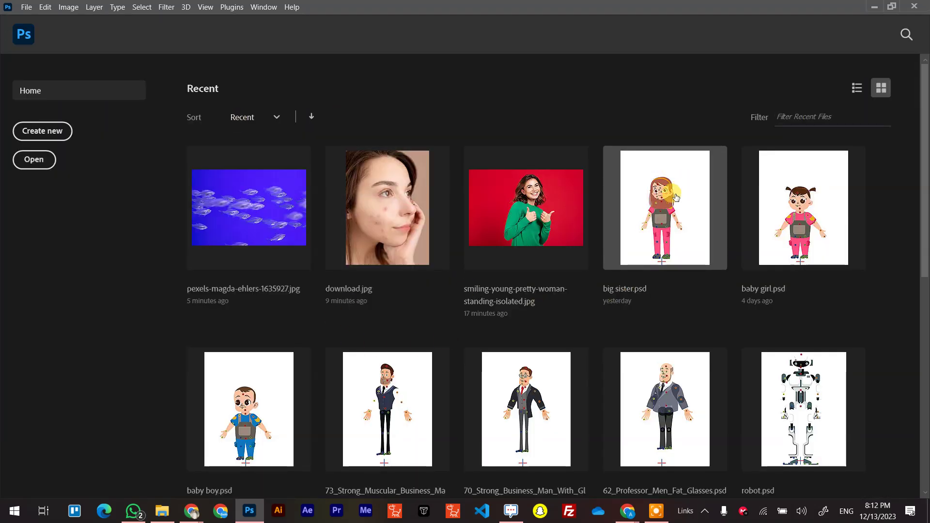
Step: Open the recent file big sister.psd and dismiss the Discover window covering the character
{"action": "left_click", "coordinate": [650, 190]}
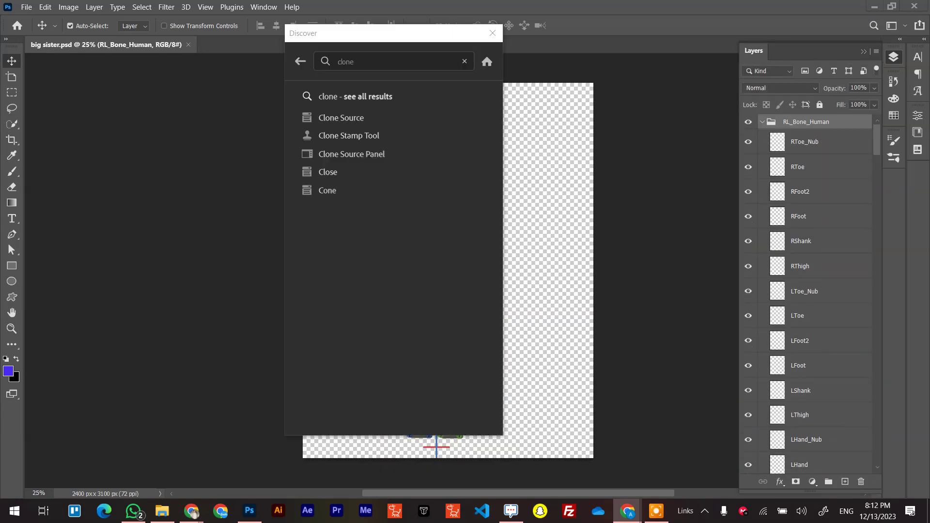
{"action": "left_click", "coordinate": [493, 33]}
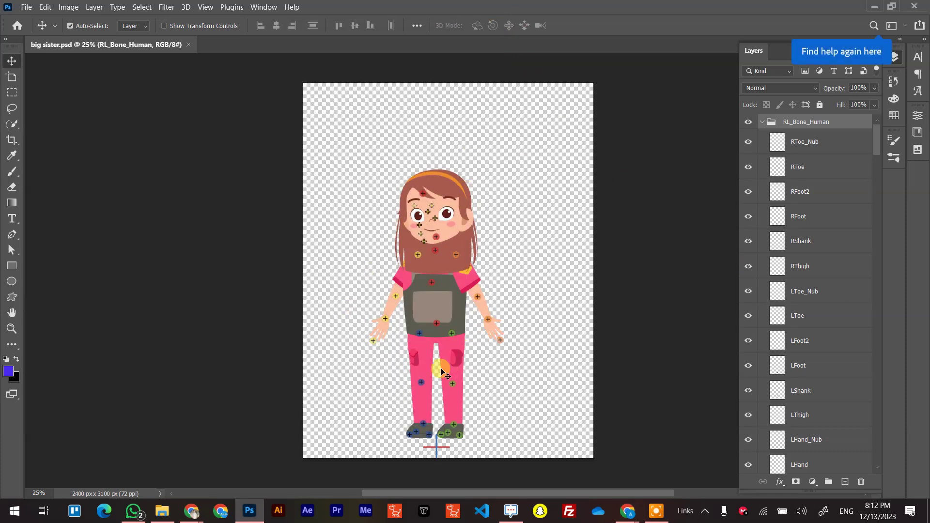
{"action": "scroll", "coordinate": [442, 372], "scroll_direction": "up", "scroll_amount": 2}
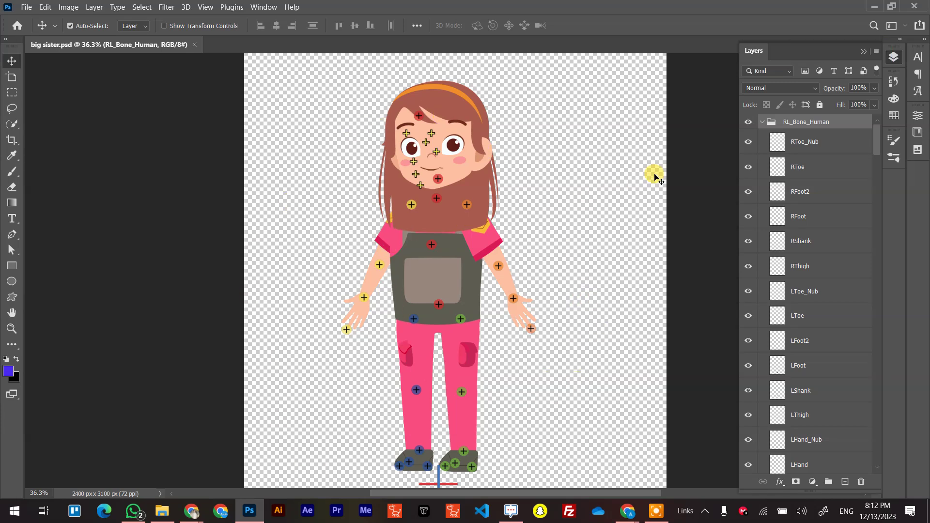
Step: Collapse the RL_Bone_Human, RL_TalkingHead and RL_Image groups to view the character file's top-level layer structure
{"action": "left_click", "coordinate": [762, 122]}
{"action": "left_click", "coordinate": [761, 152]}
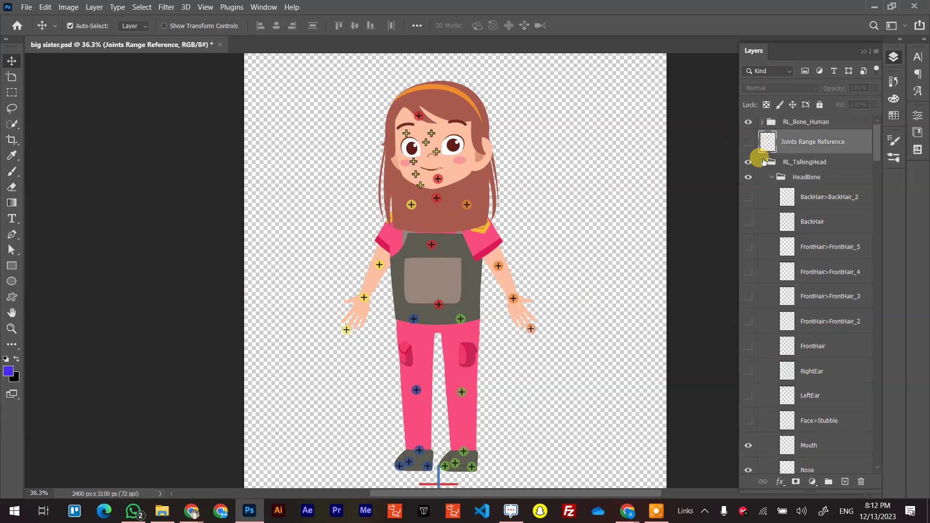
{"action": "left_click", "coordinate": [763, 162]}
{"action": "left_click", "coordinate": [760, 177]}
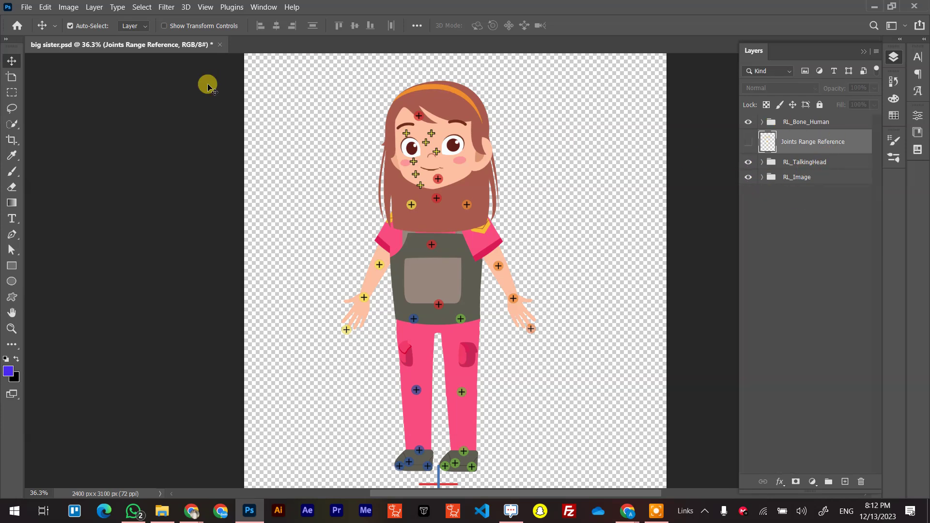
{"action": "left_click", "coordinate": [183, 161]}
Step: Create a new 1459 x 985 px document at 72 ppi with a white background
{"action": "key", "text": "ctrl+n"}
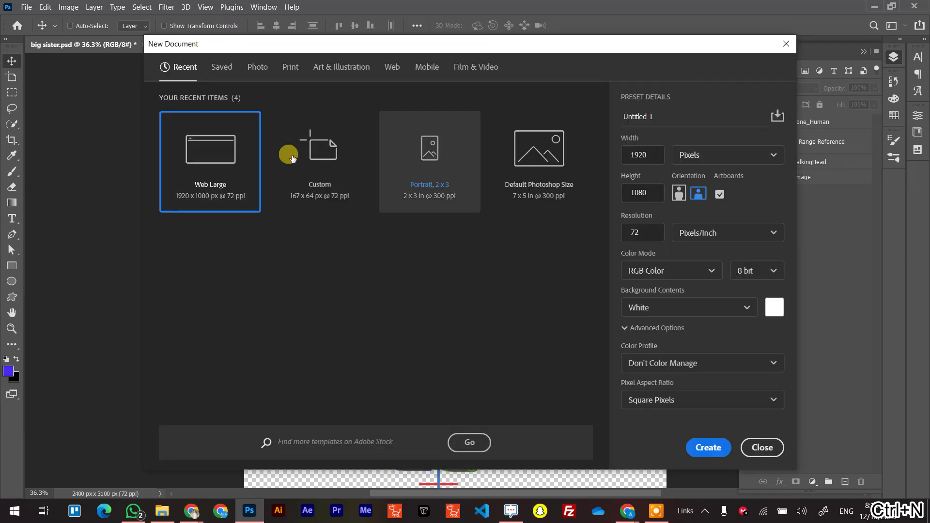
{"action": "left_click", "coordinate": [220, 169]}
{"action": "double_click", "coordinate": [219, 168]}
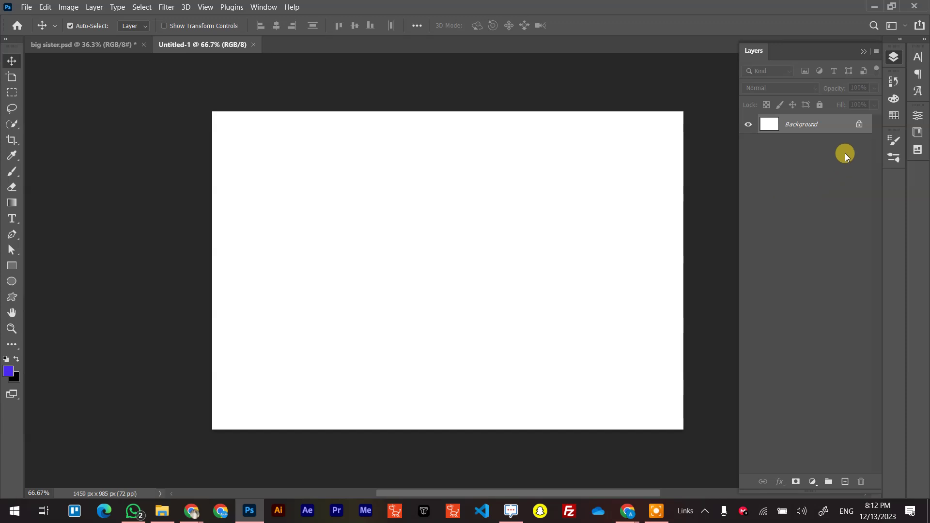
Step: Replace the locked white background with a new empty layer, deleting the unlocked white one
{"action": "left_click", "coordinate": [865, 129]}
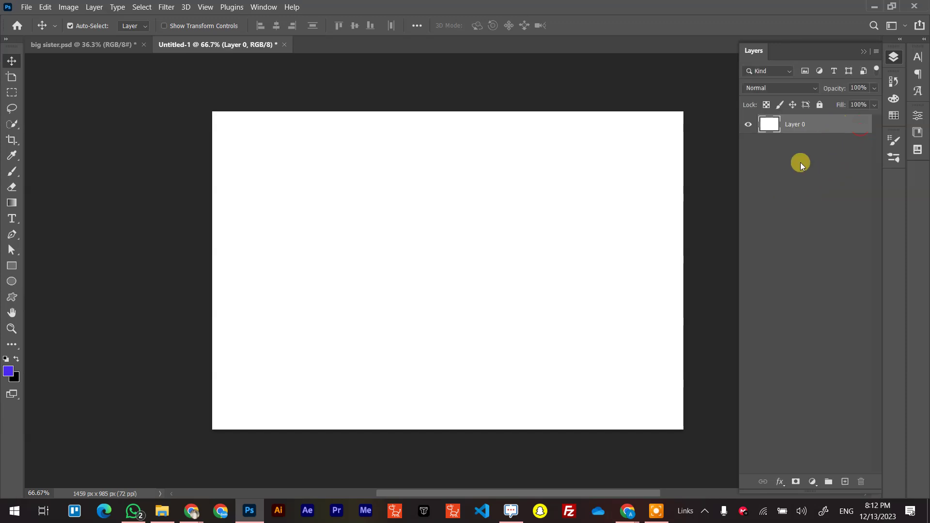
{"action": "left_click", "coordinate": [845, 481]}
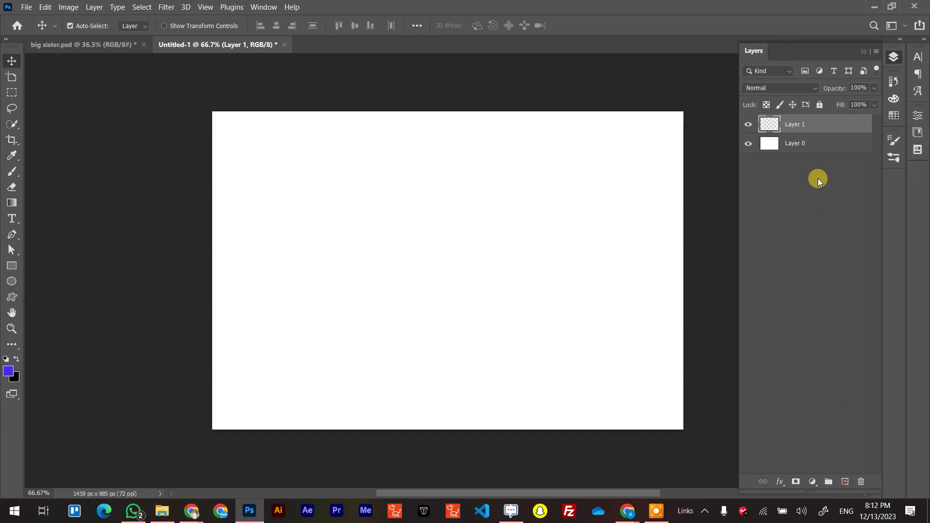
{"action": "left_click_drag", "start_coordinate": [810, 143], "coordinate": [862, 482]}
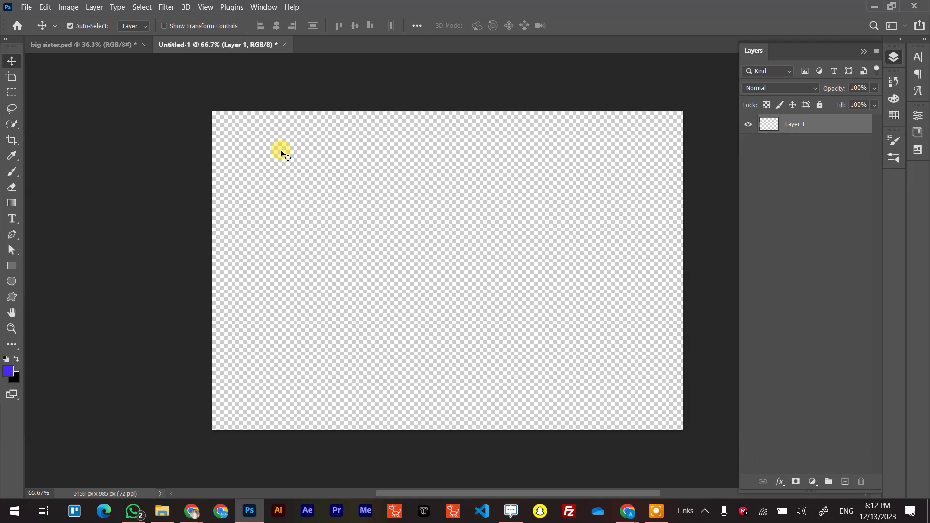
Step: Add a second empty layer above Layer 1 and group the two layers together
{"action": "scroll", "coordinate": [482, 228], "scroll_direction": "up", "scroll_amount": 3}
{"action": "scroll", "coordinate": [447, 256], "scroll_direction": "left", "scroll_amount": 2}
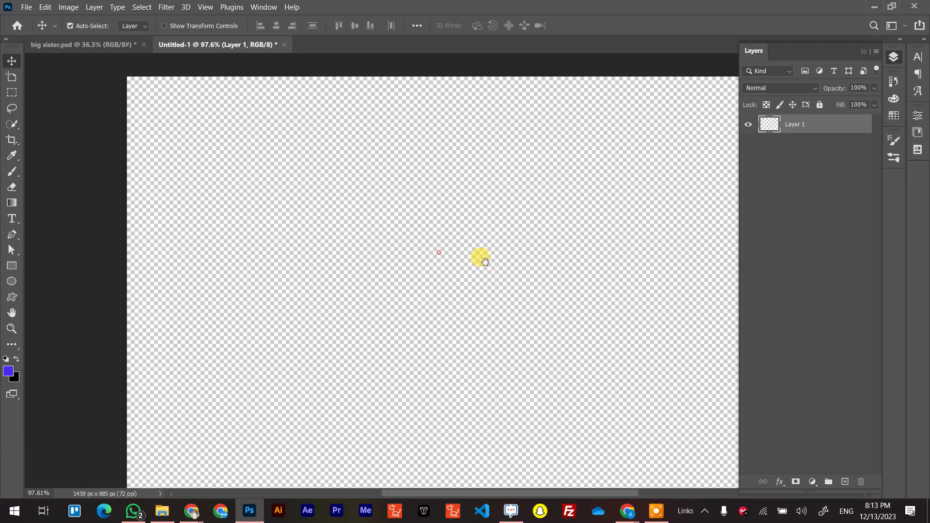
{"action": "left_click", "coordinate": [849, 481]}
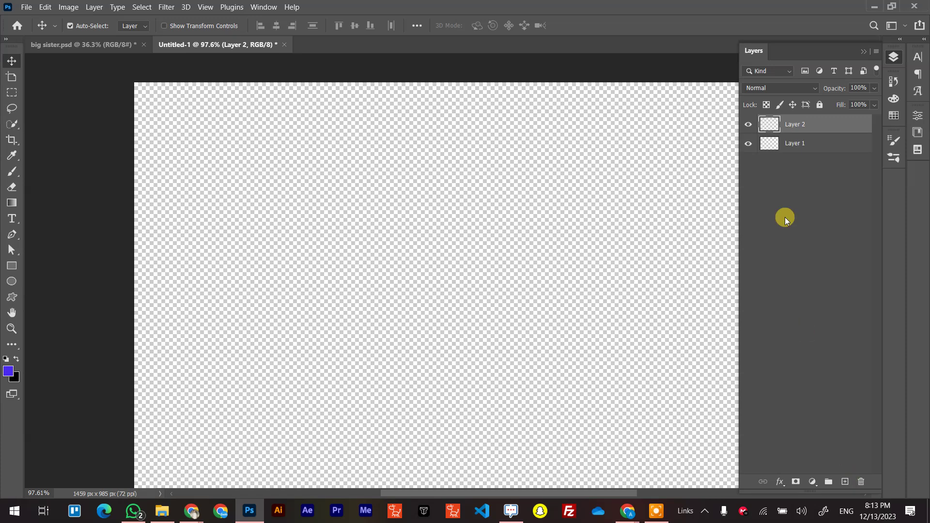
{"action": "left_click", "coordinate": [816, 142]}
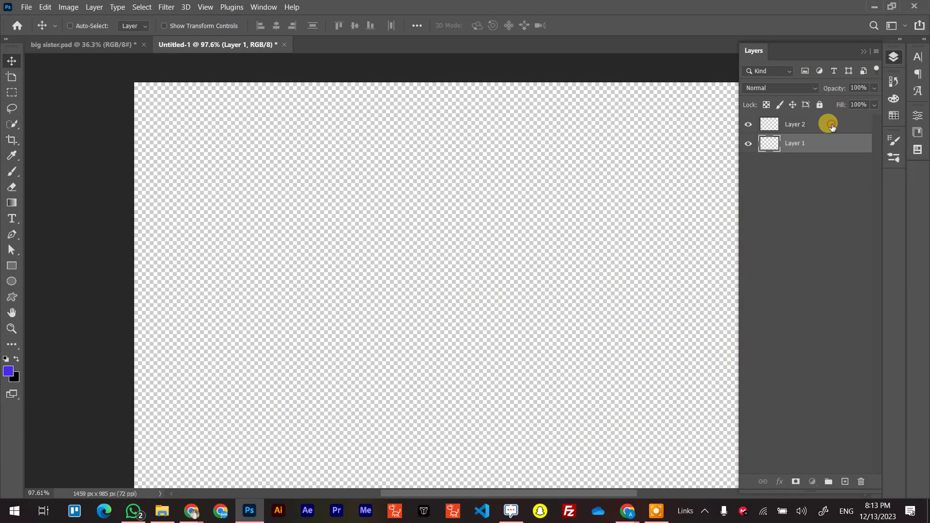
{"action": "left_click", "coordinate": [829, 125], "text": "shift"}
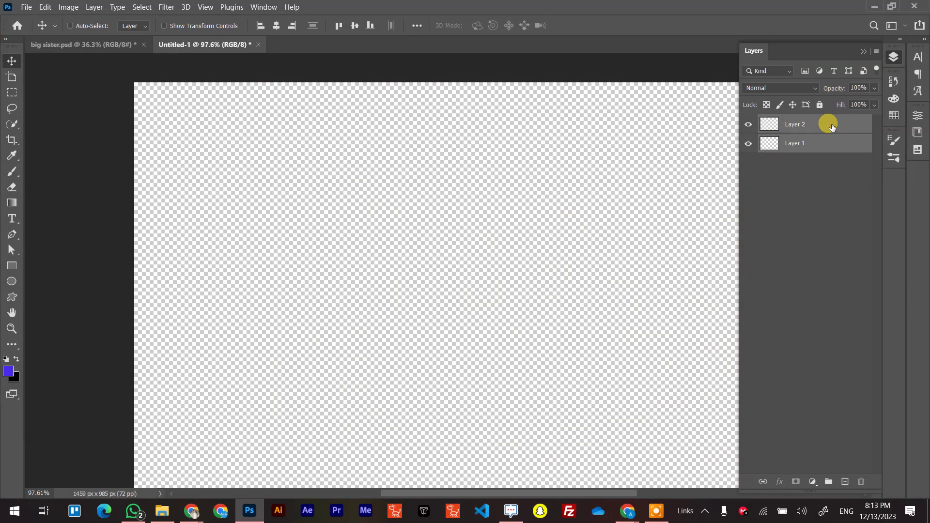
{"action": "key", "text": "ctrl"}
{"action": "key", "text": "ctrl+g"}
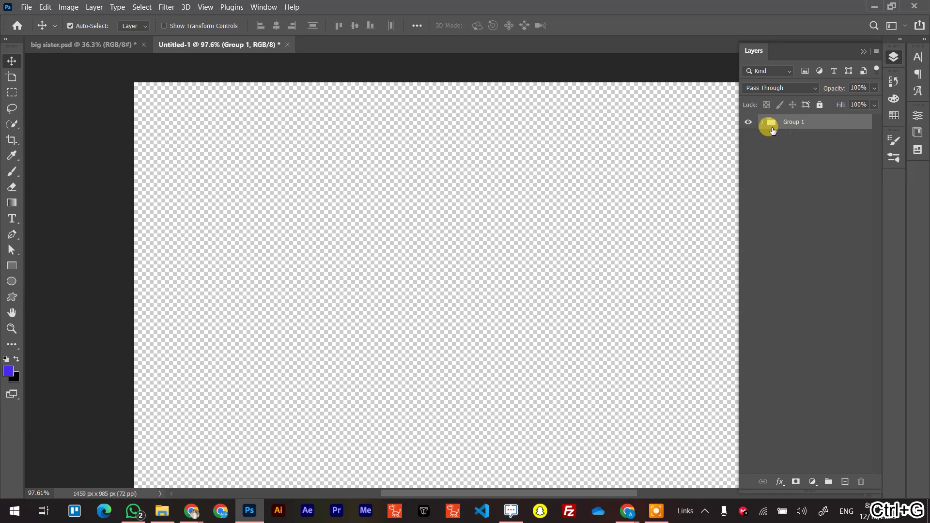
Step: Check the two layers inside the new group and rename the group to Hand
{"action": "left_click", "coordinate": [761, 122]}
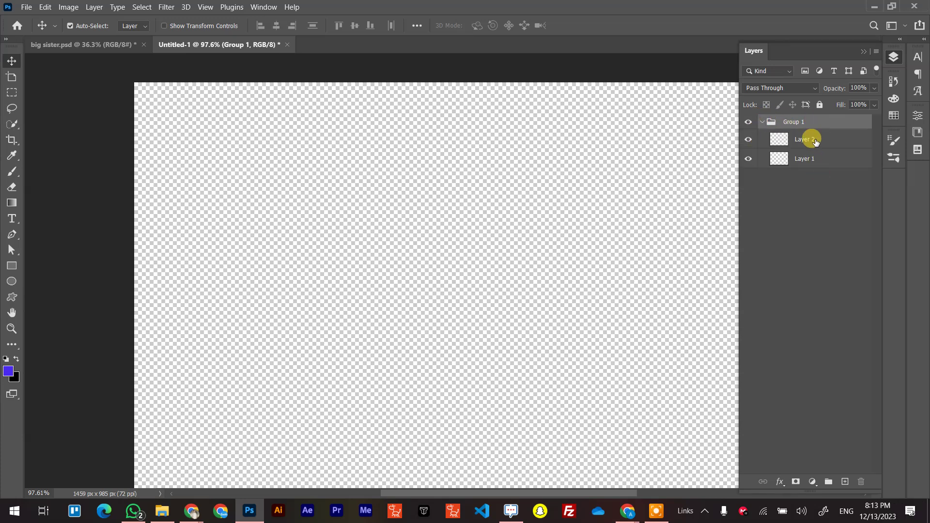
{"action": "left_click", "coordinate": [762, 122]}
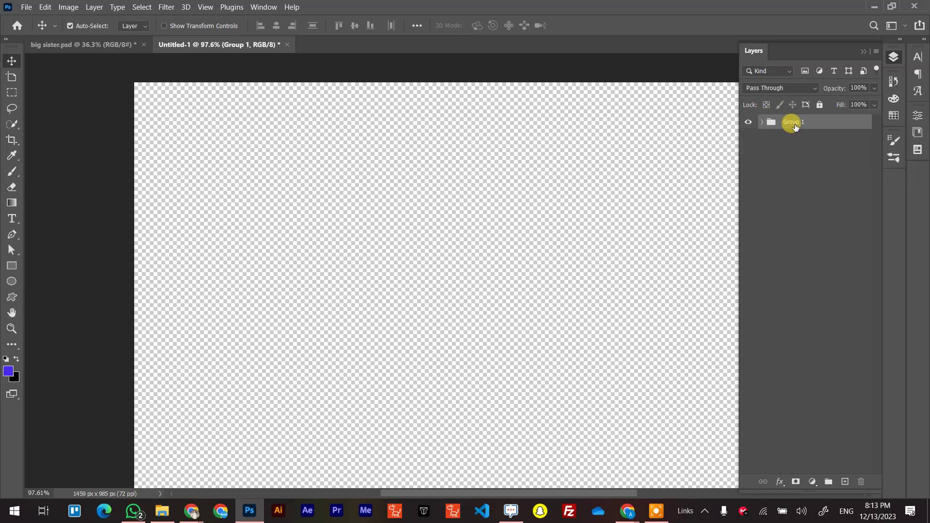
{"action": "double_click", "coordinate": [793, 121]}
{"action": "type", "text": "Hand"}
{"action": "key", "text": "Return"}
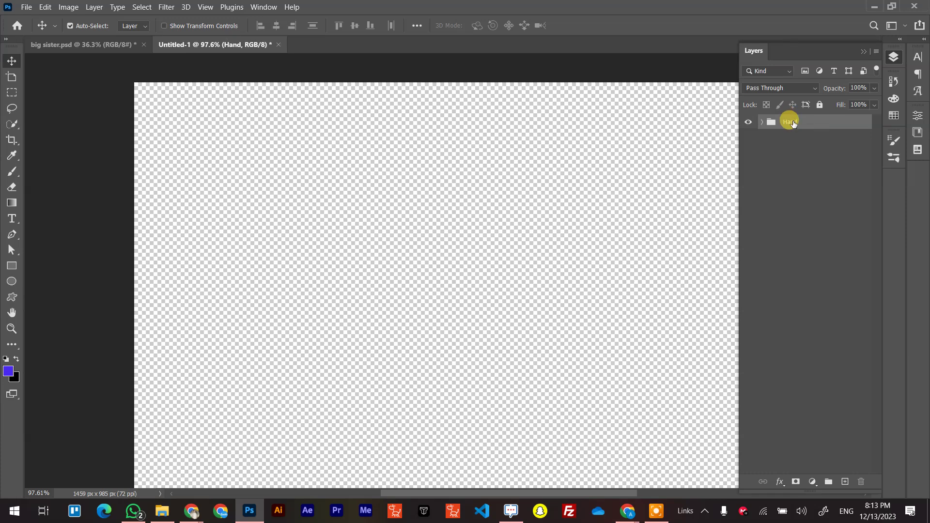
Step: Add two empty layers above the Hand group and group them under the name Hand 2
{"action": "left_click", "coordinate": [846, 482]}
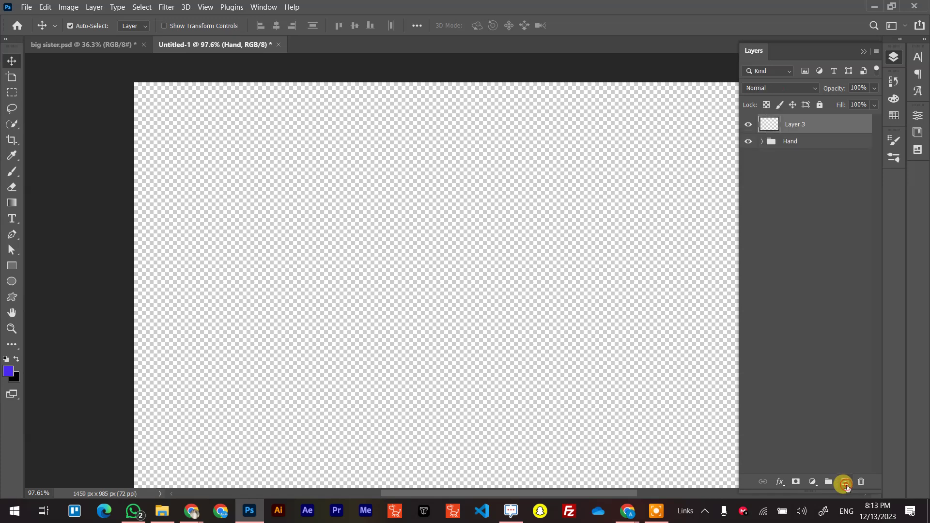
{"action": "left_click", "coordinate": [845, 483]}
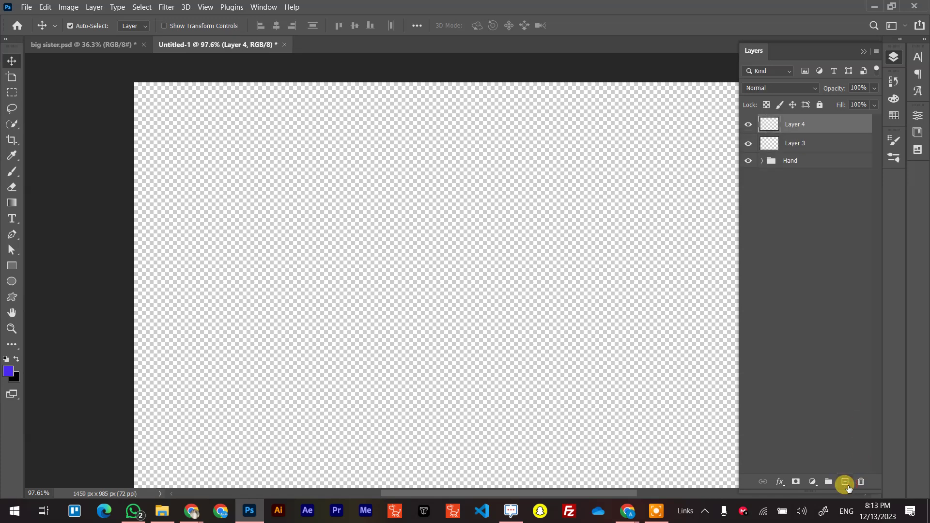
{"action": "left_click", "coordinate": [812, 143], "text": "shift"}
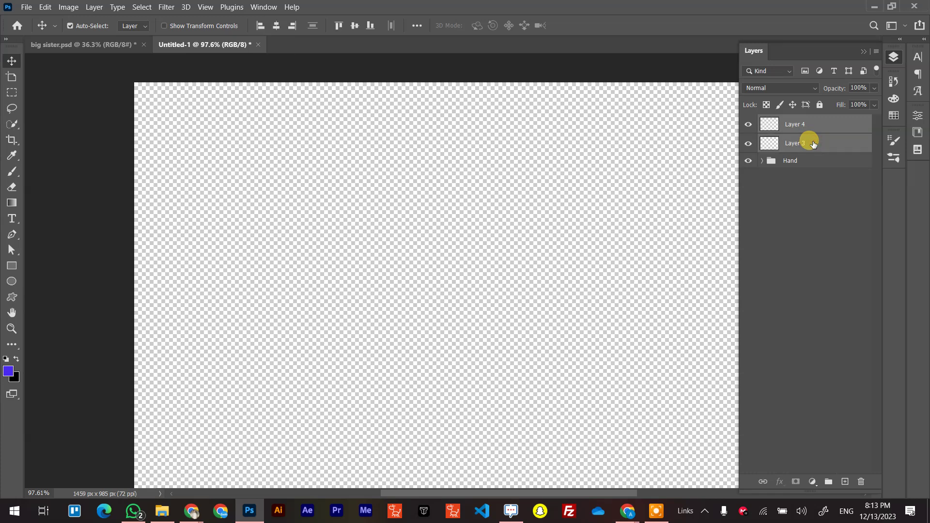
{"action": "key", "text": "ctrl+g"}
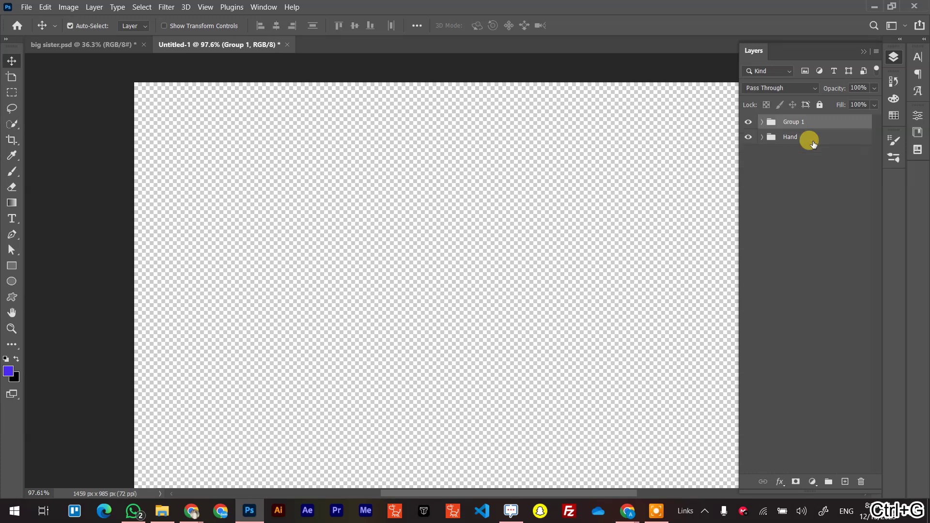
{"action": "double_click", "coordinate": [795, 121]}
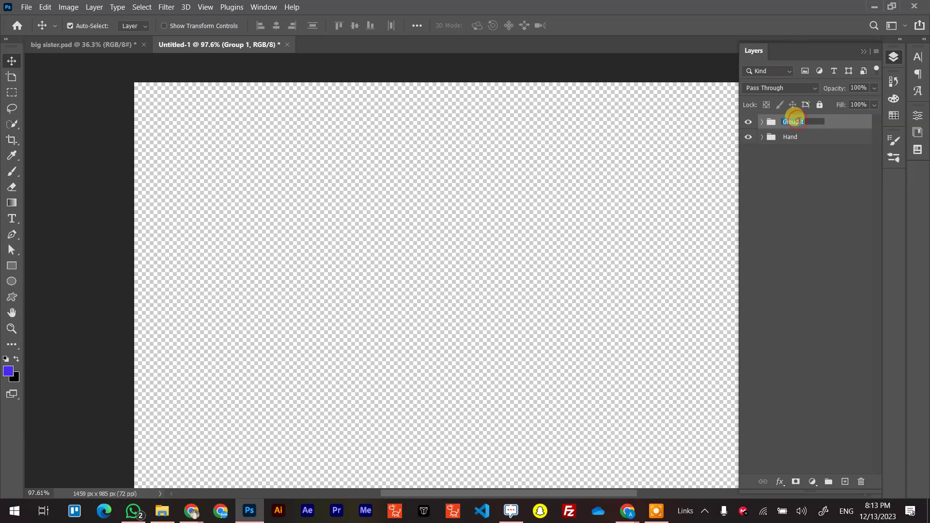
{"action": "type", "text": "Hand"}
{"action": "key", "text": "Return"}
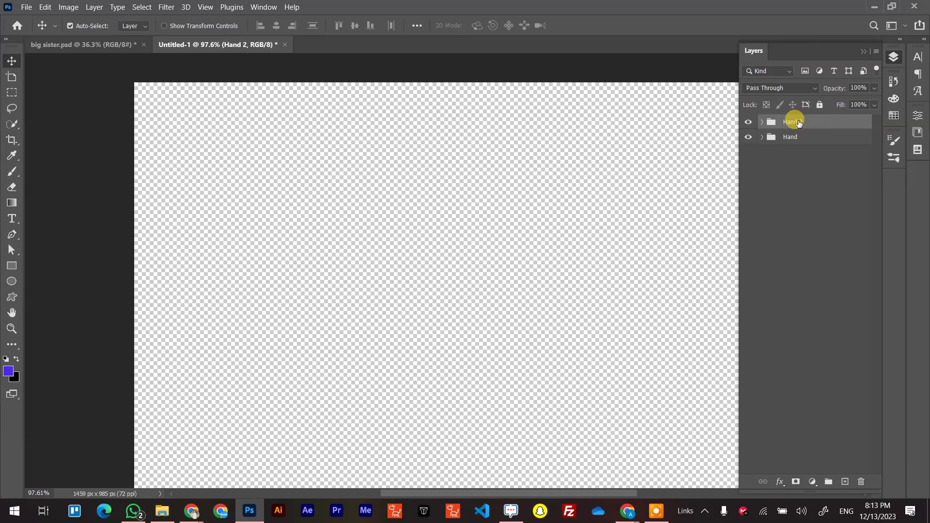
Step: Add an empty layer above the Hand 2 group, place it in its own group named body, and collapse that group
{"action": "left_click", "coordinate": [798, 167]}
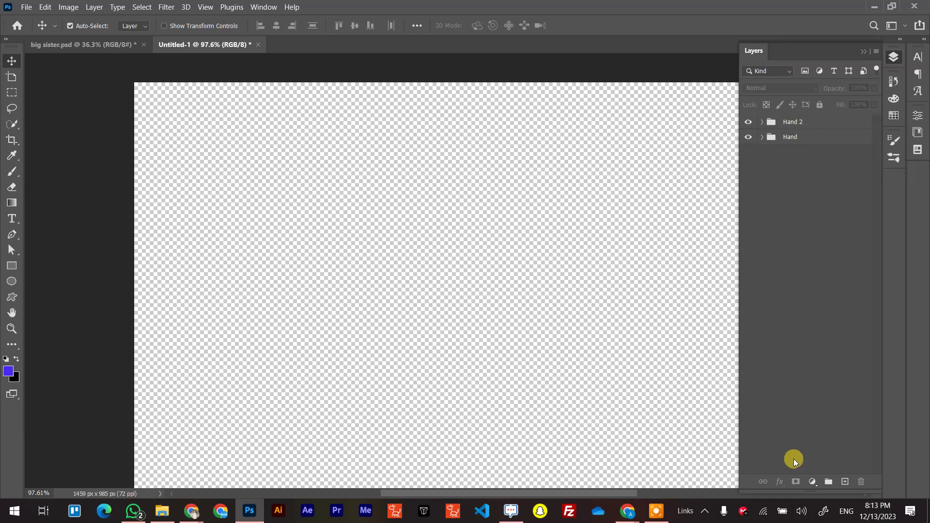
{"action": "left_click", "coordinate": [847, 481]}
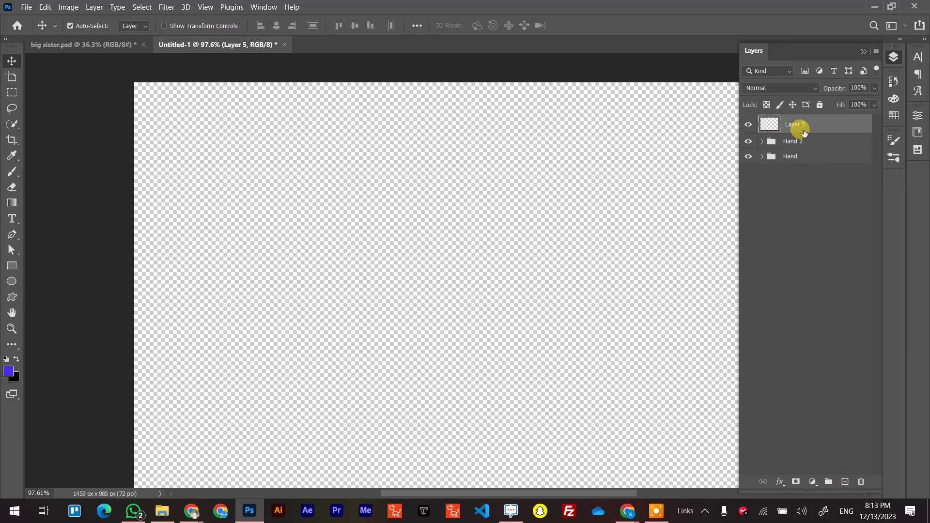
{"action": "key", "text": "ctrl"}
{"action": "key", "text": "ctrl+g"}
{"action": "double_click", "coordinate": [802, 121]}
{"action": "type", "text": "body"}
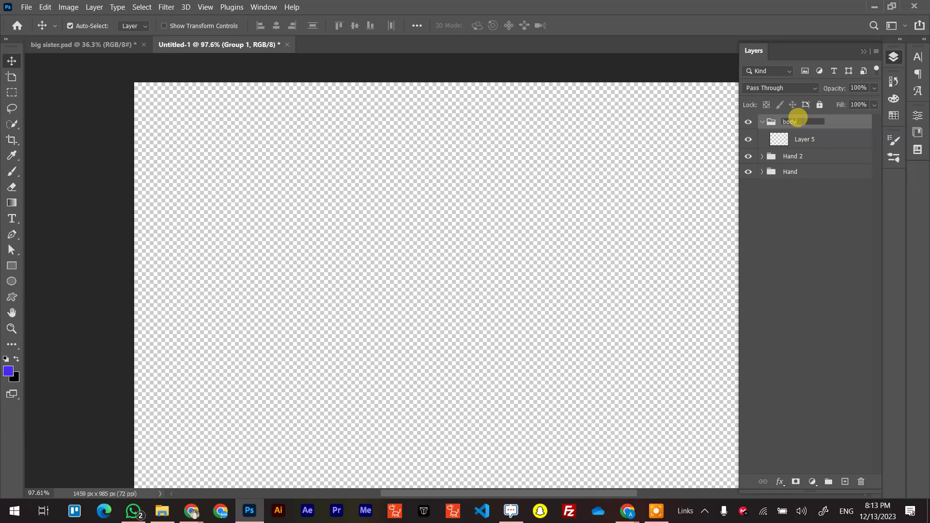
{"action": "key", "text": "Return"}
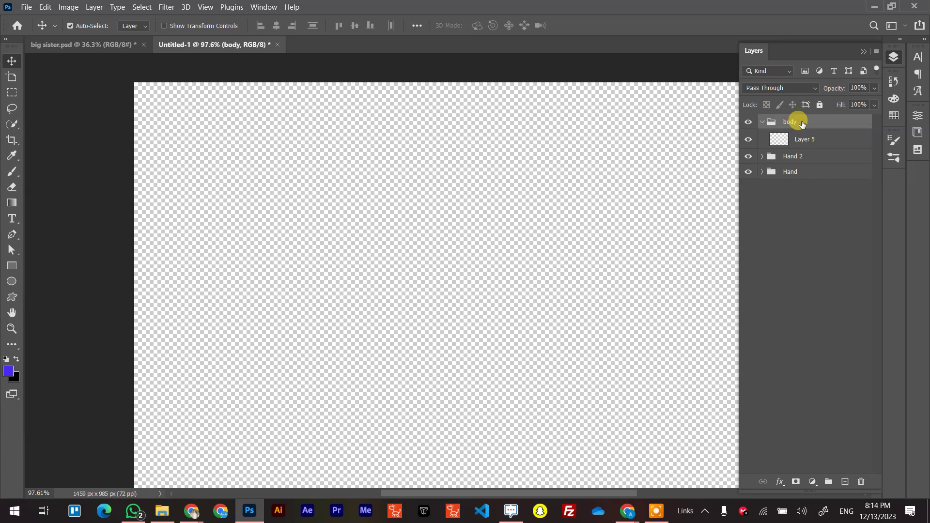
{"action": "left_click", "coordinate": [759, 123]}
{"action": "left_click", "coordinate": [811, 160]}
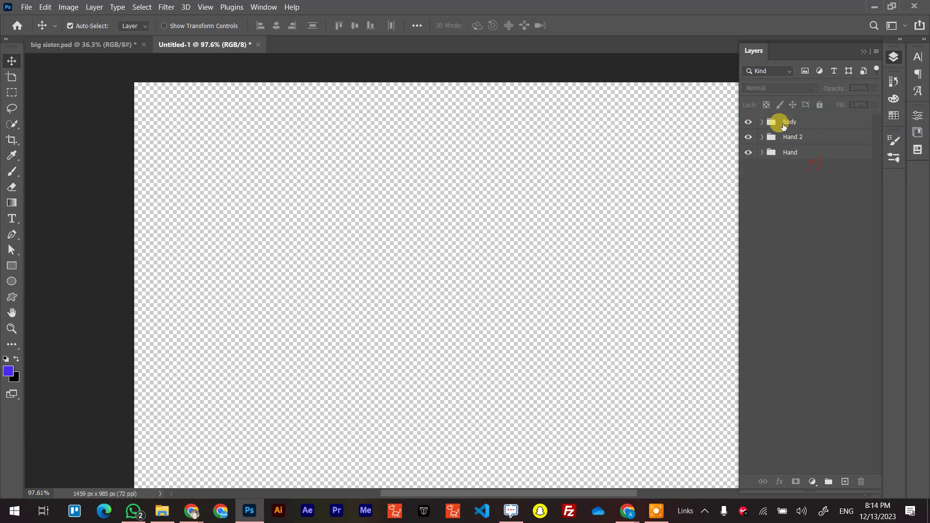
Step: Expand the body, Hand 2 and Hand groups to examine the layers inside each
{"action": "left_click", "coordinate": [762, 123]}
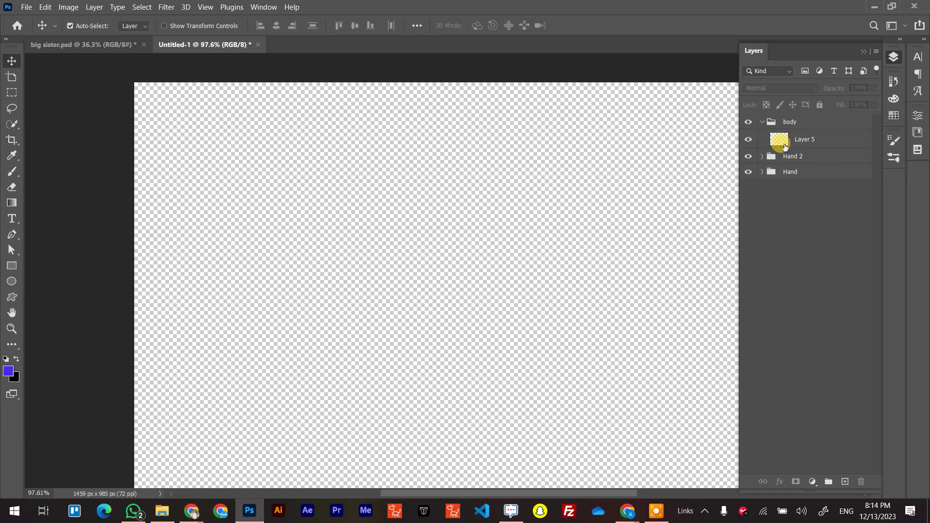
{"action": "left_click", "coordinate": [762, 156]}
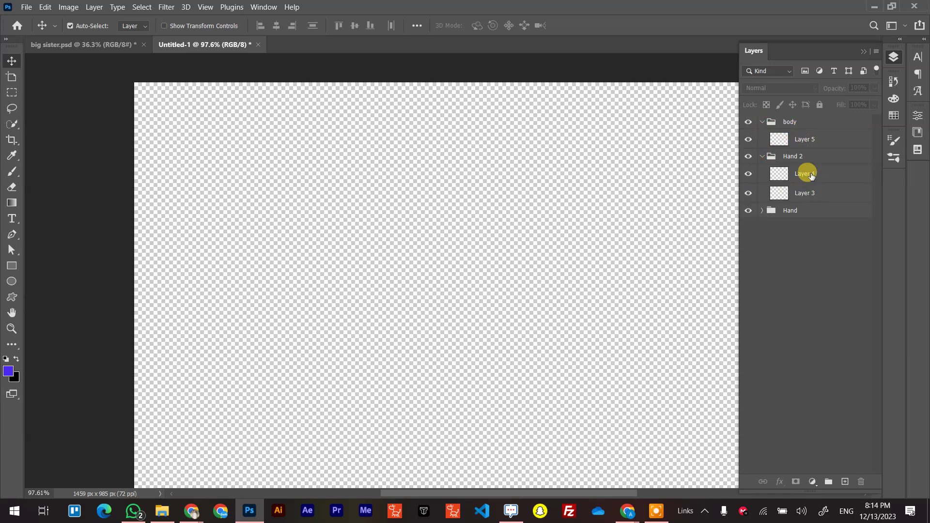
{"action": "left_click", "coordinate": [763, 211]}
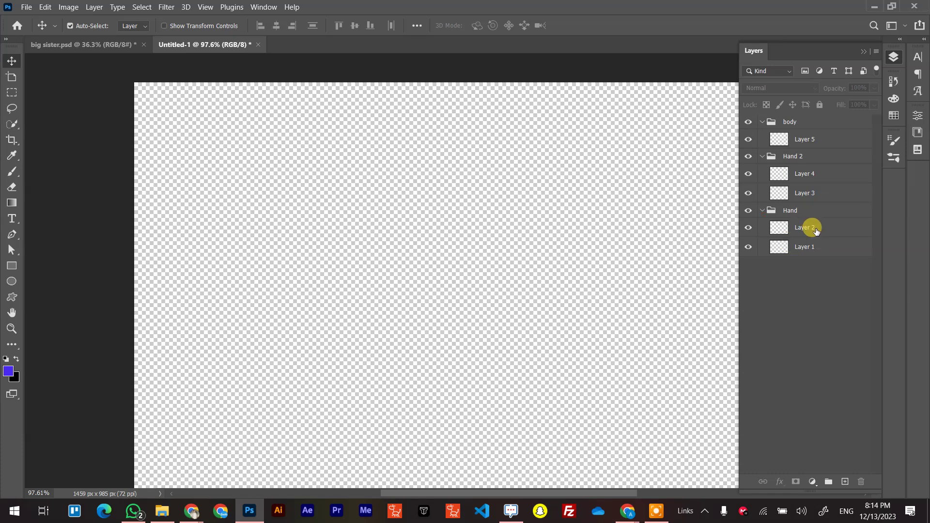
{"action": "left_click", "coordinate": [831, 291]}
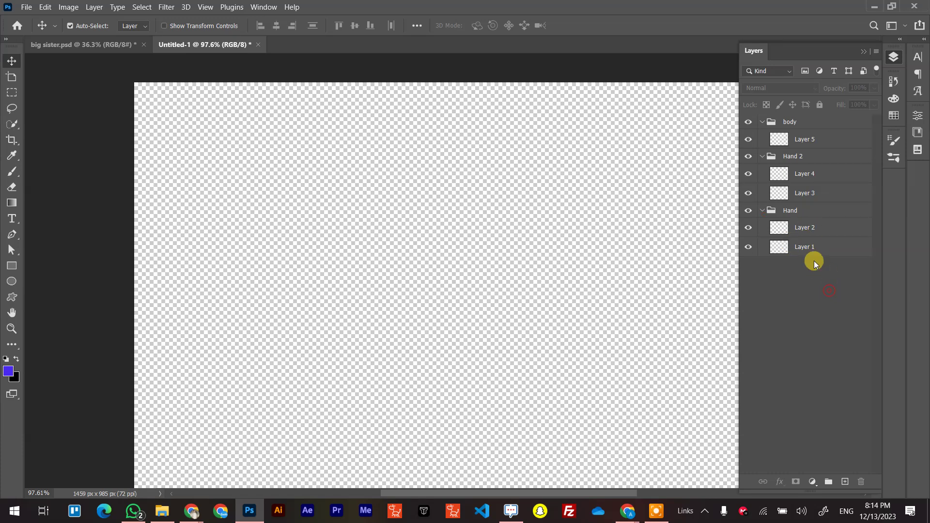
Step: Collapse the body, Hand 2 and Hand groups and expand them again to compare the two hand groups' contents
{"action": "left_click", "coordinate": [763, 157]}
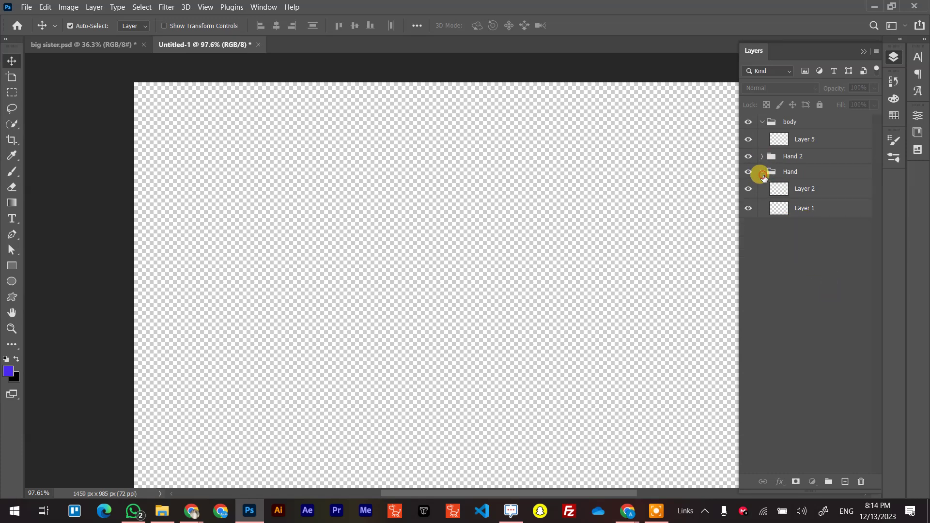
{"action": "left_click", "coordinate": [763, 173]}
{"action": "left_click", "coordinate": [763, 121]}
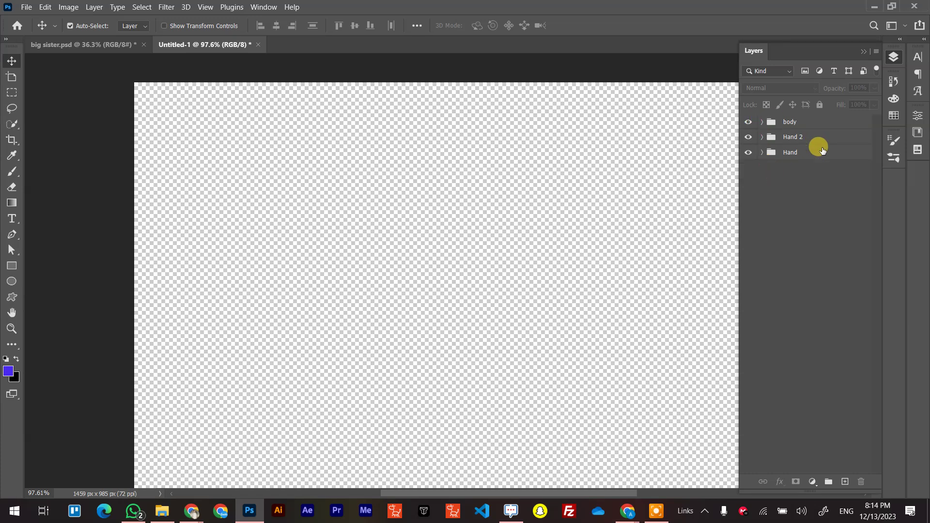
{"action": "left_click", "coordinate": [763, 122]}
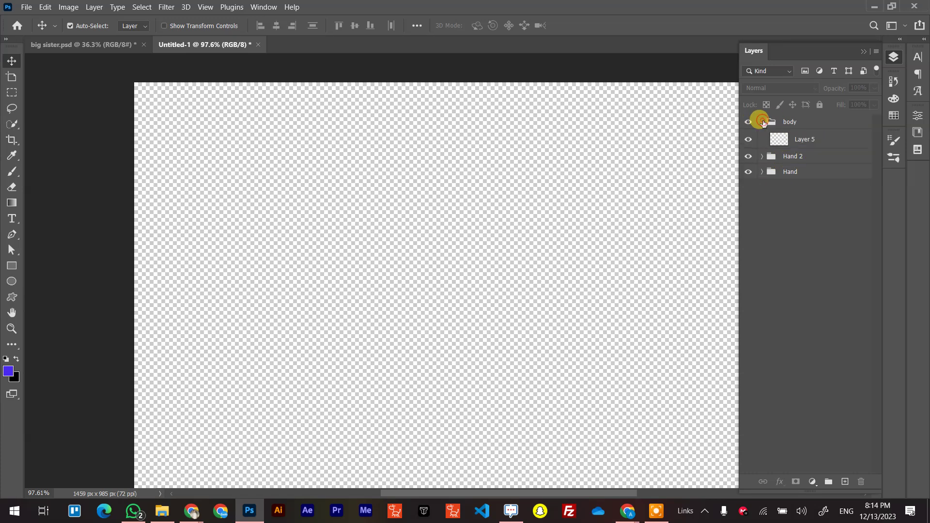
{"action": "left_click", "coordinate": [762, 156]}
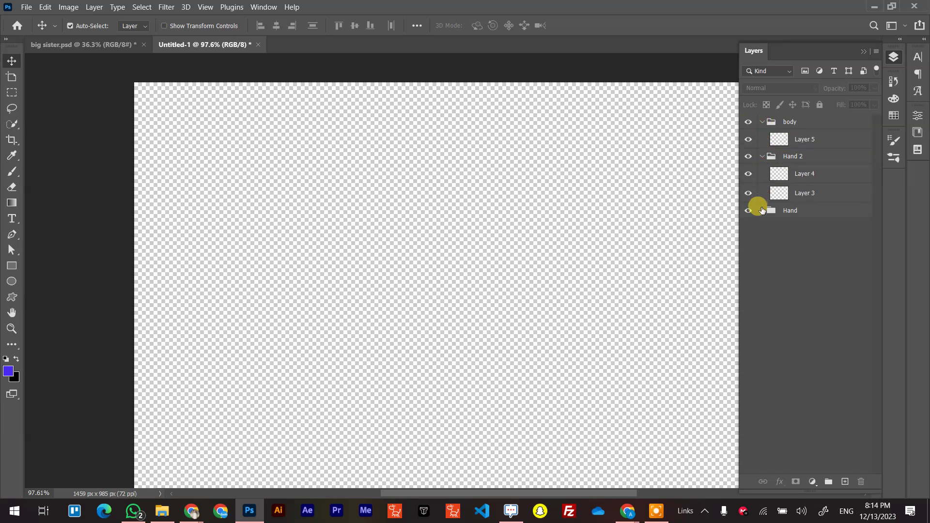
{"action": "left_click", "coordinate": [763, 210]}
{"action": "left_click", "coordinate": [795, 156]}
{"action": "left_click", "coordinate": [797, 210]}
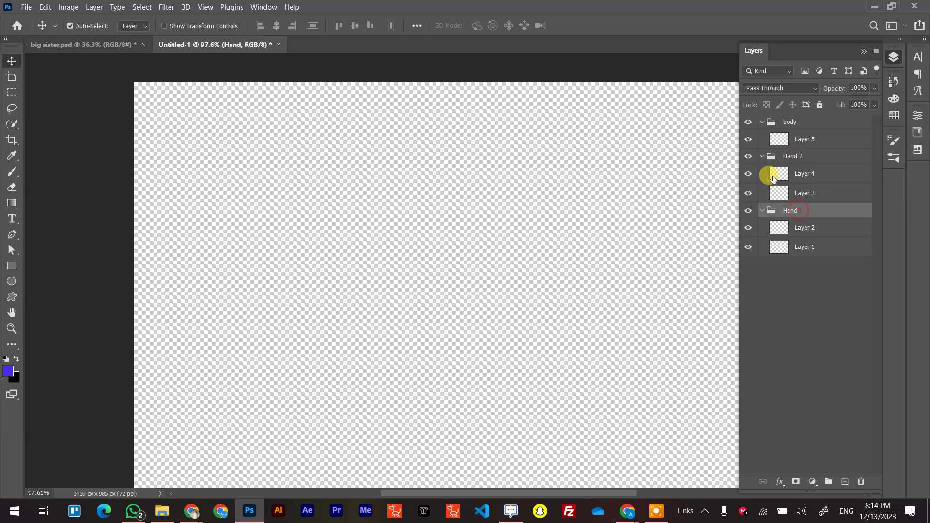
Step: Collapse the Hand 2 and Hand groups and nest both inside a new group named hands
{"action": "left_click", "coordinate": [762, 156]}
{"action": "left_click", "coordinate": [762, 171]}
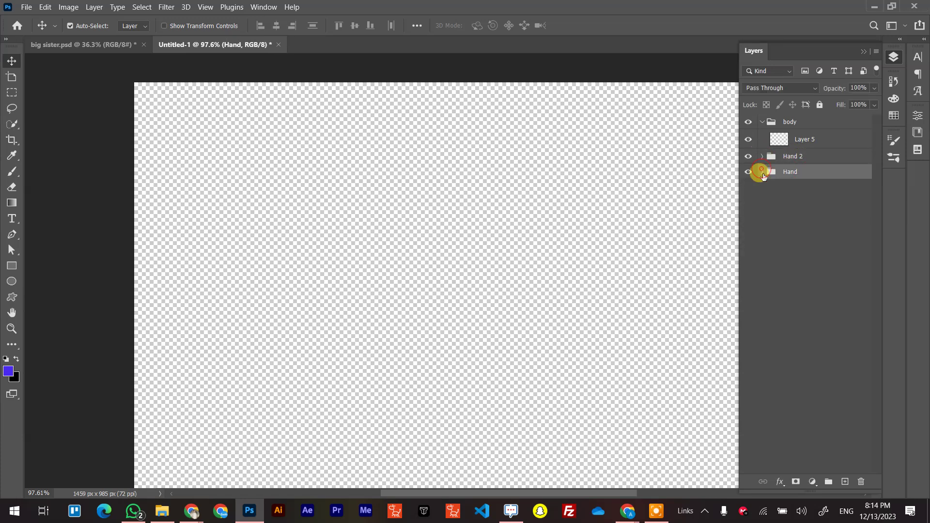
{"action": "left_click", "coordinate": [815, 159], "text": "ctrl"}
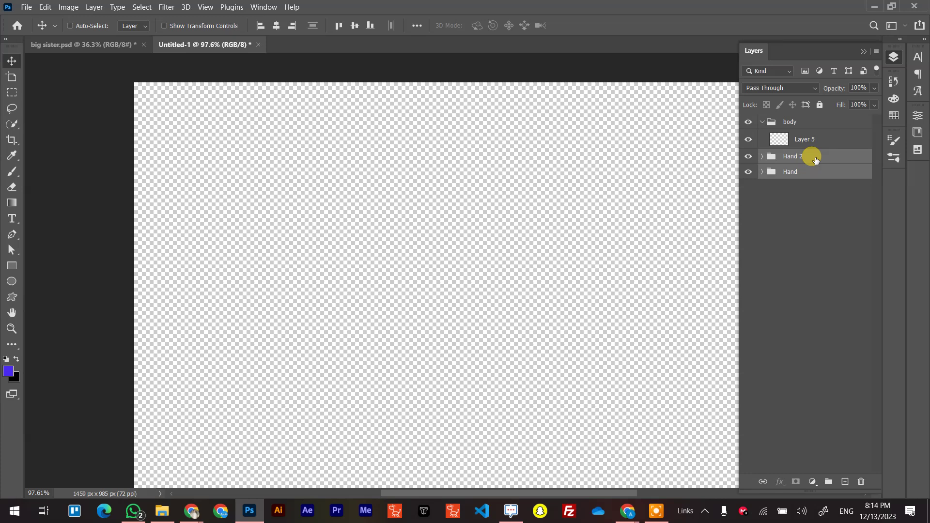
{"action": "key", "text": "ctrl+g"}
{"action": "double_click", "coordinate": [791, 155]}
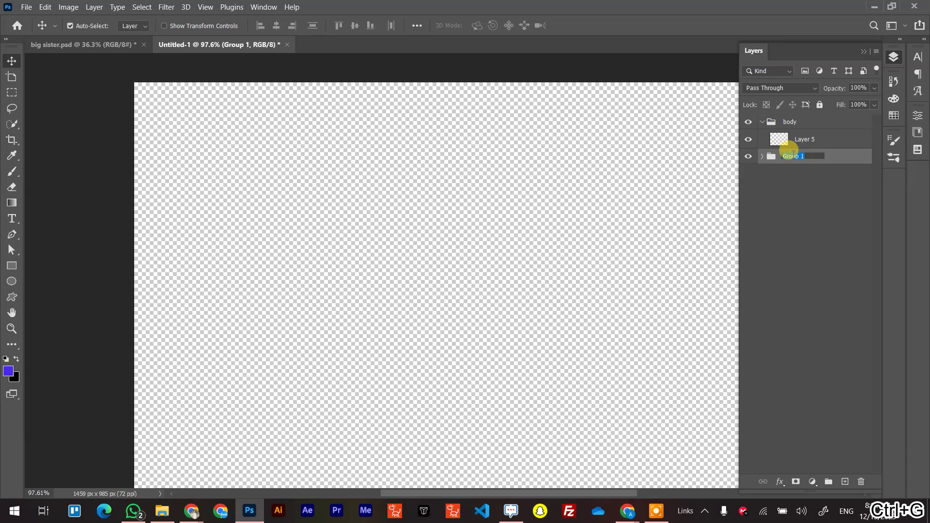
{"action": "type", "text": "hands"}
{"action": "key", "text": "Return"}
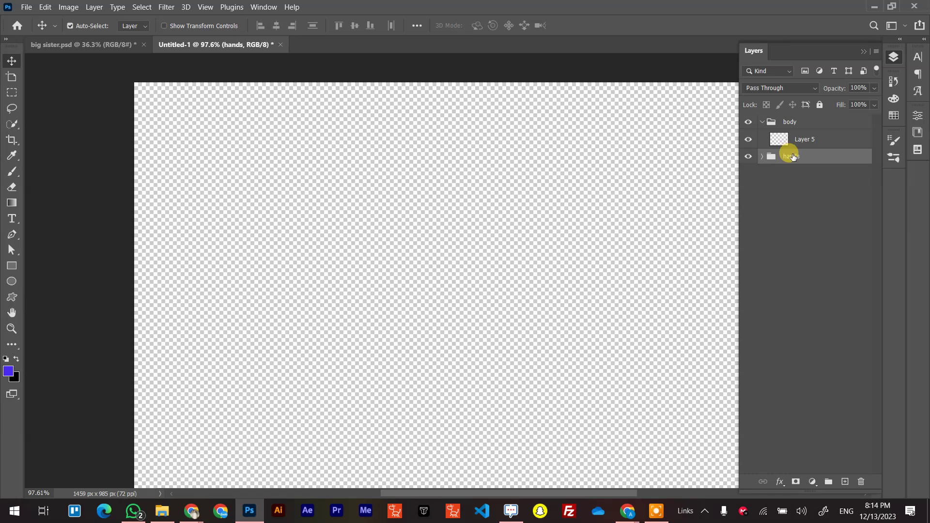
Step: Expand the hands group and rename its Hand subgroup to Hand 1
{"action": "left_click", "coordinate": [762, 159]}
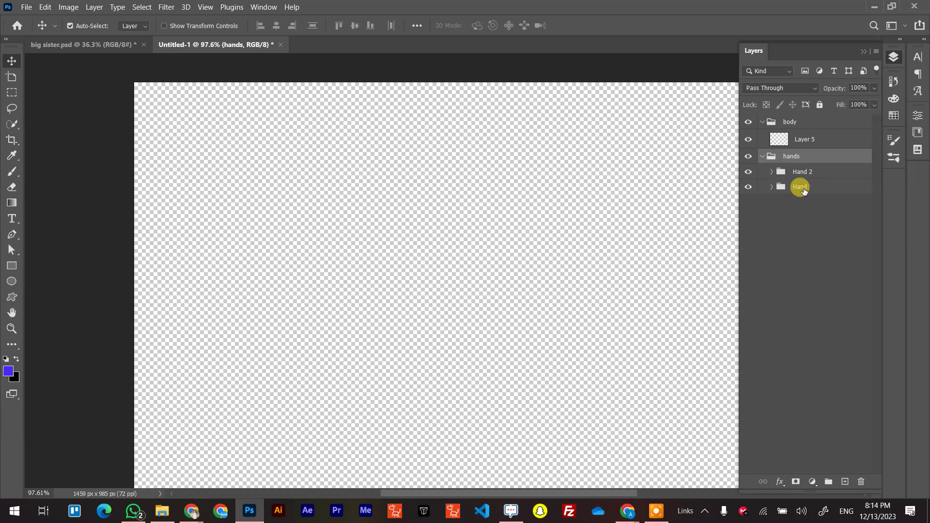
{"action": "double_click", "coordinate": [800, 187]}
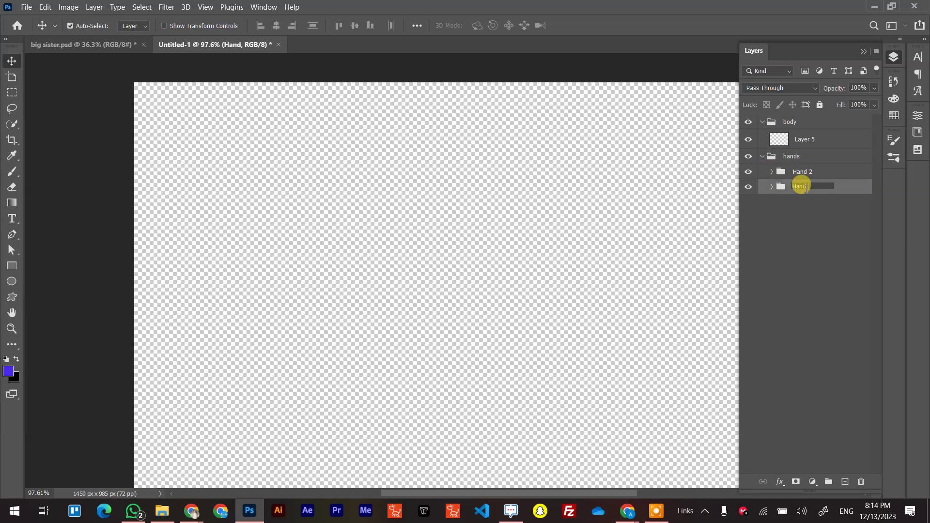
{"action": "type", "text": "Hand 1"}
{"action": "left_click", "coordinate": [812, 246]}
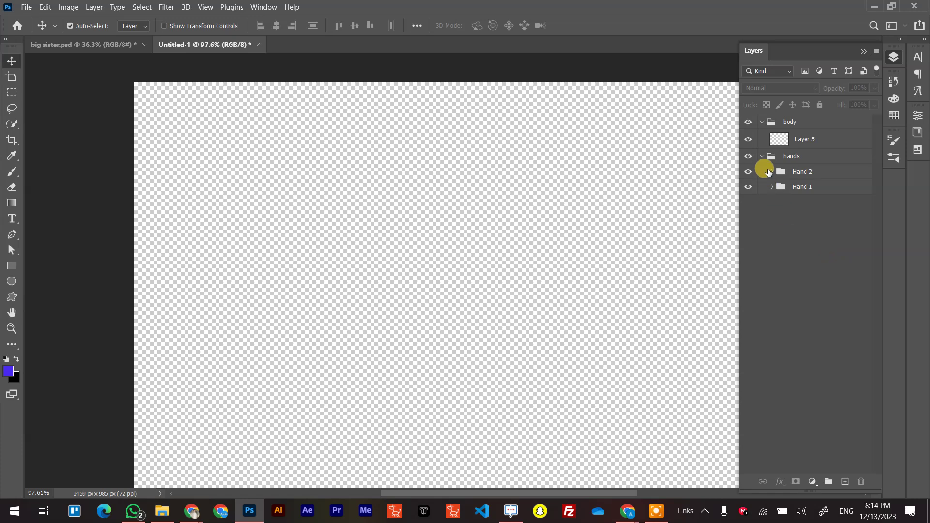
Step: Expand the Hand 2 and Hand 1 subgroups to examine the layers nested inside each
{"action": "left_click", "coordinate": [768, 171]}
{"action": "left_click", "coordinate": [771, 172]}
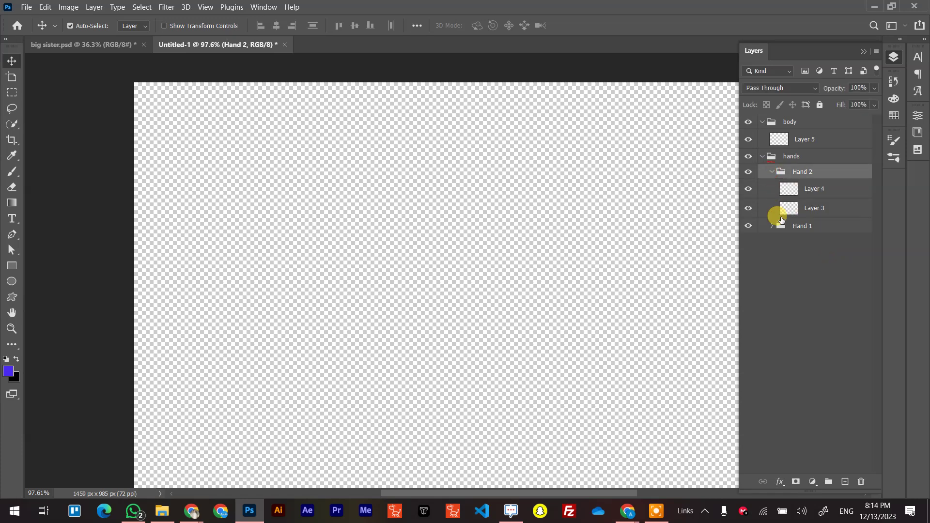
{"action": "left_click", "coordinate": [771, 226]}
{"action": "left_click", "coordinate": [813, 309]}
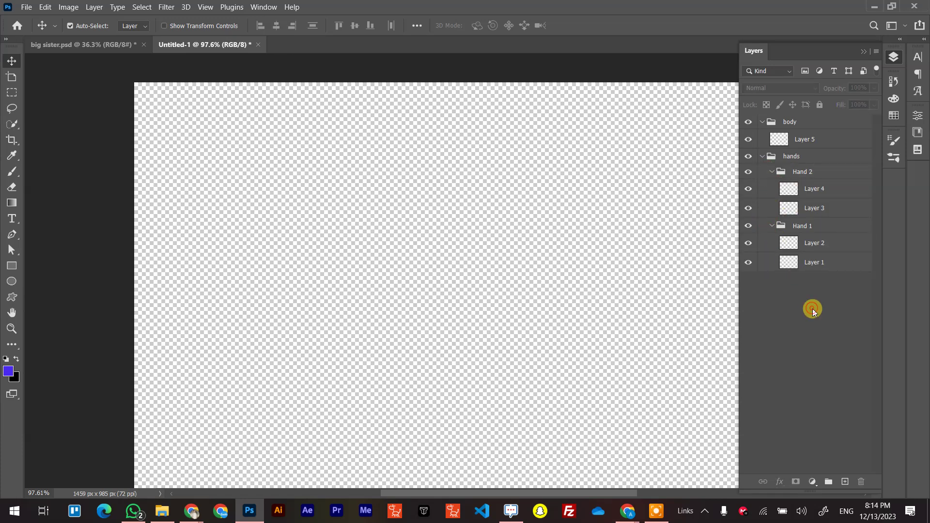
Step: Add an empty layer and move it out of the body group to the top of the layer stack
{"action": "left_click", "coordinate": [846, 482]}
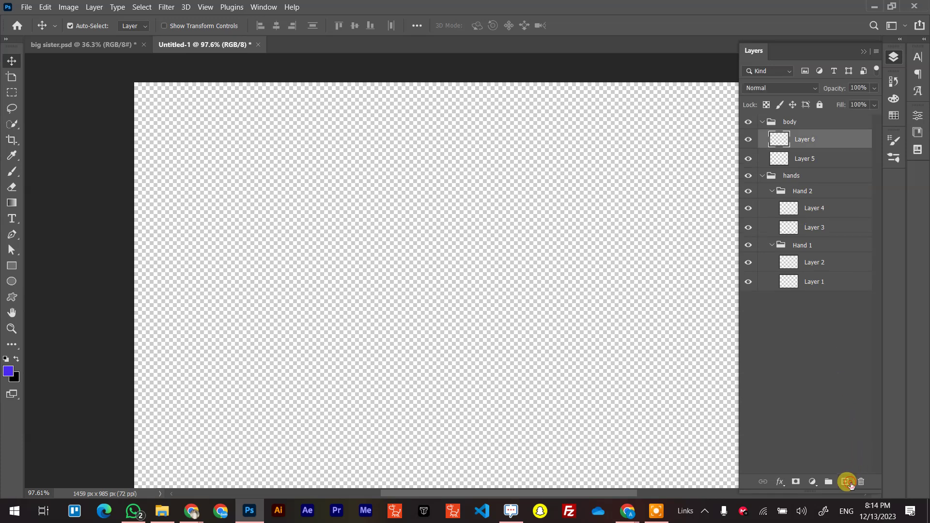
{"action": "mouse_move", "coordinate": [797, 138]}
{"action": "left_mouse_down"}
{"action": "mouse_move", "coordinate": [815, 113]}
{"action": "mouse_move", "coordinate": [810, 139]}
{"action": "left_mouse_up"}
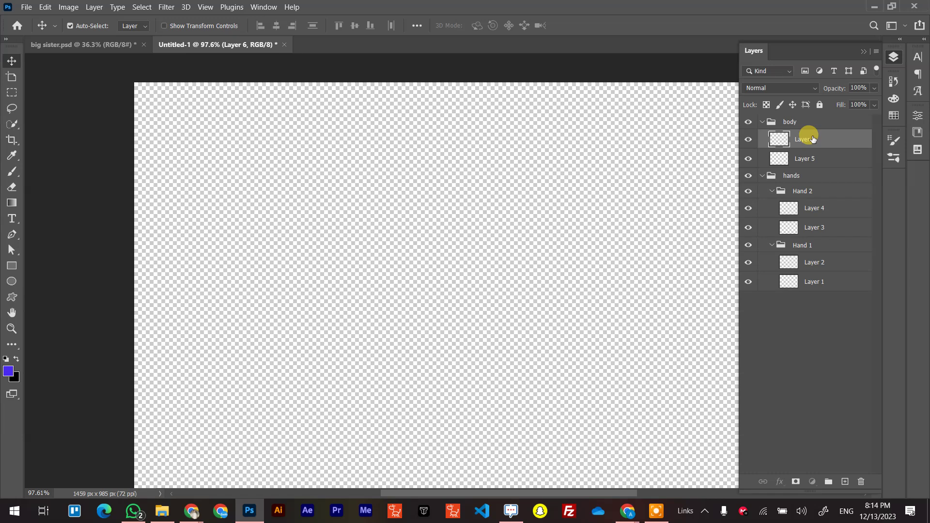
{"action": "left_click_drag", "start_coordinate": [813, 139], "coordinate": [810, 115]}
{"action": "left_click", "coordinate": [813, 301]}
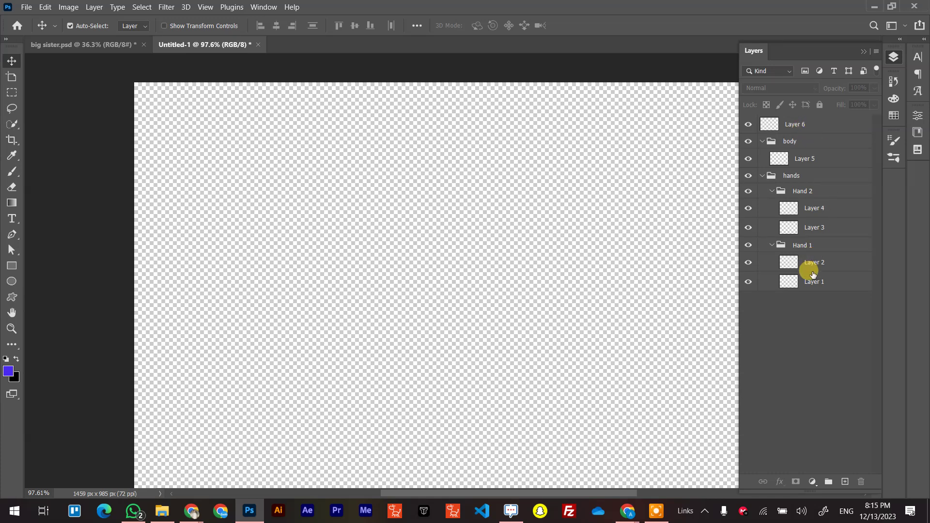
Step: Move the ungrouped layer at the top of the stack into the Hand 1 group, above its other layers
{"action": "left_click", "coordinate": [792, 126]}
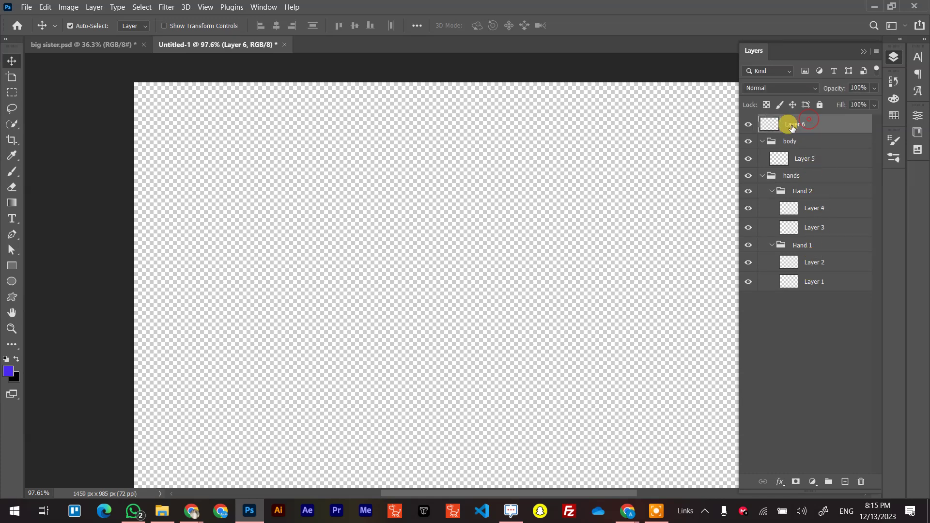
{"action": "left_click_drag", "start_coordinate": [823, 124], "coordinate": [824, 244]}
{"action": "left_click", "coordinate": [824, 353]}
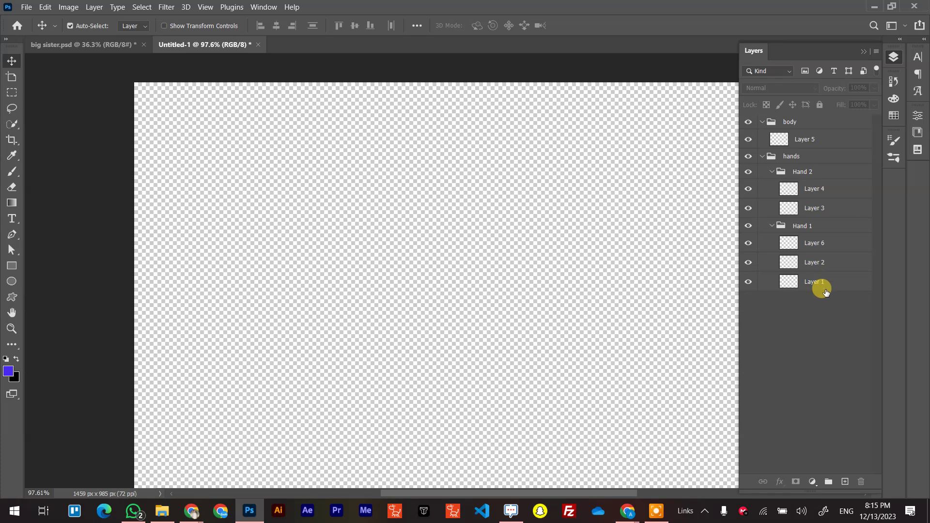
Step: Collapse the Hand 1 and Hand 2 subgroups and their parent hands group, as well as the body group
{"action": "left_click", "coordinate": [774, 226]}
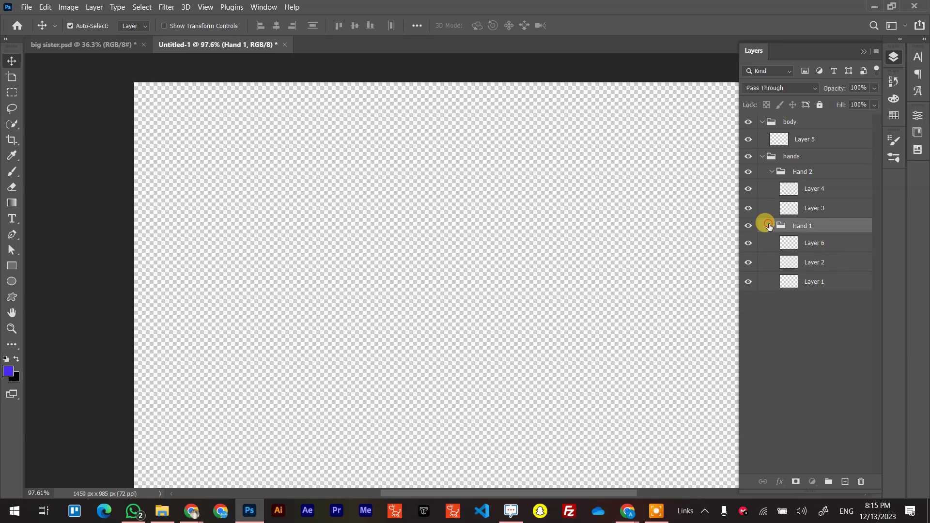
{"action": "left_click", "coordinate": [772, 172]}
{"action": "left_click", "coordinate": [772, 187]}
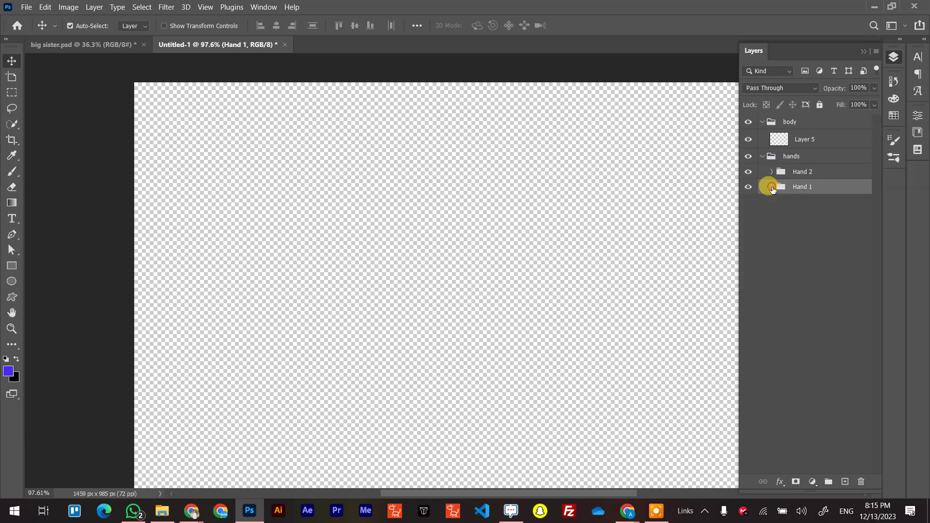
{"action": "left_click", "coordinate": [763, 157]}
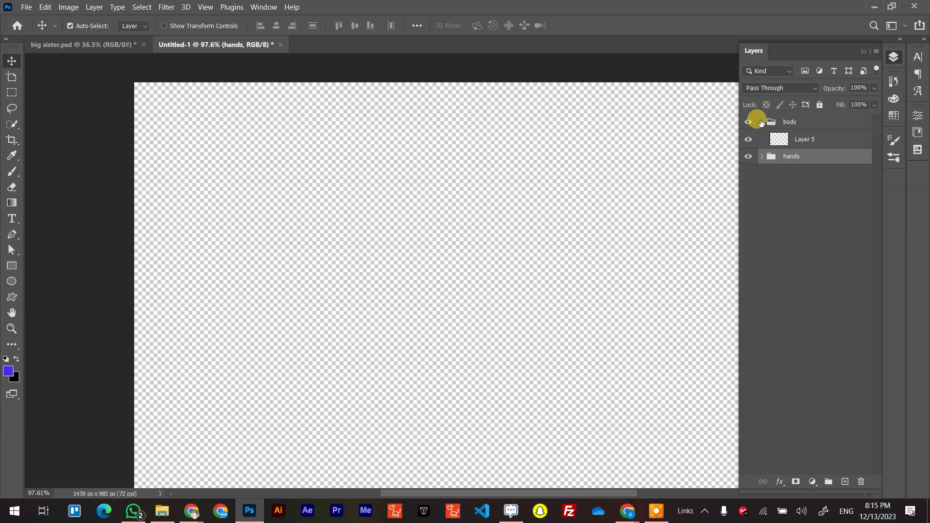
{"action": "left_click", "coordinate": [762, 121]}
{"action": "left_click", "coordinate": [788, 188]}
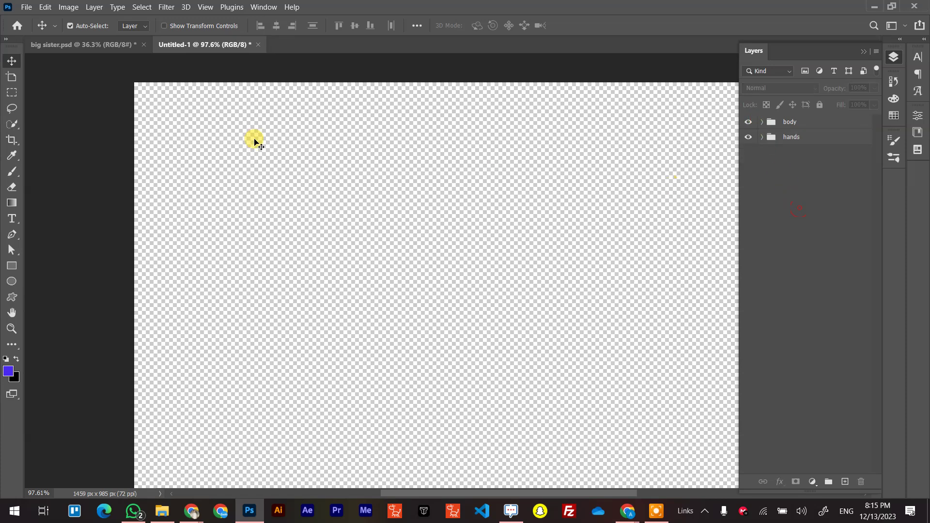
Step: In the big sister.psd document, expand RL_Image and collapse its LArm, LForearm, LHand, Hip, LFoot, LThigh and LShank subgroups
{"action": "left_click", "coordinate": [92, 45]}
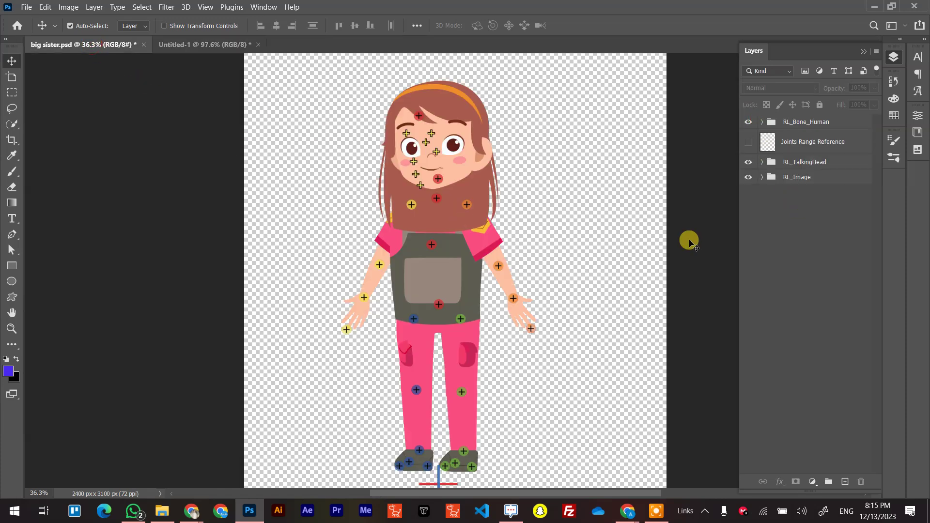
{"action": "left_click", "coordinate": [763, 179]}
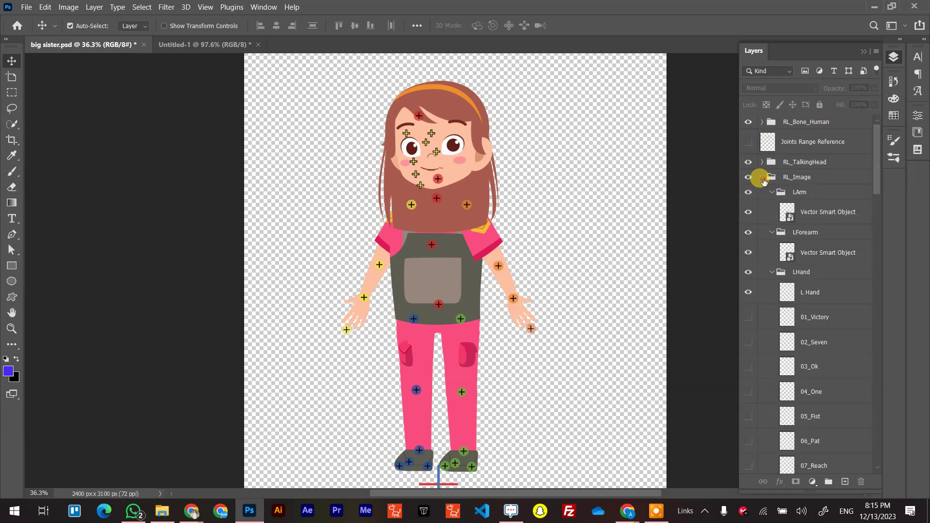
{"action": "left_click", "coordinate": [765, 191]}
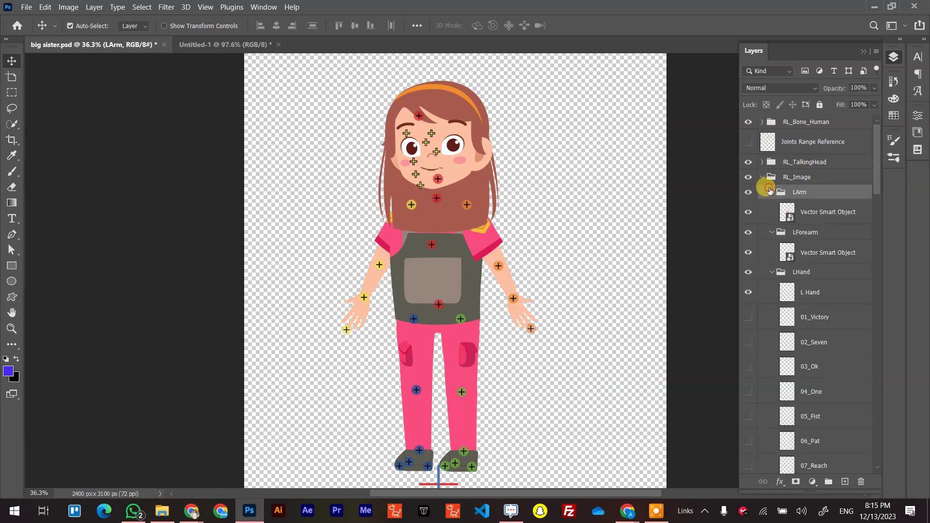
{"action": "left_click", "coordinate": [771, 192]}
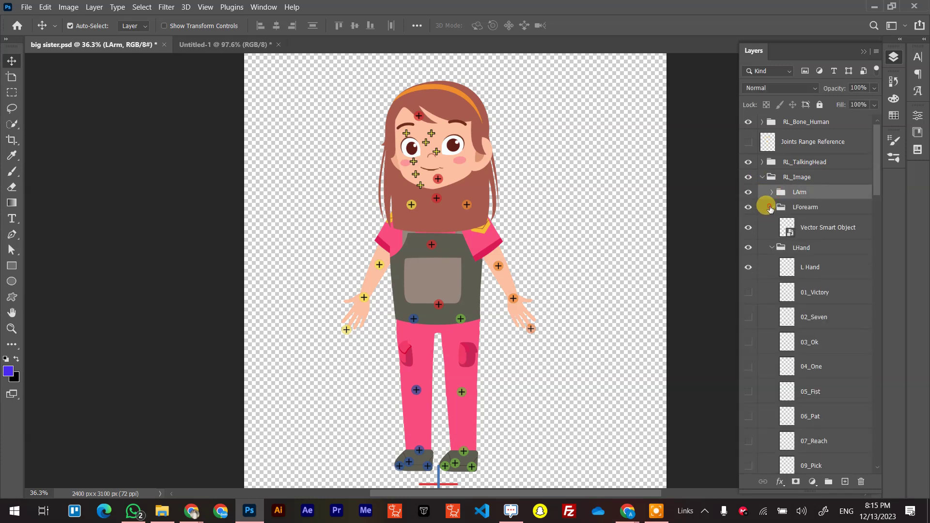
{"action": "left_click", "coordinate": [771, 208]}
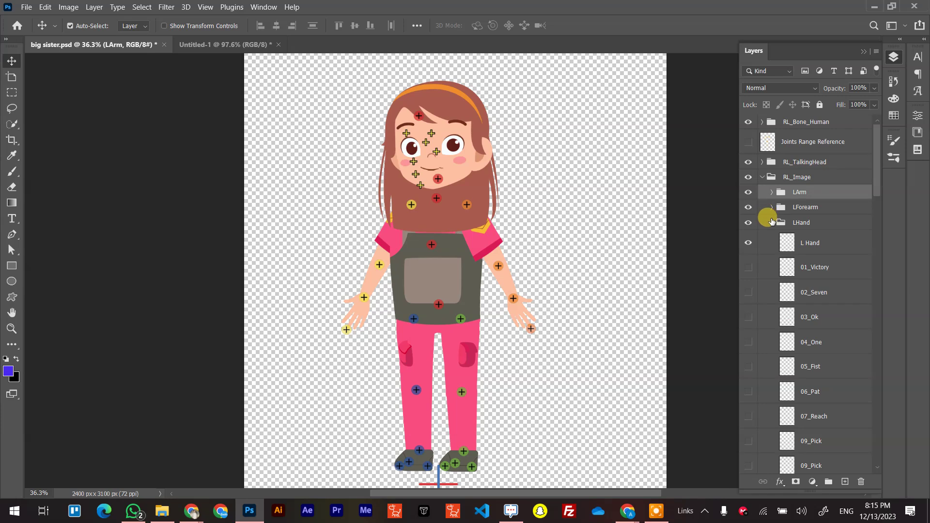
{"action": "left_click", "coordinate": [772, 222]}
{"action": "left_click", "coordinate": [772, 237]}
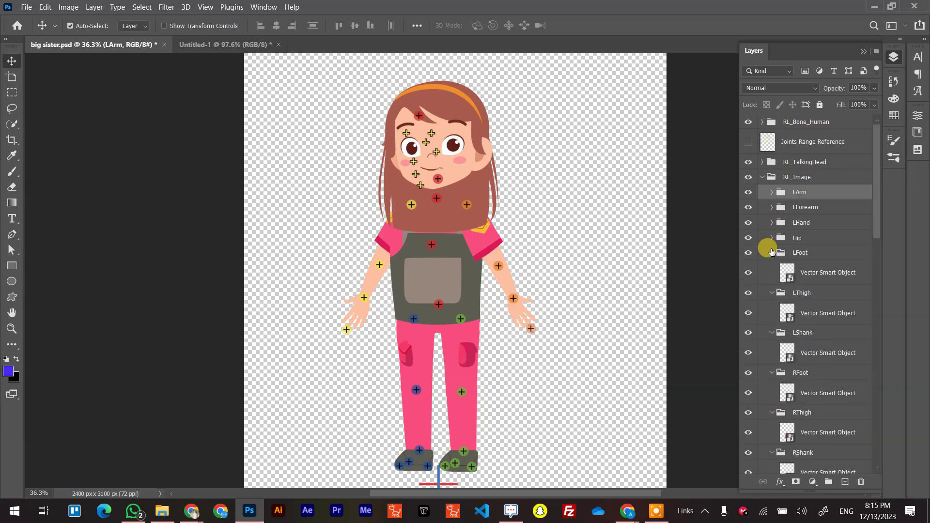
{"action": "left_click", "coordinate": [772, 252]}
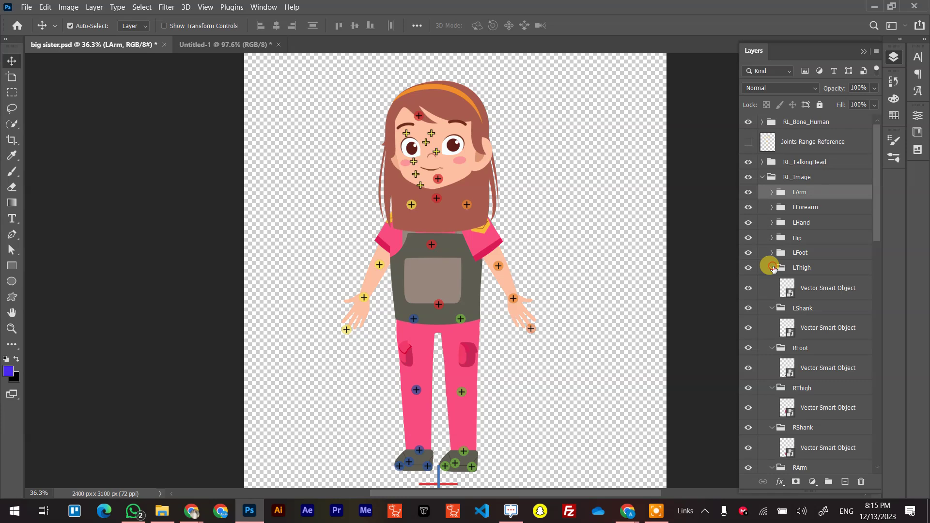
{"action": "left_click", "coordinate": [772, 267]}
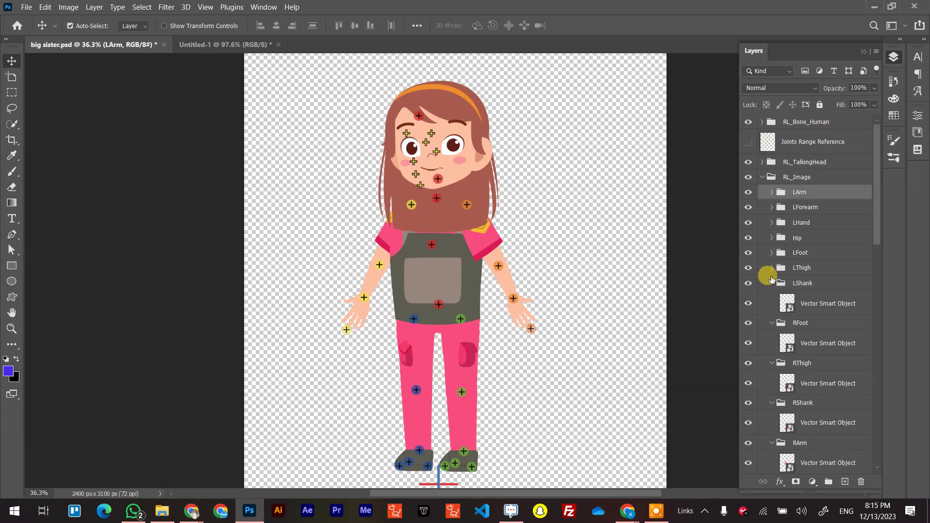
{"action": "left_click", "coordinate": [770, 283]}
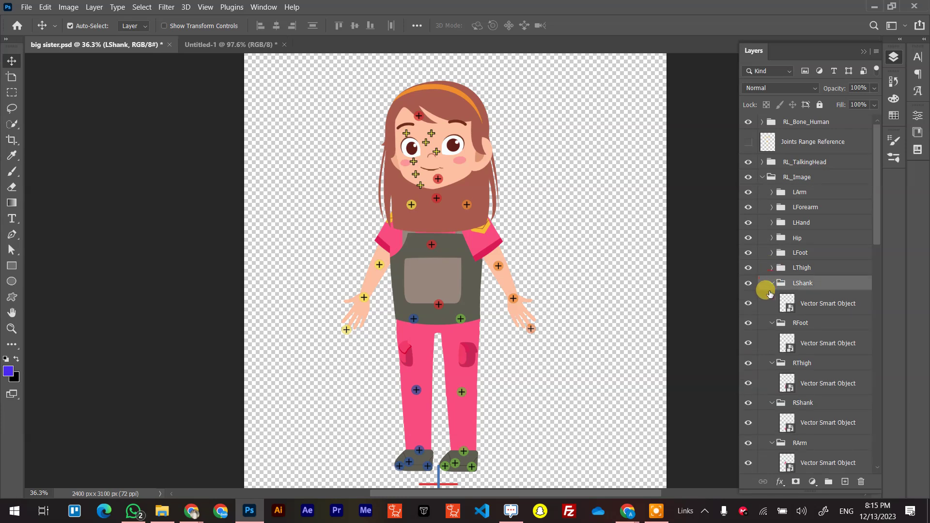
{"action": "left_click", "coordinate": [772, 283]}
Step: Collapse the RFoot, RThigh, RShank, RArm, RForearm and RHand subgroups within RL_Image and clear the layer selection
{"action": "left_click", "coordinate": [771, 298]}
{"action": "left_click", "coordinate": [772, 313]}
{"action": "left_click", "coordinate": [772, 329]}
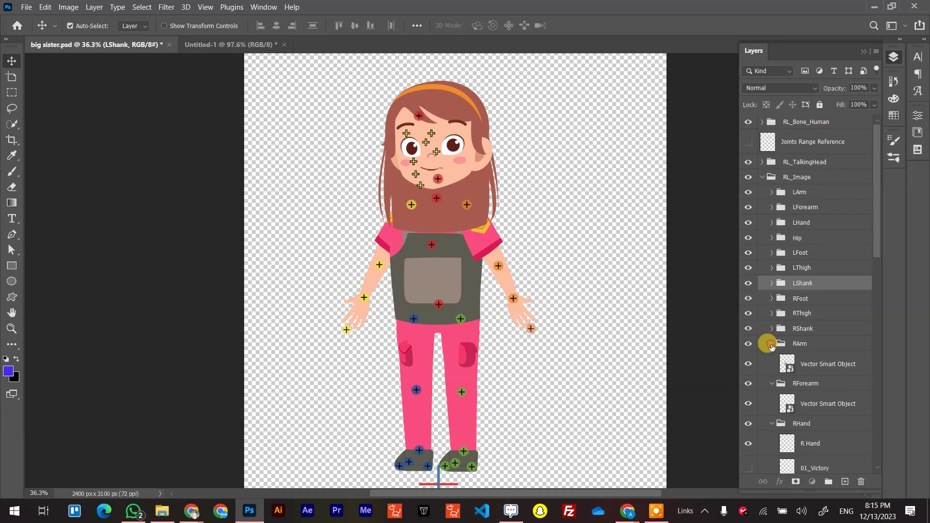
{"action": "left_click", "coordinate": [772, 343]}
{"action": "left_click", "coordinate": [772, 359]}
{"action": "left_click", "coordinate": [772, 374]}
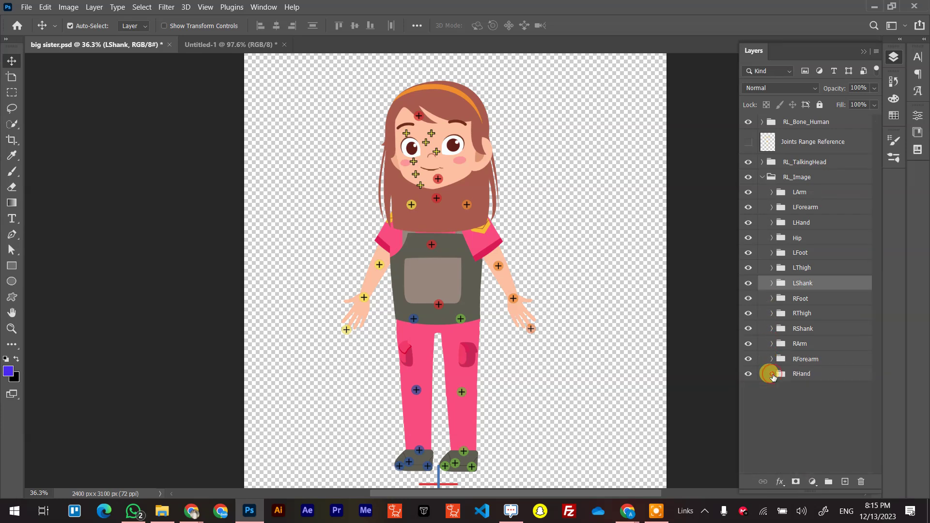
{"action": "left_click", "coordinate": [790, 420]}
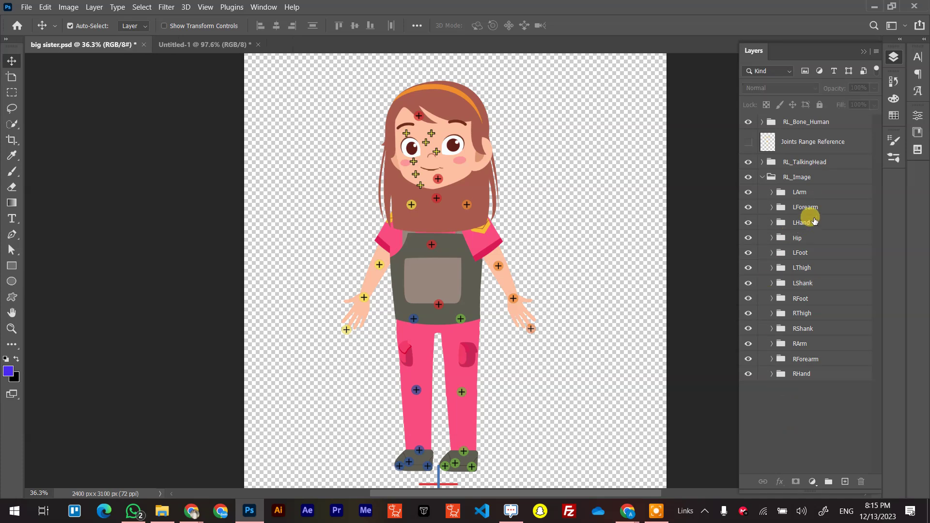
Step: Identify the LArm and LForearm body parts by hiding each group and showing it again, one at a time
{"action": "left_click", "coordinate": [810, 192]}
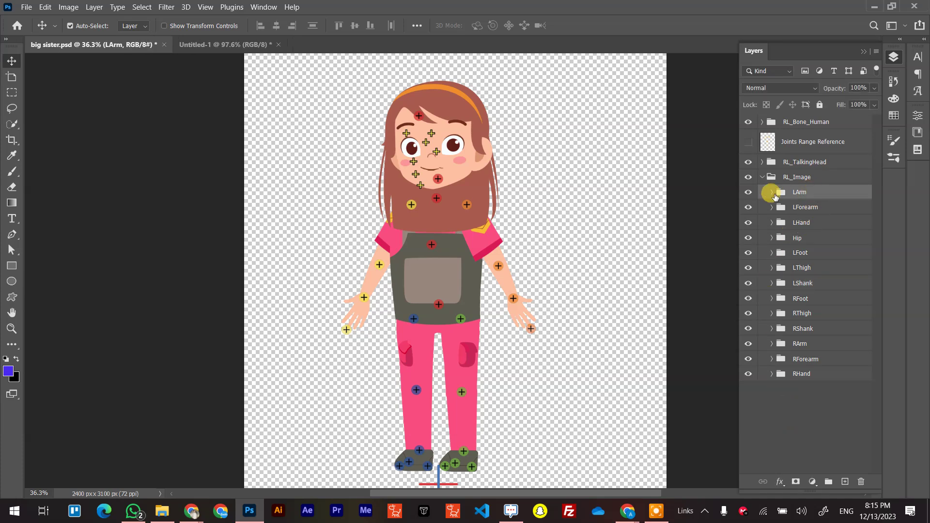
{"action": "left_click", "coordinate": [749, 195]}
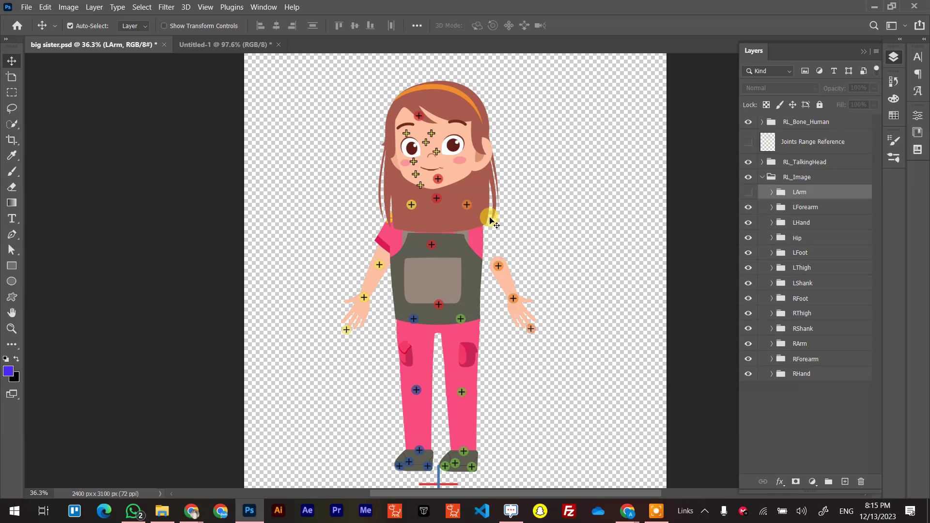
{"action": "left_click", "coordinate": [749, 193]}
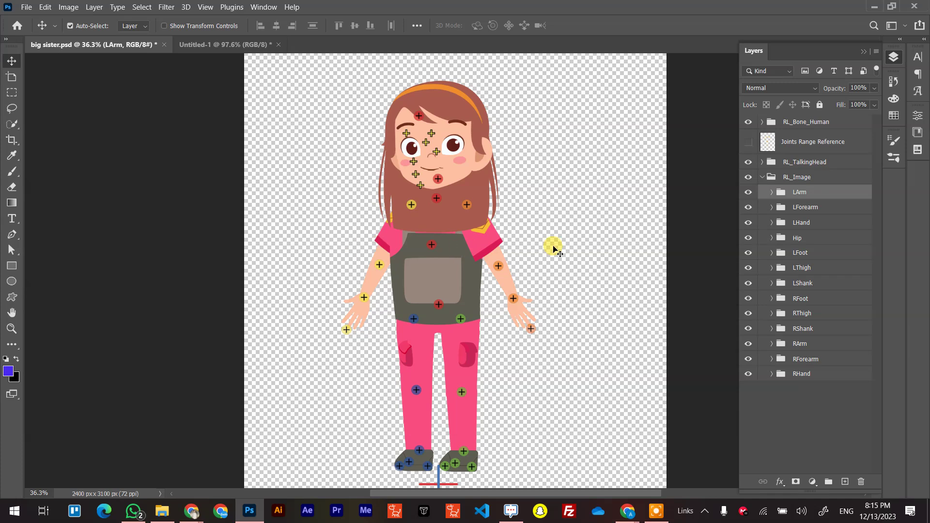
{"action": "left_click", "coordinate": [749, 208]}
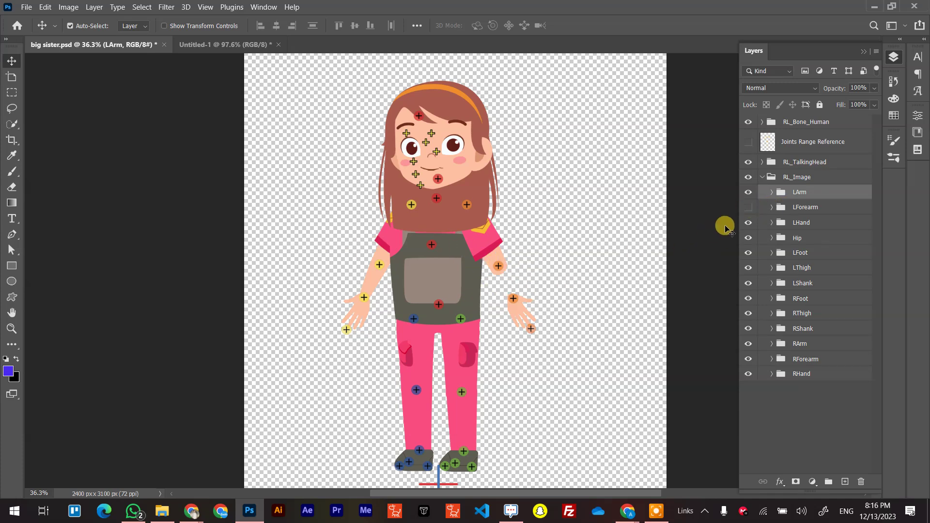
{"action": "left_click", "coordinate": [748, 208]}
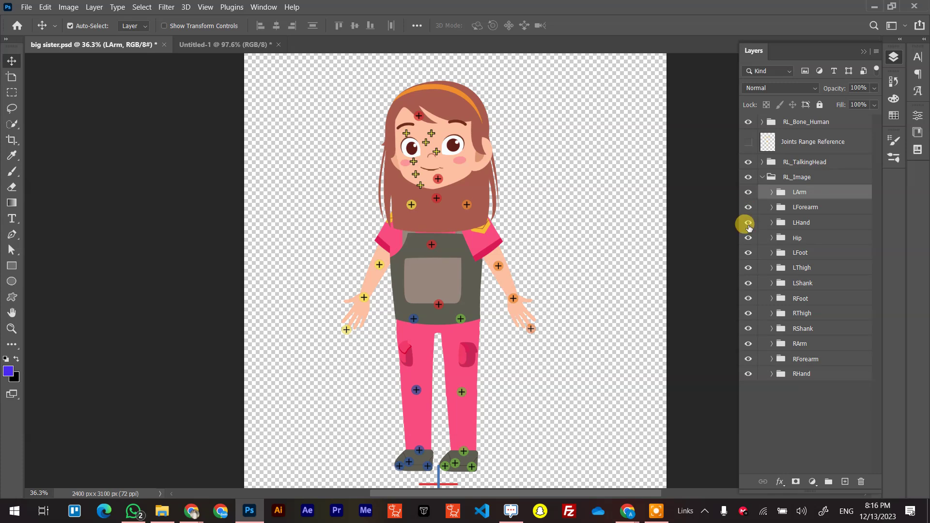
Step: Expand the LArm group, select its Vector Smart Object, and hide and reshow that layer to check which part it holds
{"action": "left_click", "coordinate": [772, 192]}
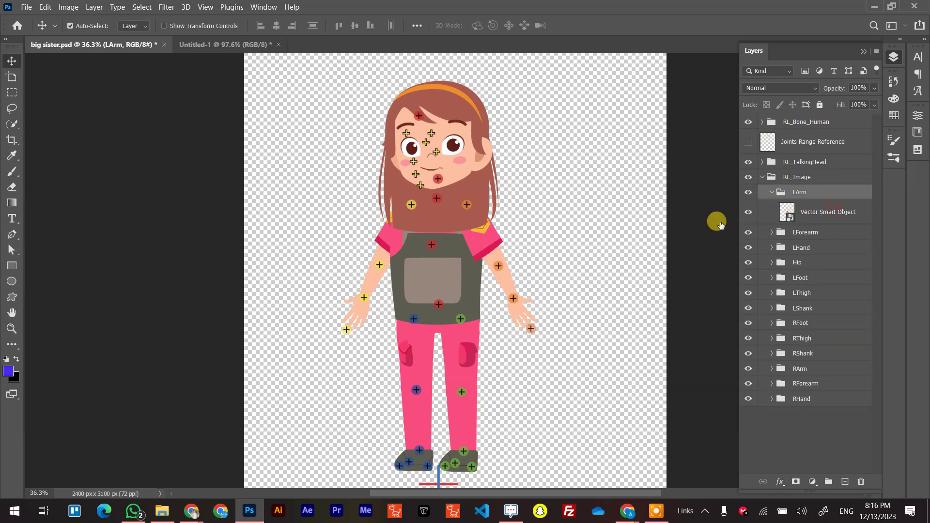
{"action": "left_click", "coordinate": [481, 245]}
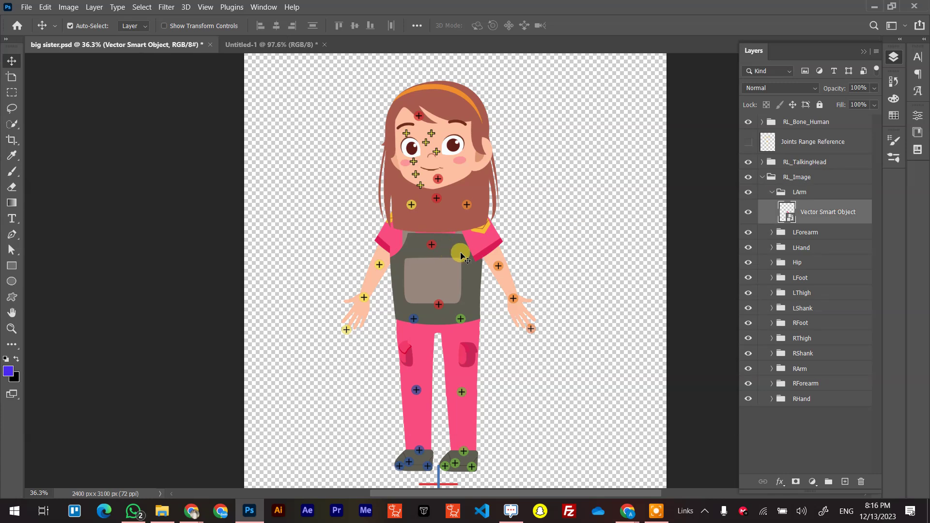
{"action": "left_click", "coordinate": [749, 213]}
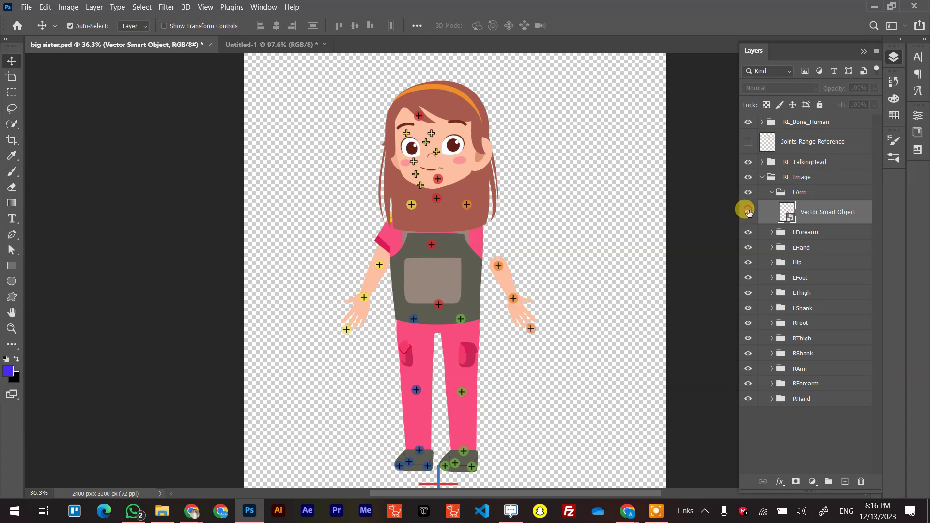
{"action": "left_click", "coordinate": [749, 213]}
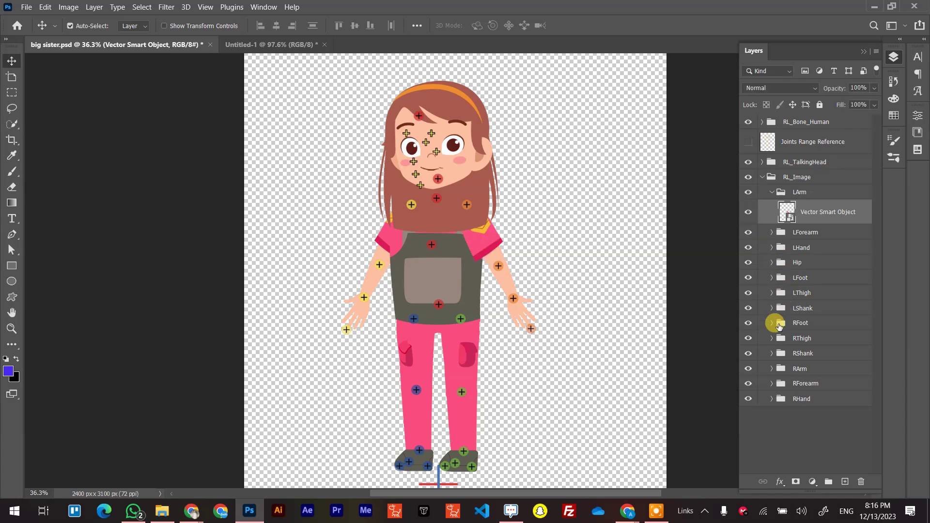
Step: Expand the LHand group and look through its hand pose layers
{"action": "left_click", "coordinate": [772, 248]}
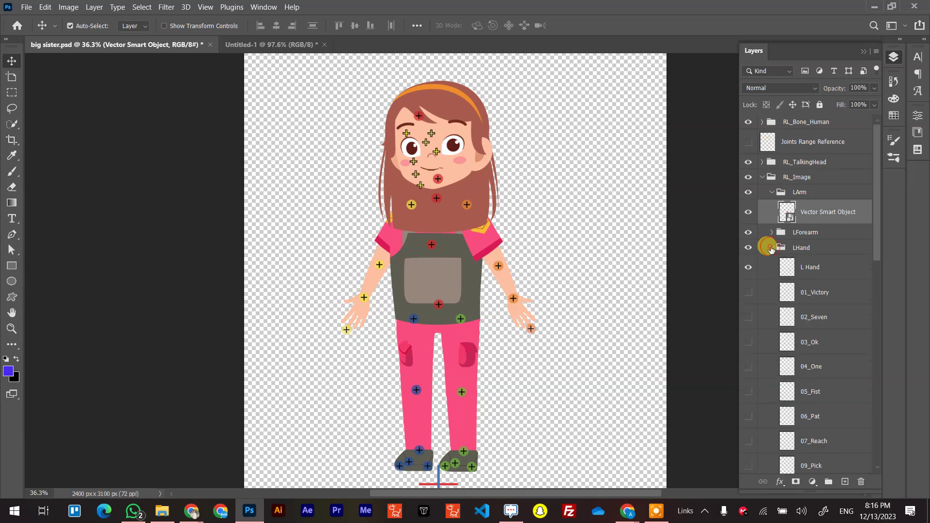
{"action": "scroll", "coordinate": [790, 314], "scroll_direction": "down", "scroll_amount": 5}
{"action": "scroll", "coordinate": [790, 316], "scroll_direction": "down", "scroll_amount": 5}
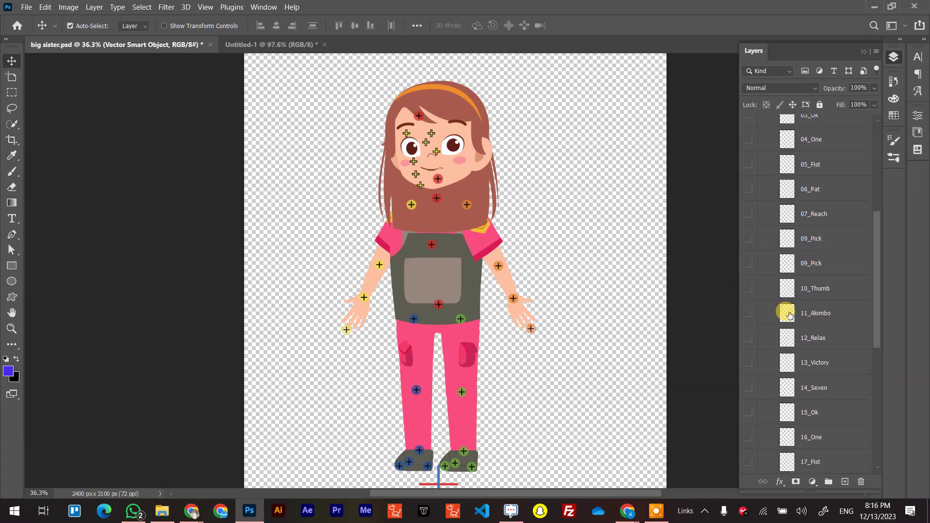
{"action": "scroll", "coordinate": [778, 304], "scroll_direction": "up", "scroll_amount": 10}
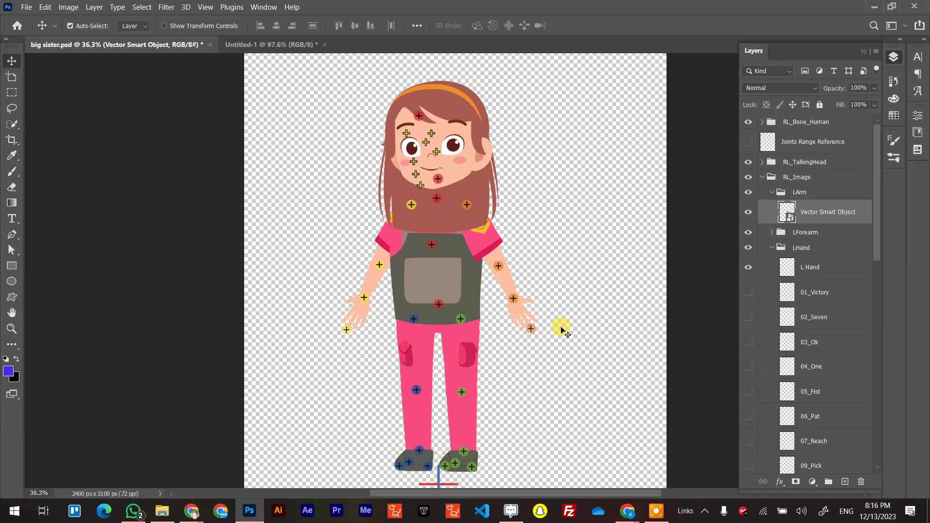
Step: Select the L Hand layer, hide it and show the 01_Victory pose in its place
{"action": "scroll", "coordinate": [537, 310], "scroll_direction": "up", "scroll_amount": 3}
{"action": "scroll", "coordinate": [537, 310], "scroll_direction": "up", "scroll_amount": 6}
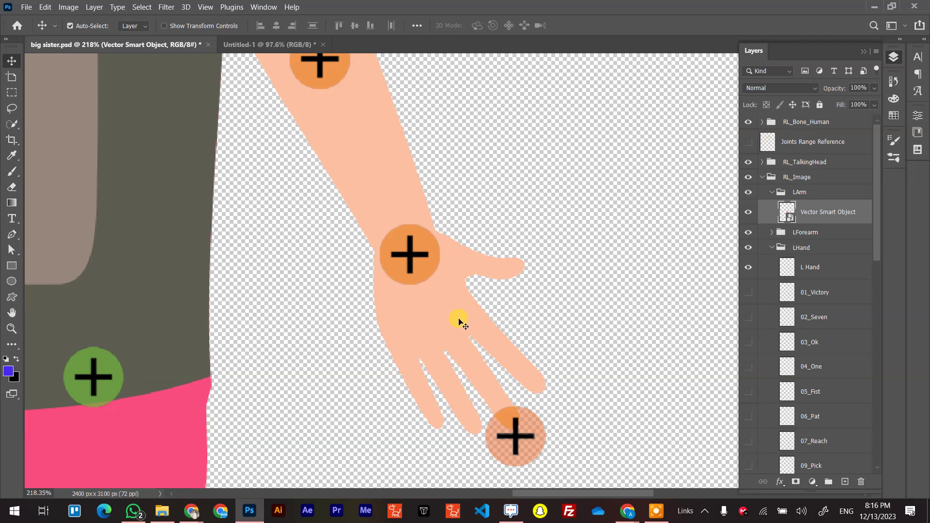
{"action": "left_click", "coordinate": [426, 318]}
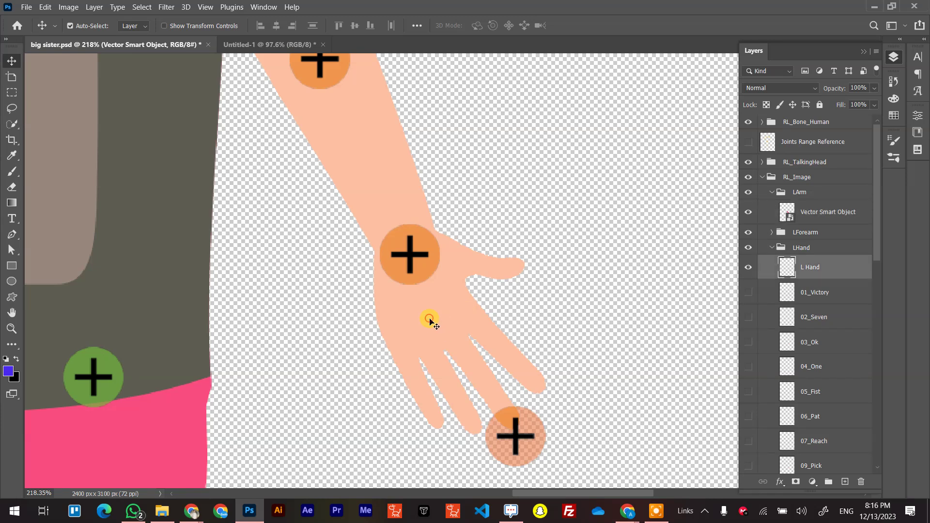
{"action": "left_click", "coordinate": [748, 267]}
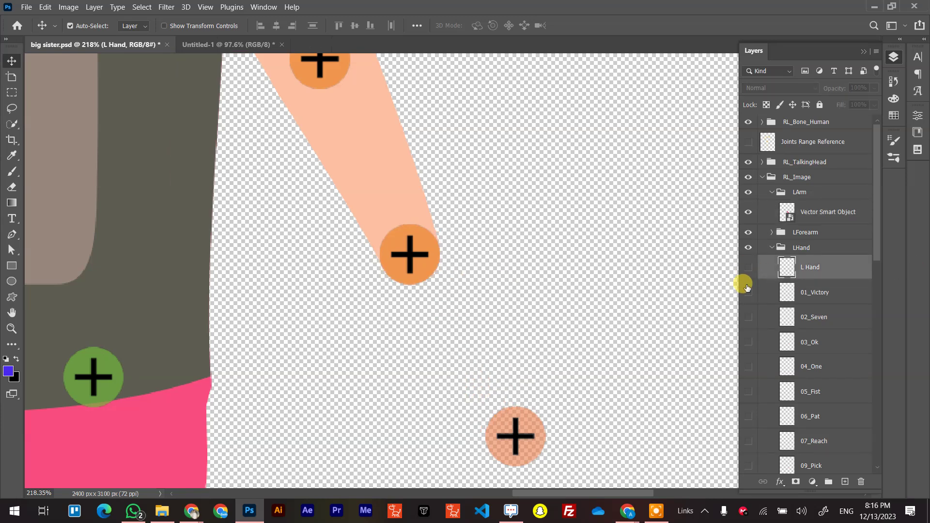
{"action": "left_click", "coordinate": [746, 289]}
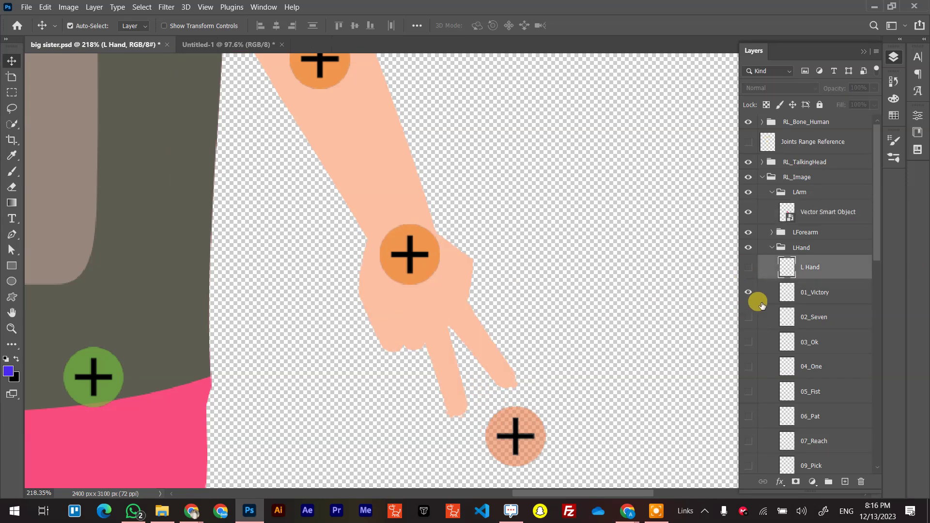
Step: Preview the 02_Seven and 03_Ok poses in turn, restore L Hand as the only visible pose and clear the layer selection
{"action": "left_click", "coordinate": [748, 292]}
{"action": "left_click", "coordinate": [747, 317]}
{"action": "left_click", "coordinate": [746, 317]}
{"action": "left_click", "coordinate": [746, 341]}
{"action": "left_click", "coordinate": [748, 267]}
{"action": "left_click", "coordinate": [746, 341]}
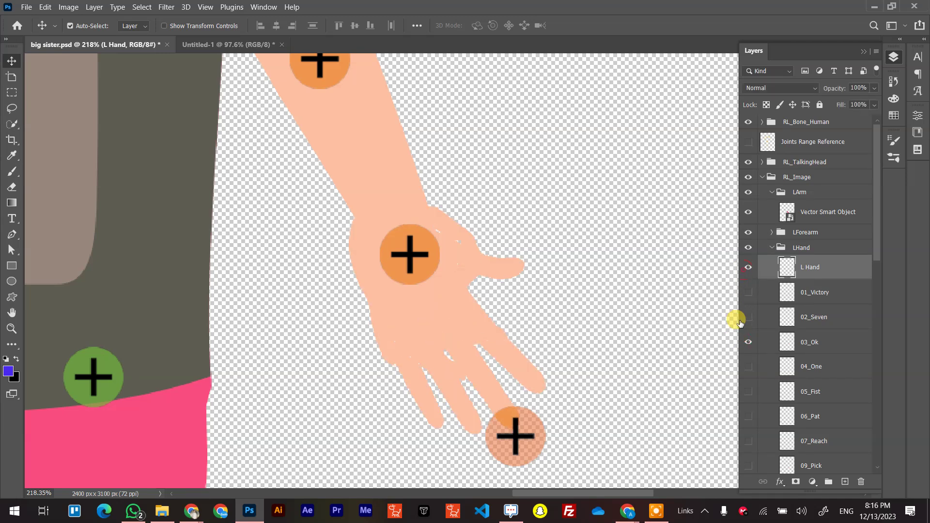
{"action": "left_click", "coordinate": [628, 310]}
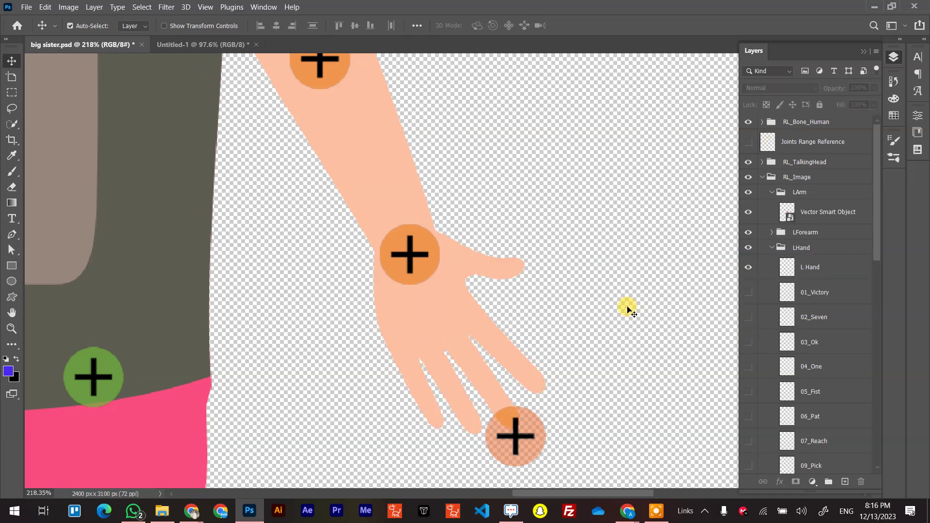
Step: Collapse the LHand group, then expand LFoot to check its contents and collapse it again
{"action": "scroll", "coordinate": [629, 310], "scroll_direction": "down", "scroll_amount": 10}
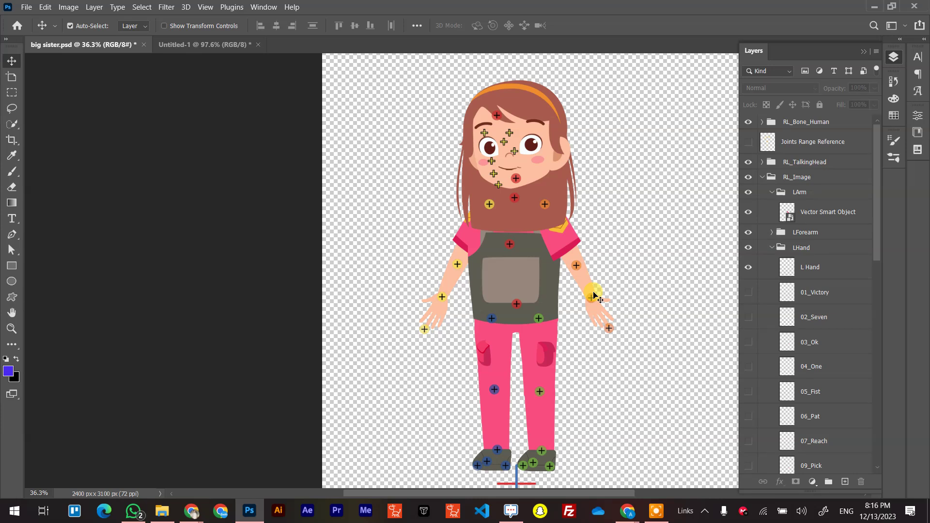
{"action": "scroll", "coordinate": [785, 281], "scroll_direction": "down", "scroll_amount": 3}
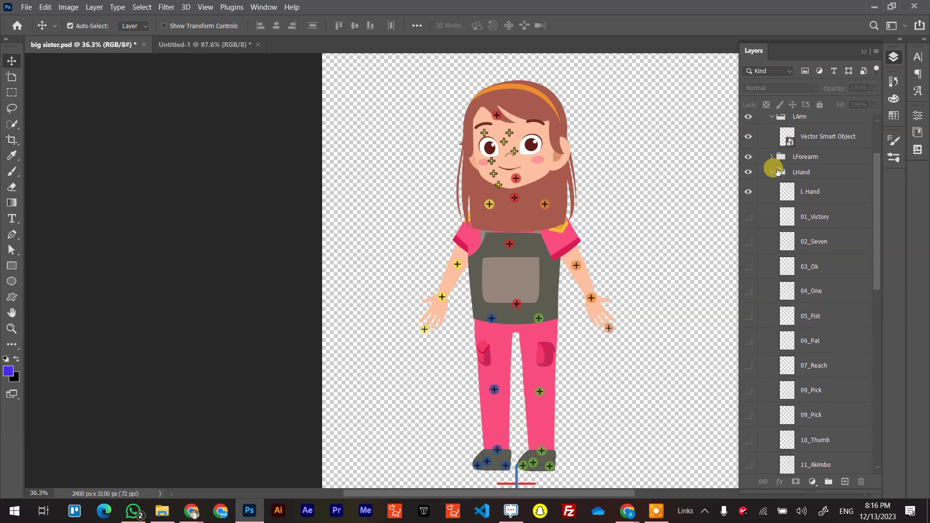
{"action": "left_click", "coordinate": [771, 173]}
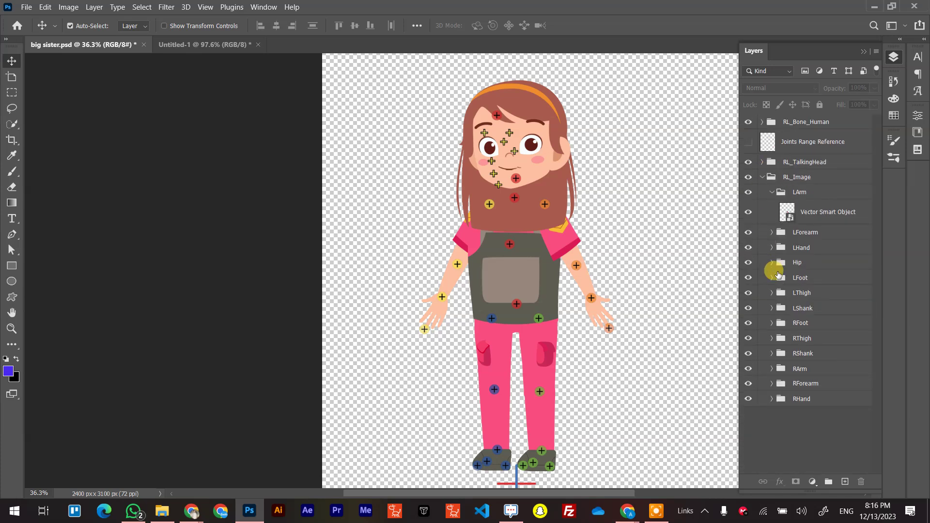
{"action": "left_click", "coordinate": [772, 277]}
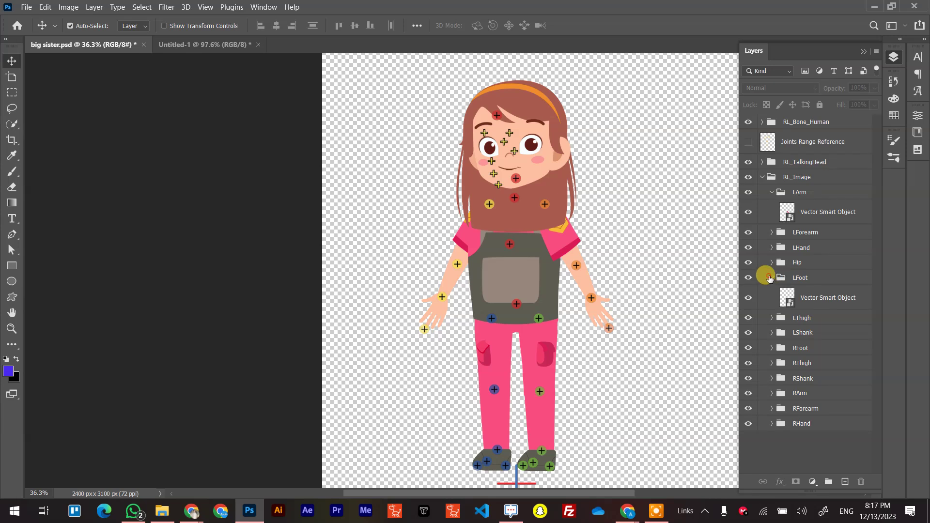
{"action": "left_click", "coordinate": [767, 273]}
{"action": "left_click", "coordinate": [771, 278]}
Step: Expand the Hip group, hide and reshow its Vector Smart Object to check the part, and collapse the group
{"action": "left_click", "coordinate": [772, 262]}
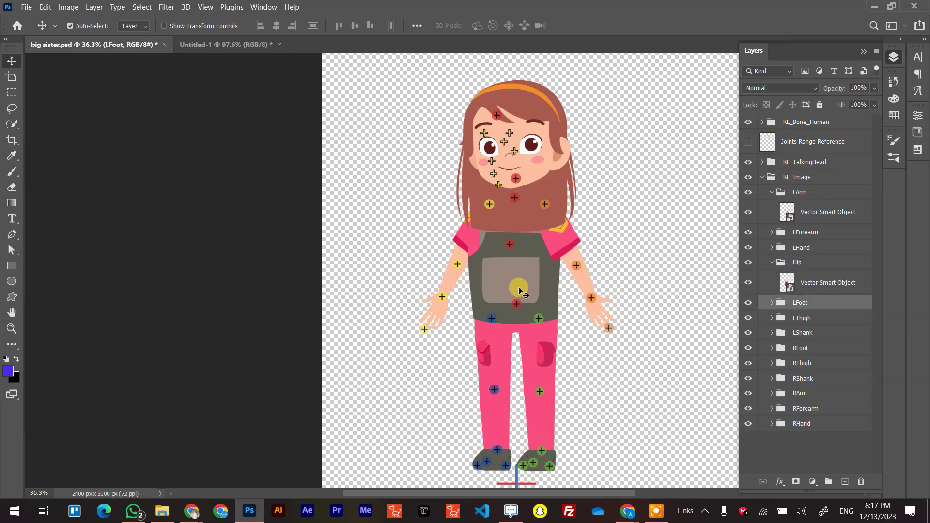
{"action": "left_click", "coordinate": [747, 283]}
{"action": "left_click", "coordinate": [747, 283]}
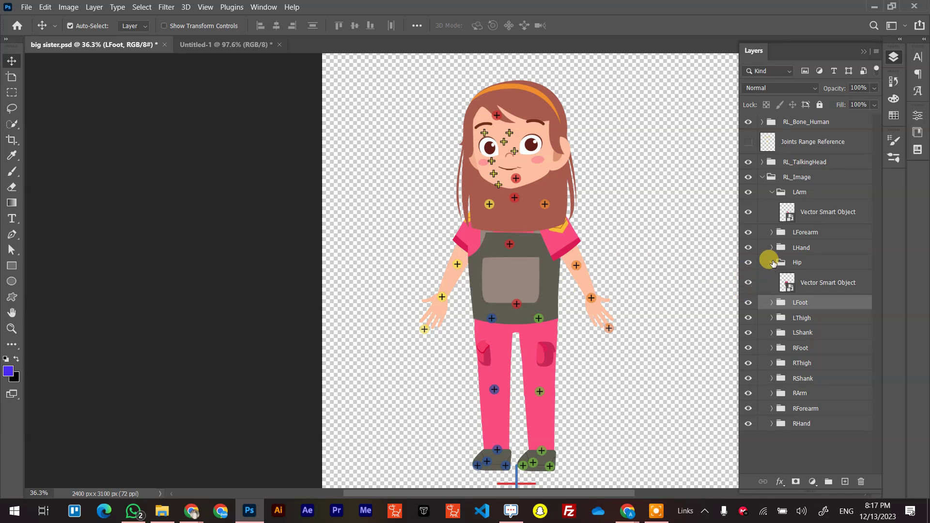
{"action": "left_click", "coordinate": [772, 262]}
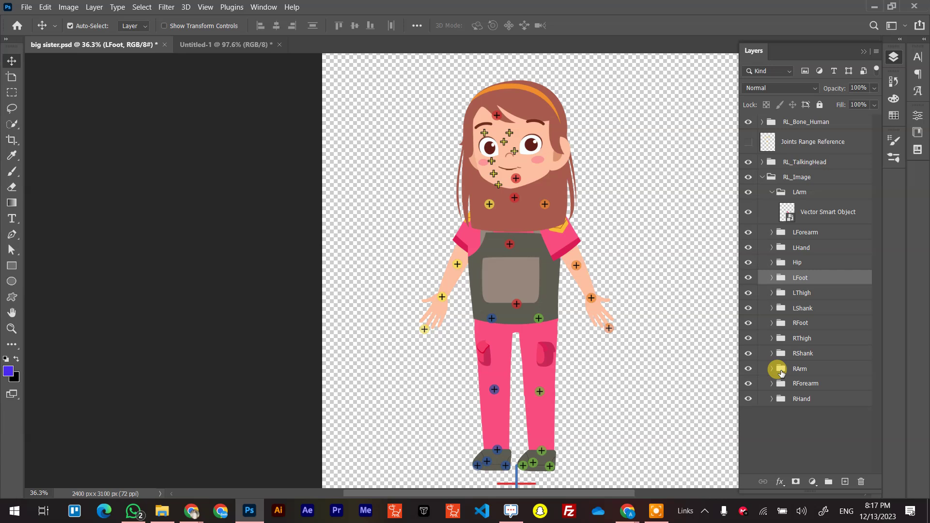
Step: Expand the RHand group, look through its hand pose layers and collapse it again
{"action": "left_click", "coordinate": [773, 404]}
{"action": "scroll", "coordinate": [791, 429], "scroll_direction": "down", "scroll_amount": 1}
{"action": "scroll", "coordinate": [791, 427], "scroll_direction": "down", "scroll_amount": 5}
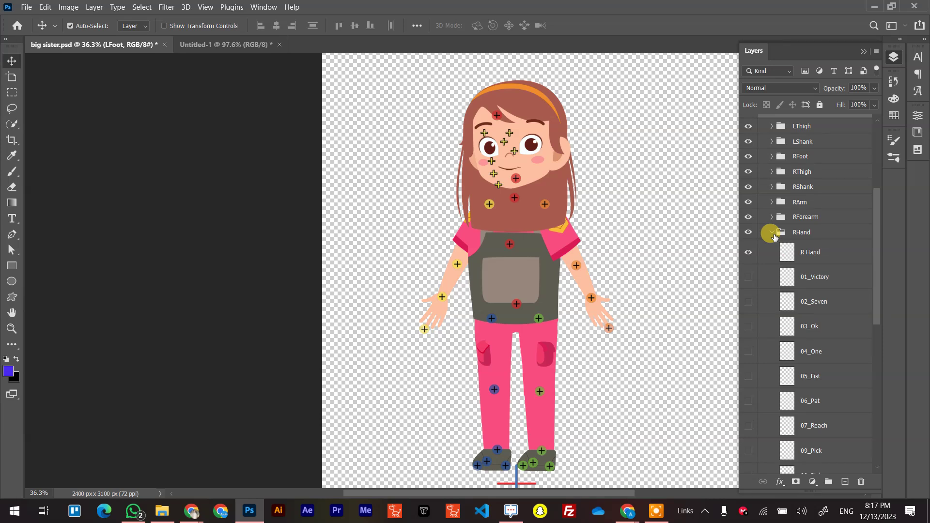
{"action": "left_click", "coordinate": [771, 234]}
{"action": "scroll", "coordinate": [795, 338], "scroll_direction": "up", "scroll_amount": 2}
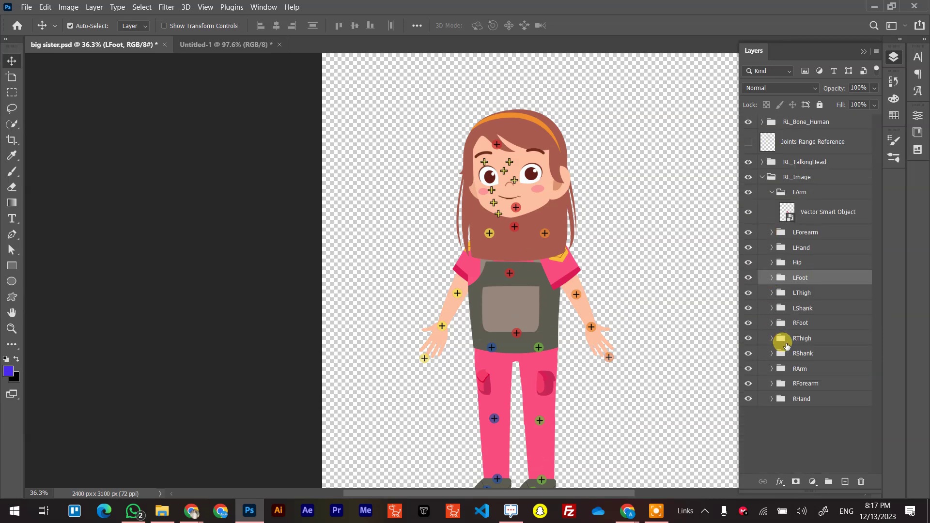
Step: Select the LArm group and collapse it so that RL_Image lists only closed body part groups
{"action": "left_click", "coordinate": [770, 192]}
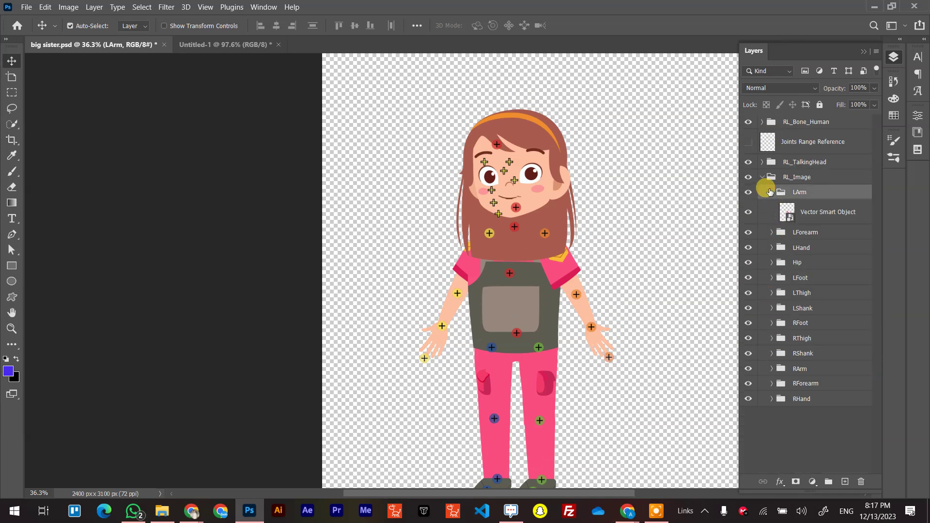
{"action": "left_click", "coordinate": [771, 192]}
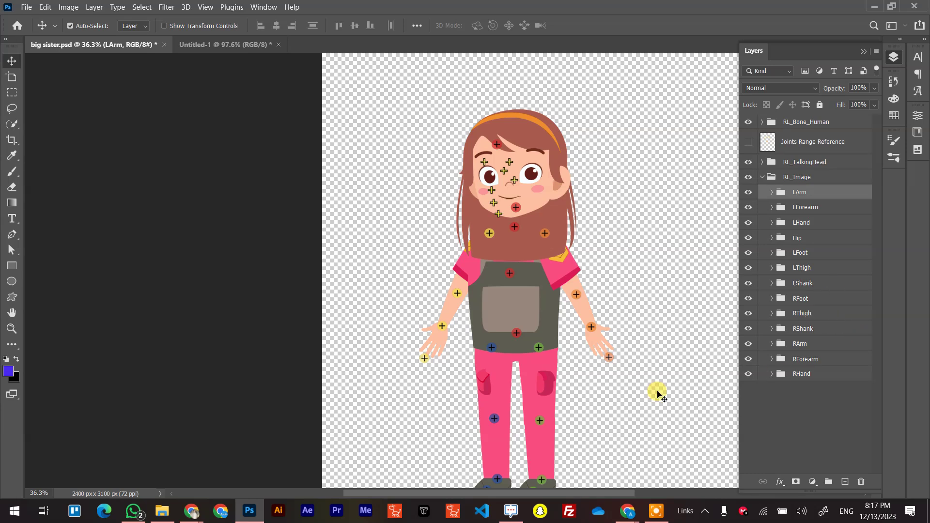
{"action": "left_click_drag", "start_coordinate": [534, 307], "coordinate": [515, 208]}
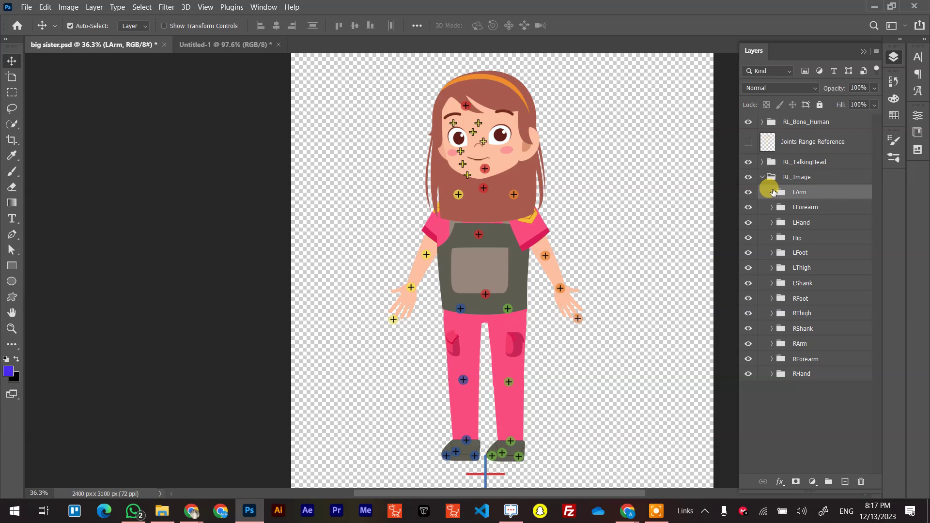
Step: Switch to File Explorer, open the Characters folder under Working > Gender Reveal Animation Second, and select baby girl.ai
{"action": "left_click", "coordinate": [155, 516]}
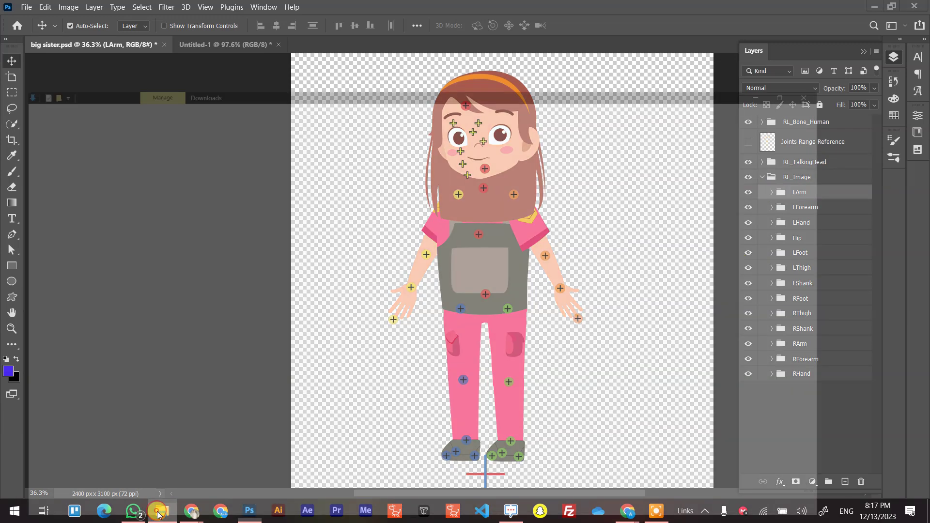
{"action": "left_click", "coordinate": [72, 81]}
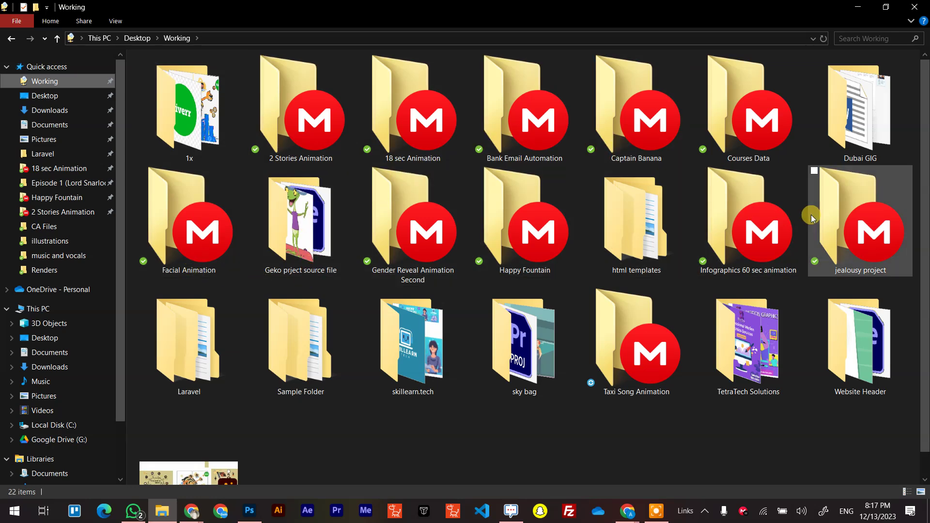
{"action": "double_click", "coordinate": [400, 236]}
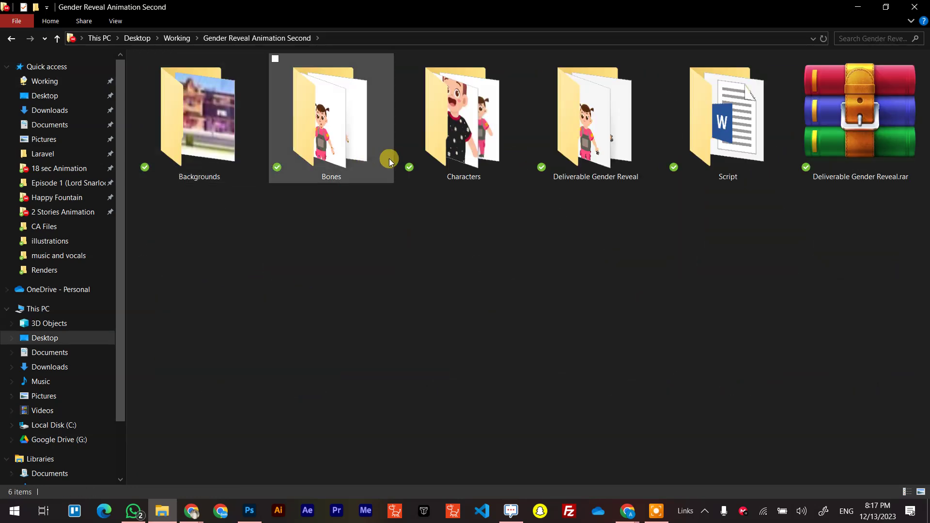
{"action": "double_click", "coordinate": [489, 147]}
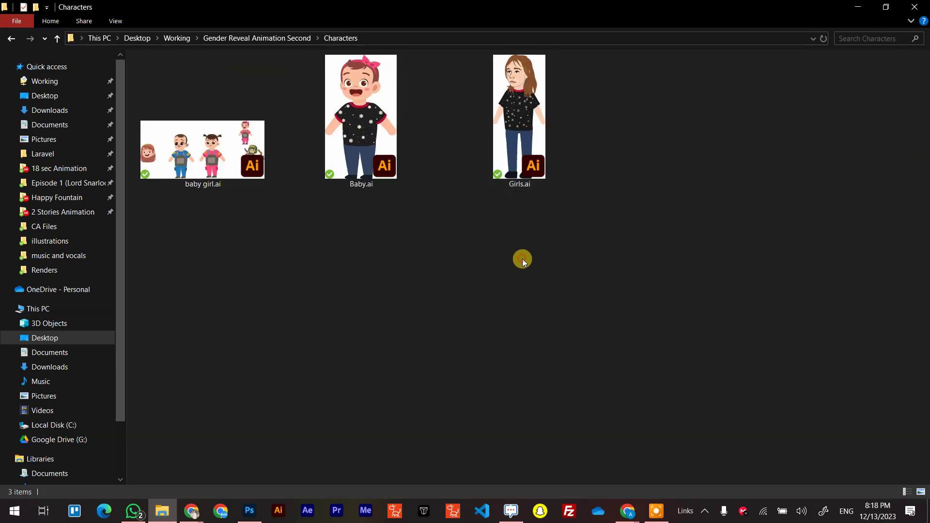
{"action": "left_click", "coordinate": [223, 153]}
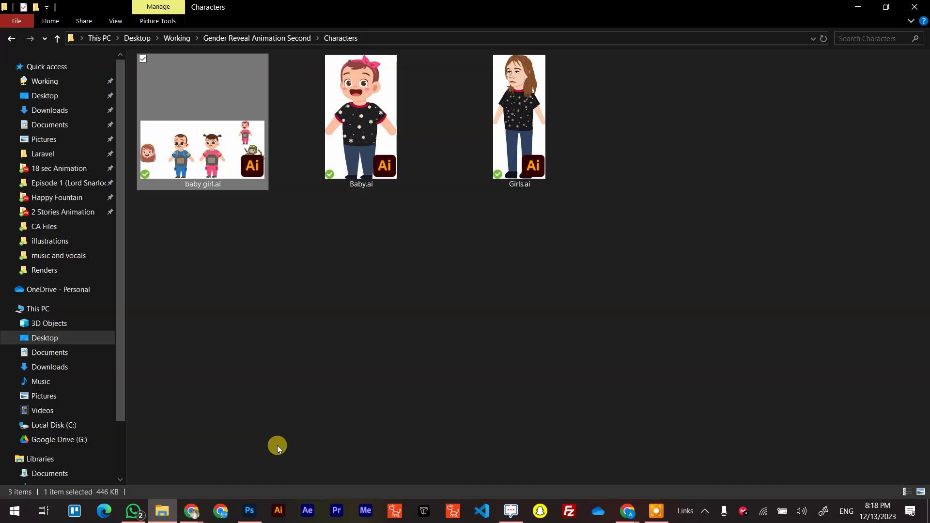
Step: Switch back to Photoshop and open baby boy.psd from the recent files
{"action": "left_click", "coordinate": [249, 511]}
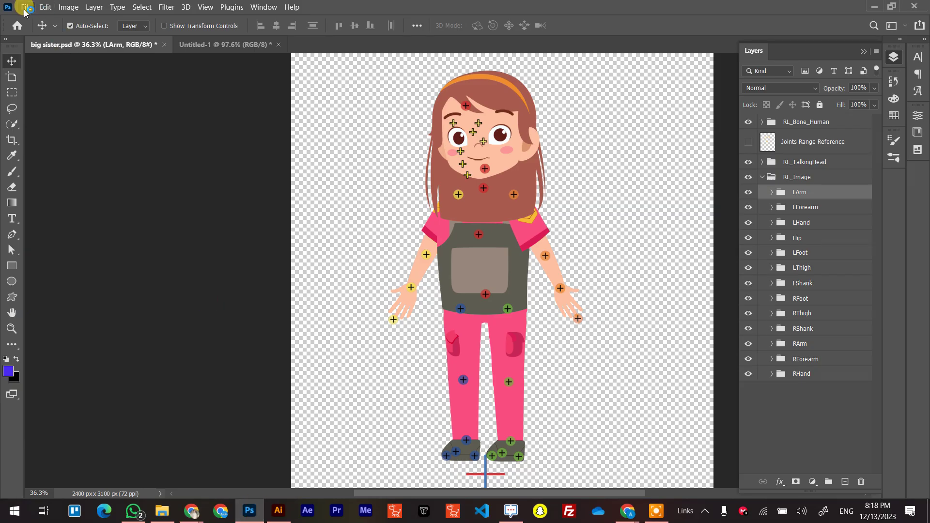
{"action": "left_click", "coordinate": [17, 25]}
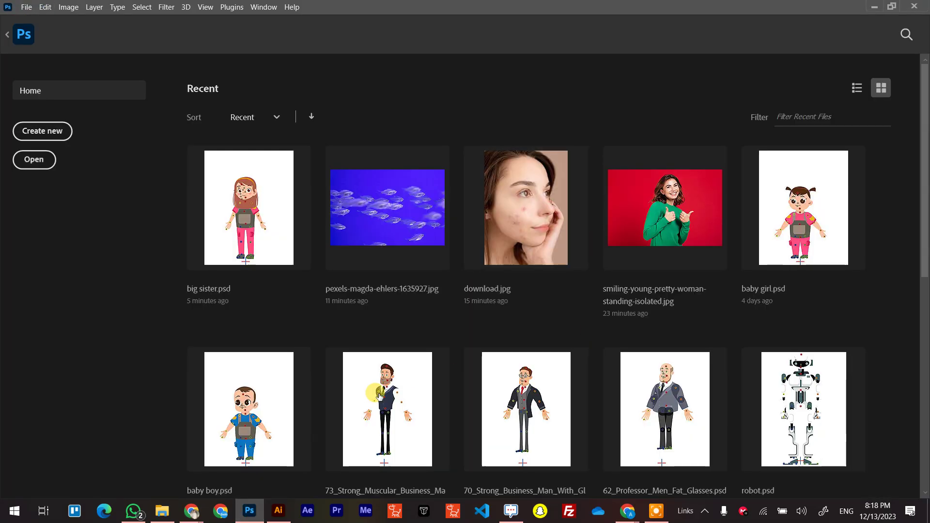
{"action": "scroll", "coordinate": [291, 409], "scroll_direction": "down", "scroll_amount": 1}
{"action": "left_click", "coordinate": [245, 348]}
{"action": "left_click", "coordinate": [290, 512]}
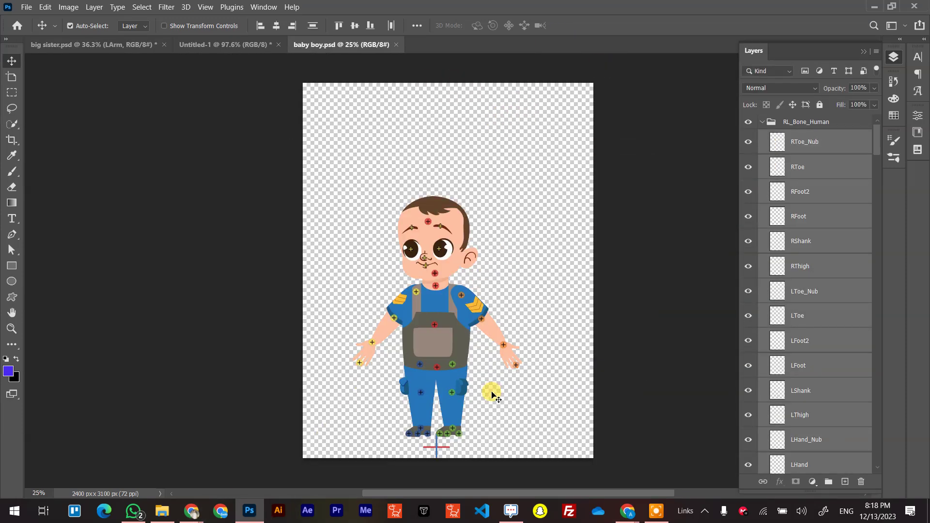
Step: Collapse the RL_Bone_Human and RL_TalkingHead groups in baby boy.psd
{"action": "scroll", "coordinate": [454, 322], "scroll_direction": "up", "scroll_amount": 4}
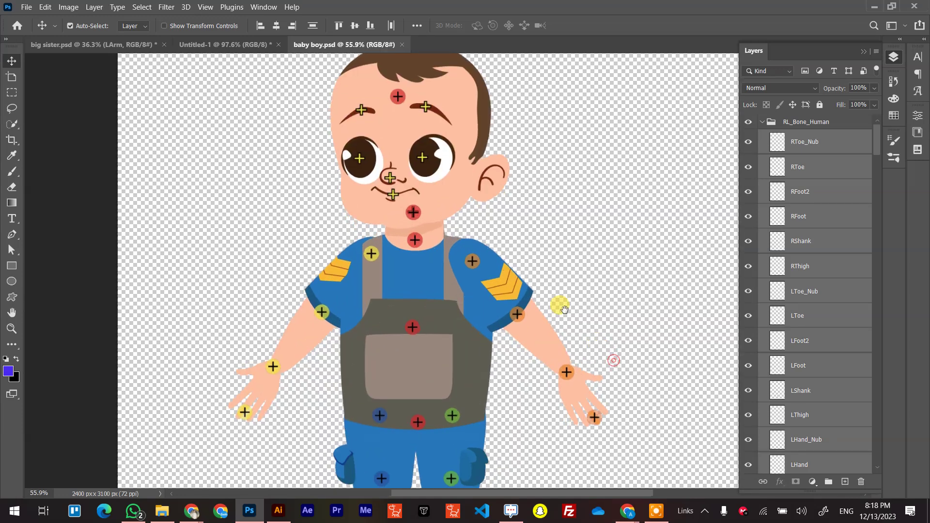
{"action": "left_click_drag", "start_coordinate": [598, 344], "coordinate": [546, 270]}
{"action": "left_click", "coordinate": [762, 122]}
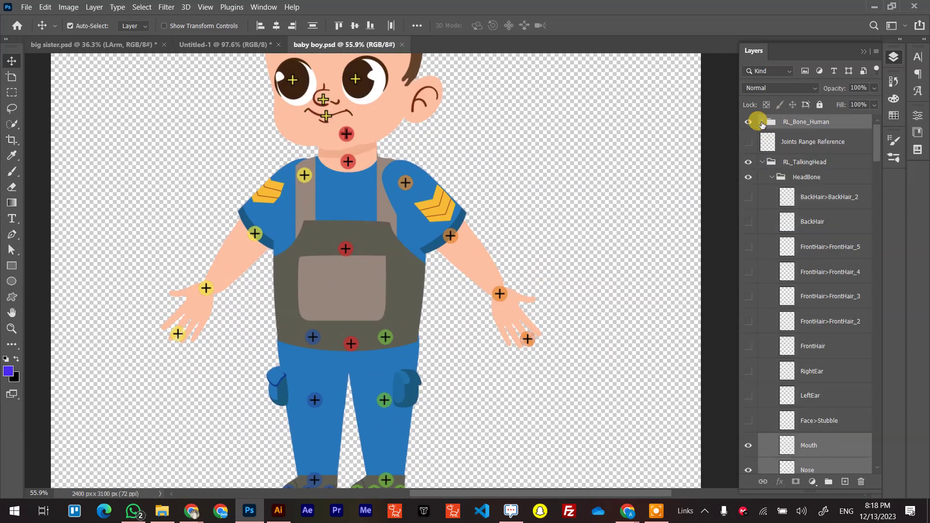
{"action": "left_click", "coordinate": [761, 161]}
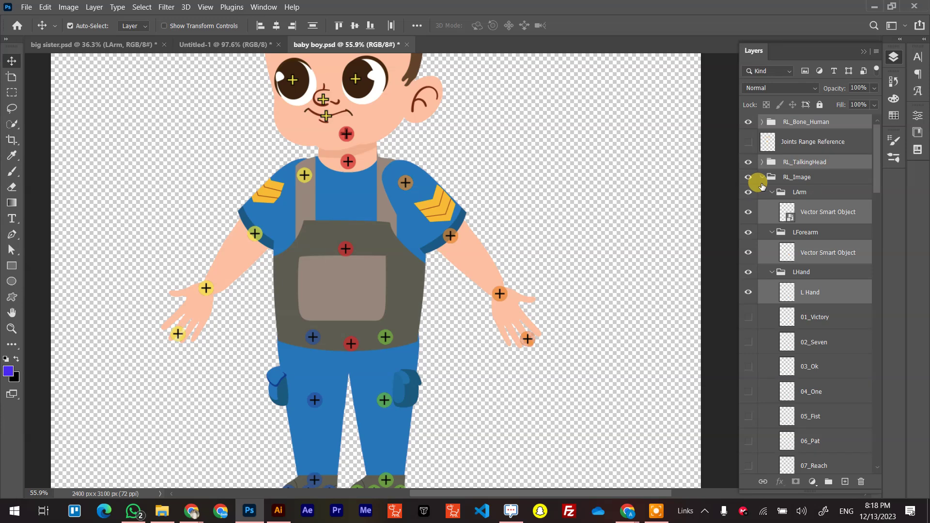
Step: Collapse the LArm, LForearm, LHand, Hip, LFoot, LThigh and LShank groups inside RL_Image
{"action": "left_click", "coordinate": [772, 193]}
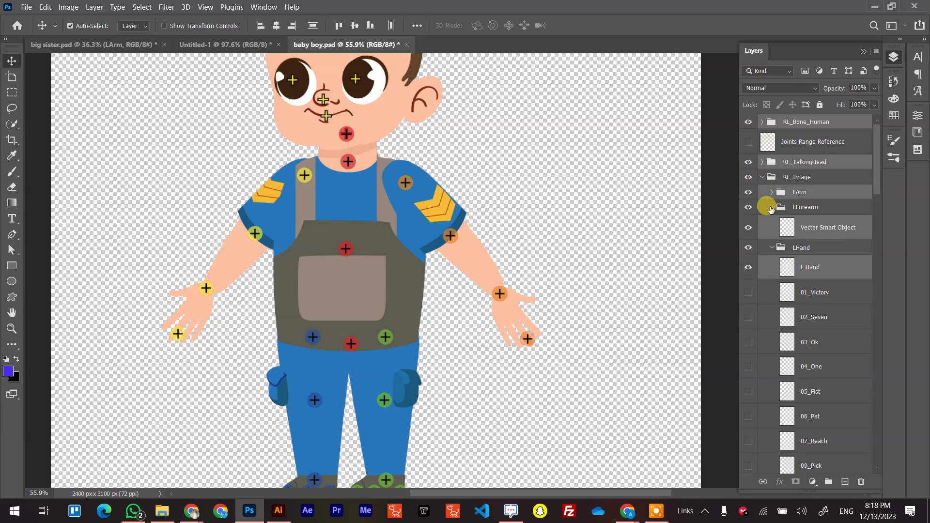
{"action": "left_click", "coordinate": [772, 208]}
{"action": "left_click", "coordinate": [771, 223]}
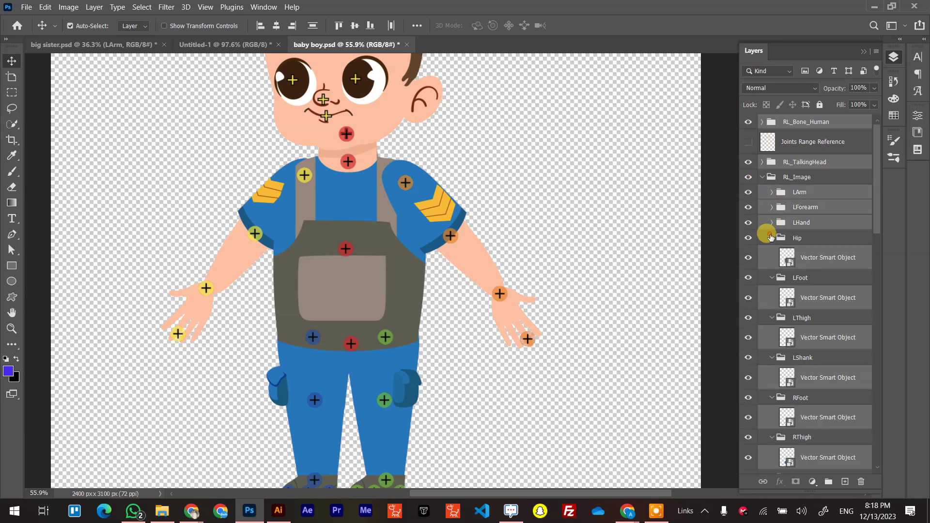
{"action": "left_click", "coordinate": [771, 238]}
{"action": "left_click", "coordinate": [772, 252]}
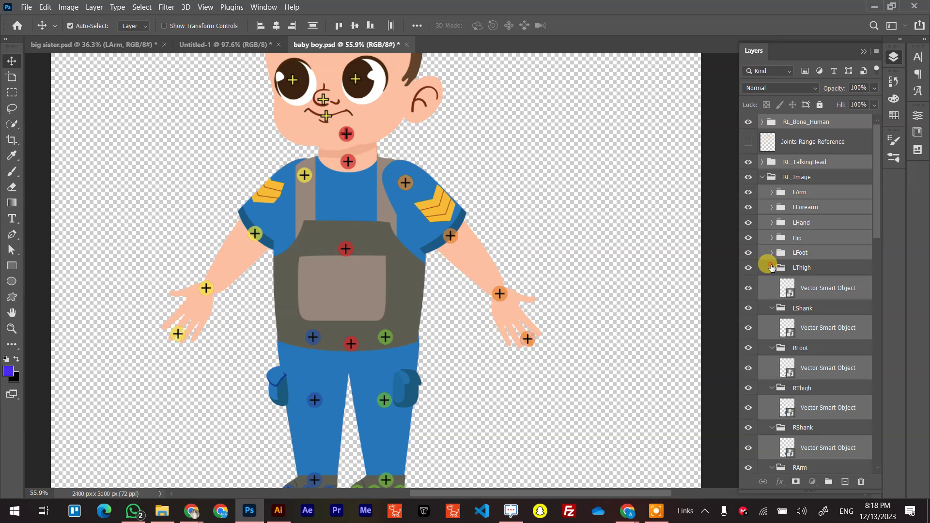
{"action": "left_click", "coordinate": [772, 267]}
{"action": "left_click", "coordinate": [774, 284]}
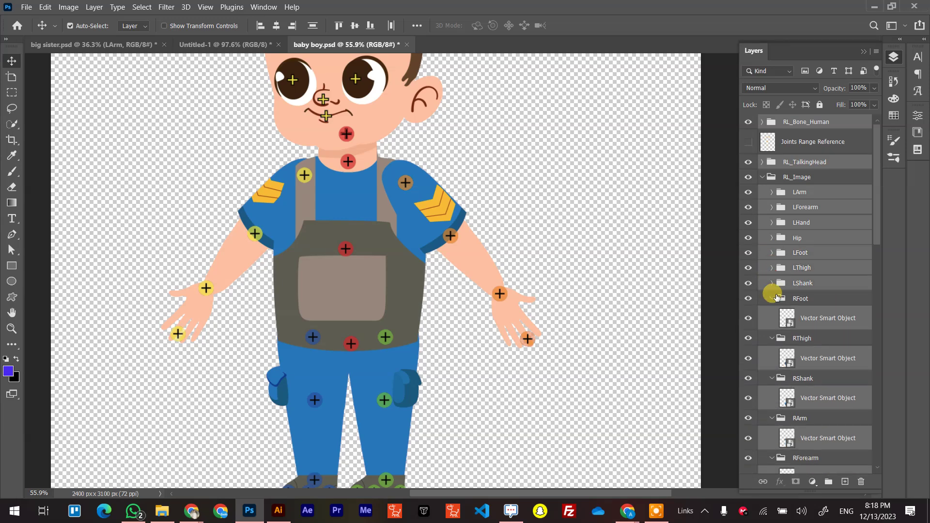
Step: Collapse the RFoot, RThigh, RShank, RArm, RForearm and RHand groups inside RL_Image
{"action": "left_click", "coordinate": [770, 299]}
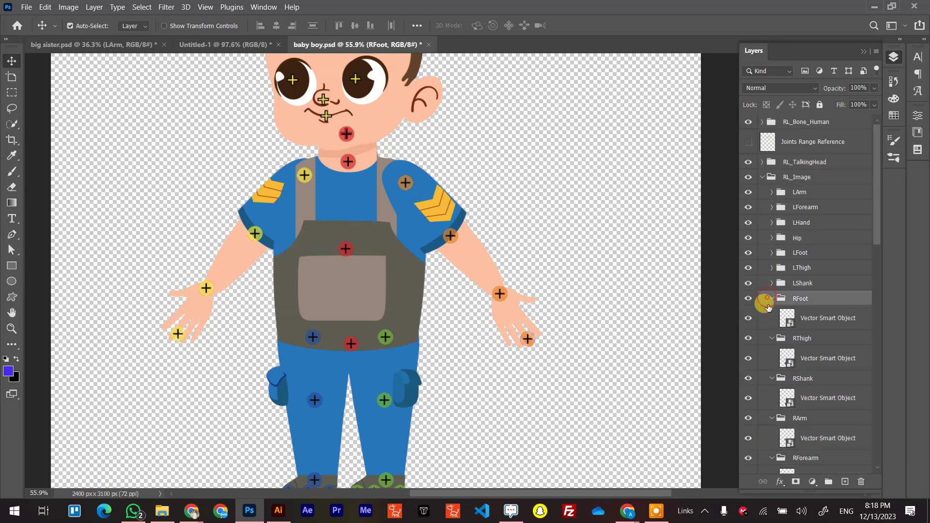
{"action": "left_click", "coordinate": [771, 298]}
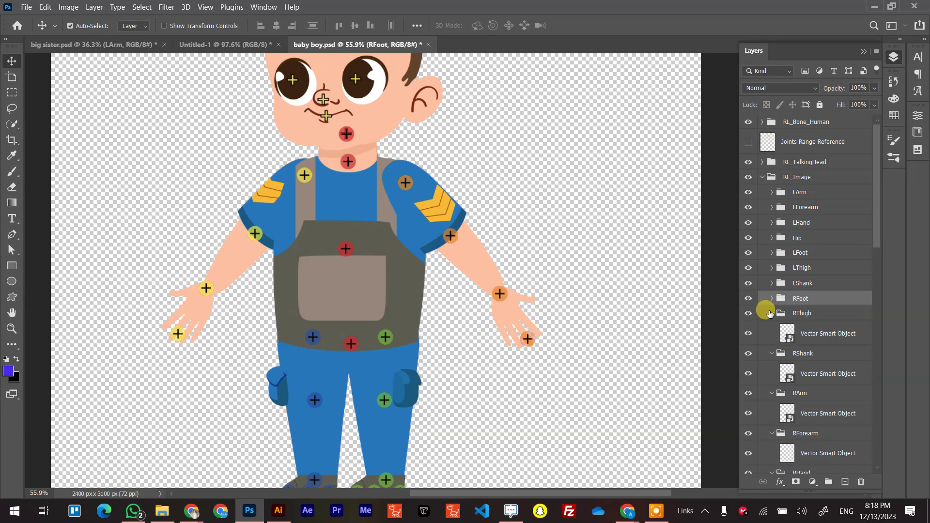
{"action": "left_click", "coordinate": [770, 313]}
{"action": "left_click", "coordinate": [772, 313]}
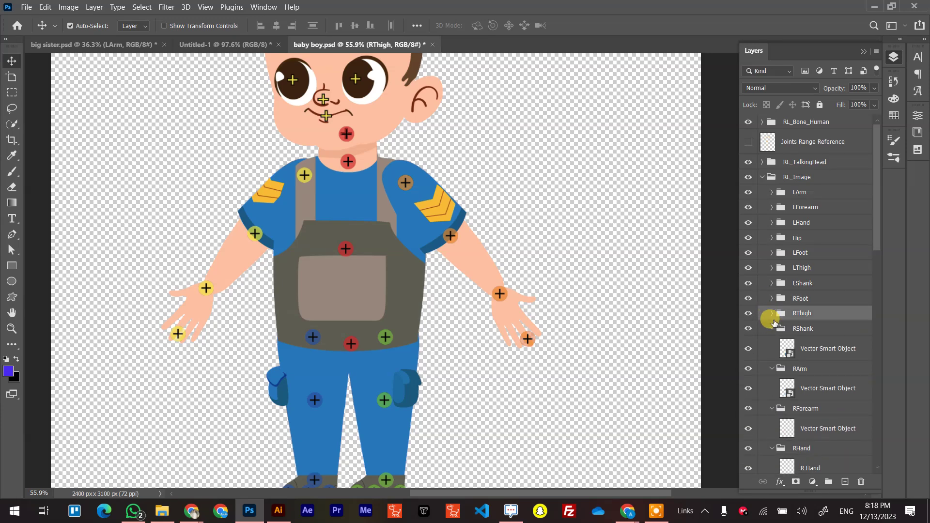
{"action": "left_click", "coordinate": [773, 329]}
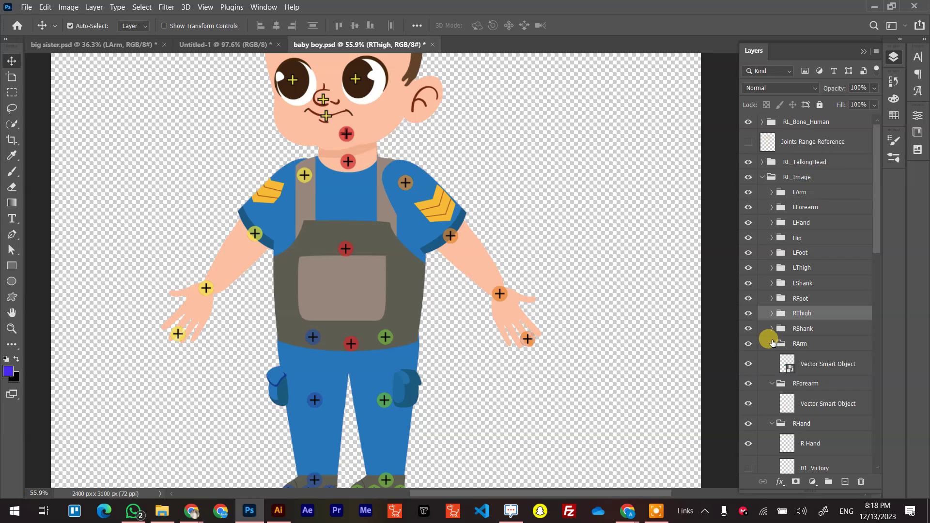
{"action": "left_click", "coordinate": [771, 344]}
{"action": "left_click", "coordinate": [771, 359]}
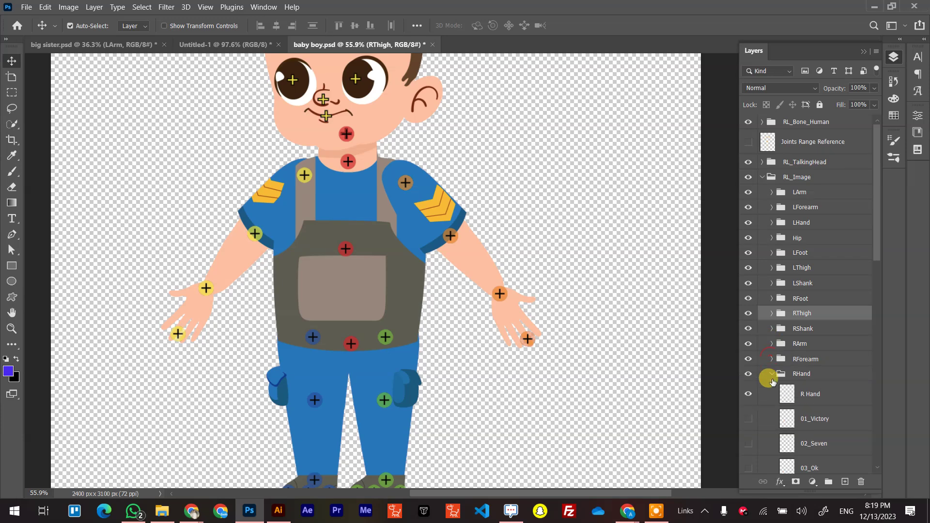
{"action": "left_click", "coordinate": [772, 374]}
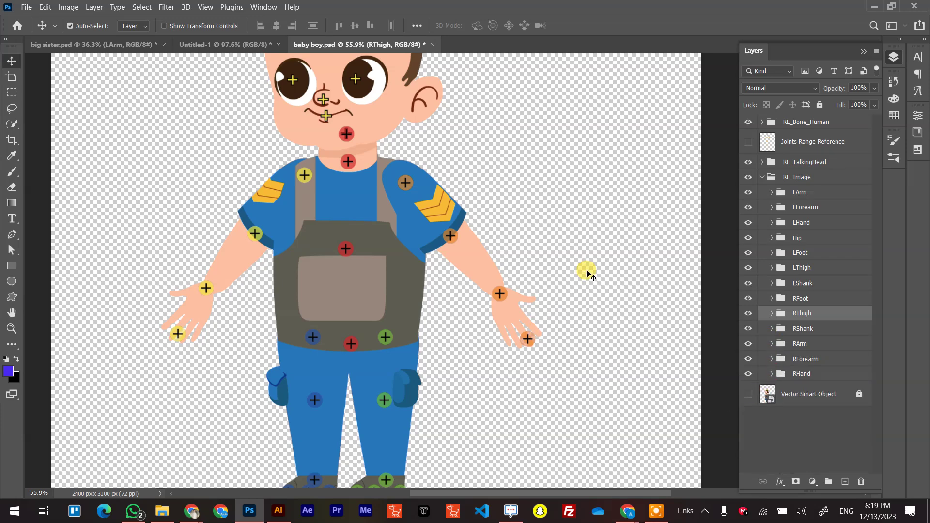
Step: Look over the whole baby boy character, expand the RThigh group to view its content and collapse it again
{"action": "scroll", "coordinate": [577, 236], "scroll_direction": "down", "scroll_amount": 2}
{"action": "scroll", "coordinate": [536, 287], "scroll_direction": "down", "scroll_amount": 1}
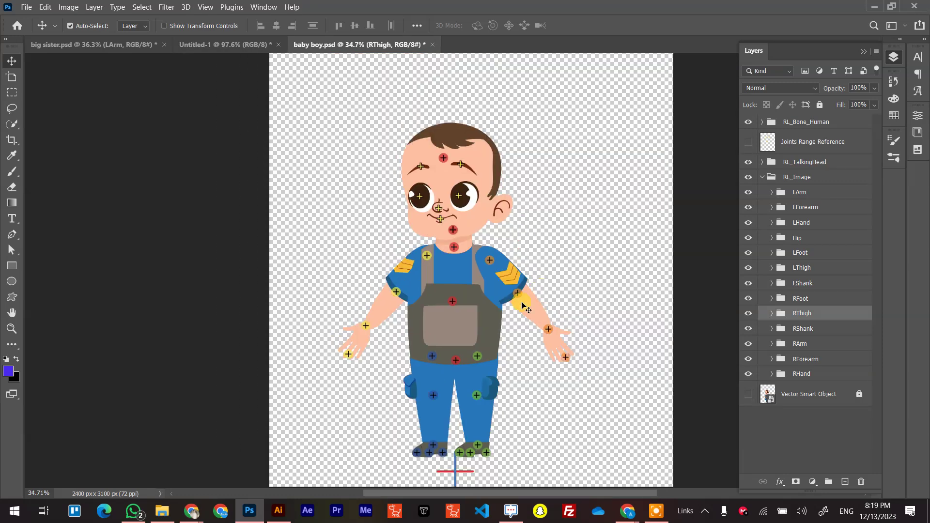
{"action": "scroll", "coordinate": [450, 373], "scroll_direction": "up", "scroll_amount": 1}
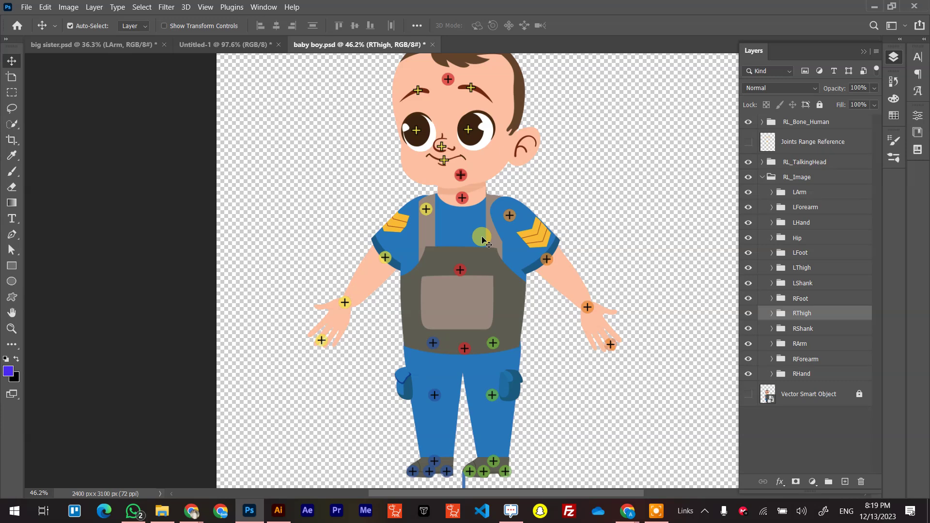
{"action": "scroll", "coordinate": [485, 238], "scroll_direction": "up", "scroll_amount": 1}
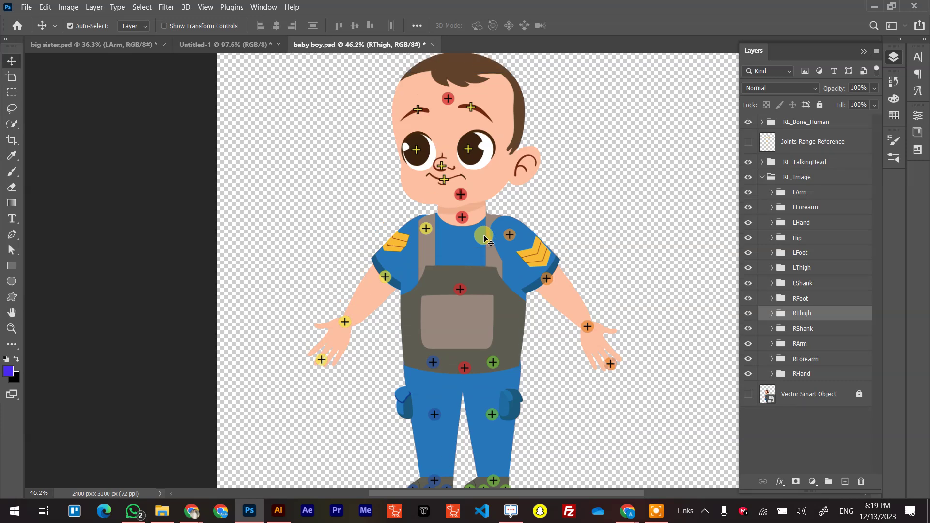
{"action": "left_click", "coordinate": [773, 313]}
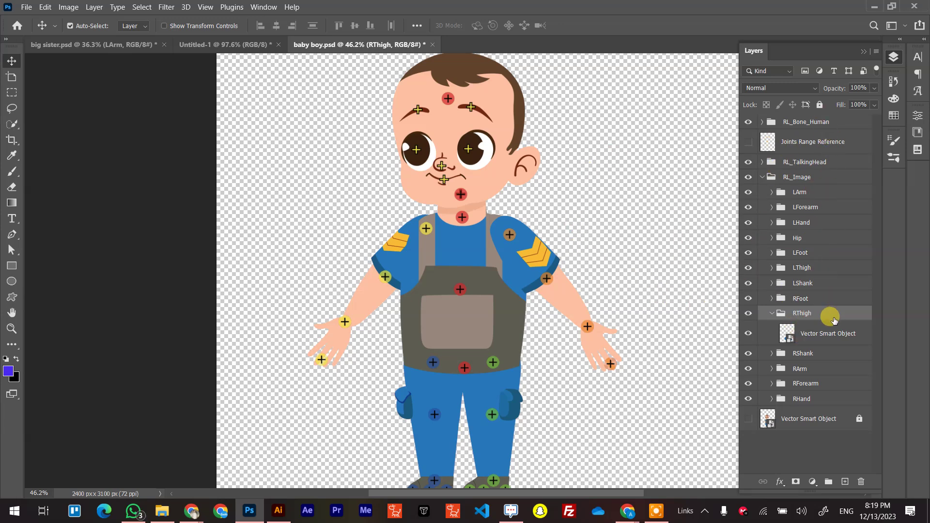
{"action": "left_click", "coordinate": [771, 313]}
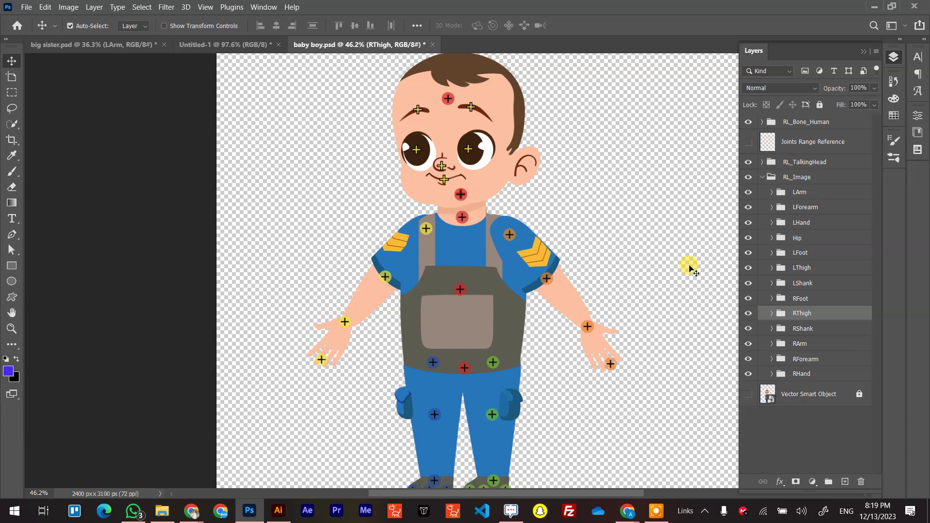
Step: Switch to the Untitled-1 document and expand the hands group and its Hand 2 subgroup
{"action": "left_click", "coordinate": [643, 223]}
{"action": "left_click", "coordinate": [219, 46]}
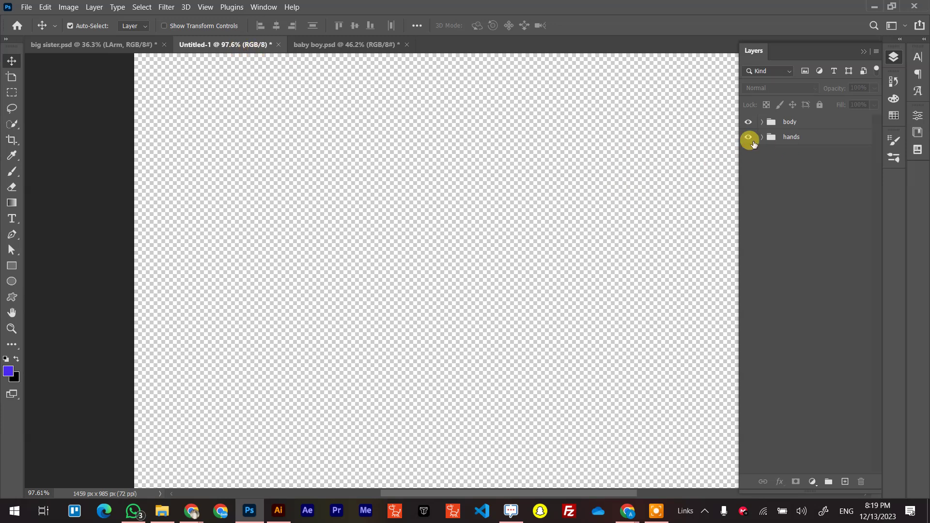
{"action": "left_click", "coordinate": [766, 140]}
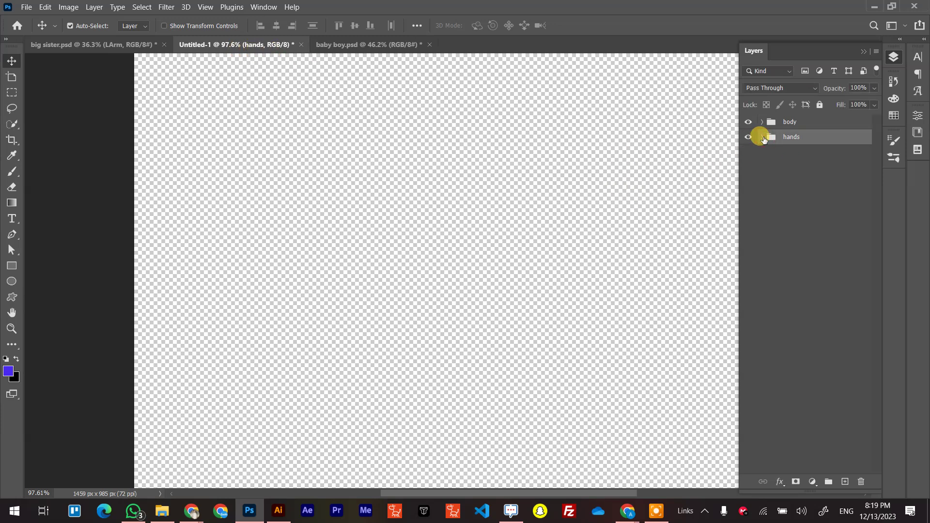
{"action": "left_click", "coordinate": [762, 138]}
{"action": "left_click", "coordinate": [771, 154]}
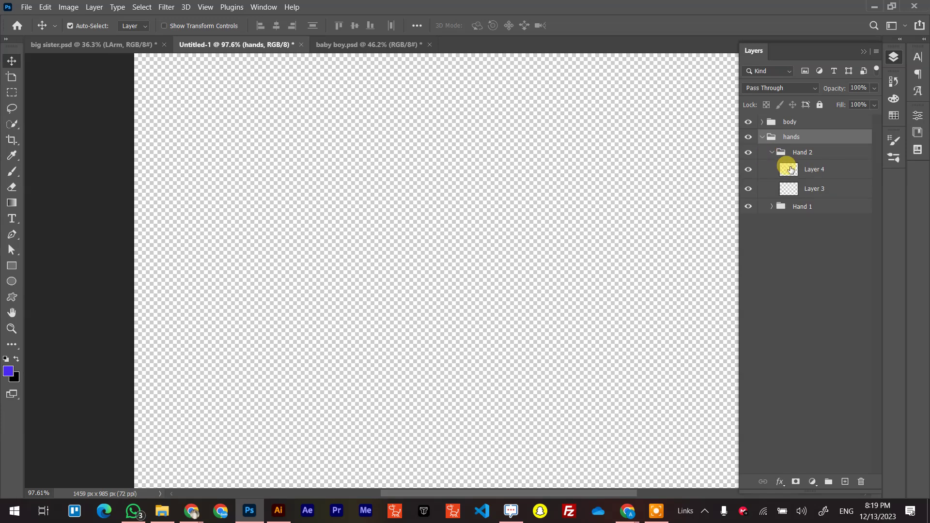
Step: Expand the Hand 1 group and move Layer 4 from Hand 2 to the top of Hand 1
{"action": "left_click", "coordinate": [829, 171]}
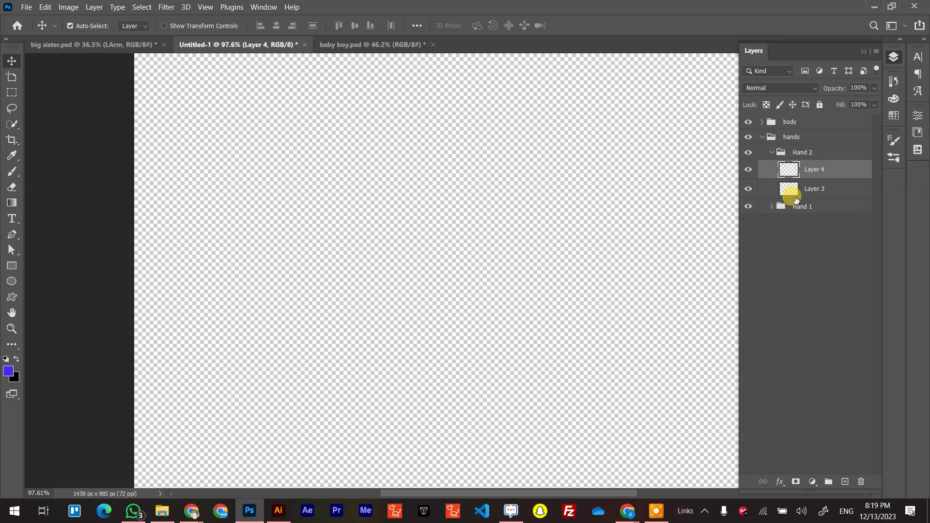
{"action": "left_click", "coordinate": [772, 207]}
{"action": "left_click_drag", "start_coordinate": [827, 171], "coordinate": [824, 214]}
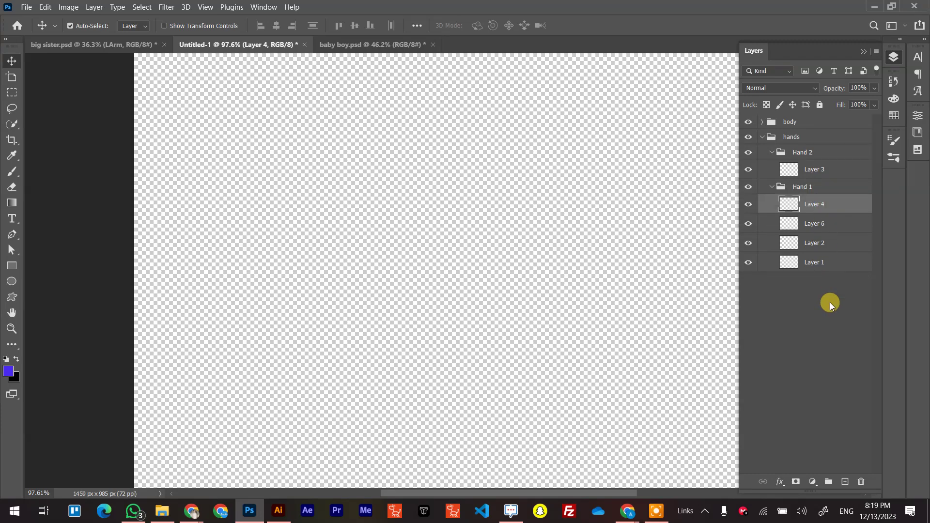
Step: Return to baby boy.psd and select all of the character's visible layers on the canvas
{"action": "left_click", "coordinate": [383, 46]}
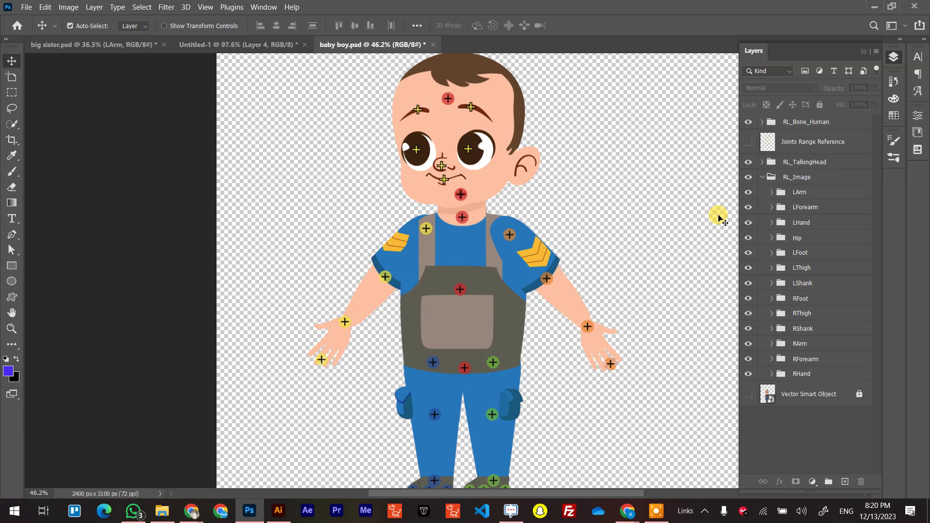
{"action": "scroll", "coordinate": [602, 194], "scroll_direction": "down", "scroll_amount": 3}
{"action": "left_click", "coordinate": [660, 90]}
{"action": "left_click_drag", "start_coordinate": [616, 178], "coordinate": [401, 418]}
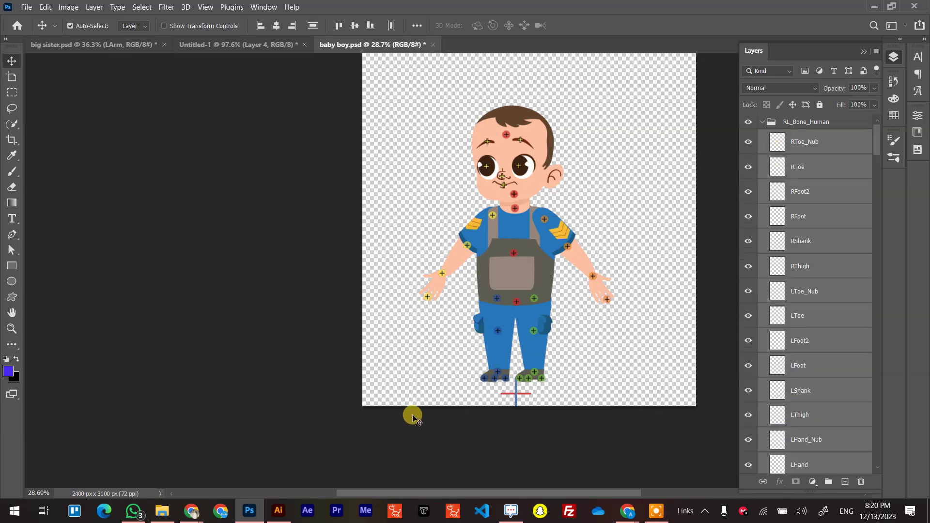
Step: Set the opacity of all selected character layers to 40%, after trying 70%, and examine the overlapping hip and knee joints
{"action": "key", "text": "7"}
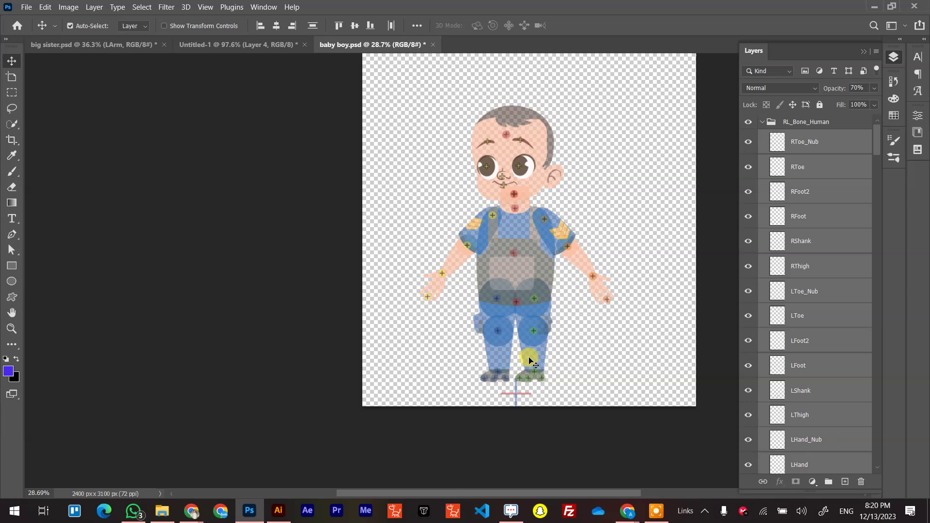
{"action": "key", "text": "0"}
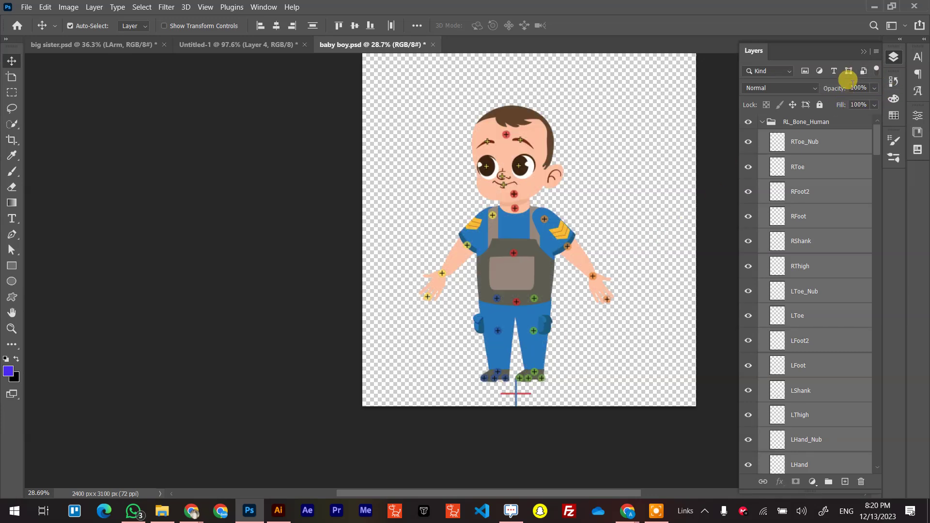
{"action": "key", "text": "9"}
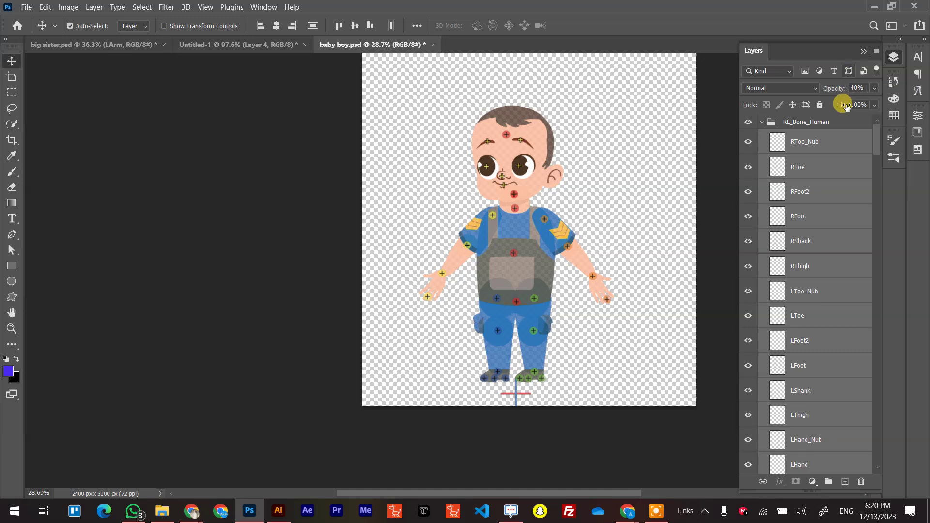
{"action": "key", "text": "4"}
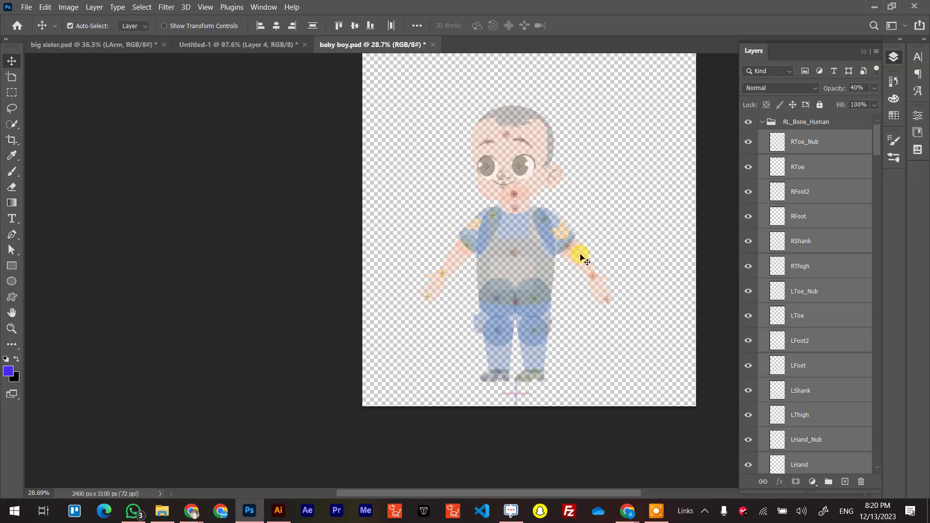
{"action": "scroll", "coordinate": [568, 305], "scroll_direction": "up", "scroll_amount": 8}
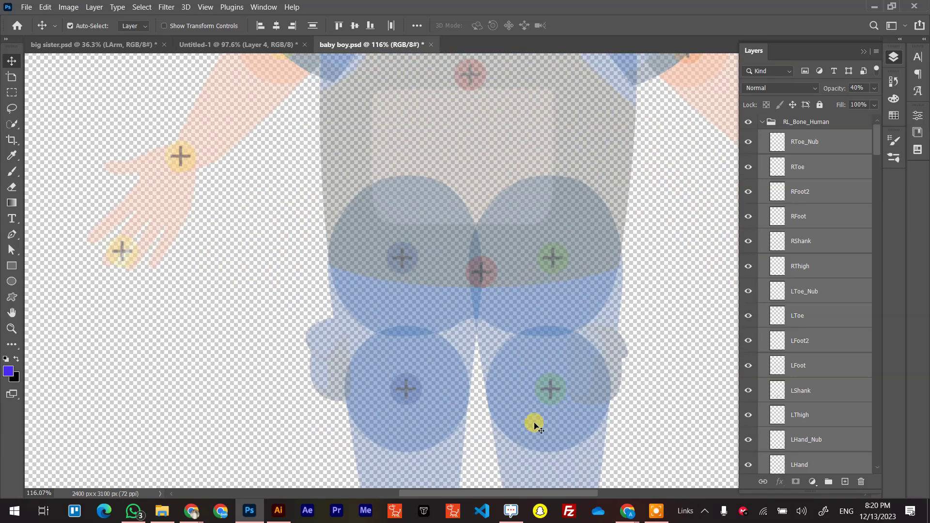
{"action": "scroll", "coordinate": [533, 259], "scroll_direction": "down", "scroll_amount": 5}
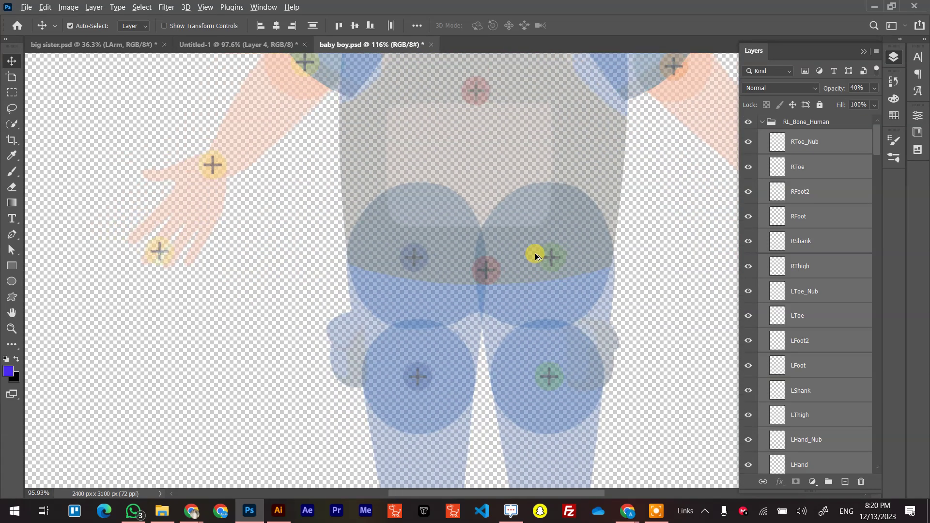
{"action": "scroll", "coordinate": [536, 321], "scroll_direction": "up", "scroll_amount": 5}
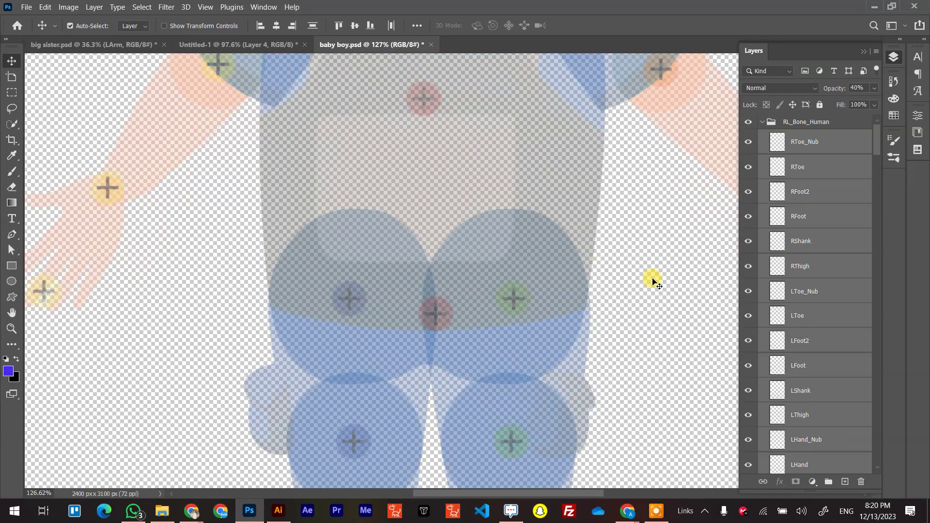
Step: Examine the overlapping elbow and wrist joints of the semi-transparent baby boy, and deselect all of the character's layers
{"action": "scroll", "coordinate": [497, 288], "scroll_direction": "up", "scroll_amount": 3}
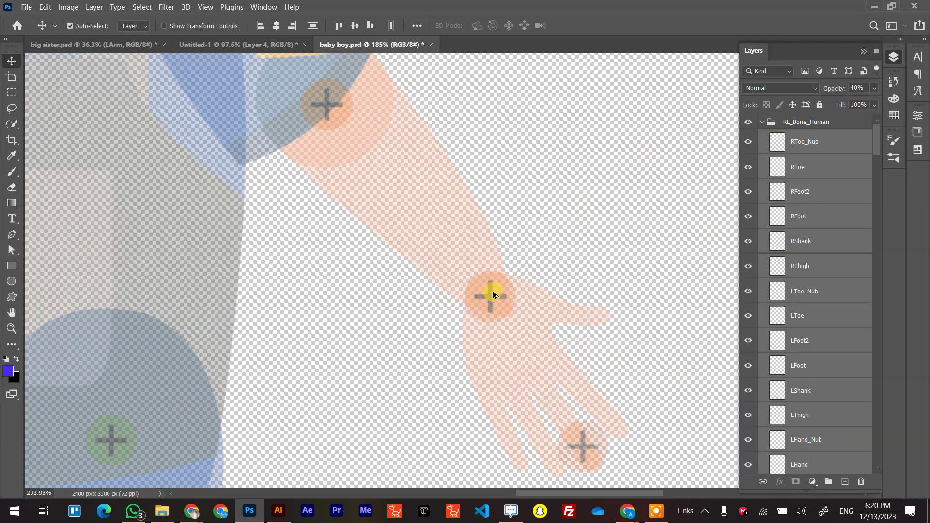
{"action": "scroll", "coordinate": [490, 294], "scroll_direction": "down", "scroll_amount": 6}
{"action": "scroll", "coordinate": [490, 294], "scroll_direction": "down", "scroll_amount": 3}
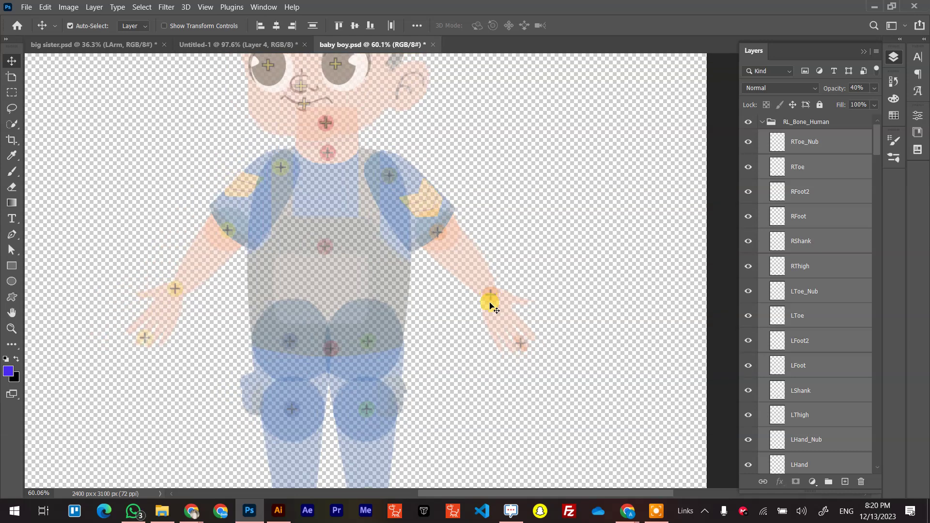
{"action": "scroll", "coordinate": [501, 343], "scroll_direction": "down", "scroll_amount": 2}
{"action": "left_click_drag", "start_coordinate": [571, 98], "coordinate": [260, 443]}
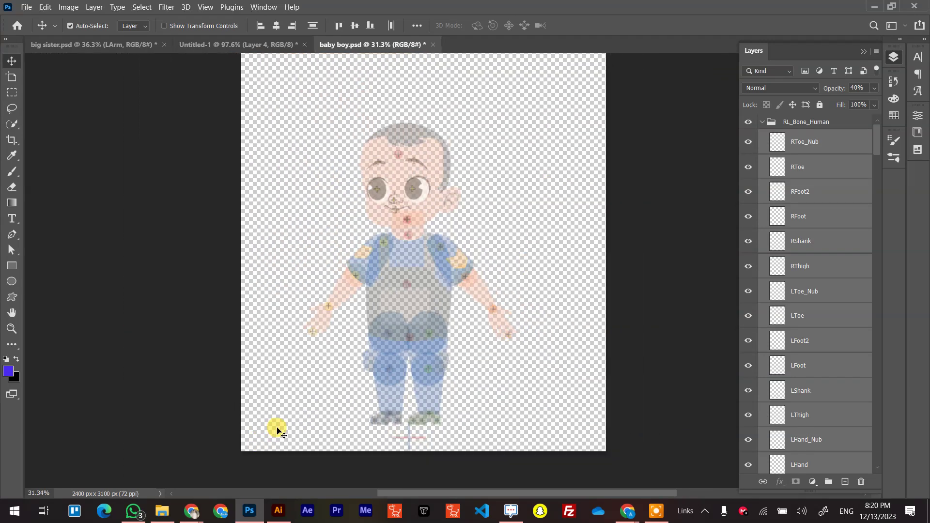
{"action": "left_click", "coordinate": [511, 381]}
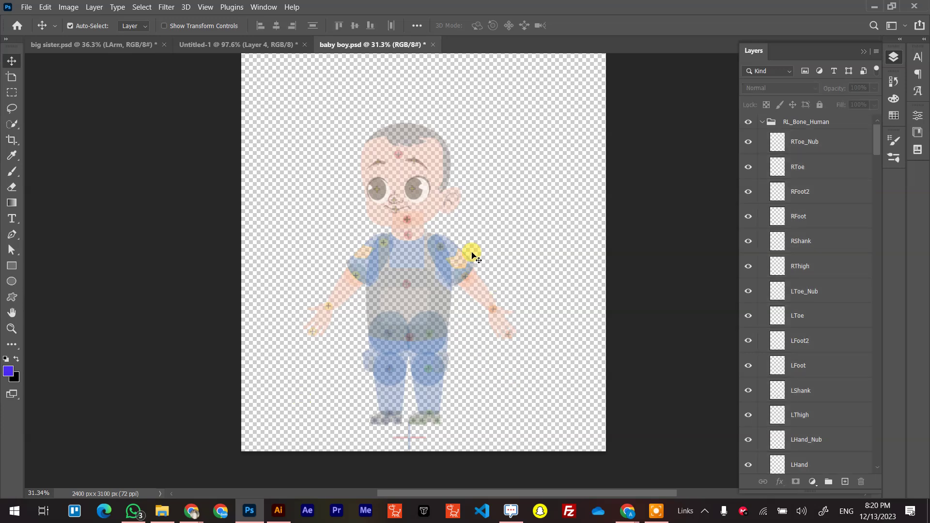
Step: Examine how the baby boy's body parts overlap at the neck, shoulders, elbows, hips, knees and ankles
{"action": "scroll", "coordinate": [472, 255], "scroll_direction": "up", "scroll_amount": 6}
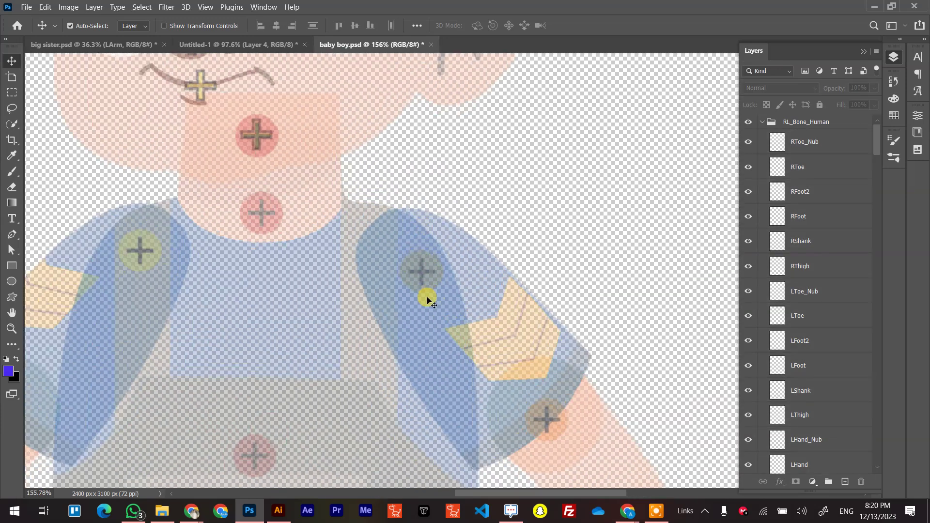
{"action": "scroll", "coordinate": [457, 350], "scroll_direction": "down", "scroll_amount": 5}
{"action": "scroll", "coordinate": [508, 368], "scroll_direction": "up", "scroll_amount": 7}
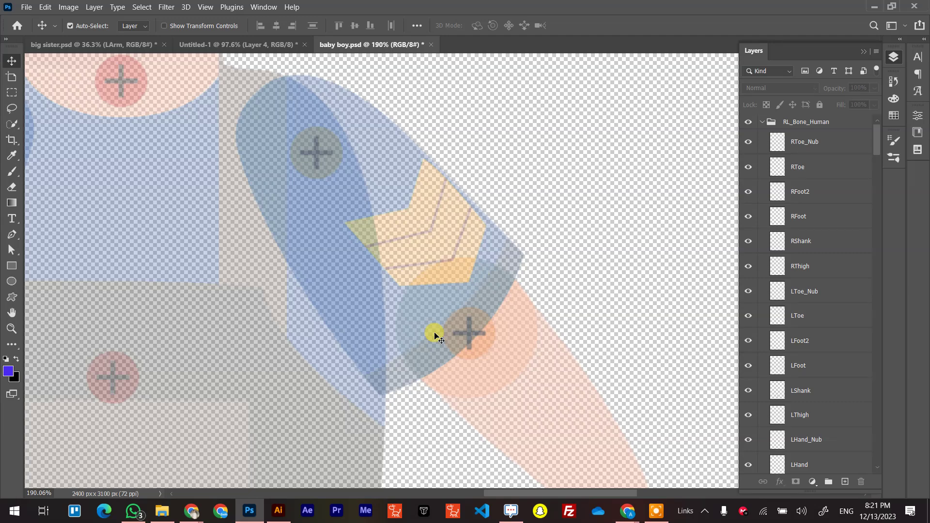
{"action": "scroll", "coordinate": [485, 328], "scroll_direction": "down", "scroll_amount": 3}
{"action": "scroll", "coordinate": [402, 396], "scroll_direction": "down", "scroll_amount": 5}
{"action": "scroll", "coordinate": [515, 277], "scroll_direction": "left", "scroll_amount": 3}
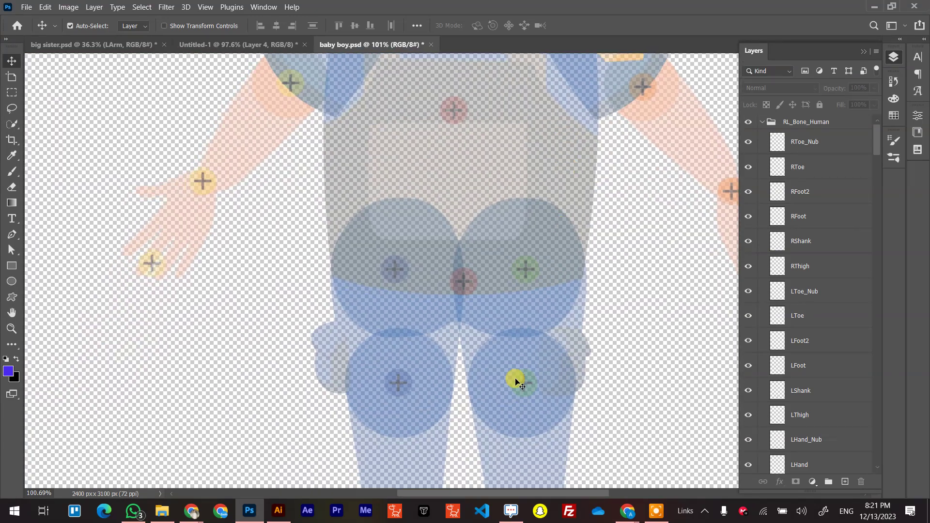
{"action": "left_click_drag", "start_coordinate": [525, 405], "coordinate": [486, 214]}
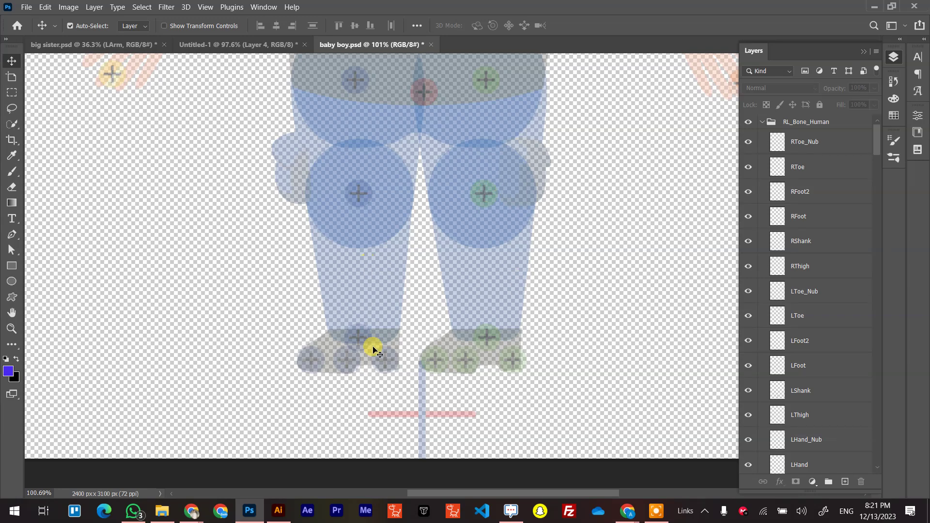
{"action": "scroll", "coordinate": [478, 362], "scroll_direction": "up", "scroll_amount": 5}
{"action": "scroll", "coordinate": [451, 323], "scroll_direction": "left", "scroll_amount": 3}
{"action": "scroll", "coordinate": [451, 322], "scroll_direction": "up", "scroll_amount": 4}
{"action": "scroll", "coordinate": [451, 322], "scroll_direction": "right", "scroll_amount": 2}
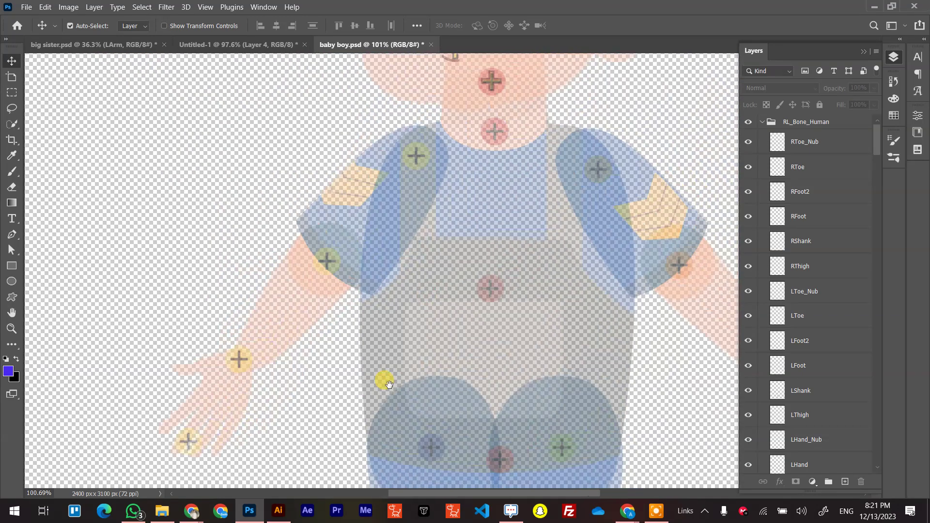
{"action": "scroll", "coordinate": [443, 306], "scroll_direction": "down", "scroll_amount": 8, "text": "alt"}
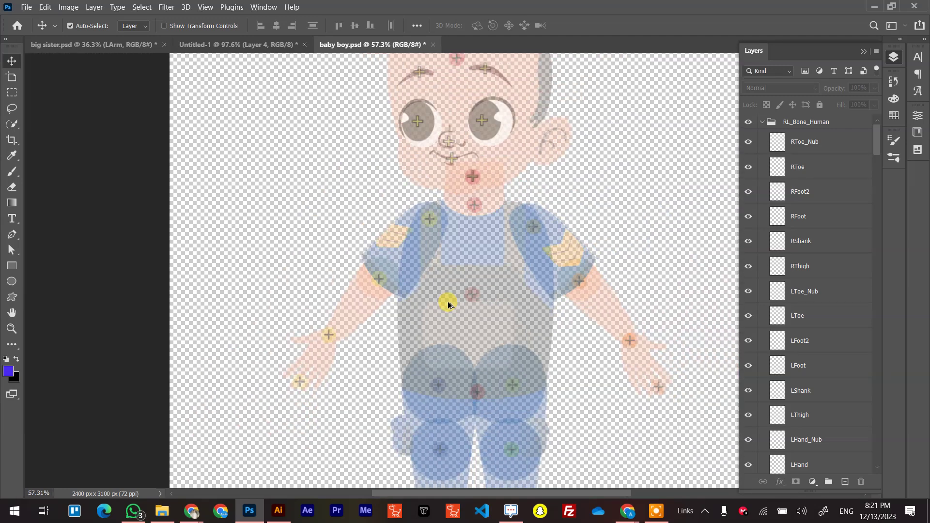
Step: Select all of the baby boy's layers, set their opacity back to 100%, and deselect them
{"action": "left_click_drag", "start_coordinate": [625, 116], "coordinate": [342, 443]}
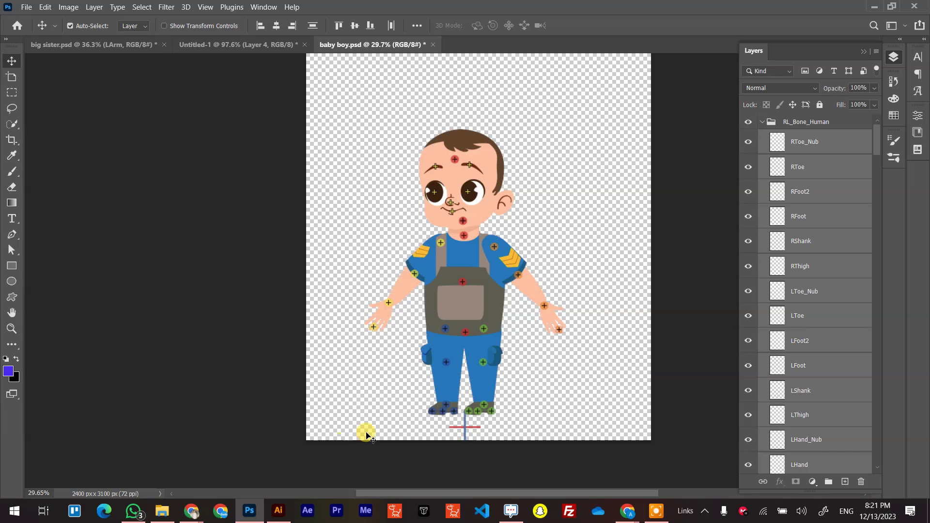
{"action": "left_click", "coordinate": [586, 367]}
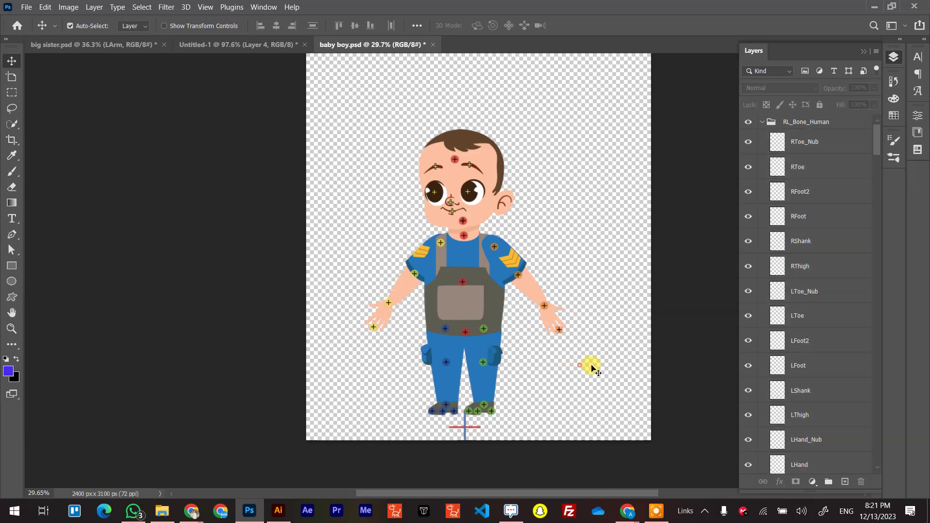
Step: Switch to baby girl.ai in Illustrator and move the boy's head up and away from his body
{"action": "left_click", "coordinate": [287, 513]}
{"action": "scroll", "coordinate": [509, 264], "scroll_direction": "down", "scroll_amount": 4}
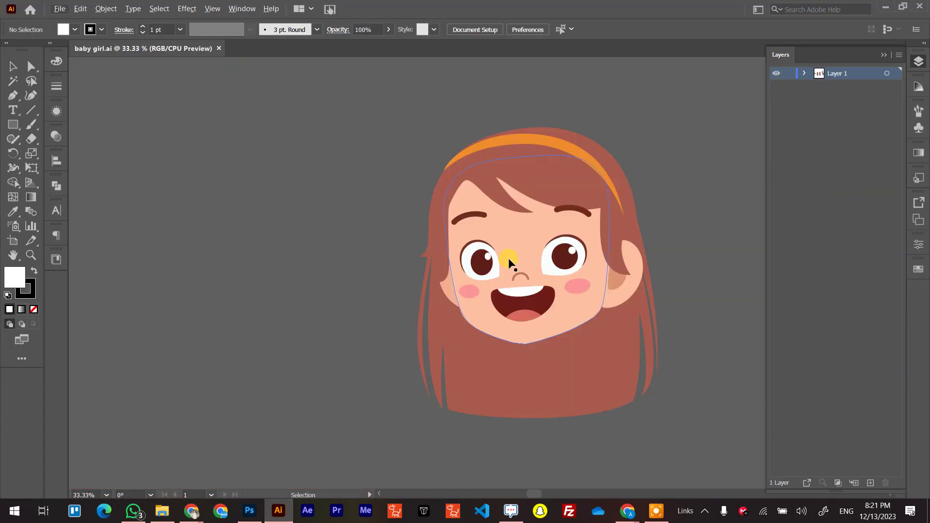
{"action": "left_click_drag", "start_coordinate": [467, 321], "coordinate": [334, 312]}
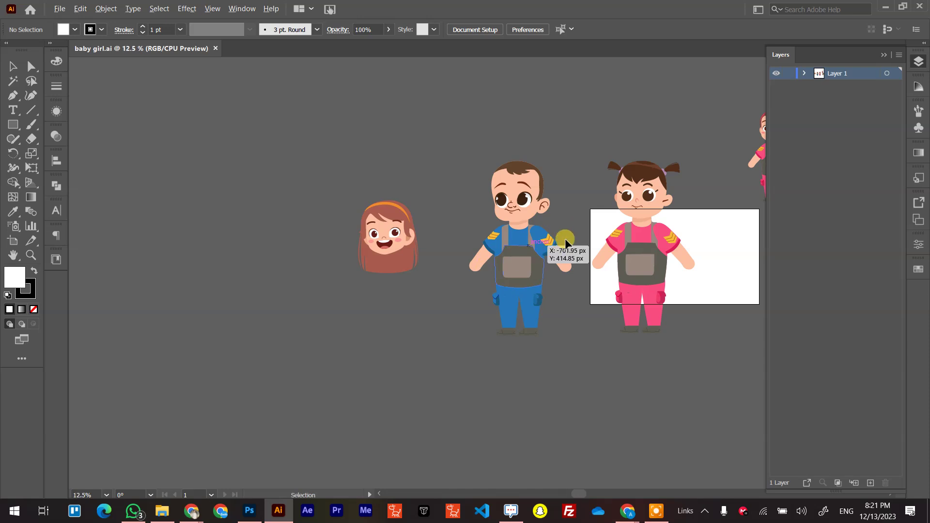
{"action": "scroll", "coordinate": [581, 220], "scroll_direction": "up", "scroll_amount": 2}
{"action": "left_click", "coordinate": [445, 194]}
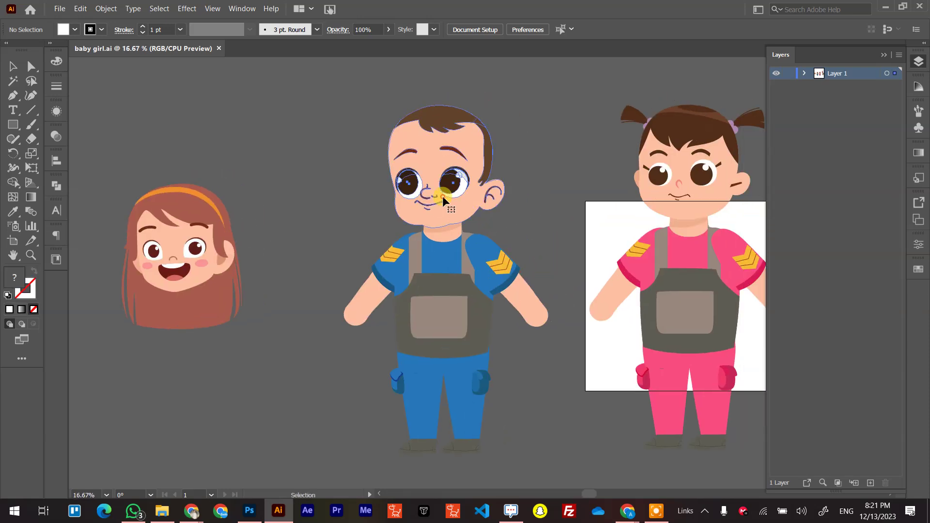
{"action": "left_click_drag", "start_coordinate": [442, 195], "coordinate": [384, 154]}
Step: Move the boy's upper arm beside the girl's head away from the torso together with its yellow chevrons, and separate its forearm
{"action": "left_click_drag", "start_coordinate": [361, 300], "coordinate": [280, 385]}
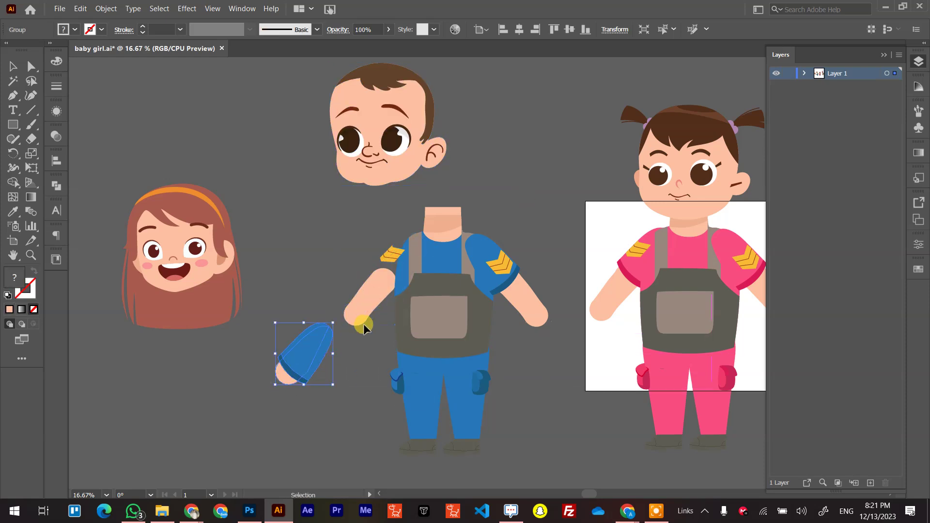
{"action": "key", "text": "ctrl+z"}
{"action": "left_click", "coordinate": [388, 271]}
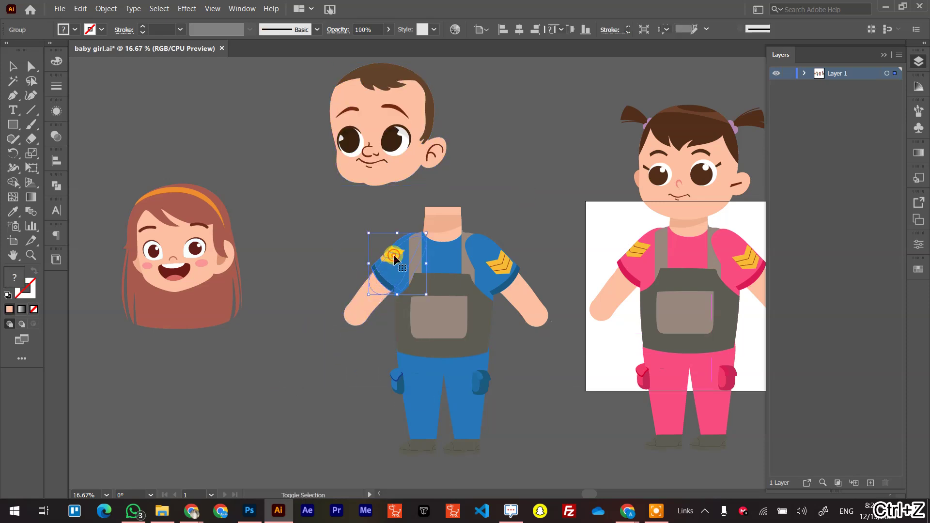
{"action": "left_click_drag", "start_coordinate": [388, 271], "coordinate": [291, 242]}
{"action": "left_click_drag", "start_coordinate": [361, 307], "coordinate": [279, 387]}
Step: Pull the boy's other upper arm with its yellow chevrons off the torso, and move its forearm below it
{"action": "left_click", "coordinate": [492, 259]}
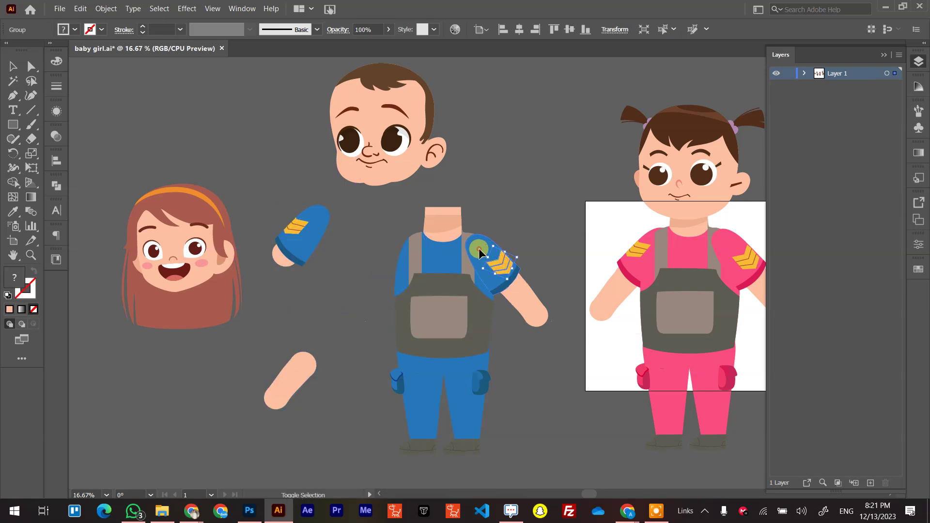
{"action": "left_click", "coordinate": [482, 254]}
{"action": "left_click_drag", "start_coordinate": [482, 253], "coordinate": [525, 211]}
{"action": "left_click_drag", "start_coordinate": [518, 300], "coordinate": [513, 383]}
Step: Move both of the boy's legs down and outward from the torso, and separate one shoe below them
{"action": "left_click", "coordinate": [479, 386]}
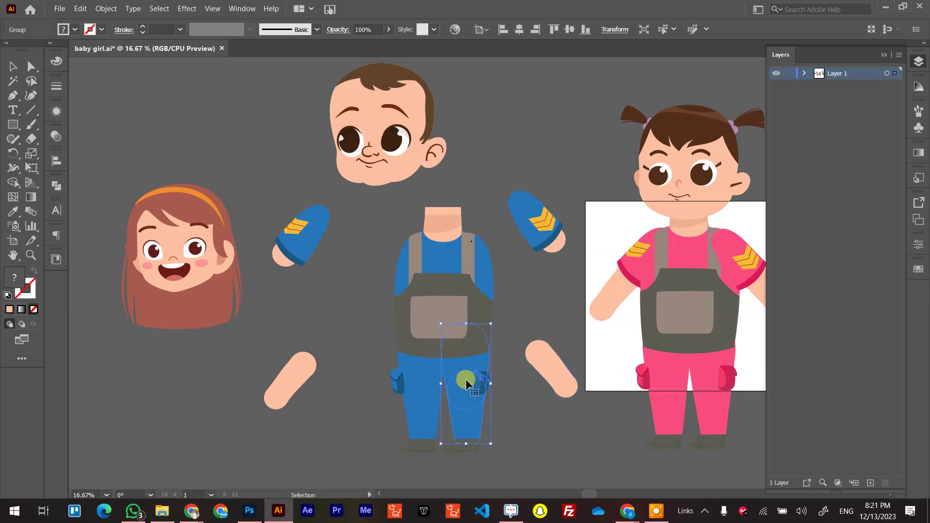
{"action": "scroll", "coordinate": [476, 378], "scroll_direction": "down", "scroll_amount": 5}
{"action": "left_click_drag", "start_coordinate": [501, 283], "coordinate": [543, 372]}
{"action": "left_click_drag", "start_coordinate": [404, 247], "coordinate": [359, 325]}
{"action": "left_click", "coordinate": [422, 308]}
{"action": "left_click_drag", "start_coordinate": [422, 308], "coordinate": [441, 416]}
{"action": "left_click_drag", "start_coordinate": [462, 308], "coordinate": [518, 370]}
Step: Cut the lower leg shape out of the leg group nearest the pink girl, paste it in front ungrouped, and move it aside
{"action": "left_click", "coordinate": [518, 369]}
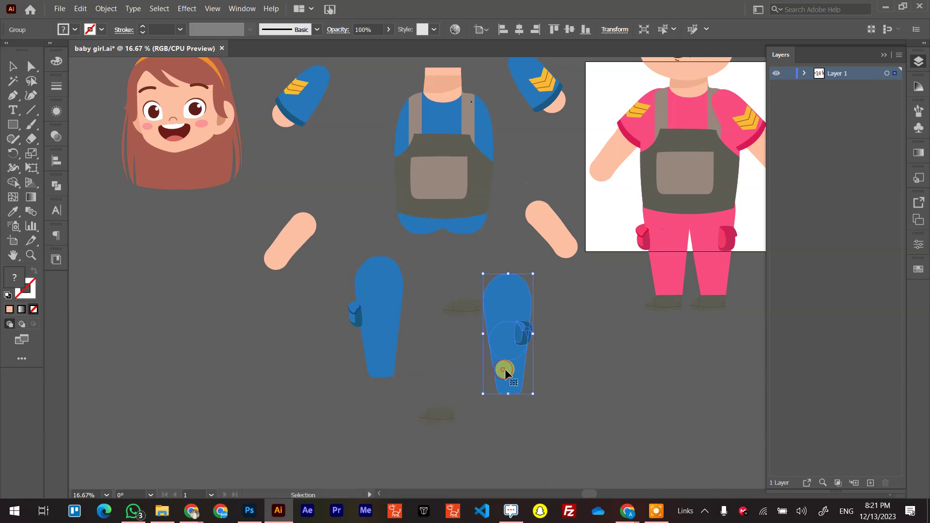
{"action": "double_click", "coordinate": [507, 373]}
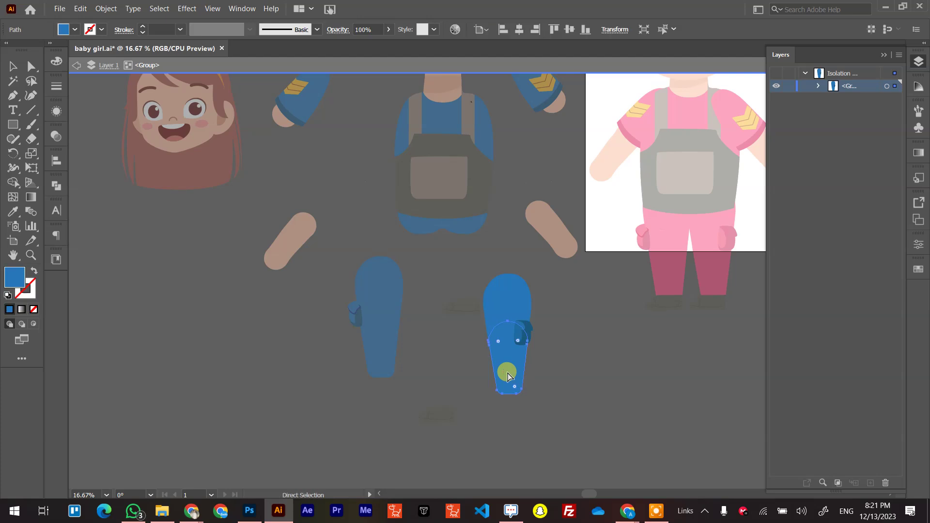
{"action": "key", "text": "ctrl+x"}
{"action": "double_click", "coordinate": [586, 377]}
{"action": "key", "text": "ctrl+f"}
{"action": "left_click_drag", "start_coordinate": [525, 364], "coordinate": [625, 382]}
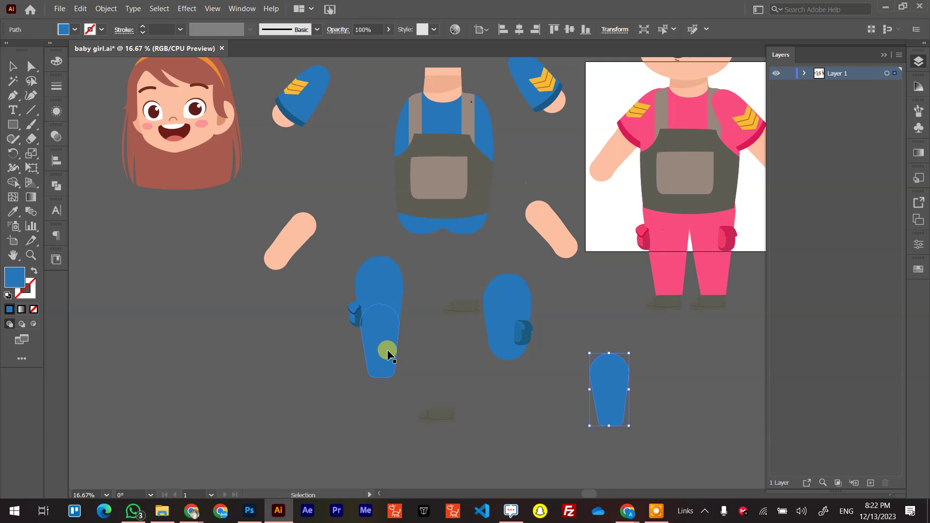
Step: Directly select the other leg's lower shape, move it down and outward, then cut it from its group and paste it in front
{"action": "key", "text": "a"}
{"action": "left_click", "coordinate": [377, 359]}
{"action": "left_click_drag", "start_coordinate": [364, 364], "coordinate": [307, 414]}
{"action": "key", "text": "ctrl+x"}
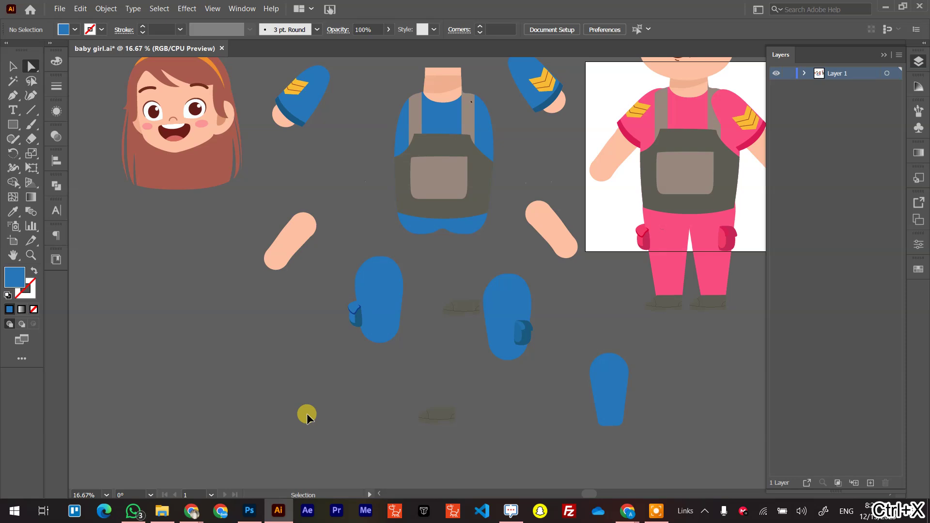
{"action": "key", "text": "ctrl+f"}
{"action": "left_click", "coordinate": [397, 395]}
{"action": "scroll", "coordinate": [438, 347], "scroll_direction": "down", "scroll_amount": 3}
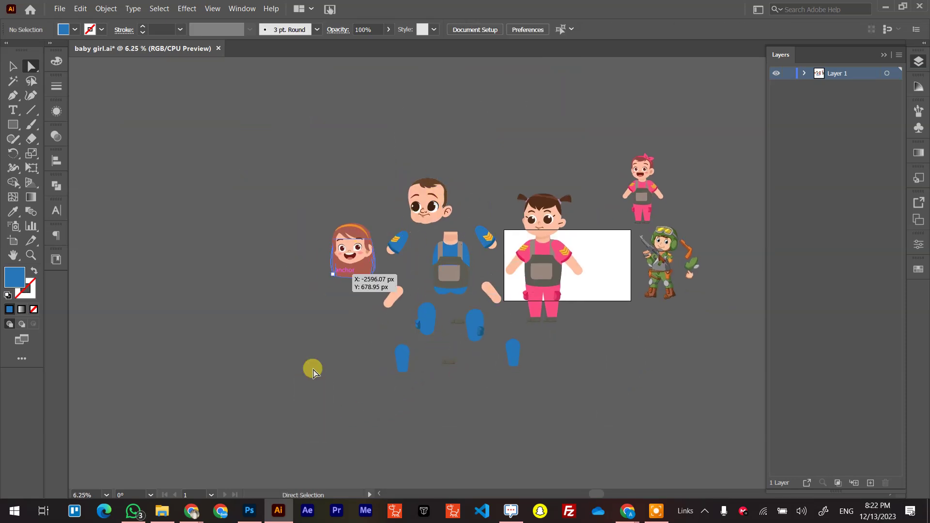
Step: Switch back to Photoshop, compare the layer groups in Untitled-1 and big sister.psd, and deselect the LArm group in big sister.psd
{"action": "left_click", "coordinate": [249, 511]}
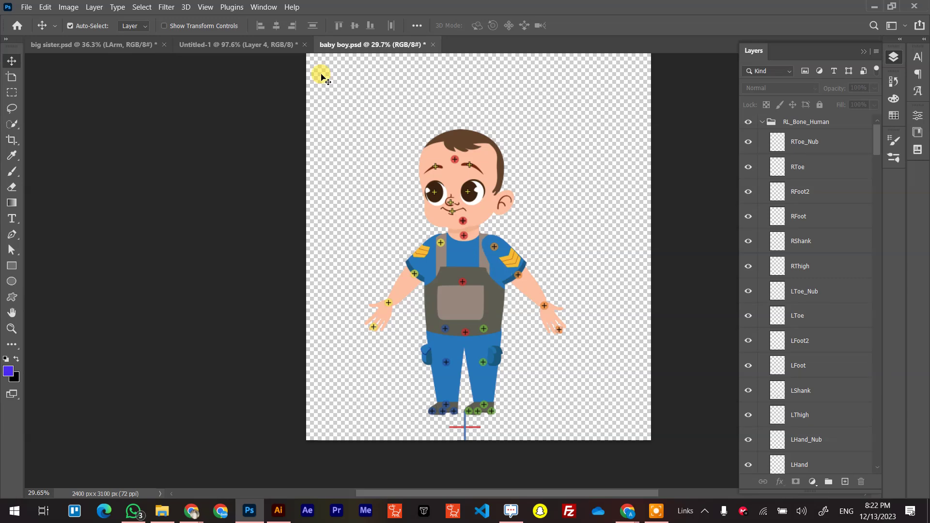
{"action": "left_click", "coordinate": [245, 43]}
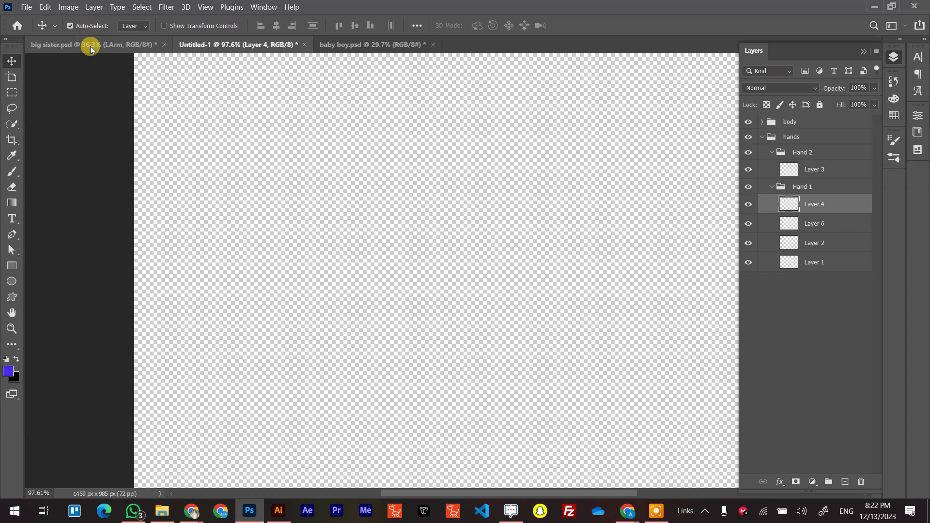
{"action": "left_click", "coordinate": [90, 46]}
{"action": "left_click", "coordinate": [264, 44]}
{"action": "left_click", "coordinate": [107, 48]}
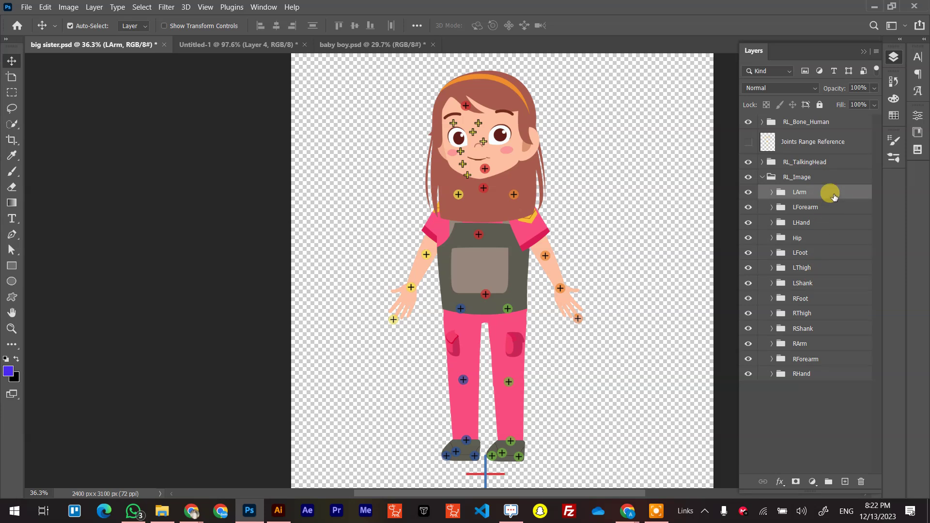
{"action": "left_click", "coordinate": [823, 410]}
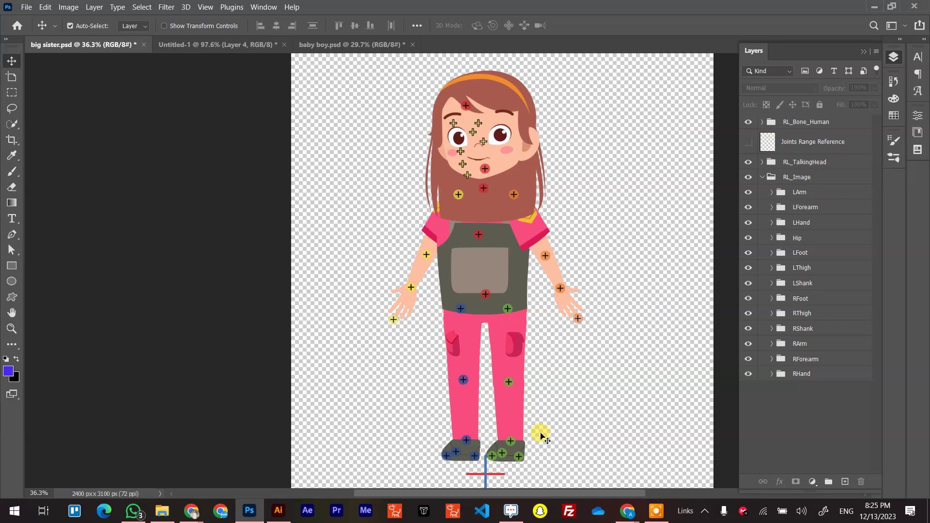
Step: Try moving the LForearm joint marker off the arm in big sister.psd, and undo the moves
{"action": "scroll", "coordinate": [546, 250], "scroll_direction": "up", "scroll_amount": 2}
{"action": "scroll", "coordinate": [545, 251], "scroll_direction": "up", "scroll_amount": 7}
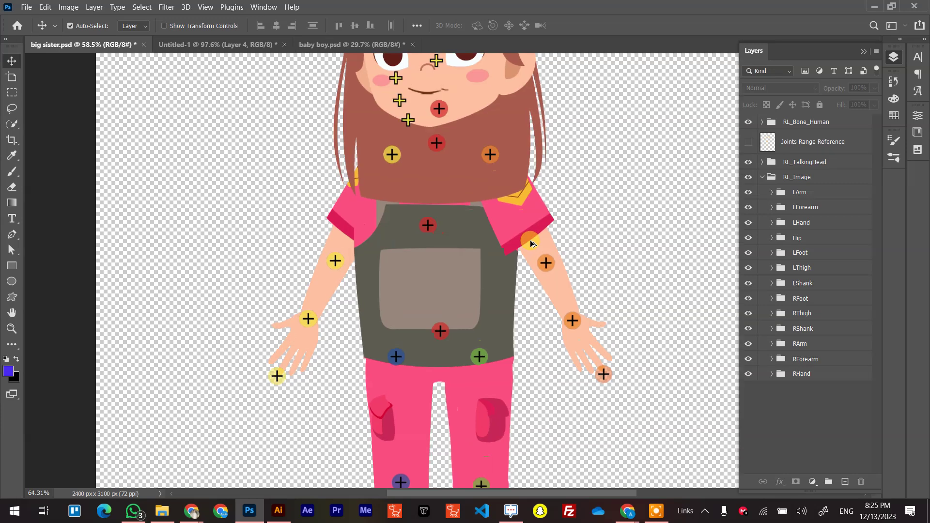
{"action": "scroll", "coordinate": [563, 293], "scroll_direction": "down", "scroll_amount": 1}
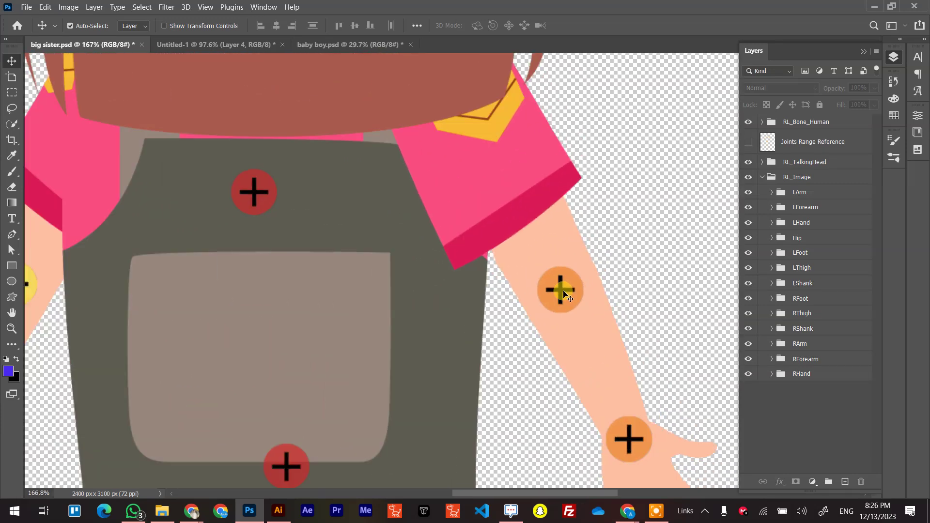
{"action": "left_click_drag", "start_coordinate": [562, 291], "coordinate": [661, 221]}
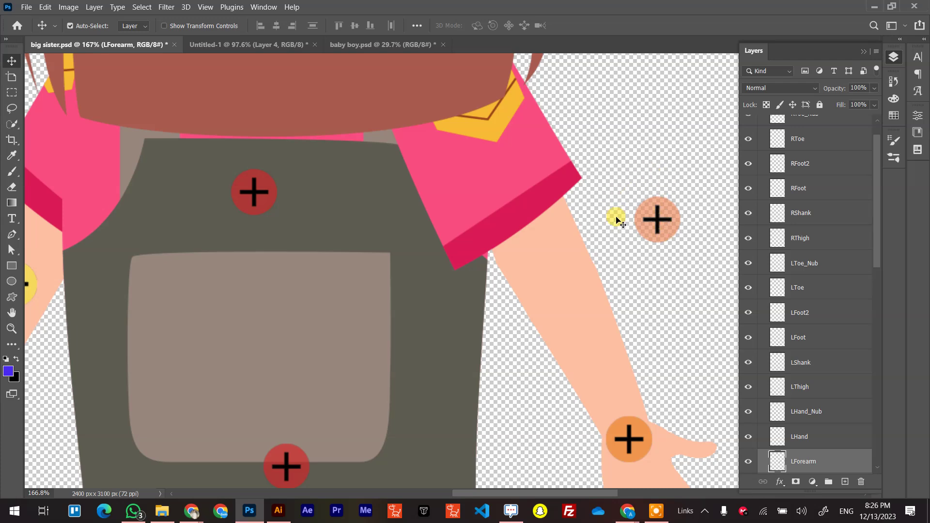
{"action": "scroll", "coordinate": [619, 160], "scroll_direction": "down", "scroll_amount": 3}
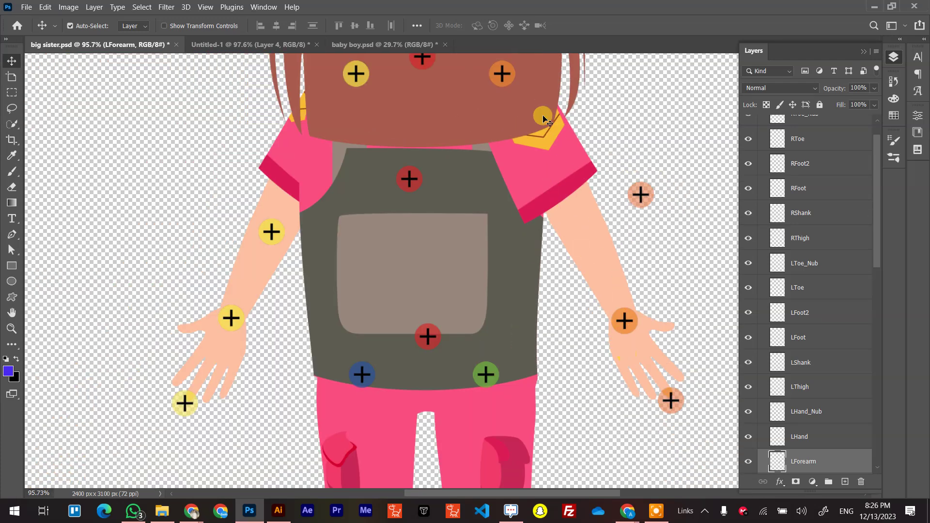
{"action": "left_click_drag", "start_coordinate": [640, 206], "coordinate": [657, 190]}
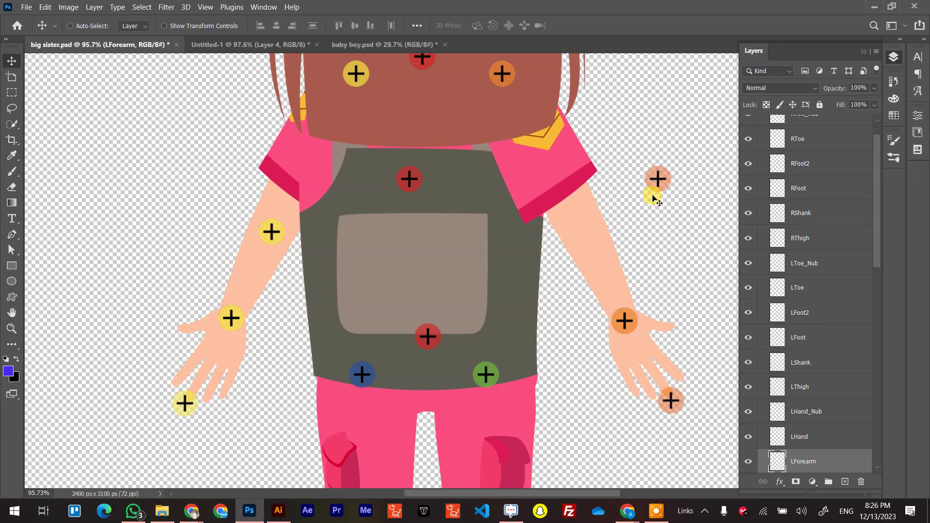
{"action": "key", "text": "ctrl+z"}
{"action": "key", "text": "ctrl"}
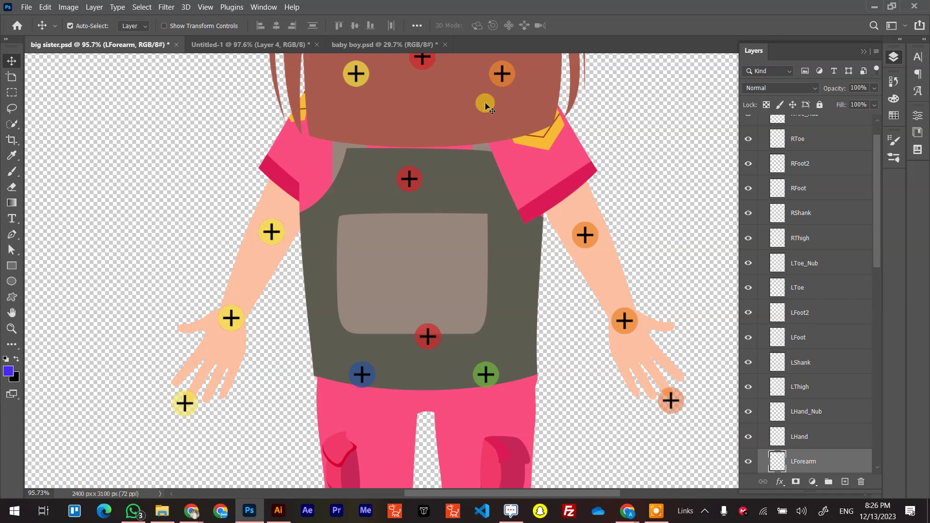
Step: Switch to the Untitled-1 document
{"action": "left_click", "coordinate": [260, 45]}
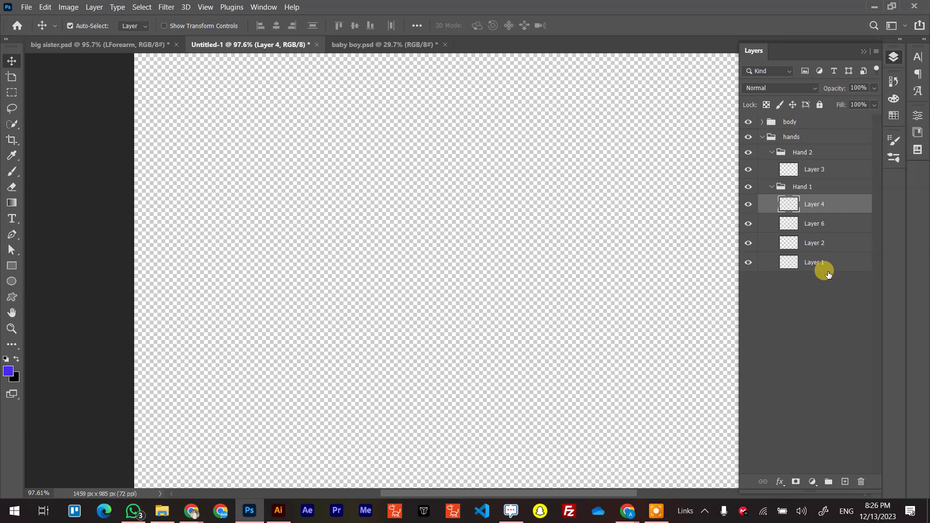
Step: Ungroup Hand 1 inside the hands group, regroup its four layers, and collapse the Hand 2 group
{"action": "left_click", "coordinate": [772, 188]}
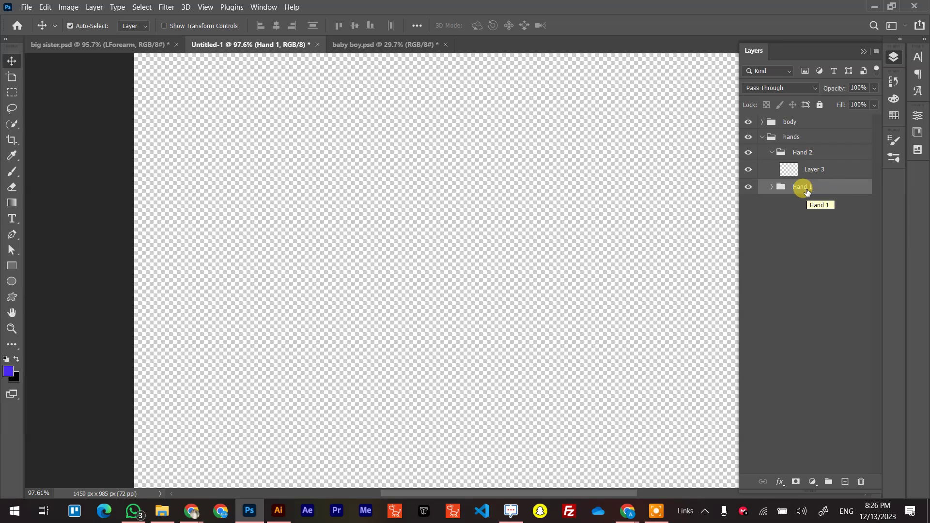
{"action": "key", "text": "ctrl"}
{"action": "key", "text": "ctrl+shift+g"}
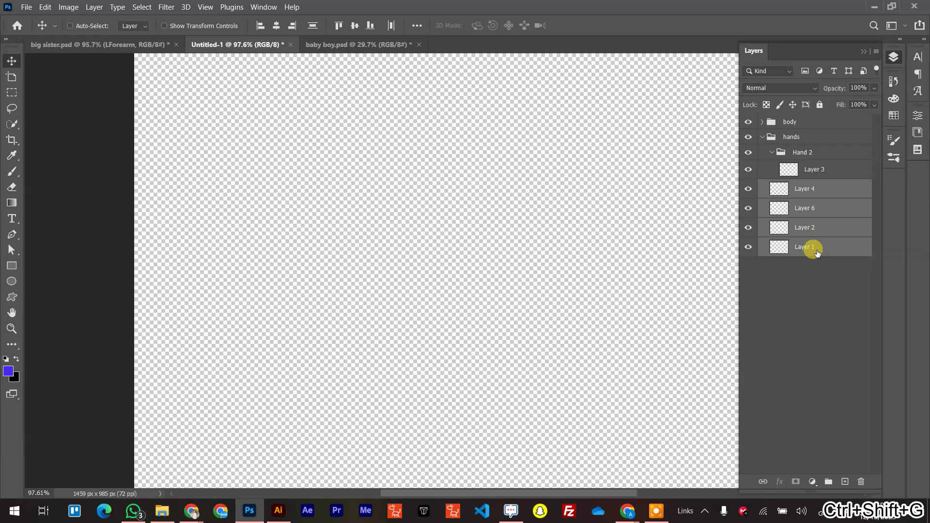
{"action": "key", "text": "ctrl+g"}
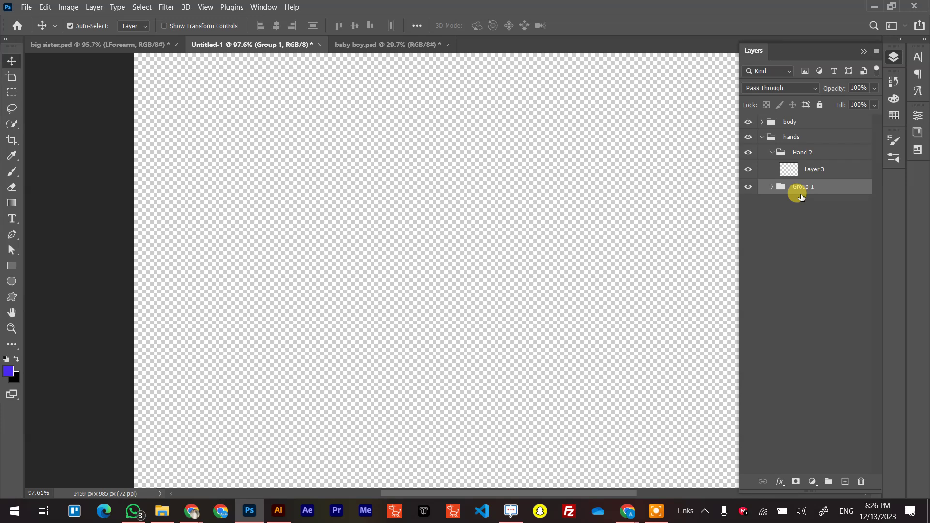
{"action": "left_click", "coordinate": [773, 153]}
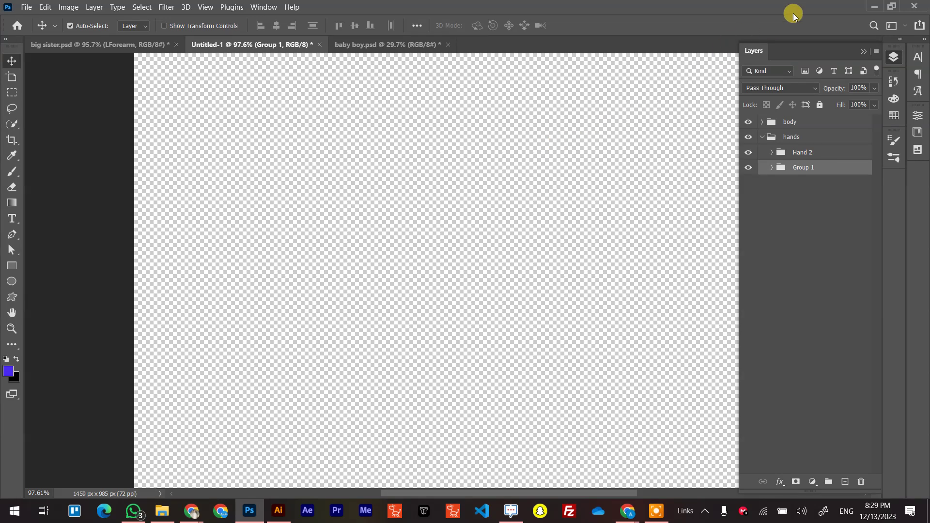
Step: Minimize the Photoshop and Illustrator windows and refresh the desktop
{"action": "left_click", "coordinate": [875, 7]}
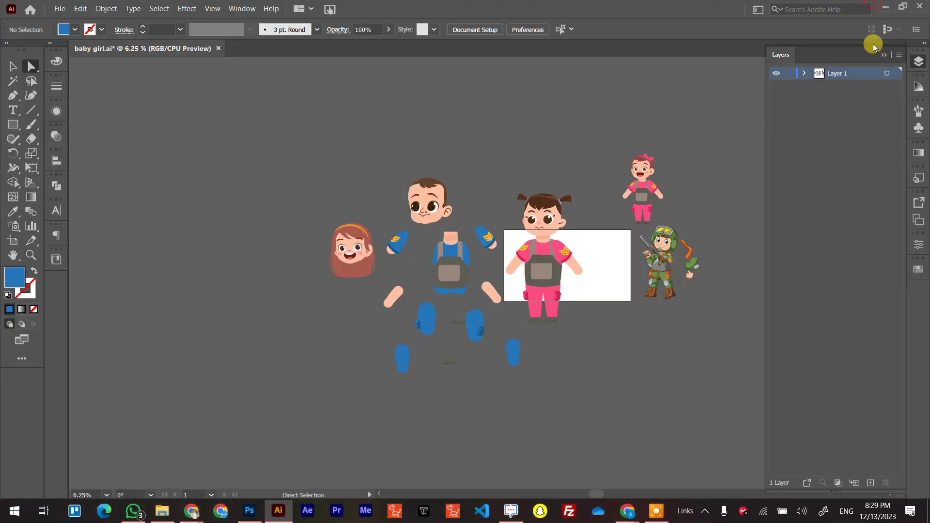
{"action": "left_click", "coordinate": [884, 7]}
{"action": "left_click", "coordinate": [859, 7]}
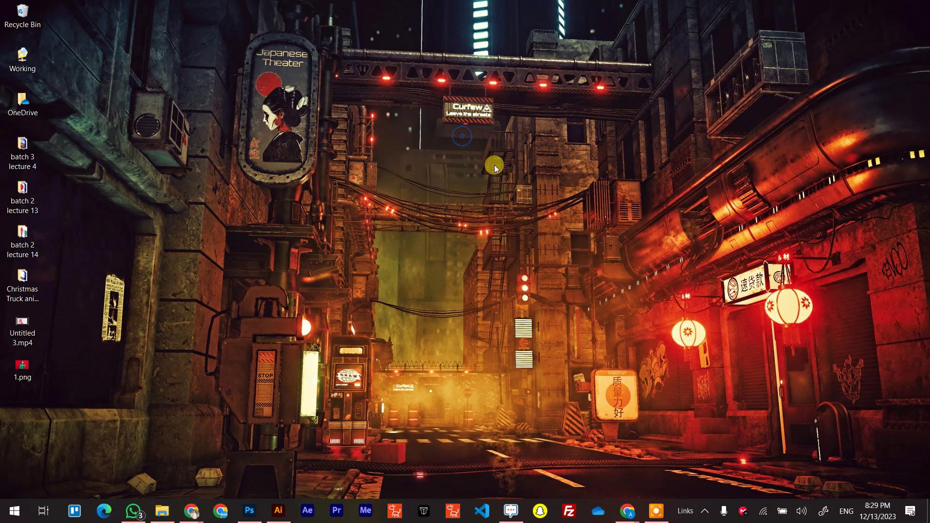
{"action": "right_click", "coordinate": [458, 135]}
{"action": "right_click", "coordinate": [508, 172]}
{"action": "right_click", "coordinate": [543, 207]}
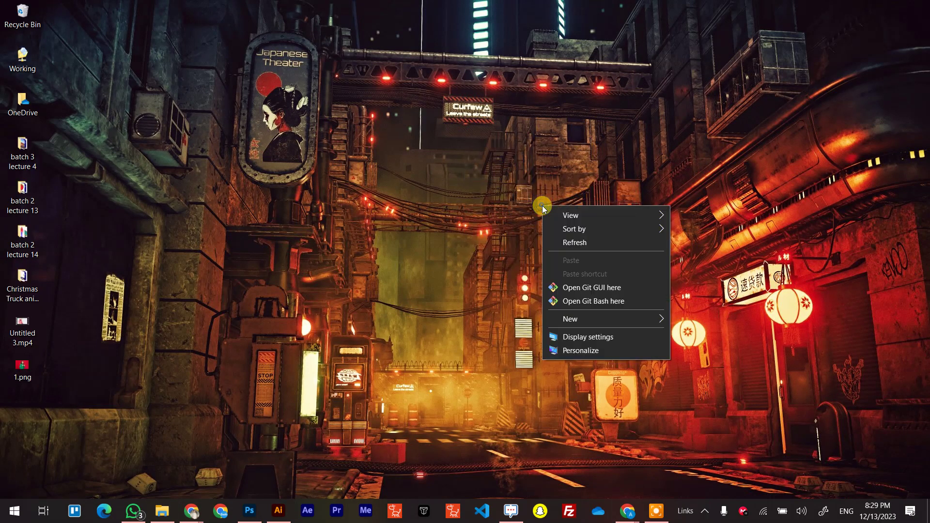
{"action": "left_click", "coordinate": [575, 242]}
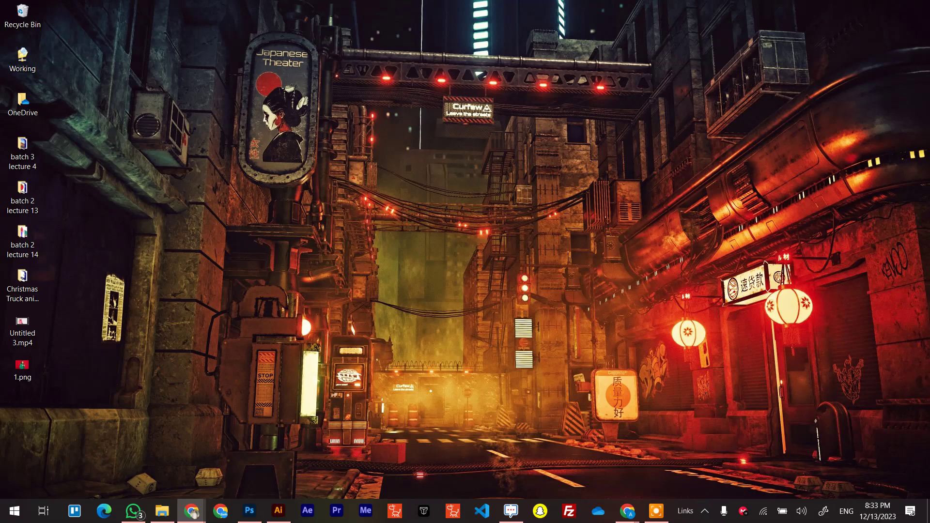
Step: Switch to Chrome and open freepik.com in the current browser tab
{"action": "left_click", "coordinate": [192, 511]}
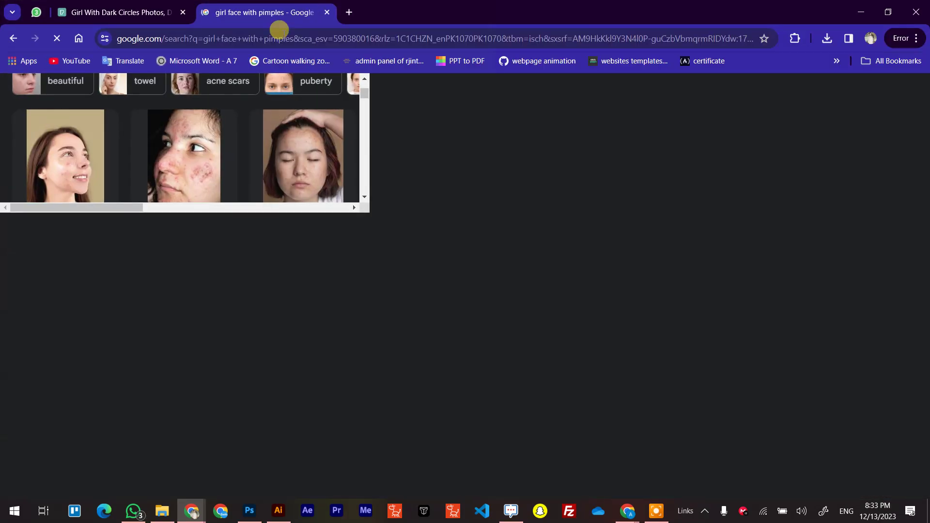
{"action": "left_click", "coordinate": [253, 39]}
{"action": "type", "text": "freepik.com"}
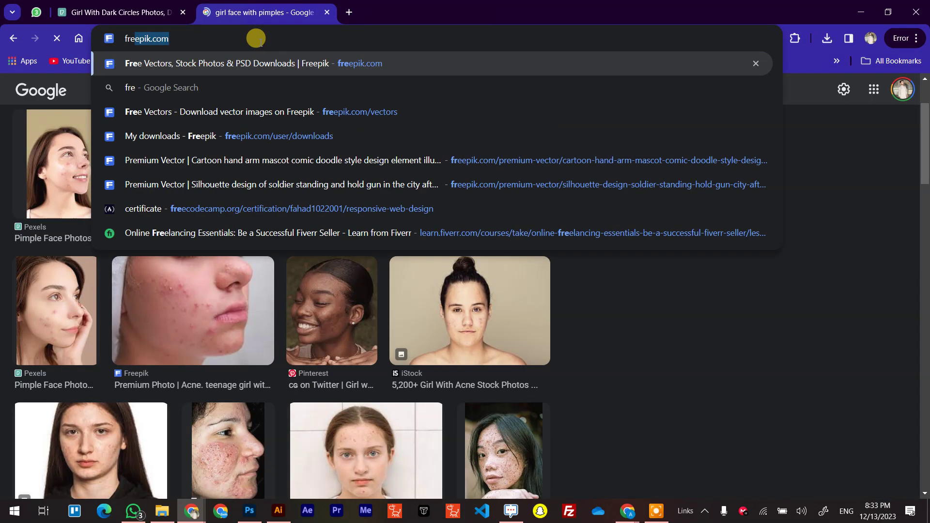
{"action": "key", "text": "Return"}
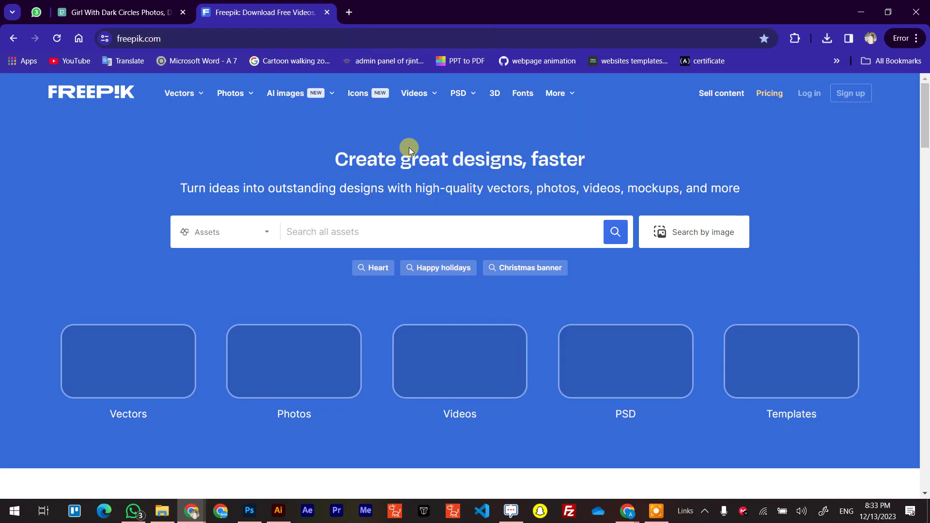
Step: Search Freepik for "characters" and filter the results to the Vectors asset type
{"action": "left_click", "coordinate": [359, 226]}
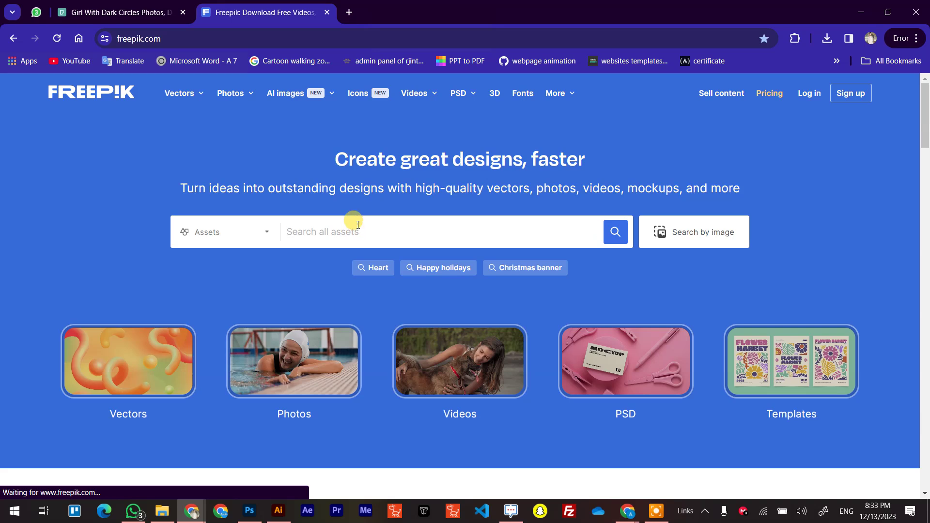
{"action": "type", "text": "characters"}
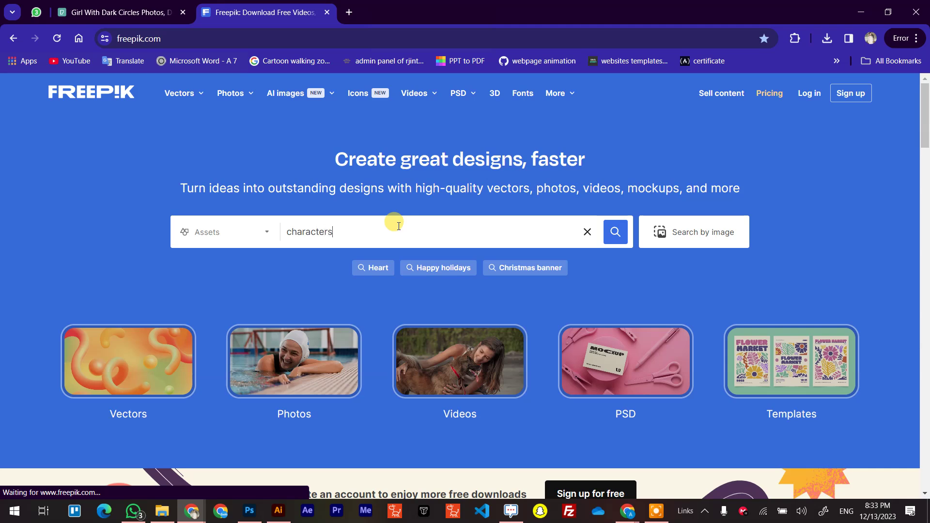
{"action": "key", "text": "Return"}
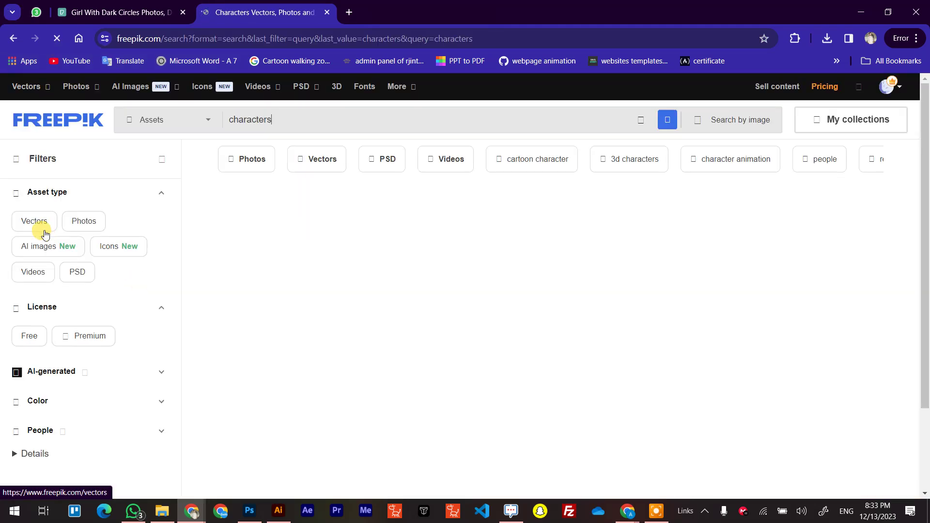
{"action": "left_click", "coordinate": [31, 222]}
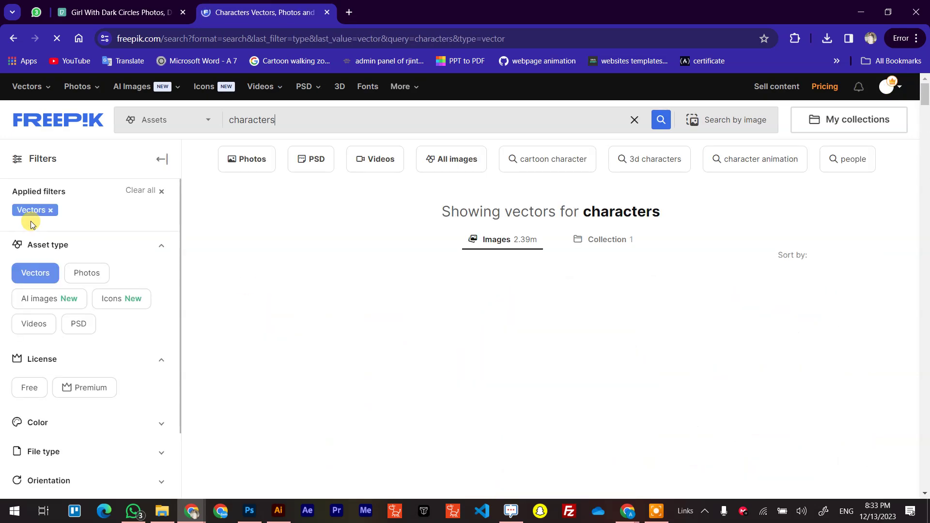
Step: Browse the vector character results, examining the character sets for separate heads, arms, hands and legs suitable for rigging
{"action": "scroll", "coordinate": [484, 349], "scroll_direction": "down", "scroll_amount": 3}
{"action": "scroll", "coordinate": [514, 356], "scroll_direction": "down", "scroll_amount": 10}
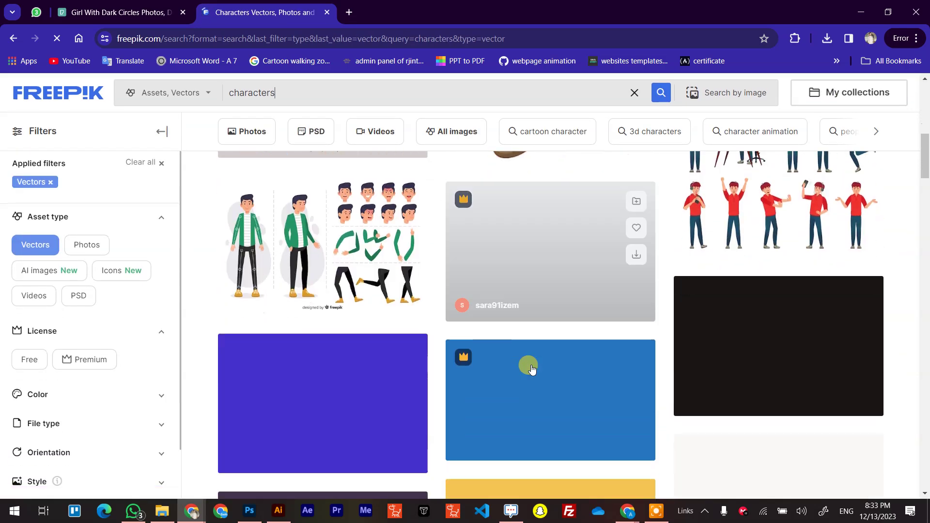
{"action": "scroll", "coordinate": [533, 370], "scroll_direction": "down", "scroll_amount": 8}
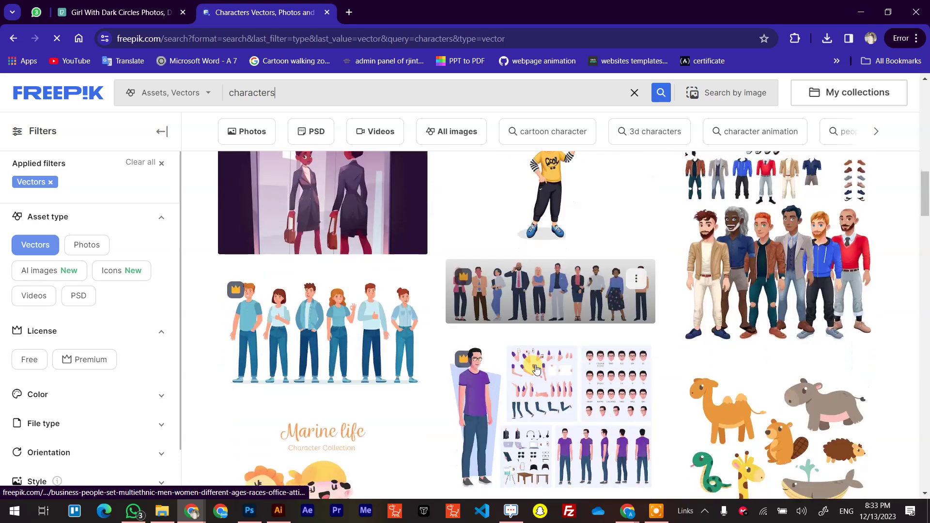
{"action": "mouse_move", "coordinate": [538, 369]}
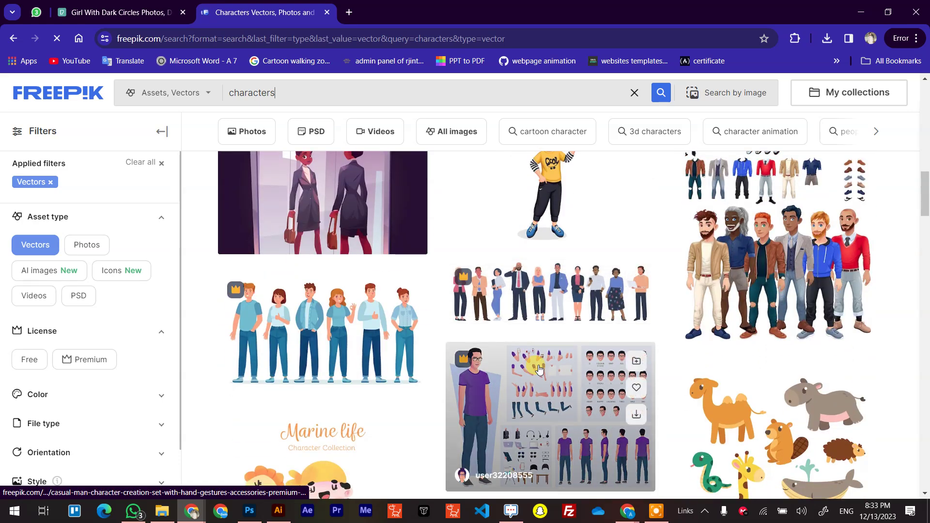
{"action": "mouse_move", "coordinate": [345, 349]}
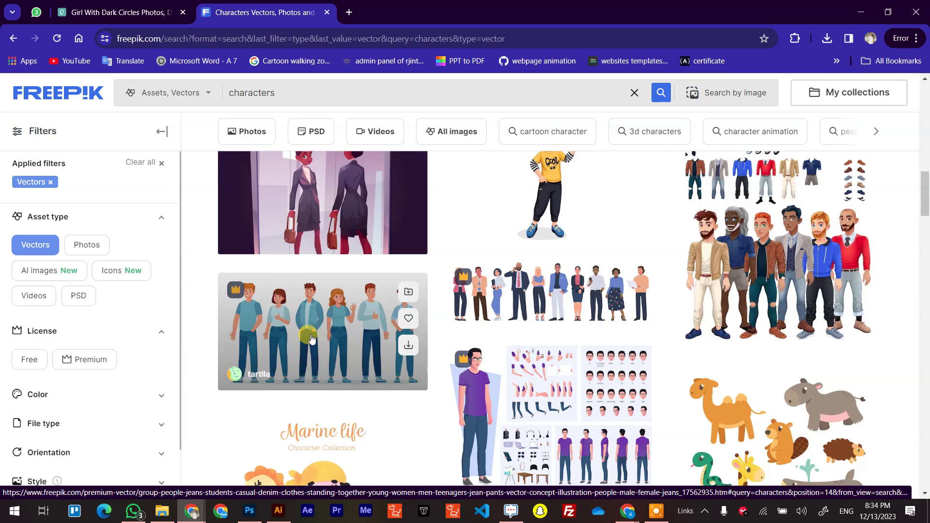
{"action": "scroll", "coordinate": [312, 339], "scroll_direction": "down", "scroll_amount": 3}
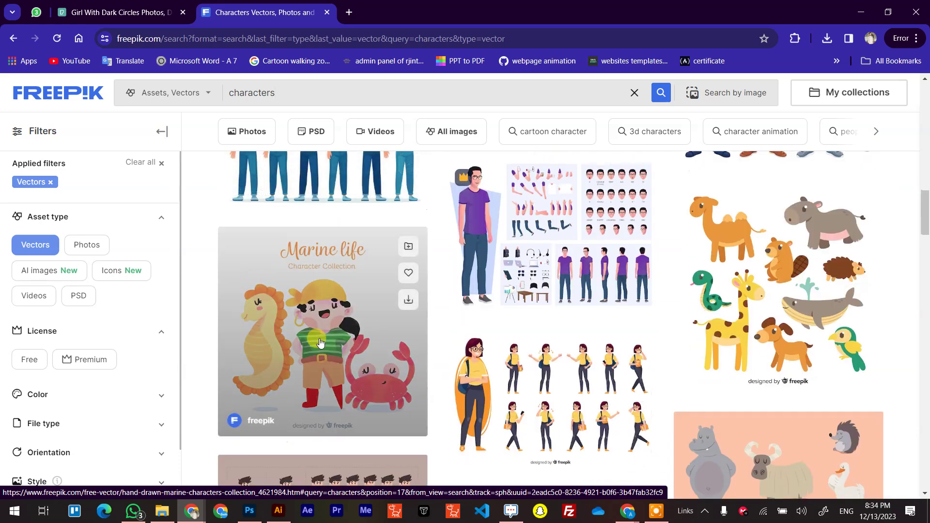
{"action": "scroll", "coordinate": [320, 342], "scroll_direction": "up", "scroll_amount": 4}
{"action": "scroll", "coordinate": [338, 348], "scroll_direction": "down", "scroll_amount": 3}
{"action": "scroll", "coordinate": [338, 349], "scroll_direction": "down", "scroll_amount": 1}
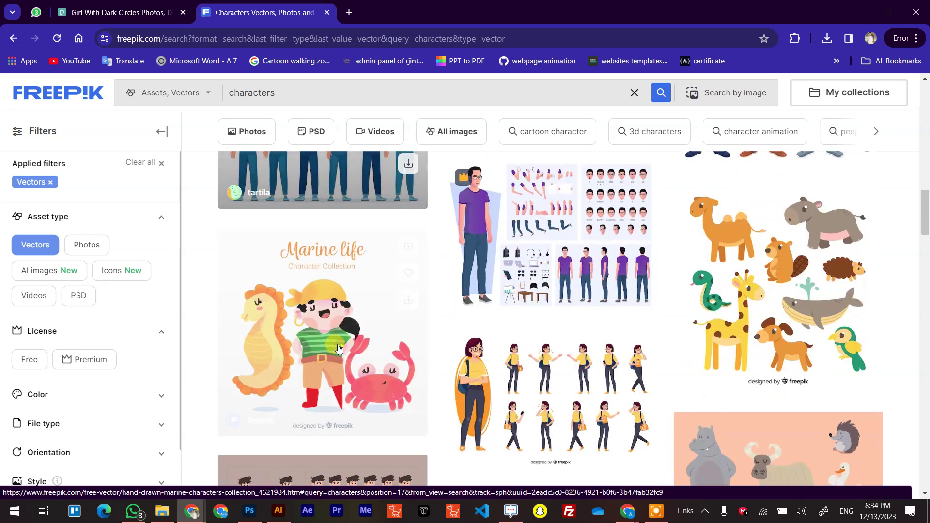
{"action": "scroll", "coordinate": [369, 356], "scroll_direction": "down", "scroll_amount": 4}
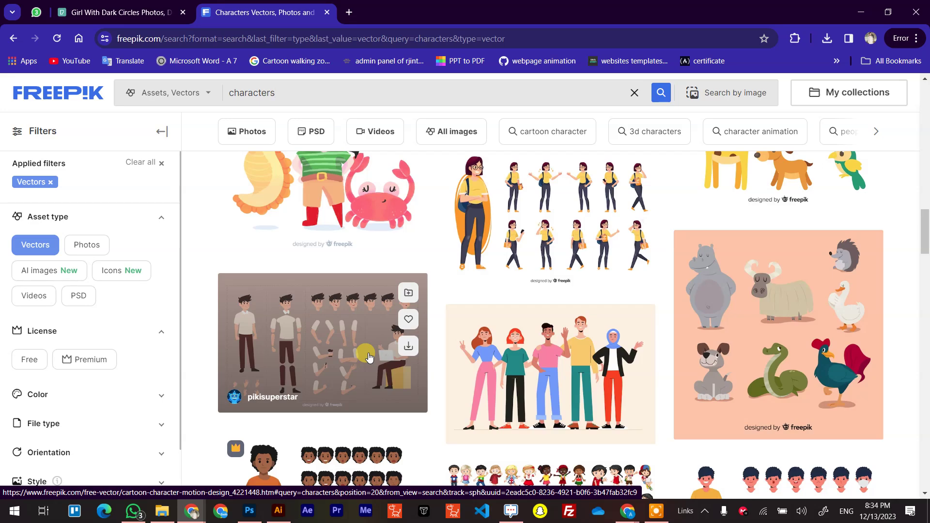
{"action": "scroll", "coordinate": [458, 380], "scroll_direction": "down", "scroll_amount": 6}
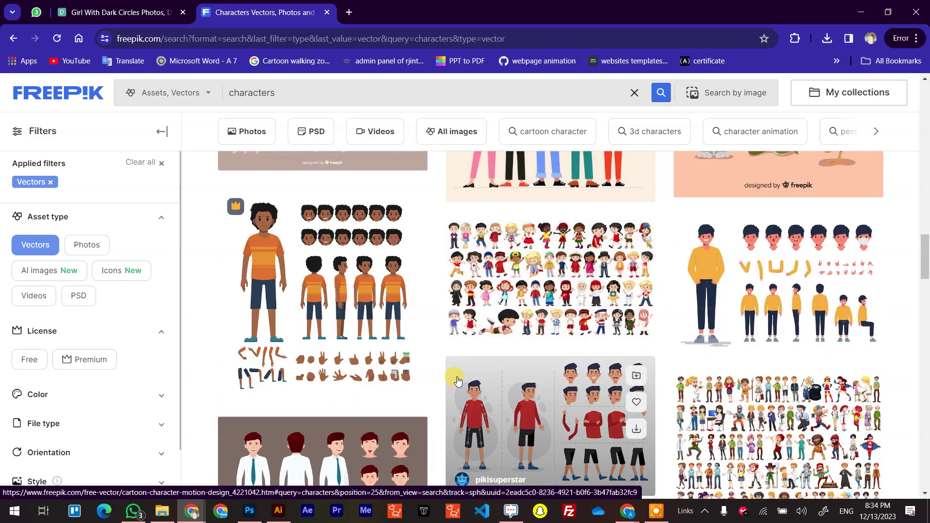
{"action": "scroll", "coordinate": [461, 378], "scroll_direction": "down", "scroll_amount": 3}
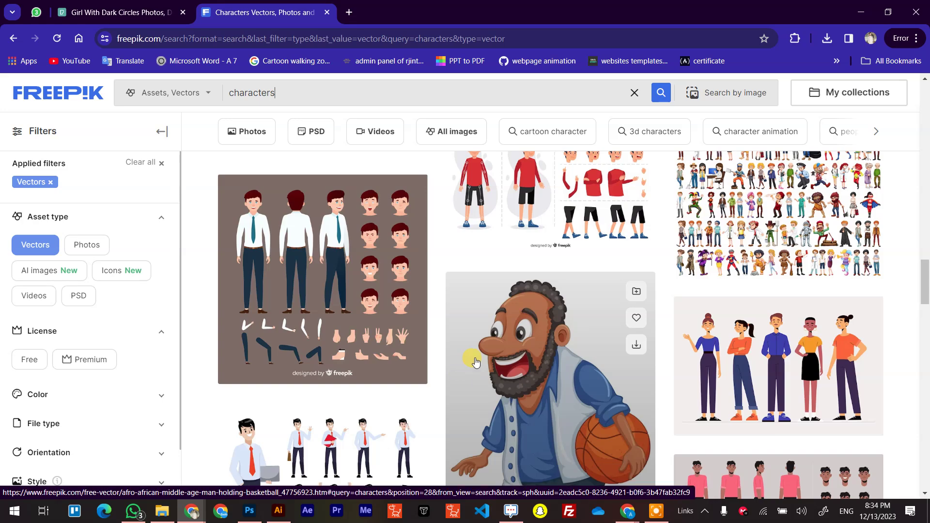
{"action": "scroll", "coordinate": [475, 362], "scroll_direction": "down", "scroll_amount": 3}
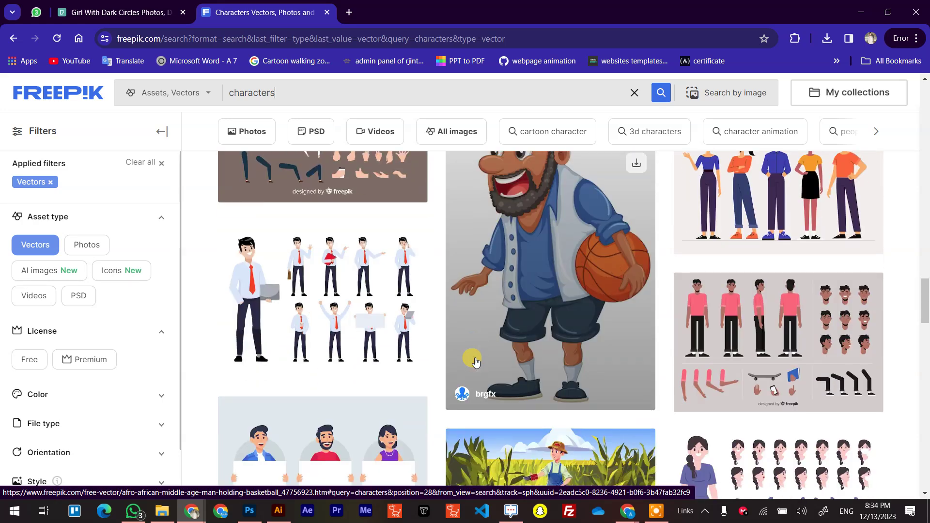
{"action": "scroll", "coordinate": [475, 362], "scroll_direction": "down", "scroll_amount": 8}
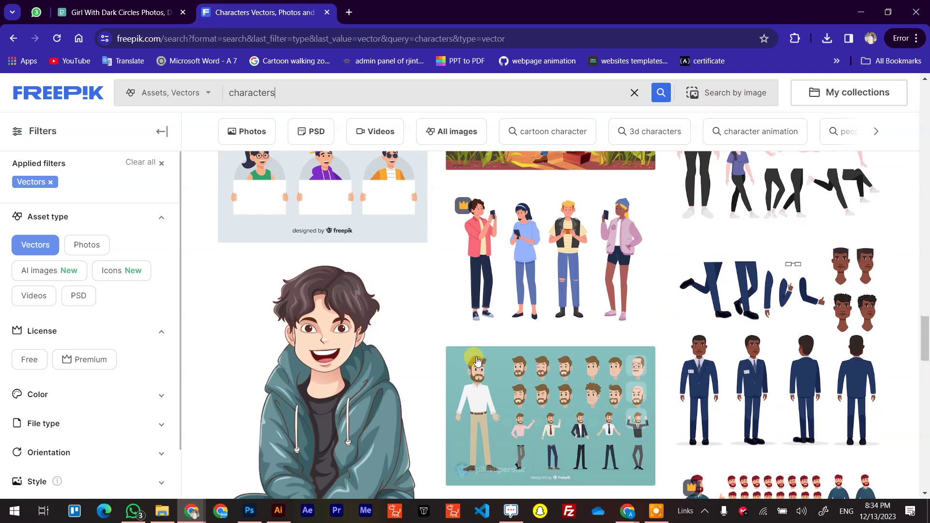
{"action": "scroll", "coordinate": [476, 361], "scroll_direction": "up", "scroll_amount": 2}
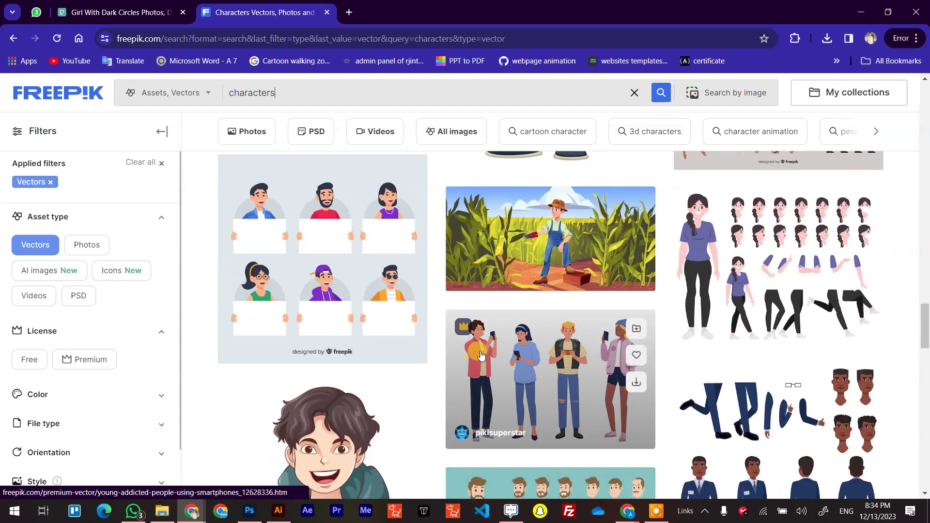